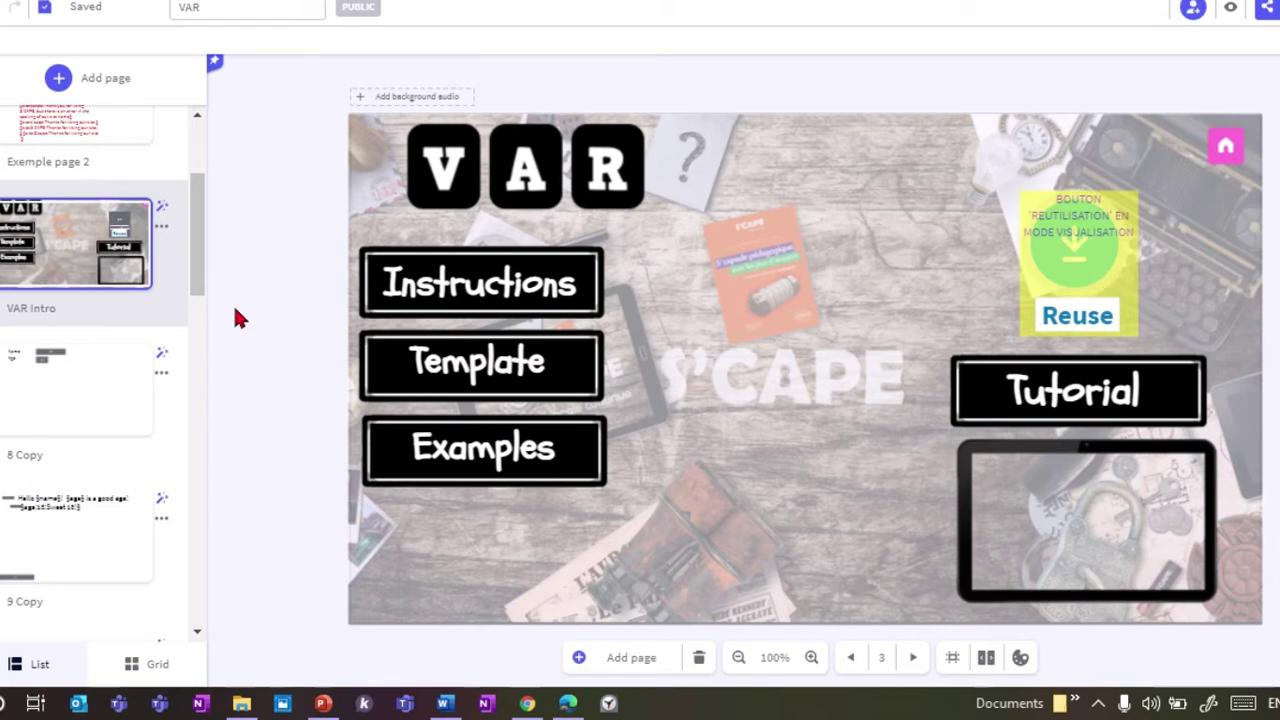
- Preview the 8 Copy page, enter a first name and the age 12, and go to the following page
left_click(90, 392)
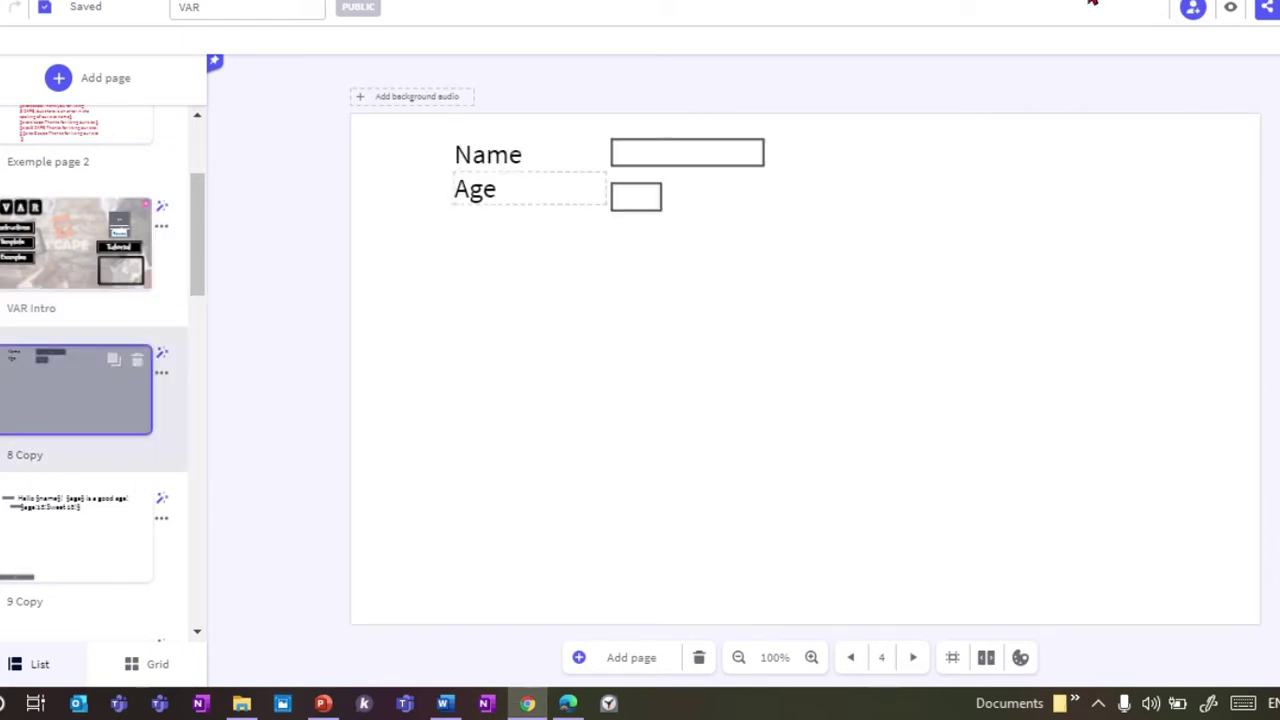
left_click(1232, 7)
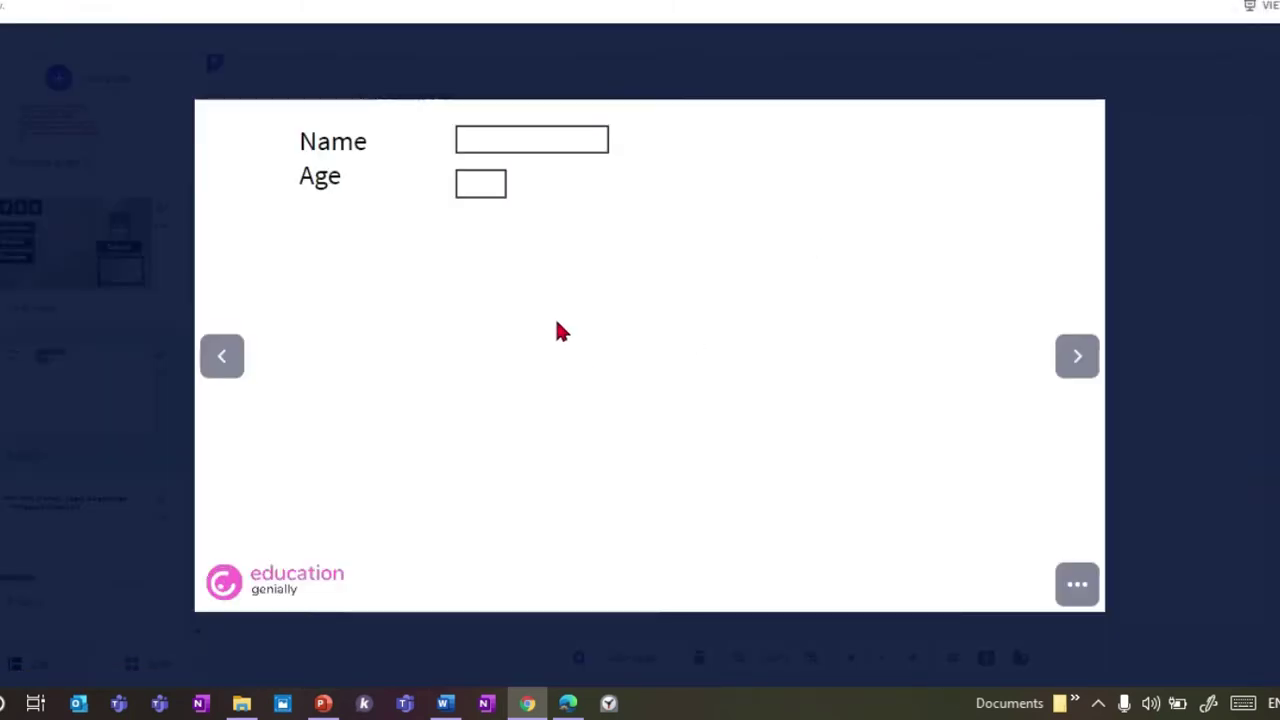
left_click(506, 135)
type("Juli")
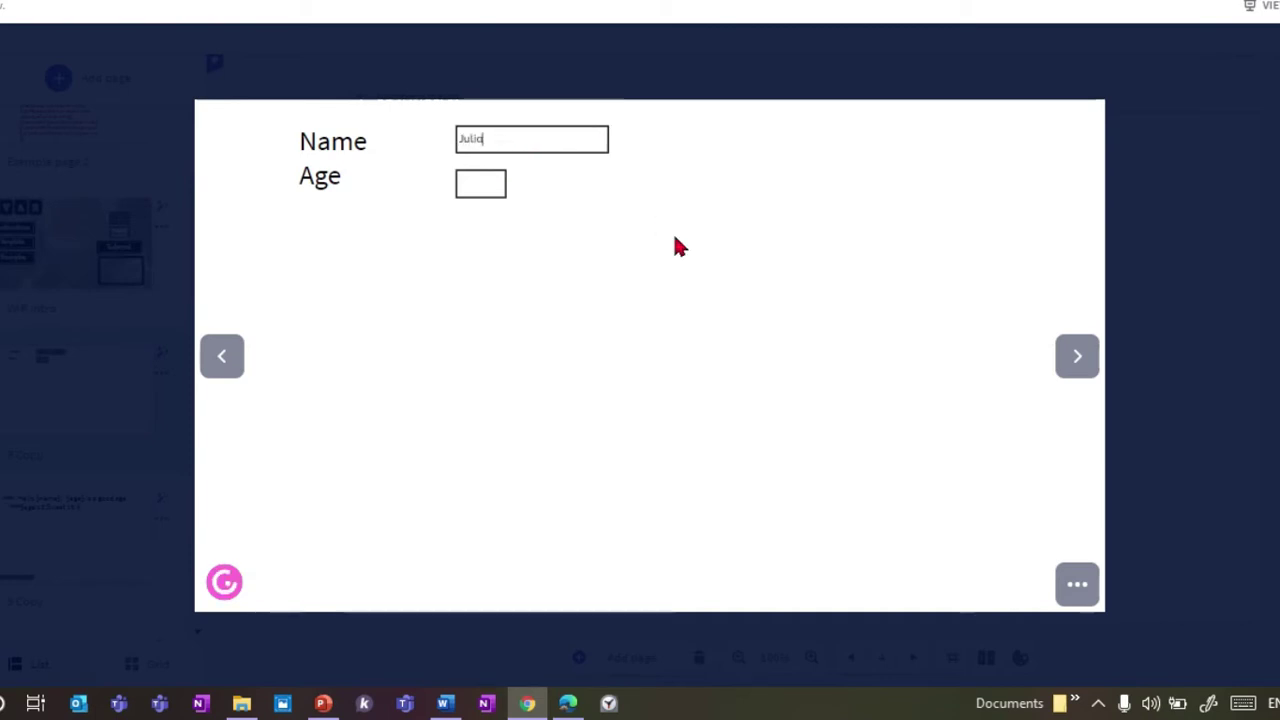
type("a")
key("Tab")
type("12")
left_click(1072, 362)
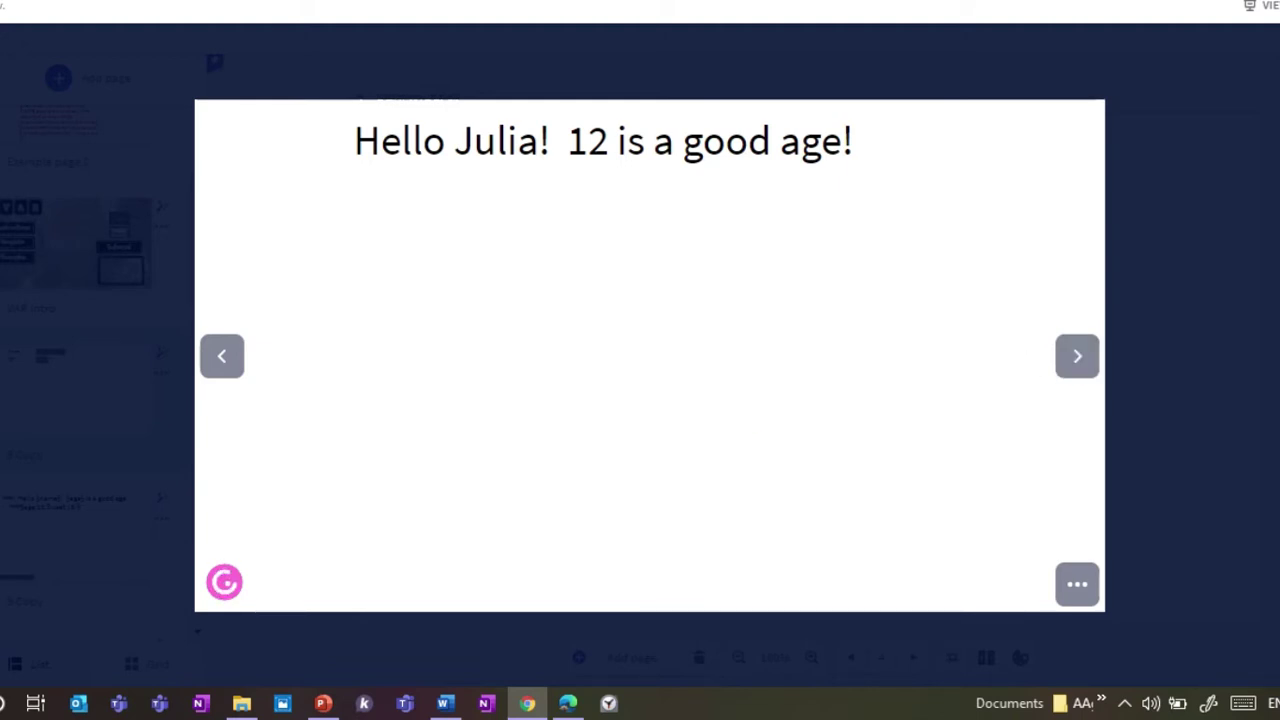
- Return to the form, enter the age 18 and a first name, and view the following two pages
left_click(223, 358)
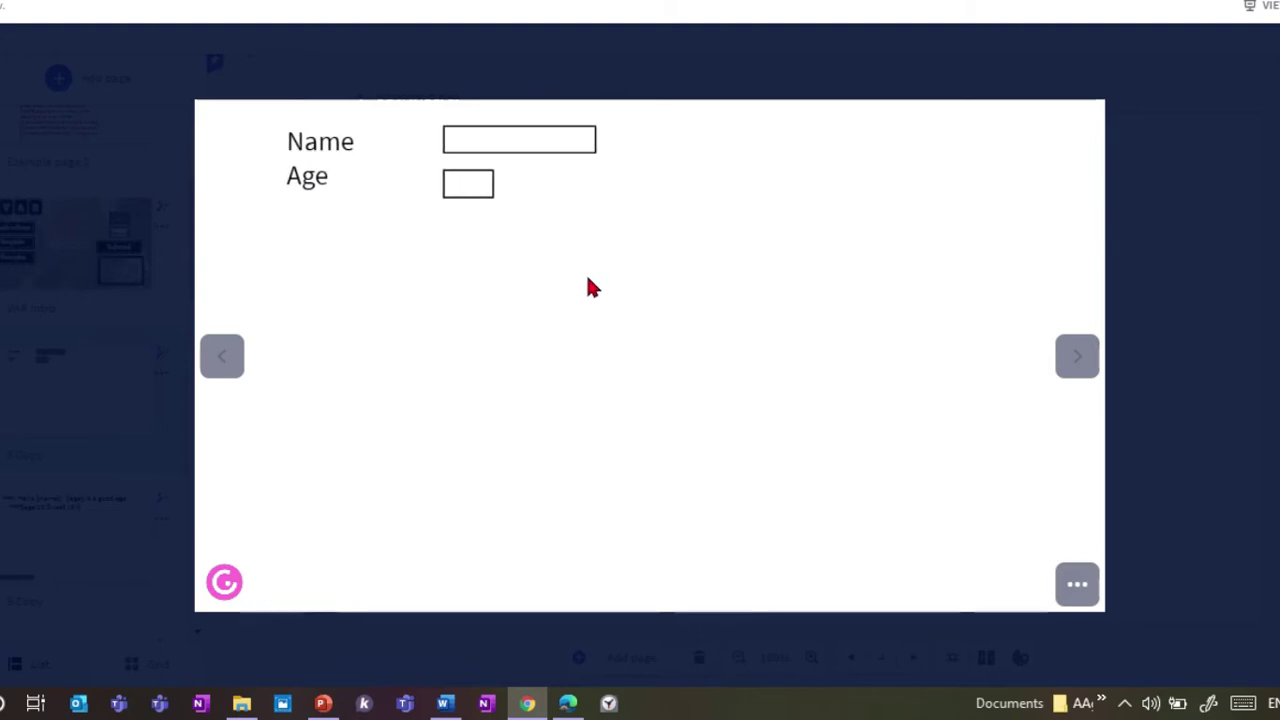
left_click(492, 184)
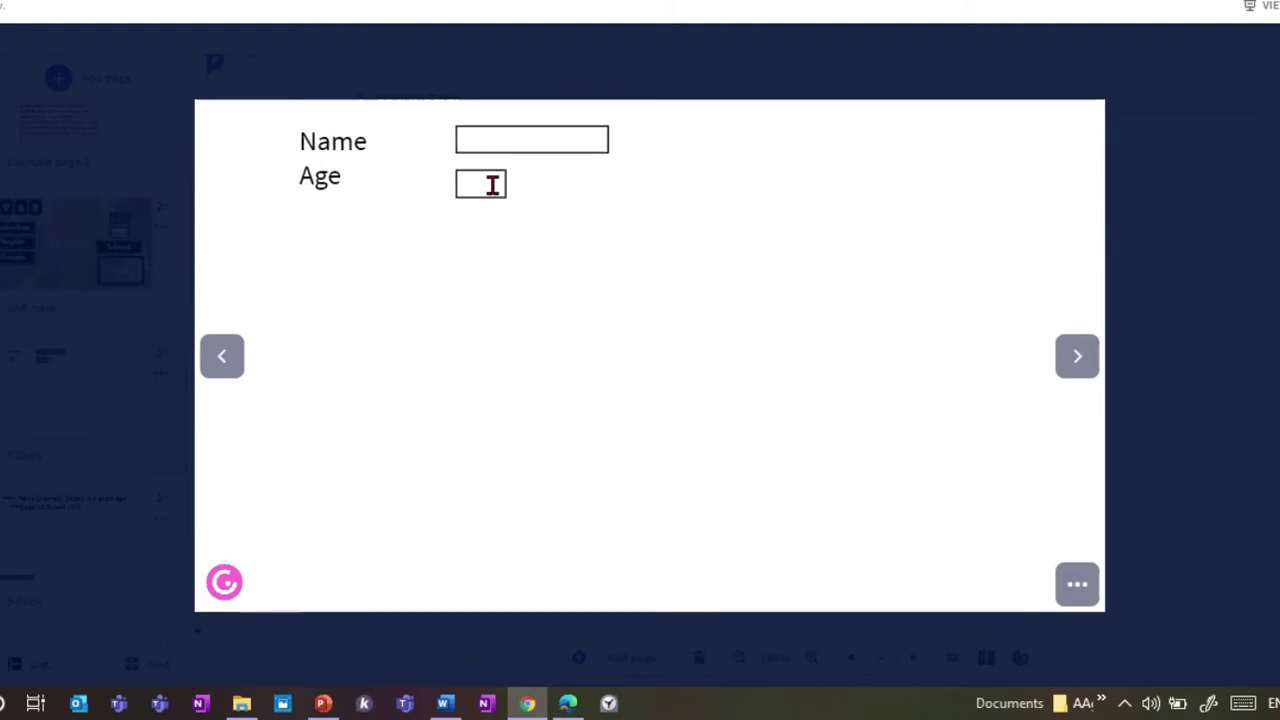
type("18")
left_click(500, 142)
type("Julio")
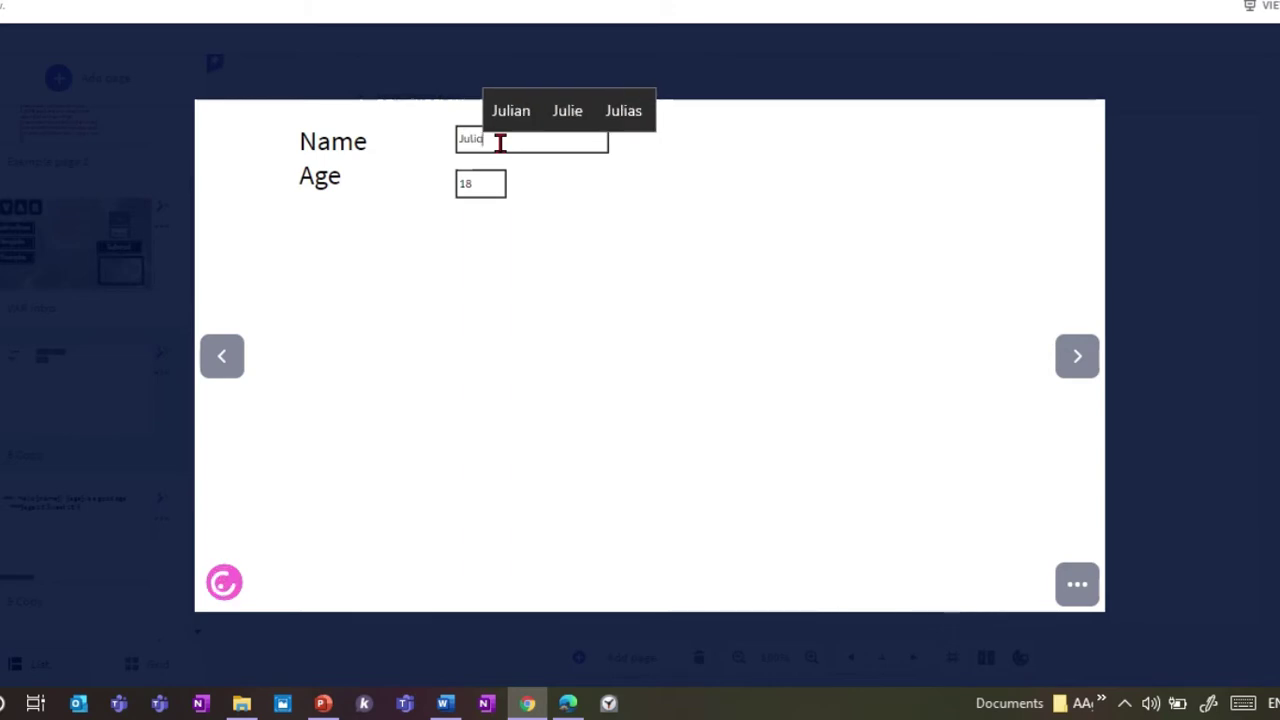
type("a")
left_click(1068, 366)
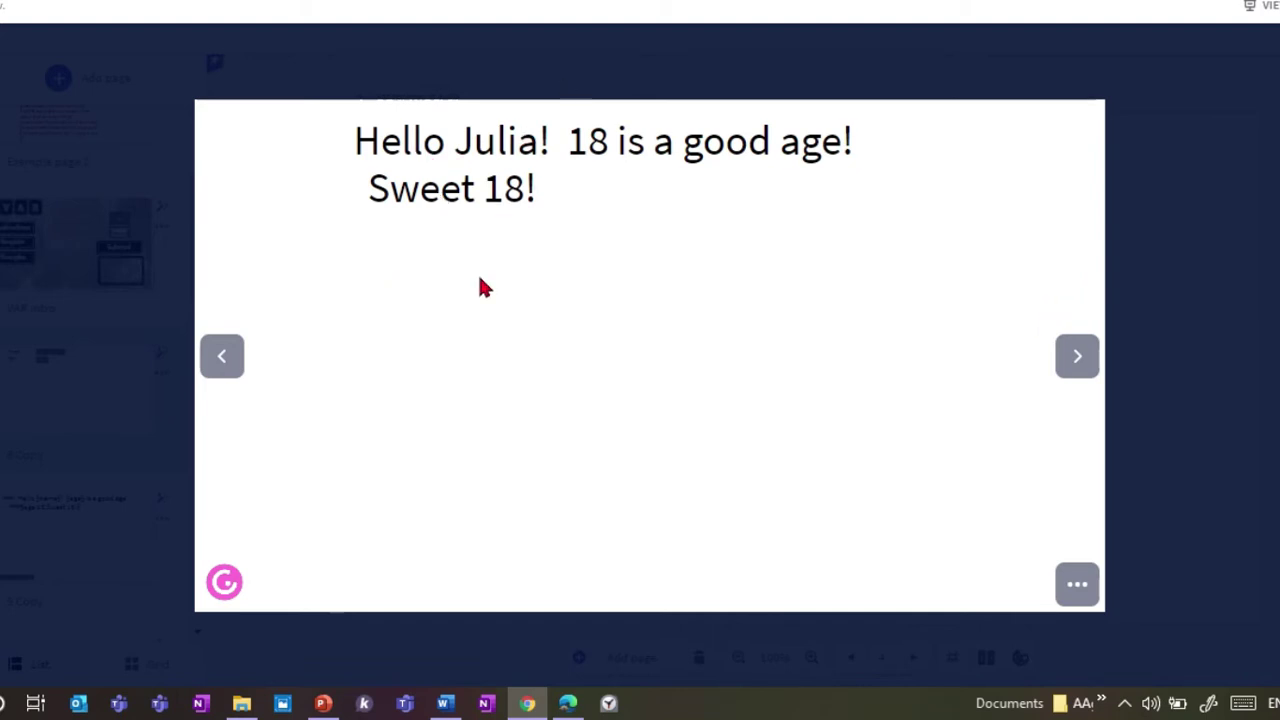
left_click(1075, 372)
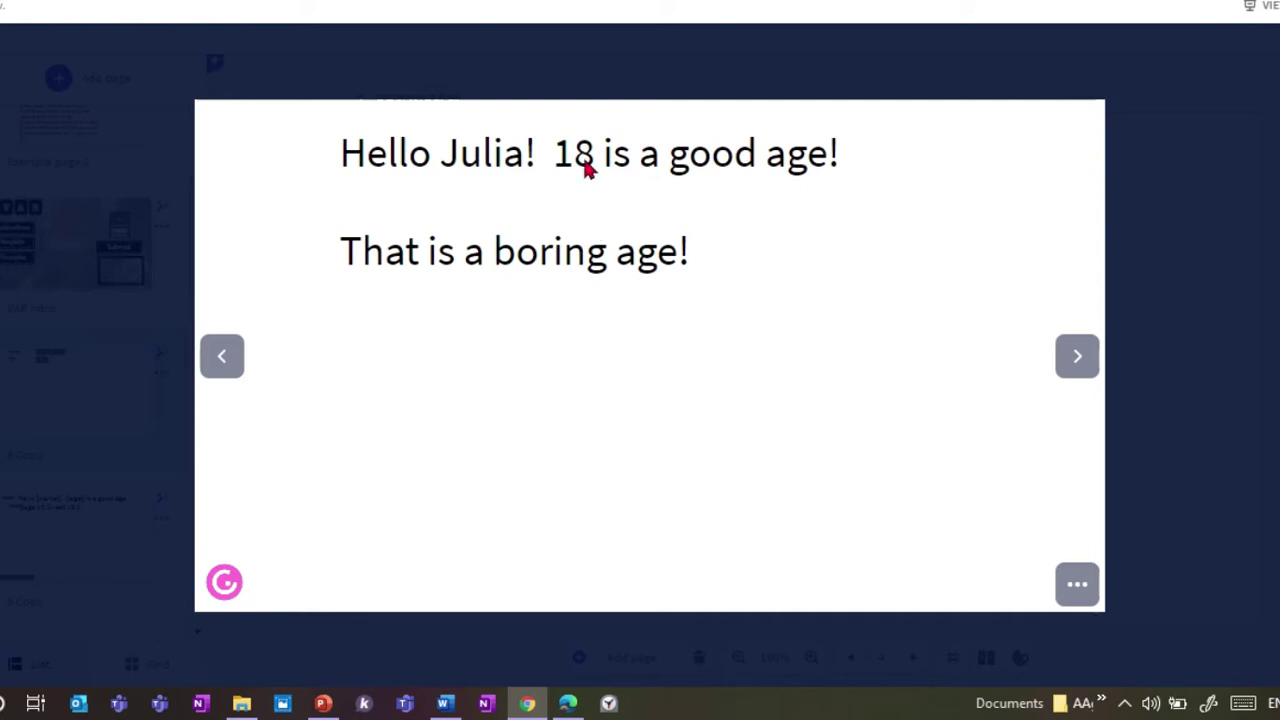
- Go back to the form, enter the age 14 and another first name, and view both greeting pages
left_click(222, 358)
left_click(222, 358)
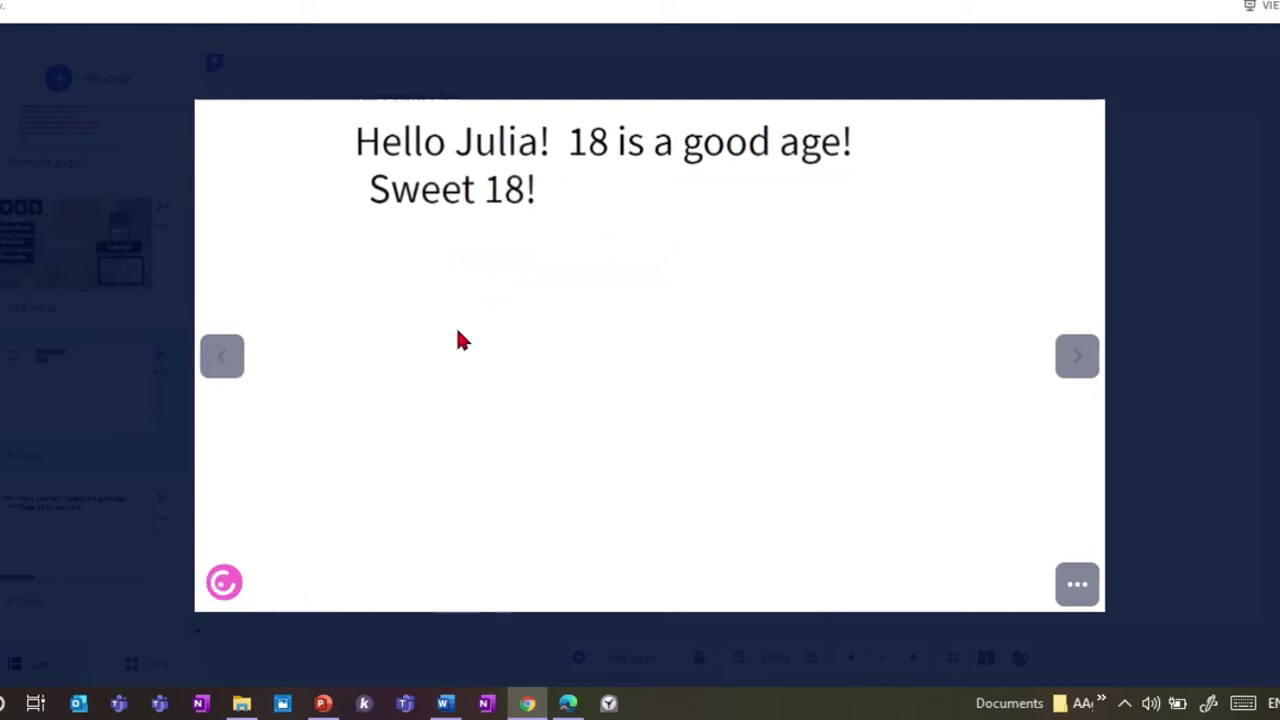
left_click(452, 195)
type("14")
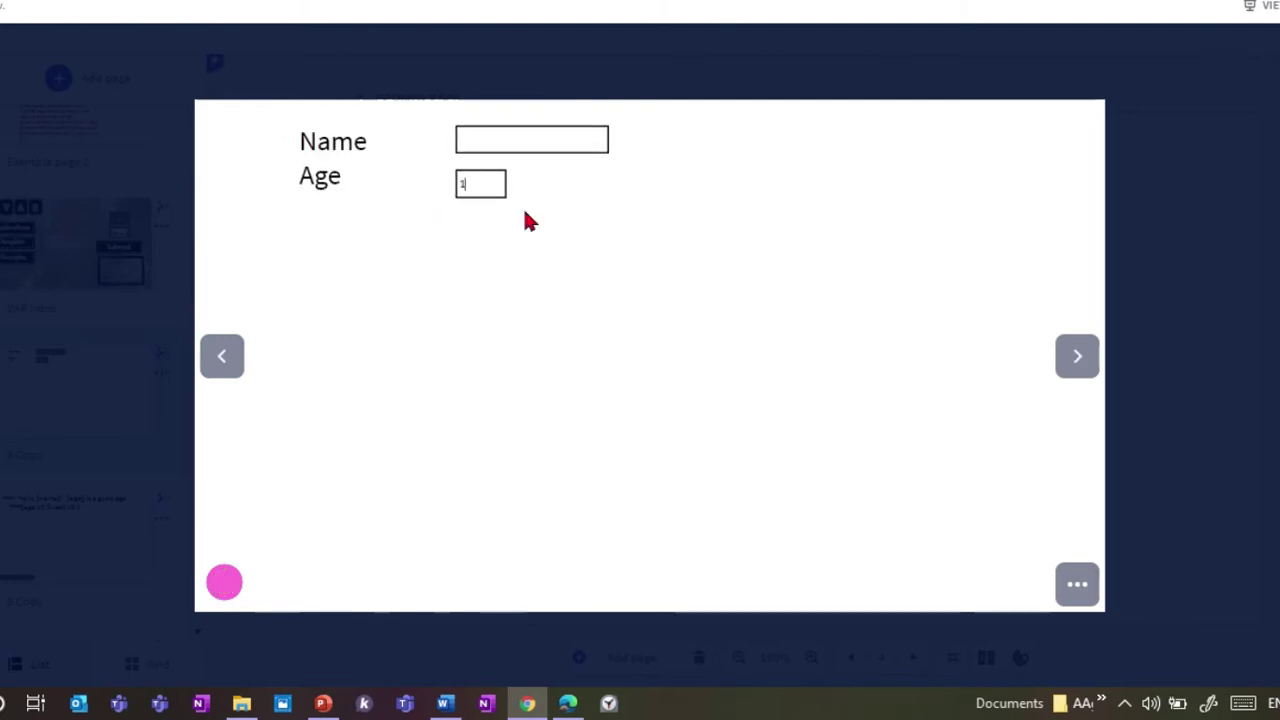
left_click(521, 137)
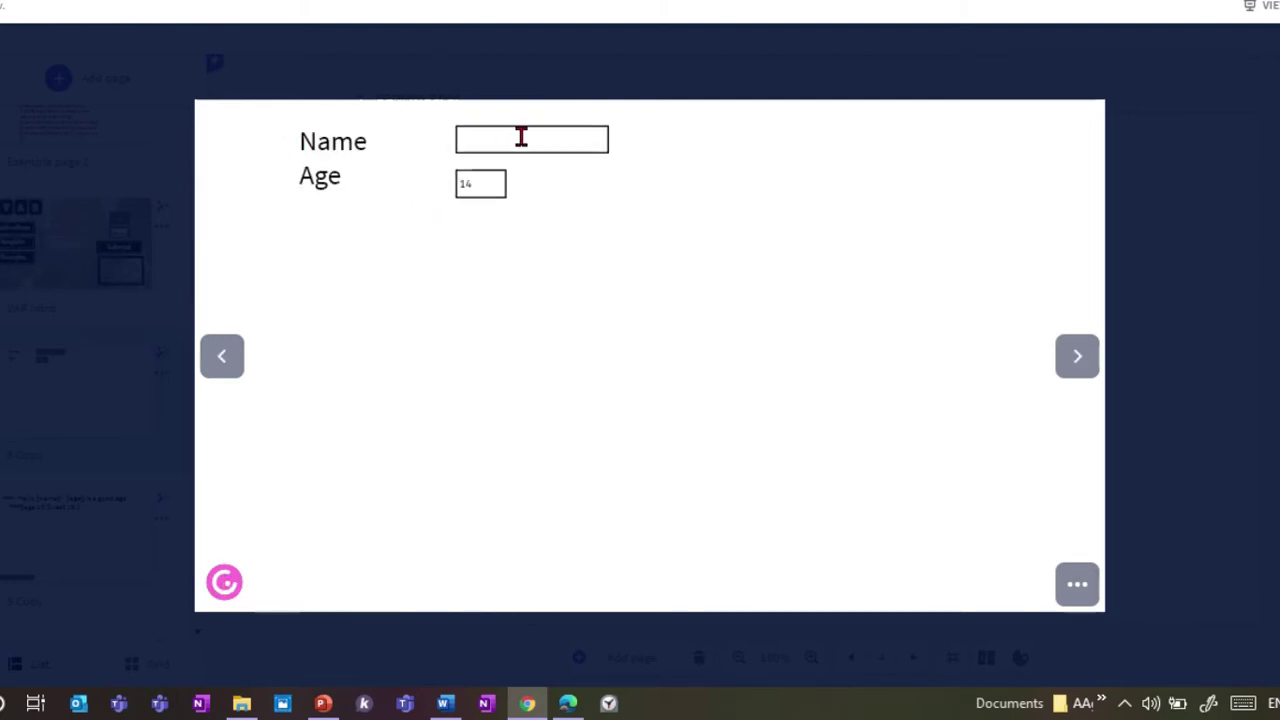
type("John")
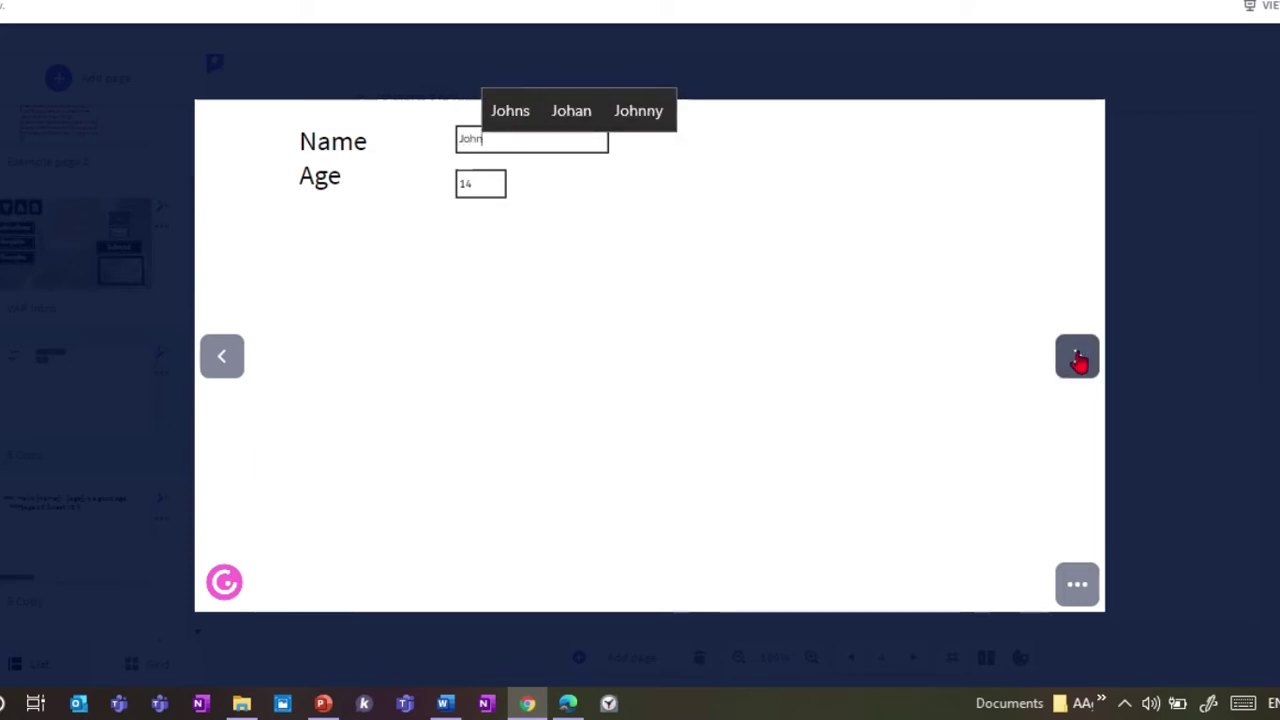
left_click(1076, 360)
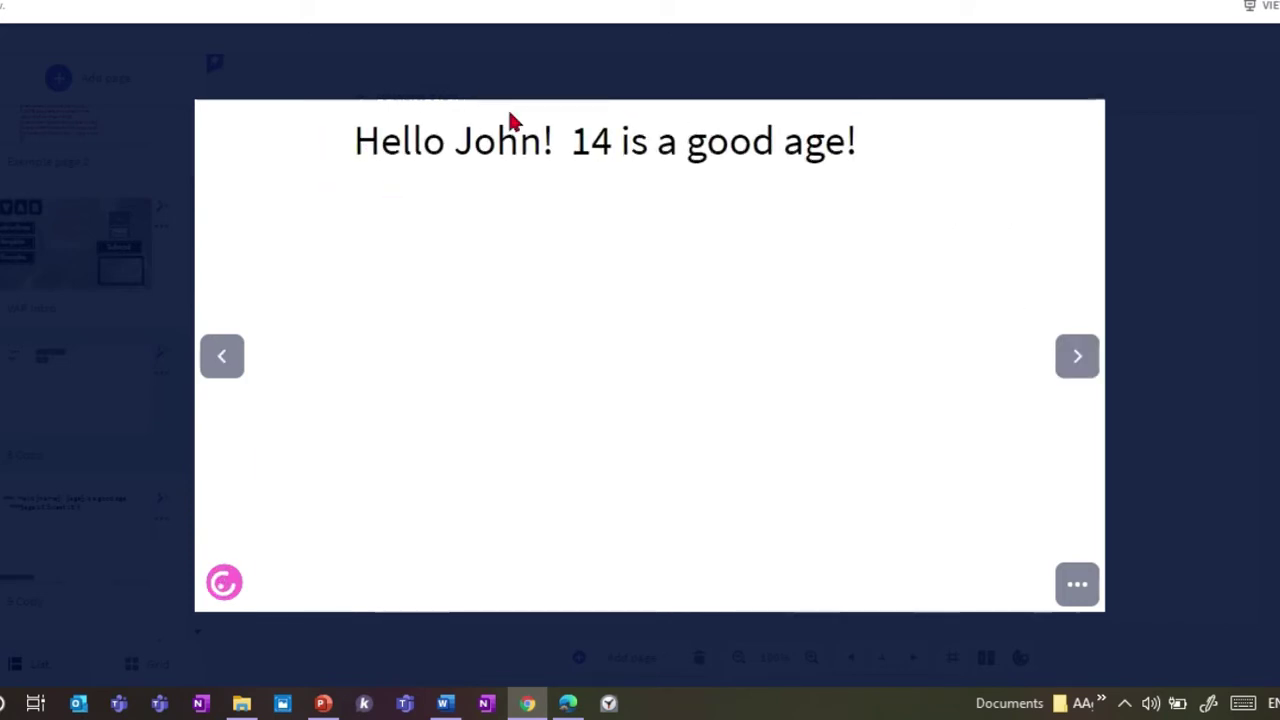
left_click(1074, 358)
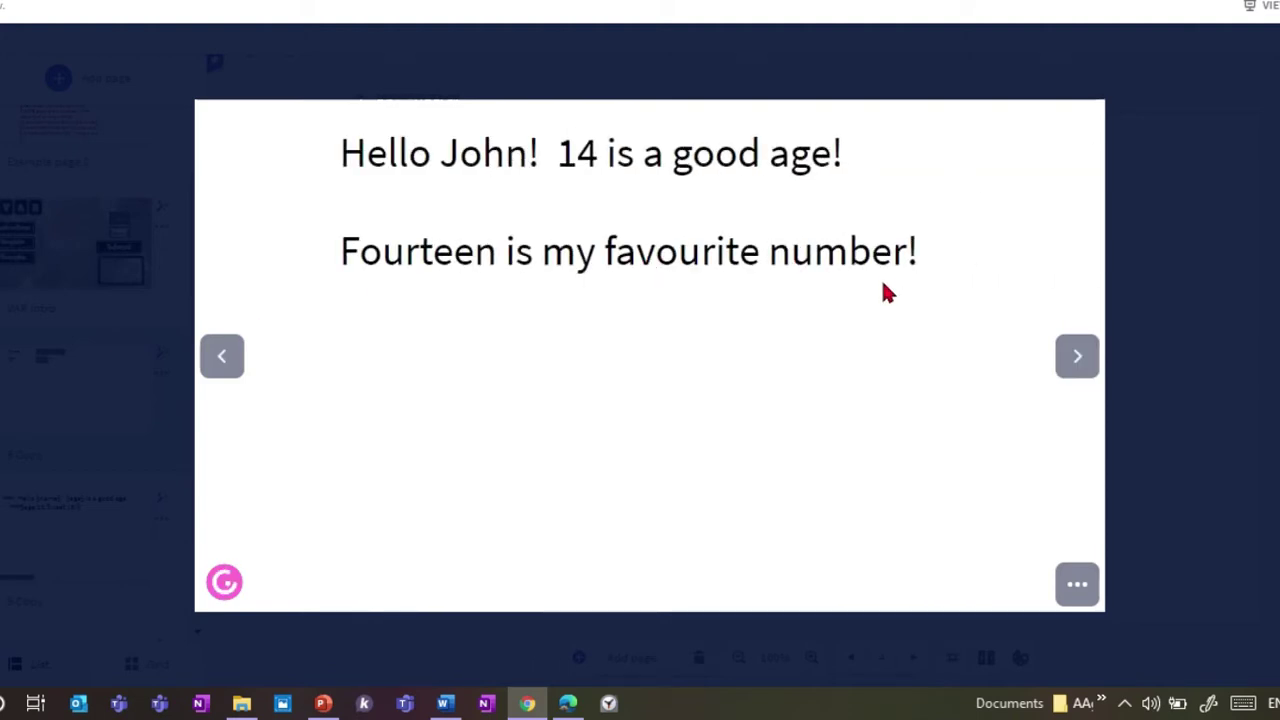
- Advance to the games question page, enter a name initial and the age 13, and answer with the green check mark
left_click(1075, 360)
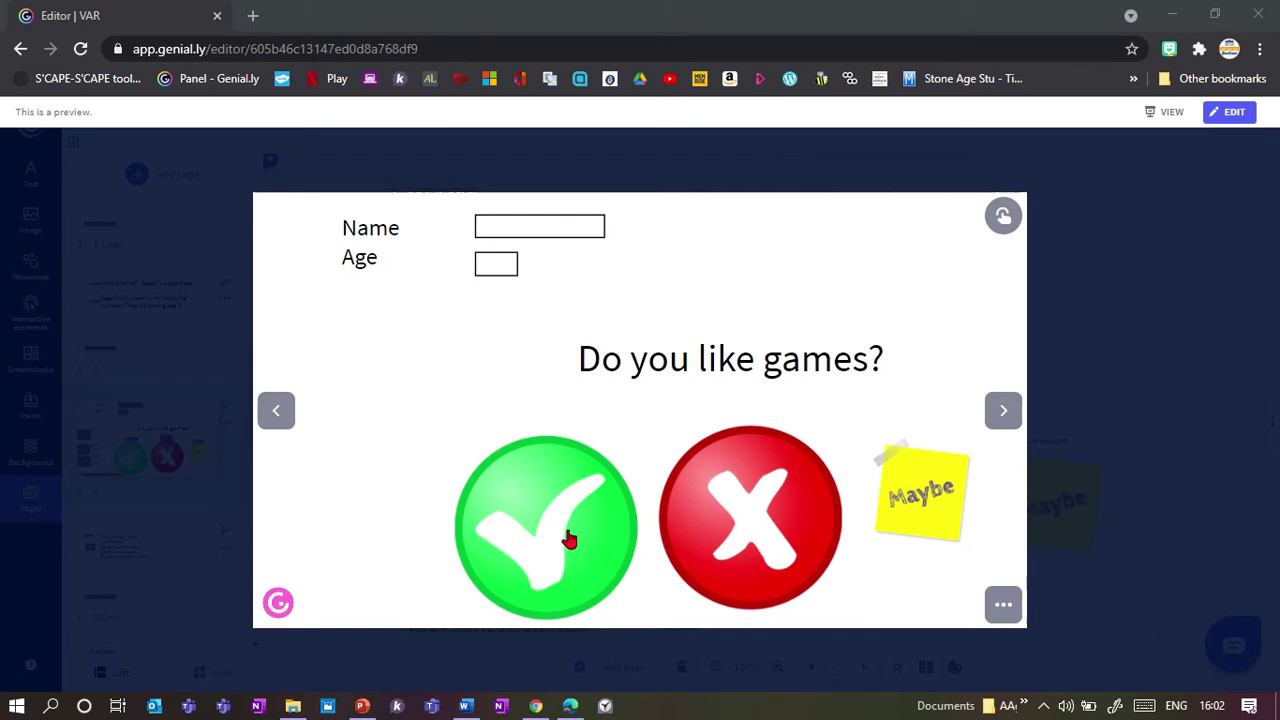
left_click(569, 227)
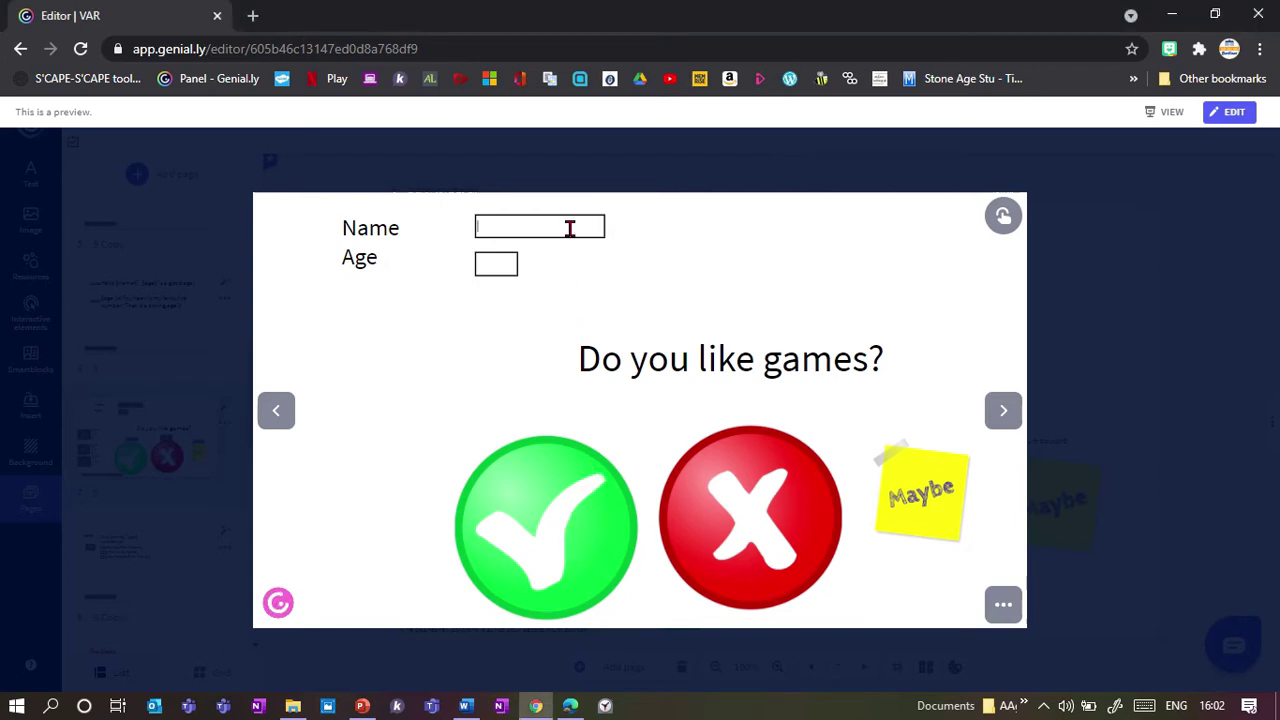
type("J")
key("Tab")
type("1")
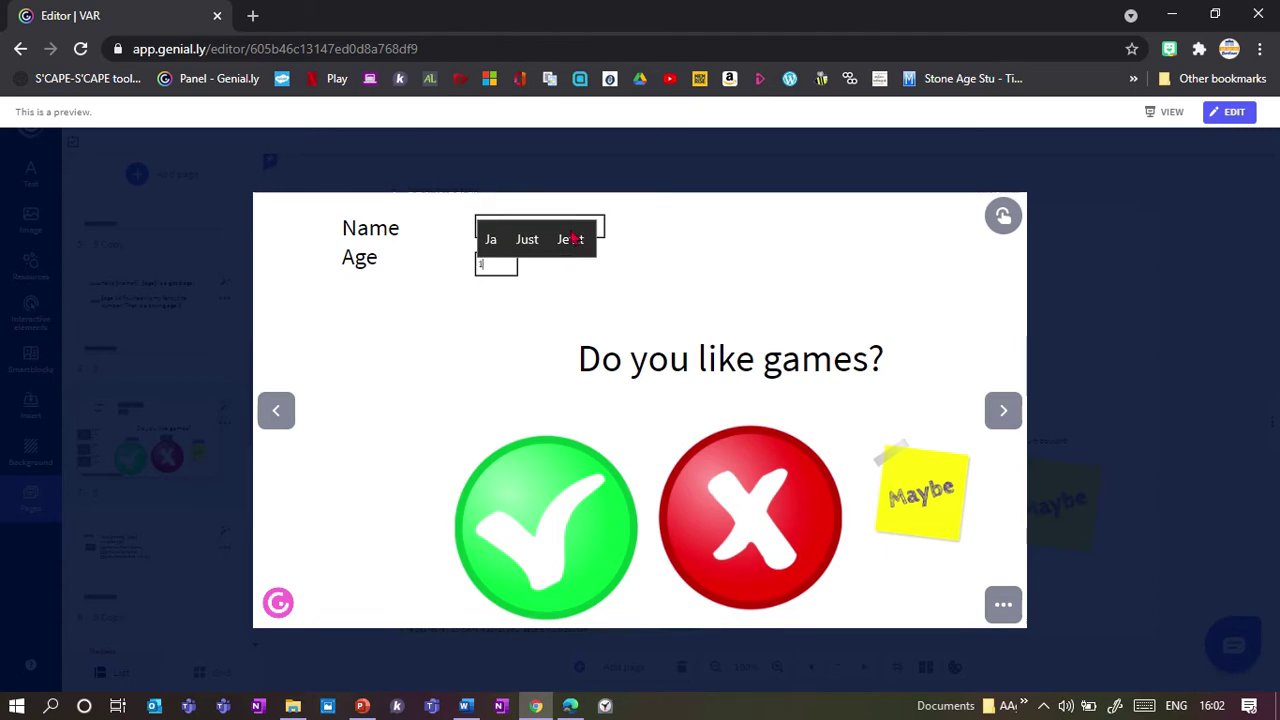
type("3")
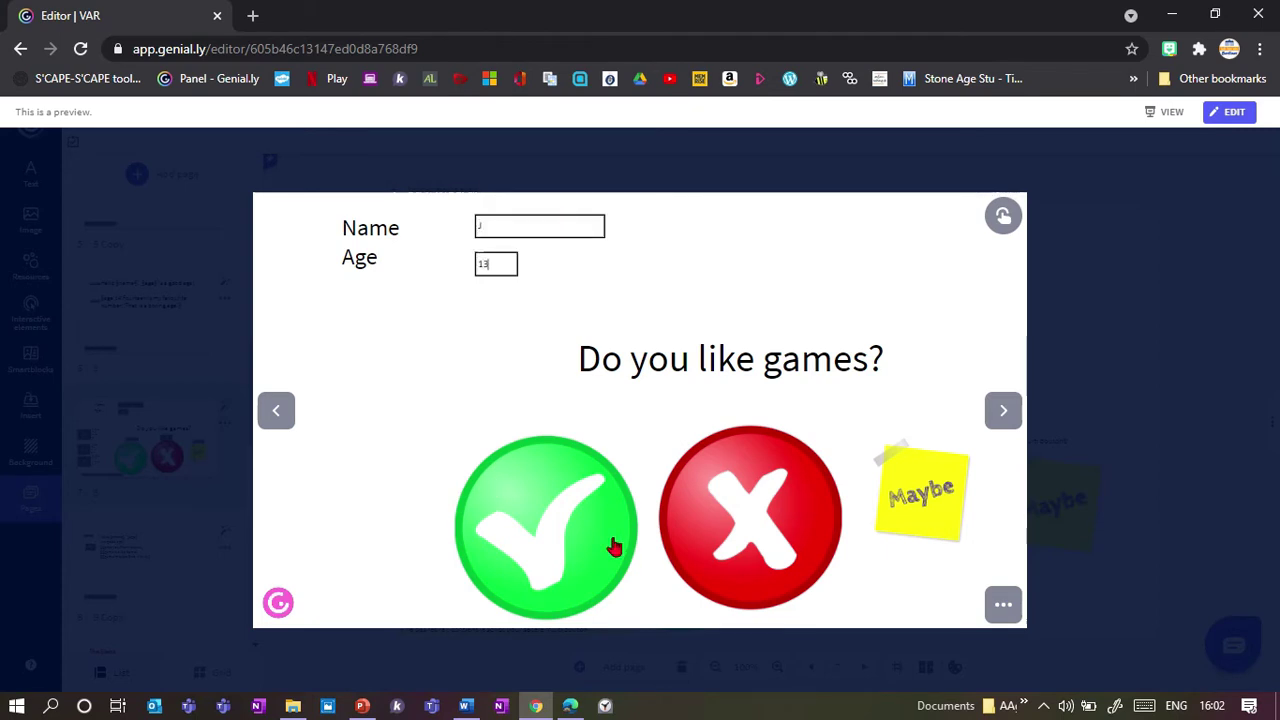
left_click(563, 517)
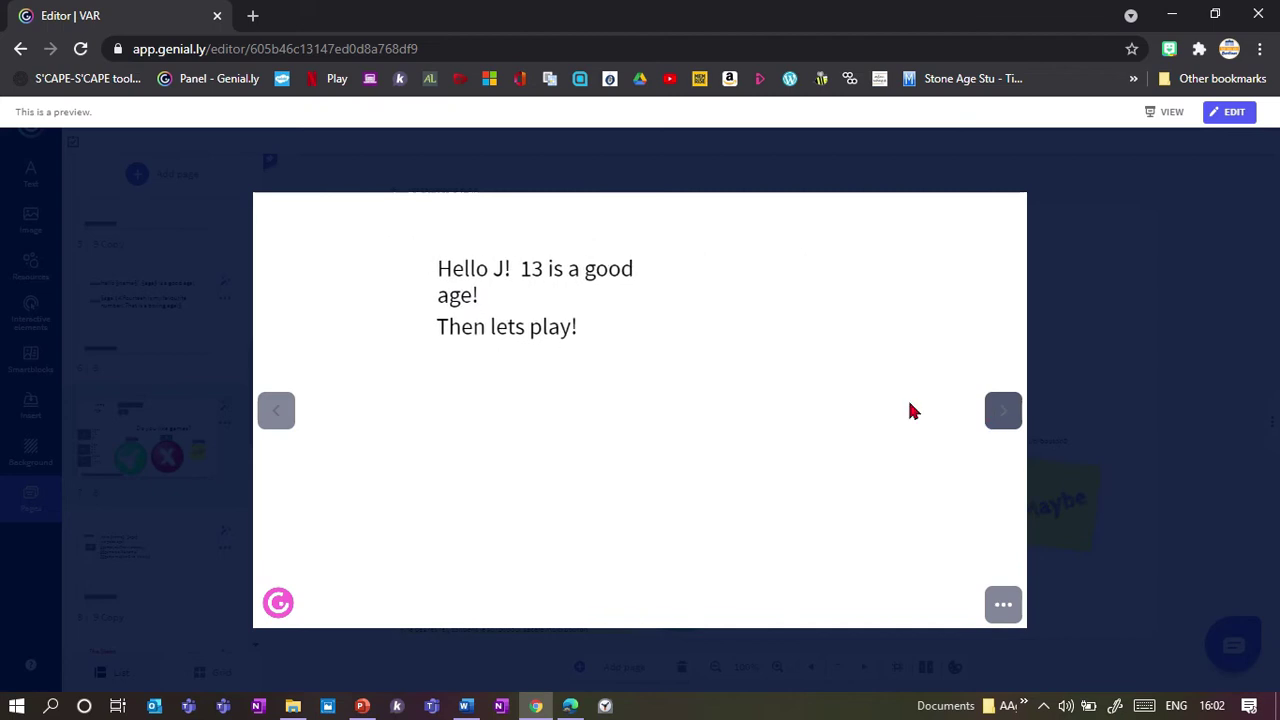
- Test the red cross and the Maybe note as answers to the games question, returning to the question after each
left_click(277, 409)
left_click(749, 500)
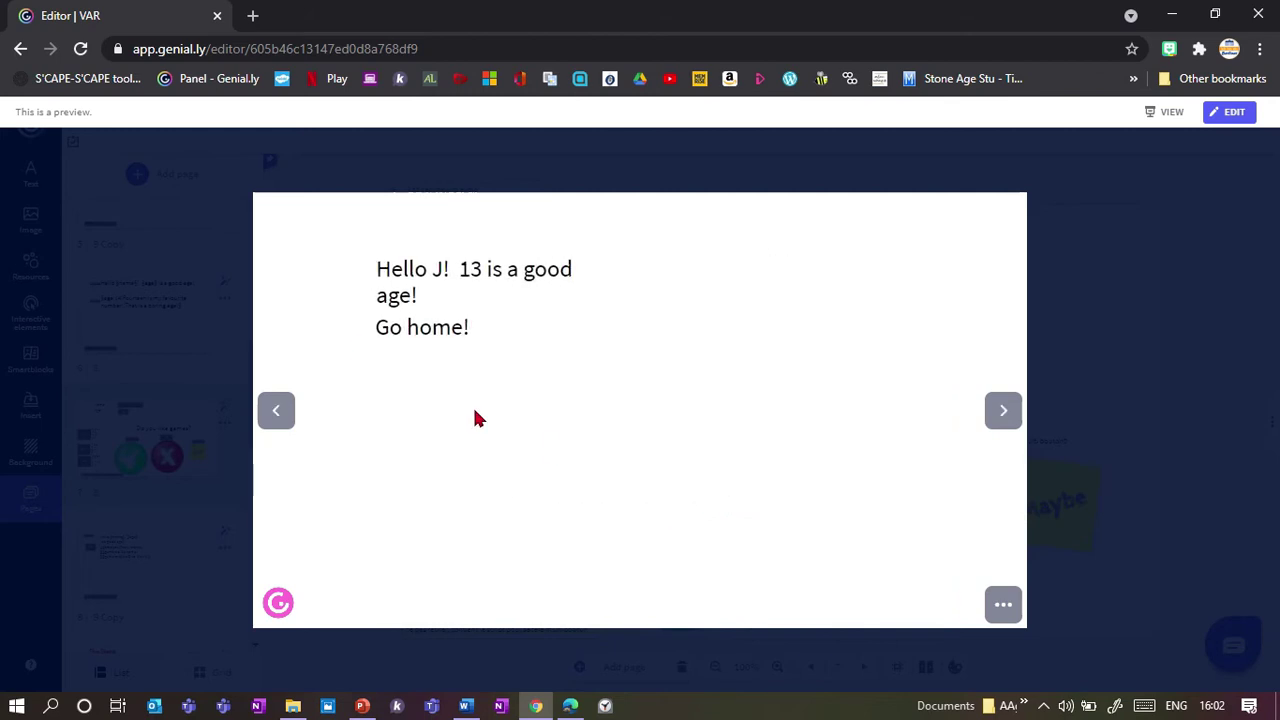
left_click(277, 410)
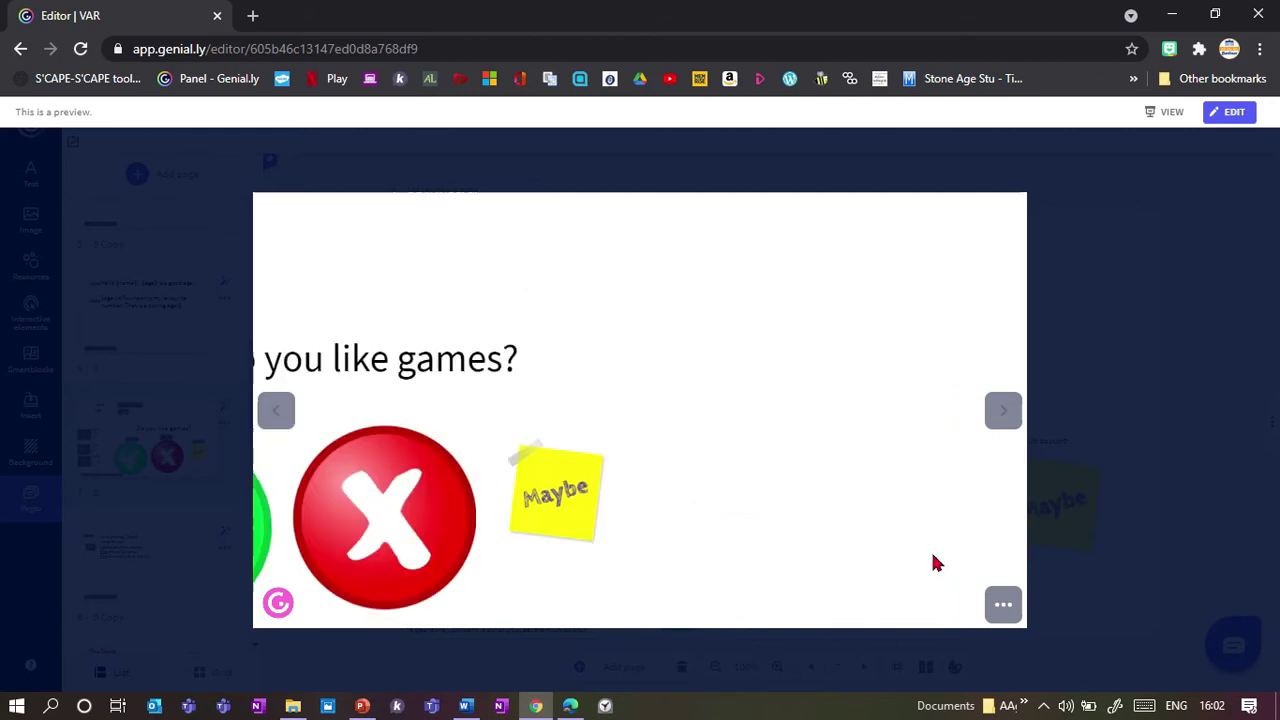
left_click(908, 588)
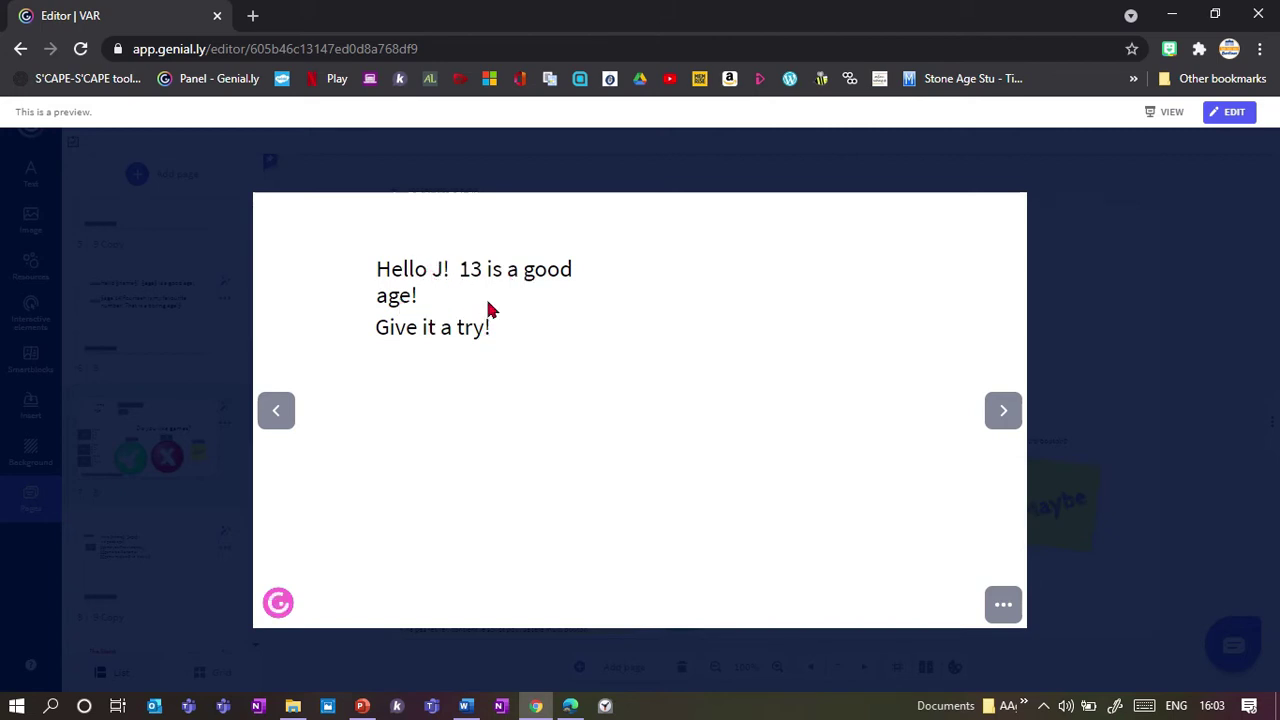
left_click(285, 412)
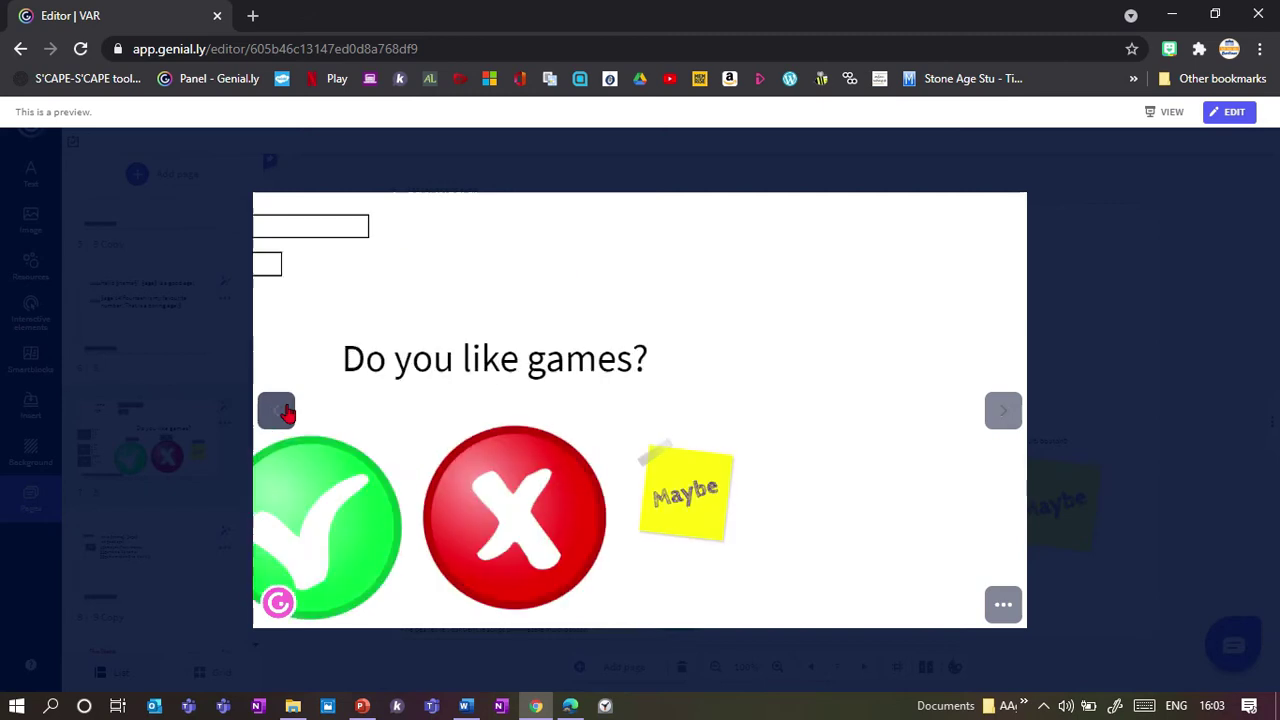
- Leave the preview and open page 4, 8 Copy, in the editor
left_click(1052, 447)
scroll(252, 391, "down", 1)
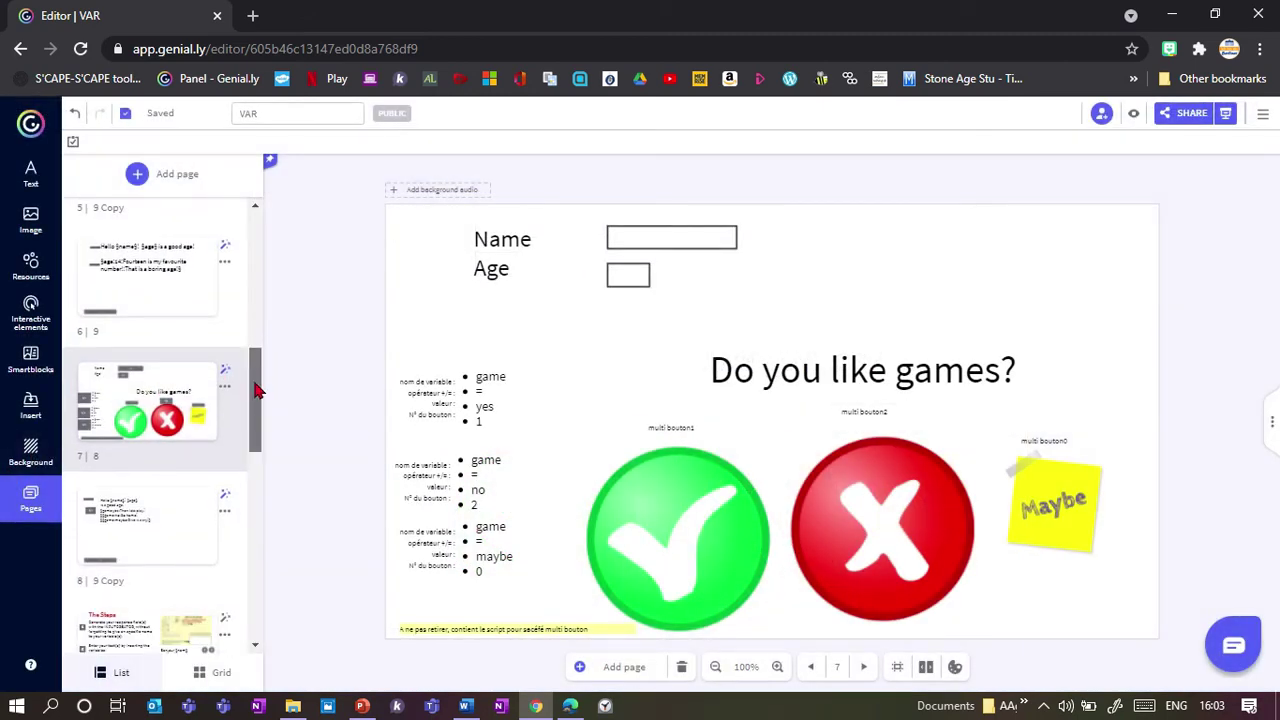
scroll(255, 390, "down", 1)
mouse_move(138, 443)
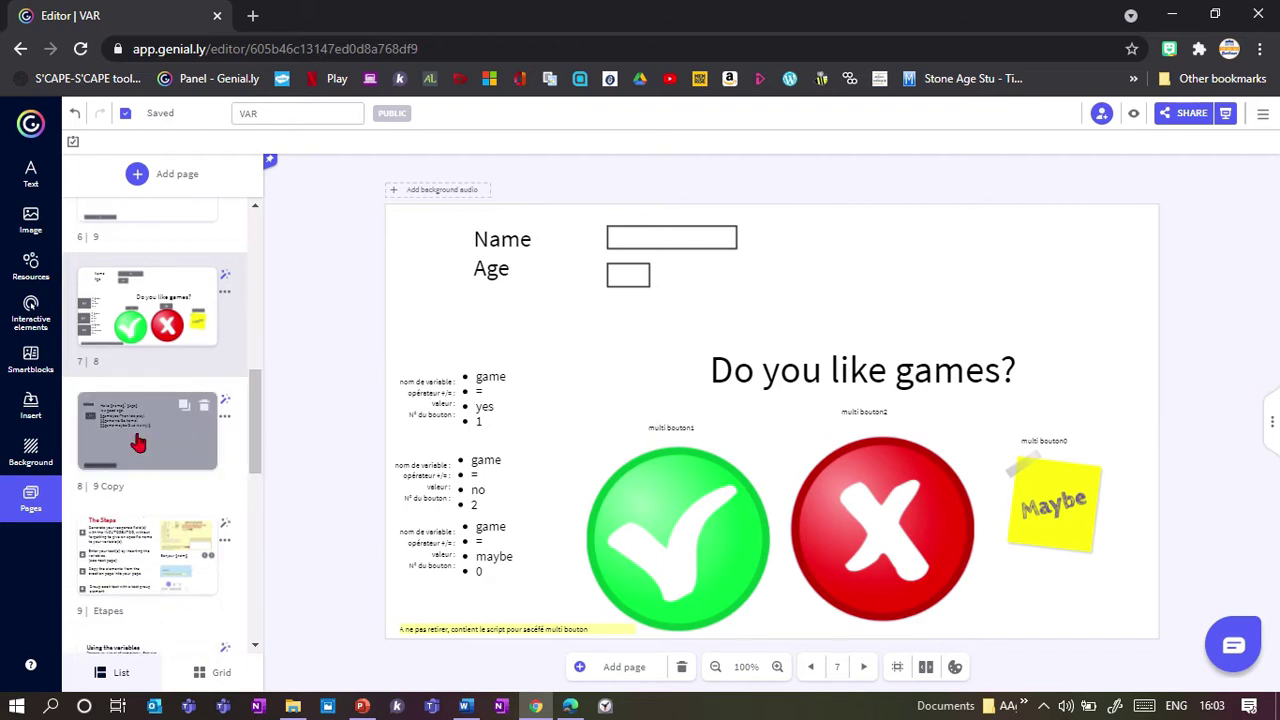
scroll(127, 443, "up", 5)
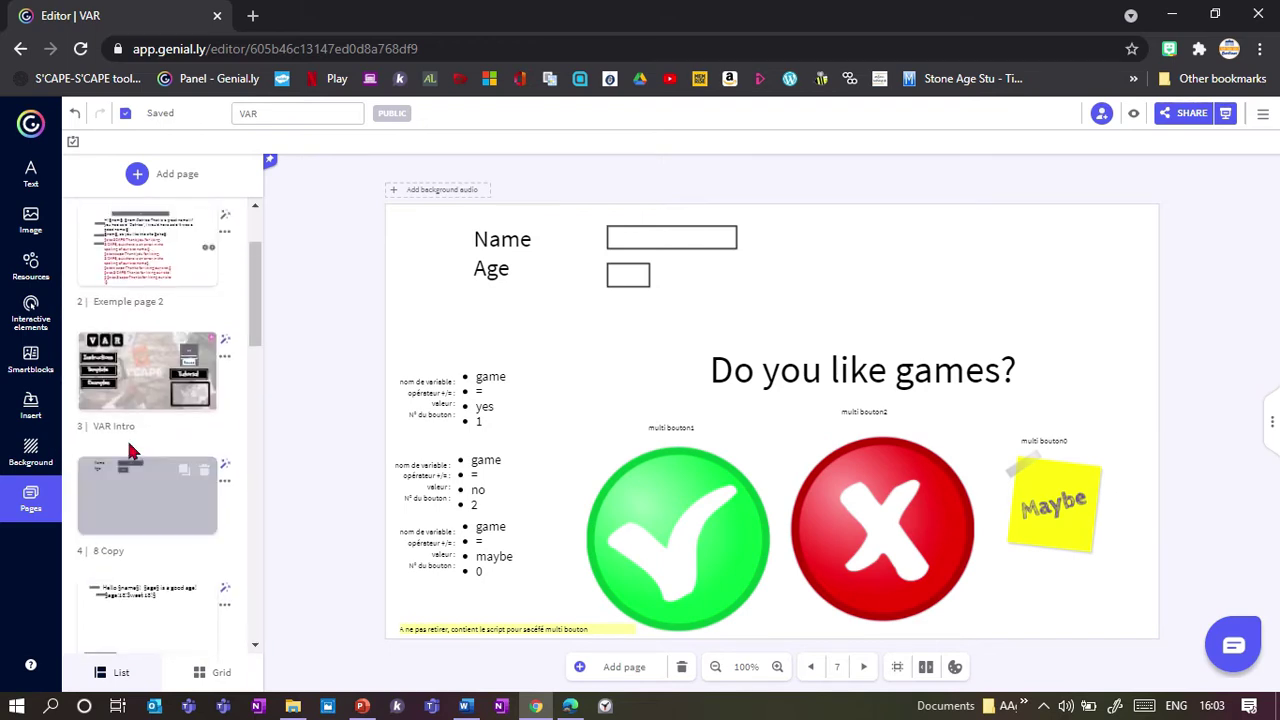
left_click(122, 514)
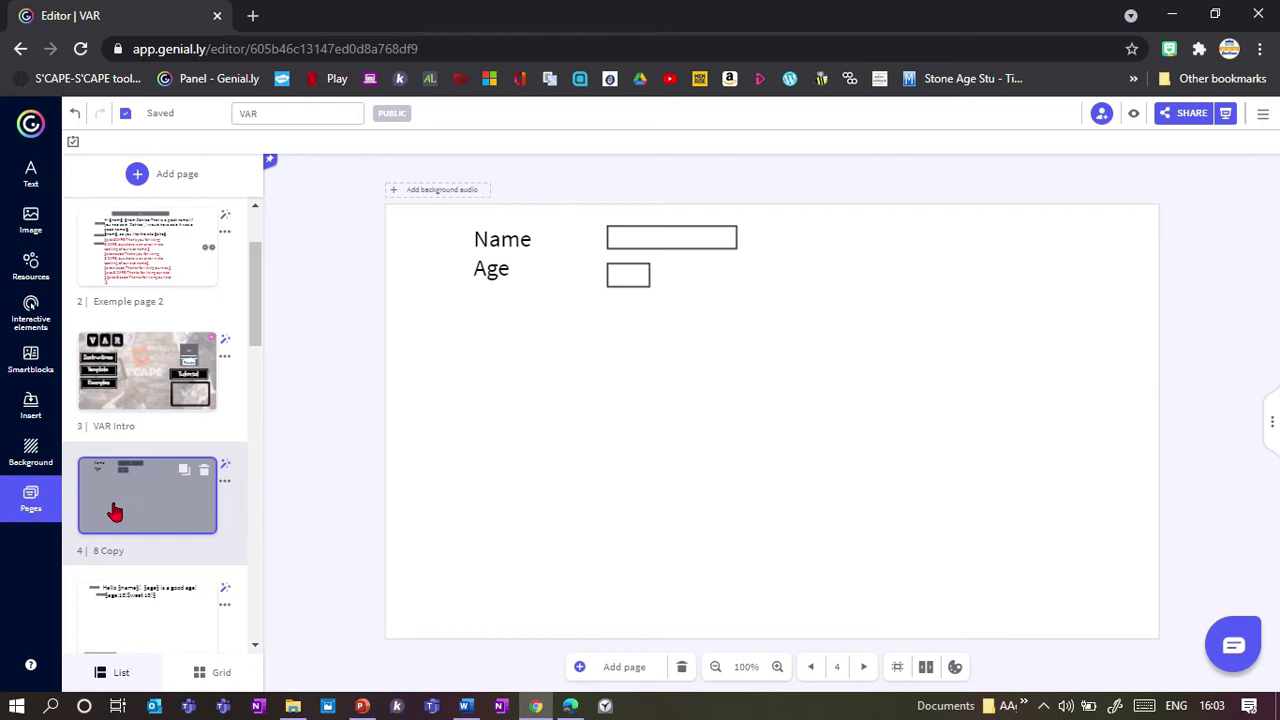
- Look at the settings on page 12, INPUTCREATOR, and return to page 4 with the Name and Age boxes
scroll(130, 505, "down", 5)
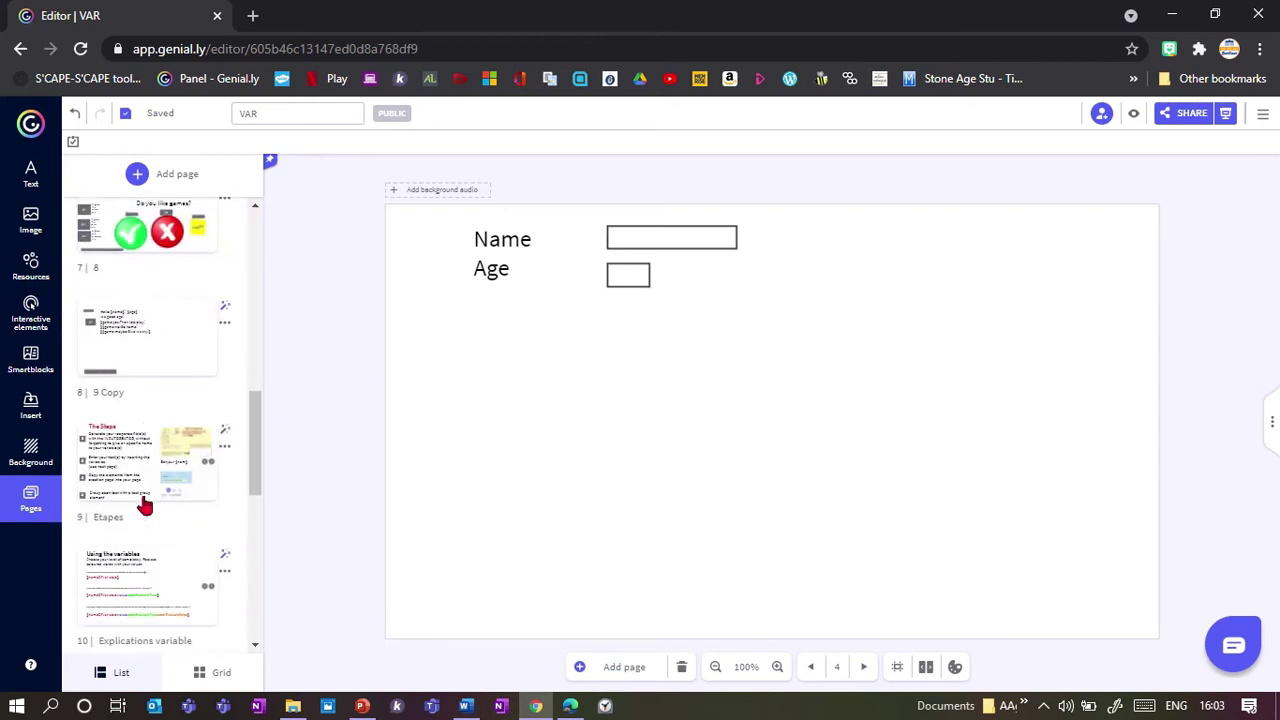
scroll(134, 500, "down", 6)
scroll(125, 410, "up", 2)
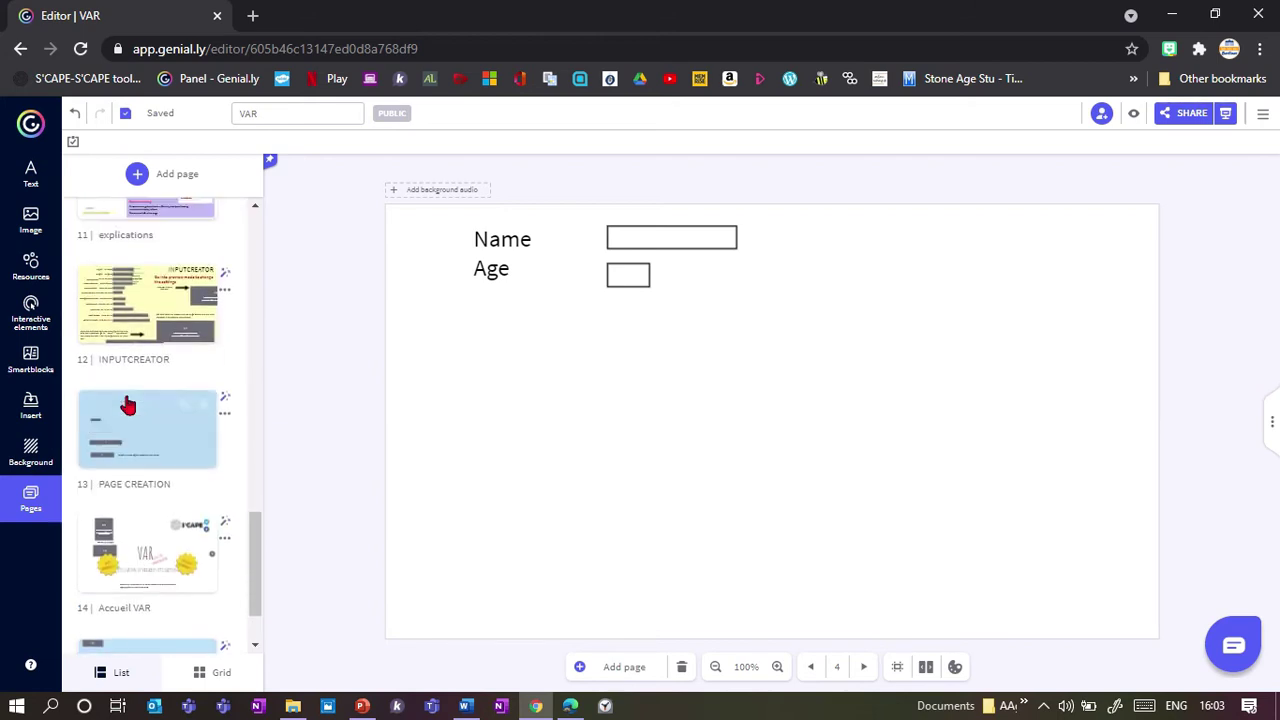
left_click(153, 328)
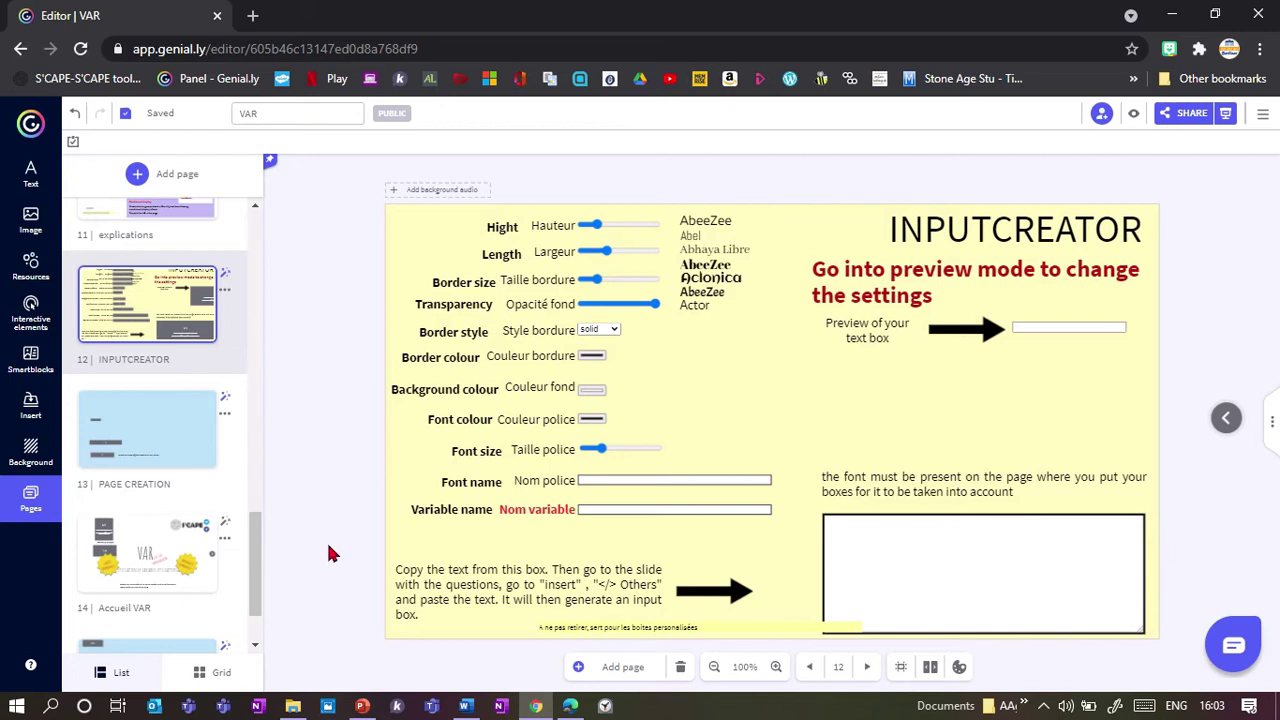
scroll(150, 480, "up", 10)
left_click(126, 484)
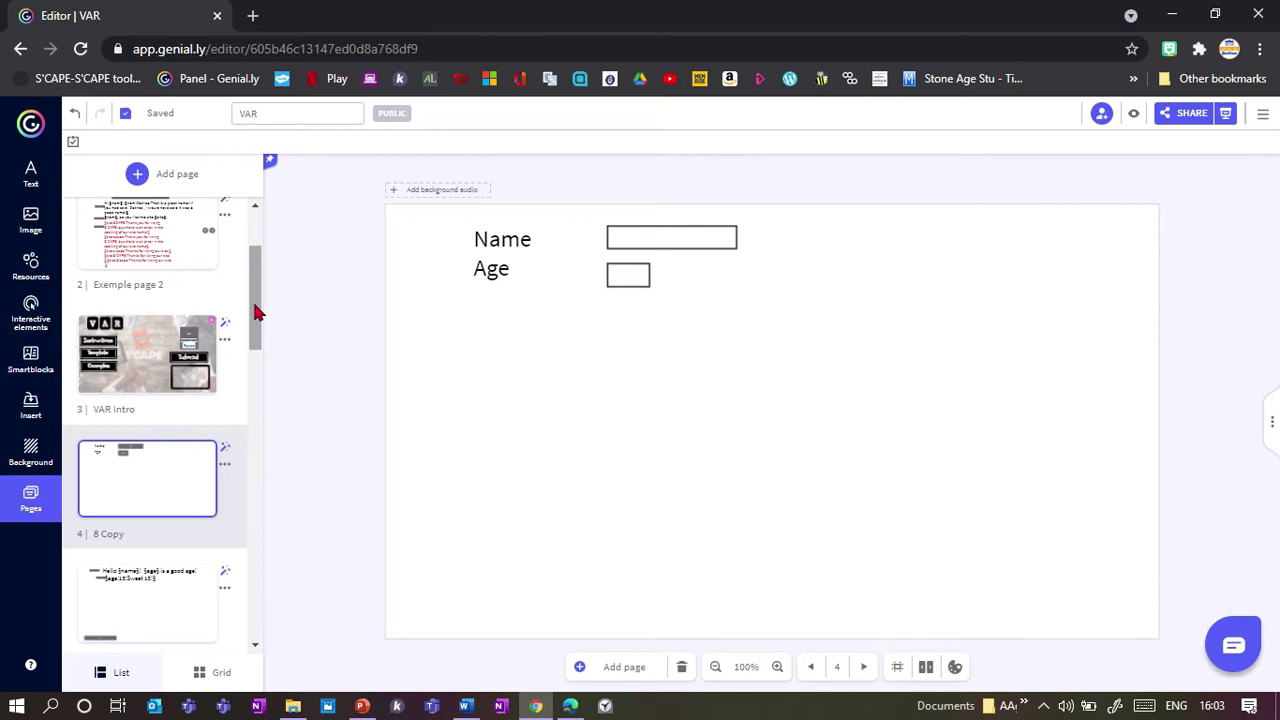
- Preview page 12, INPUTCREATOR, and set the font name to Abel and the variable name to name
left_click_drag(255, 313, 257, 545)
left_click(130, 445)
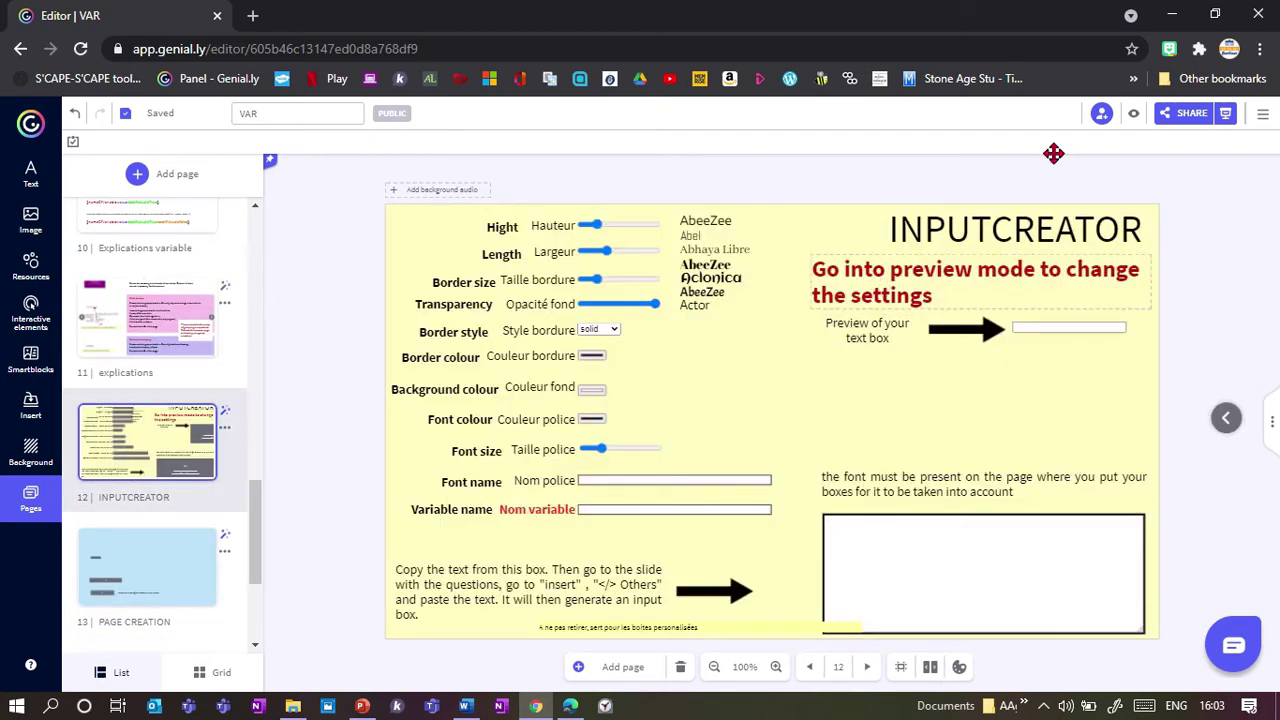
left_click(1134, 114)
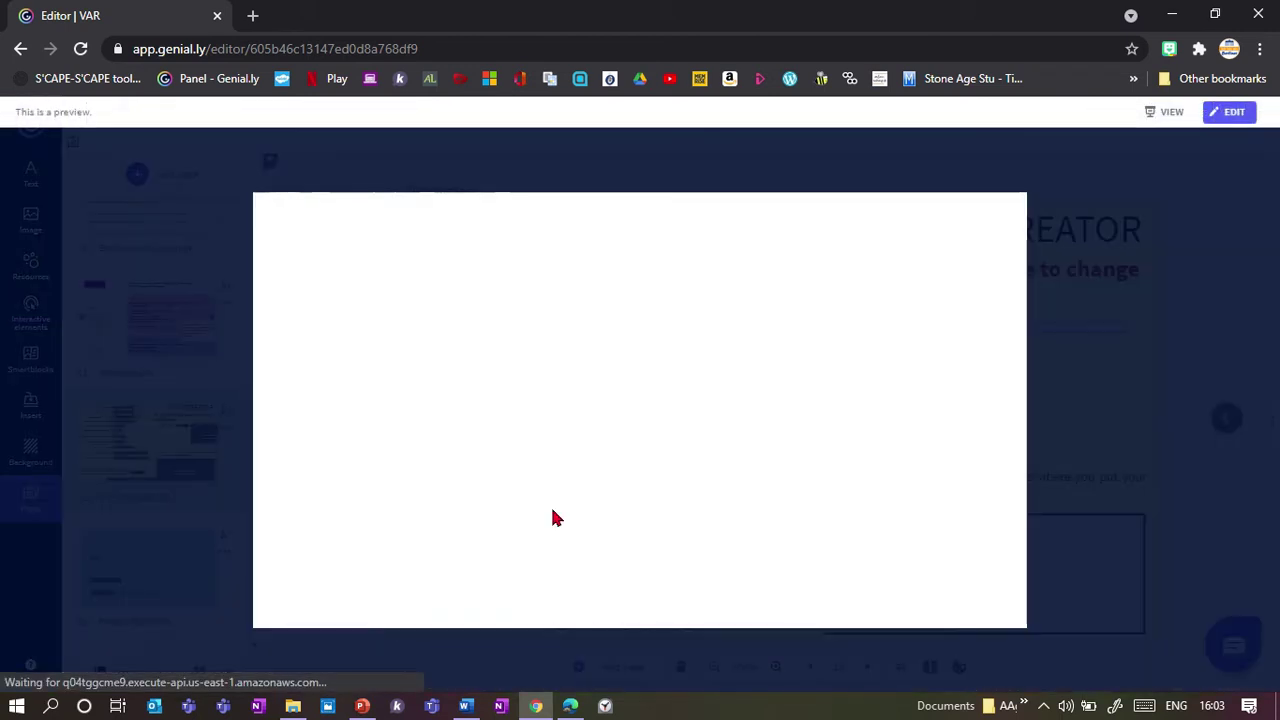
left_click(506, 471)
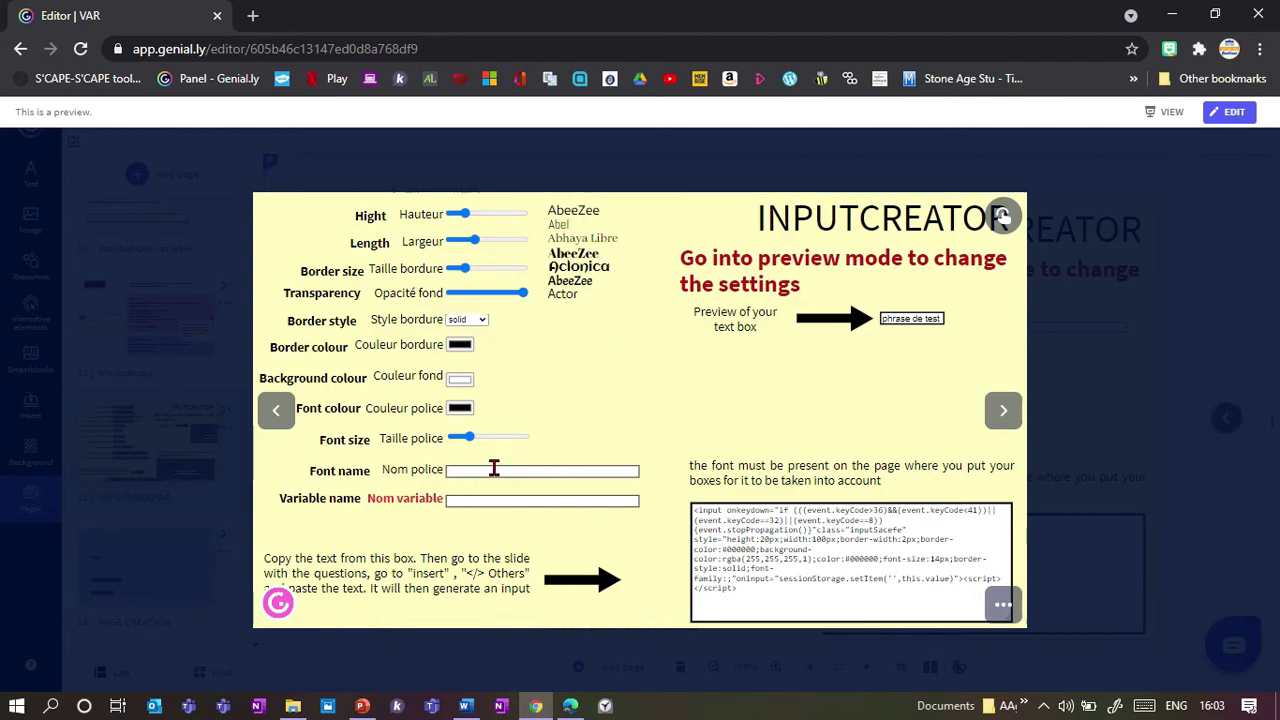
type("Abel")
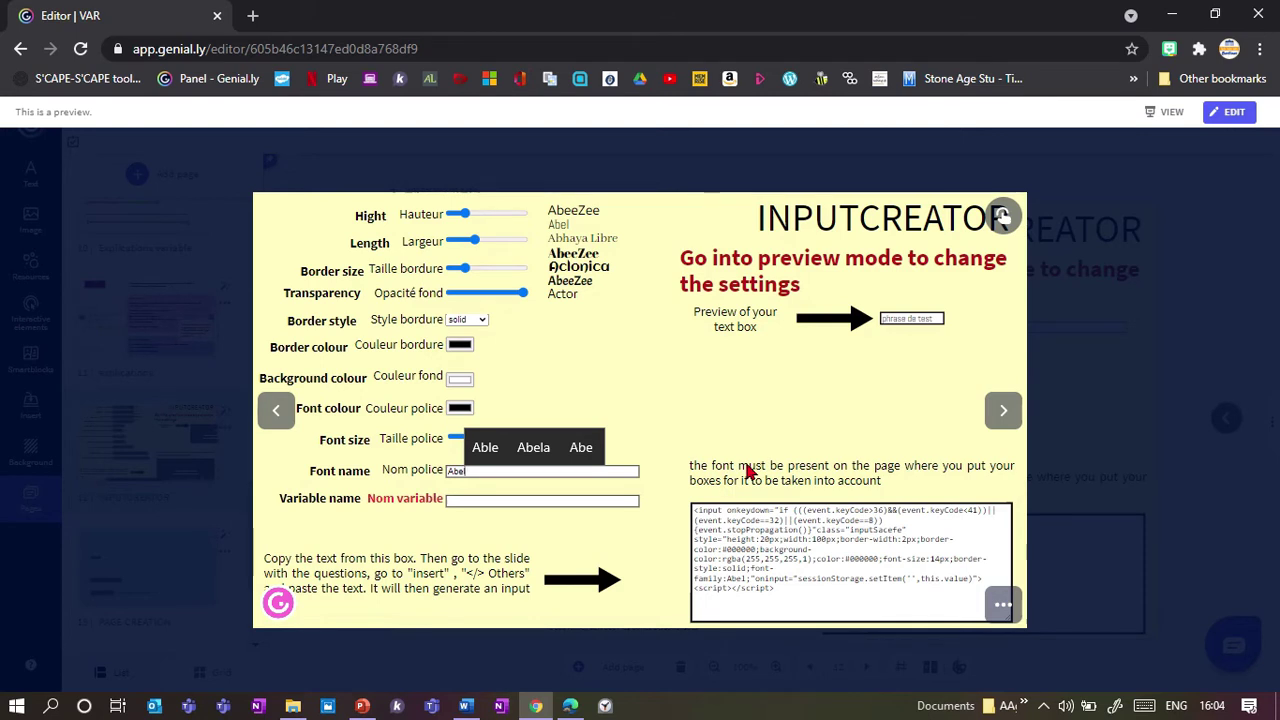
left_click(467, 499)
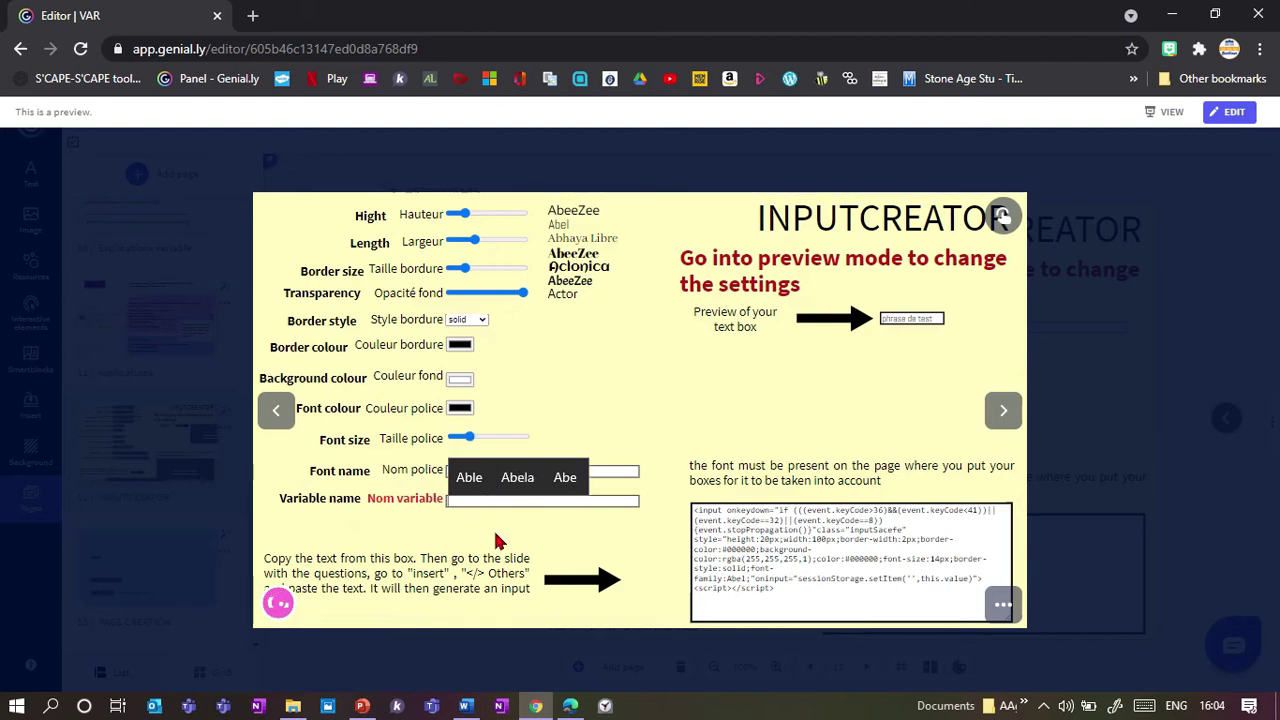
type("name")
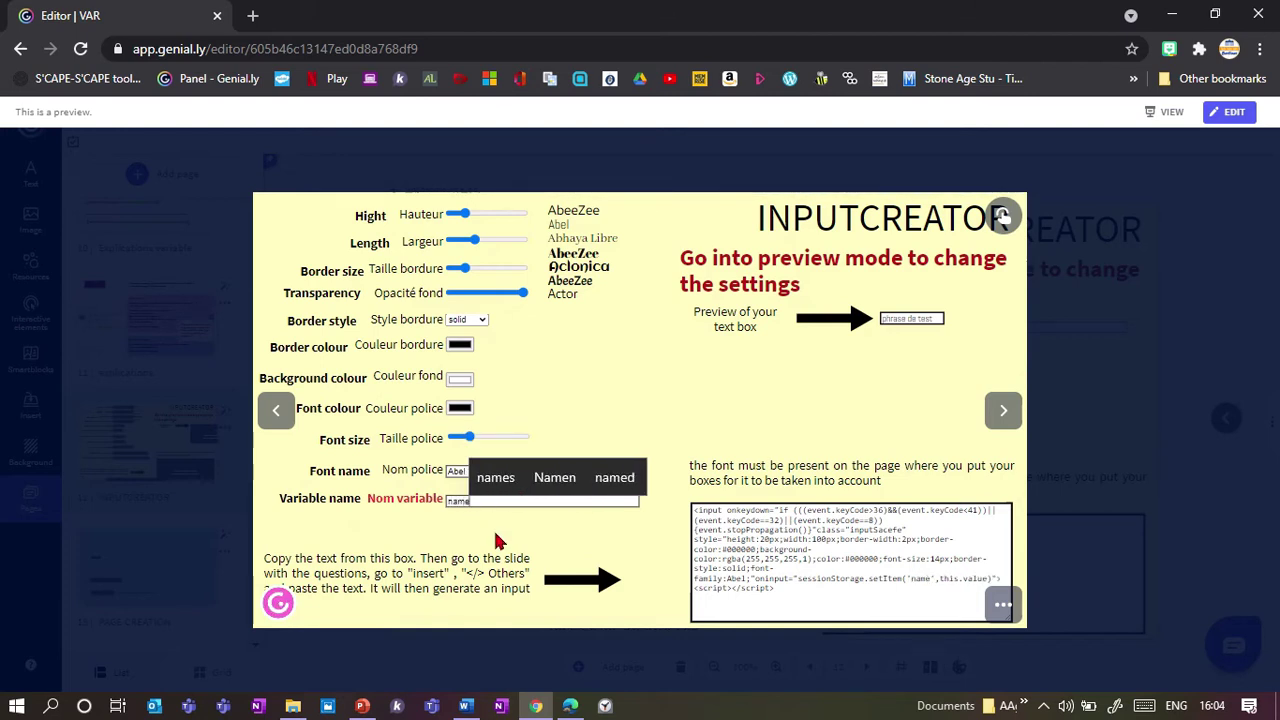
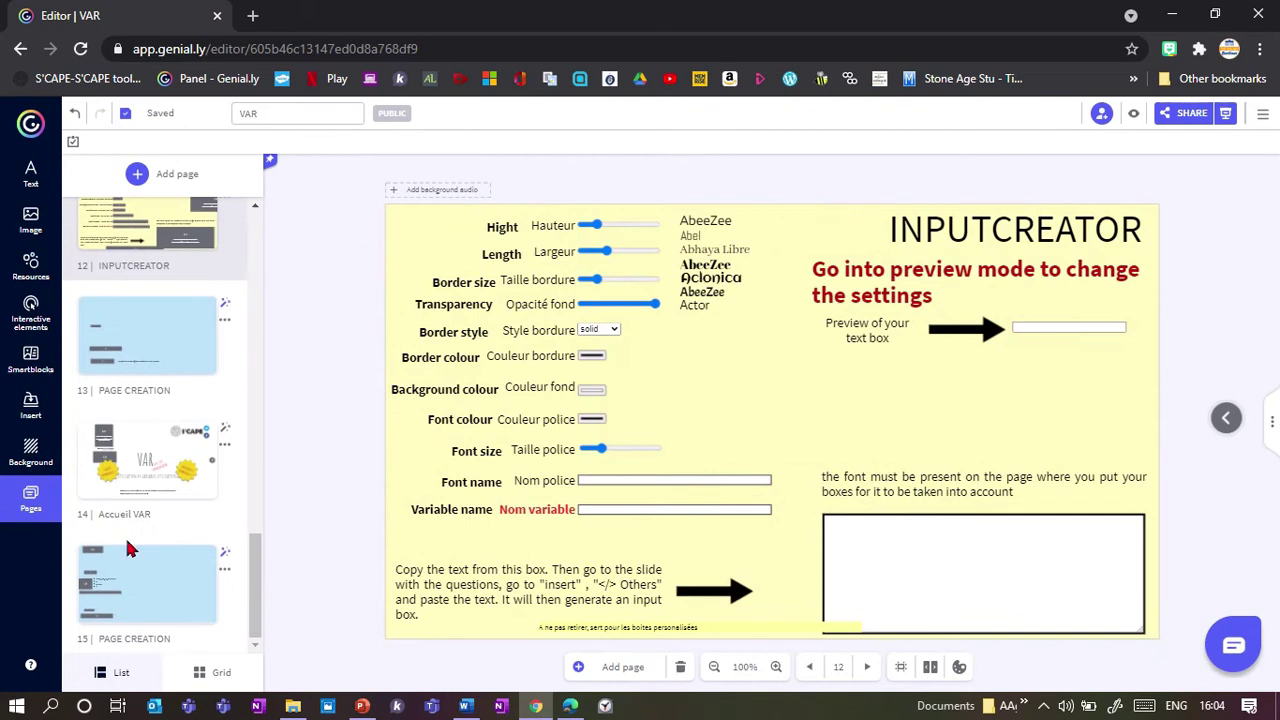
- Add a blank page directly after the INPUTCREATOR page
left_click(150, 174)
left_click(530, 350)
left_click(926, 587)
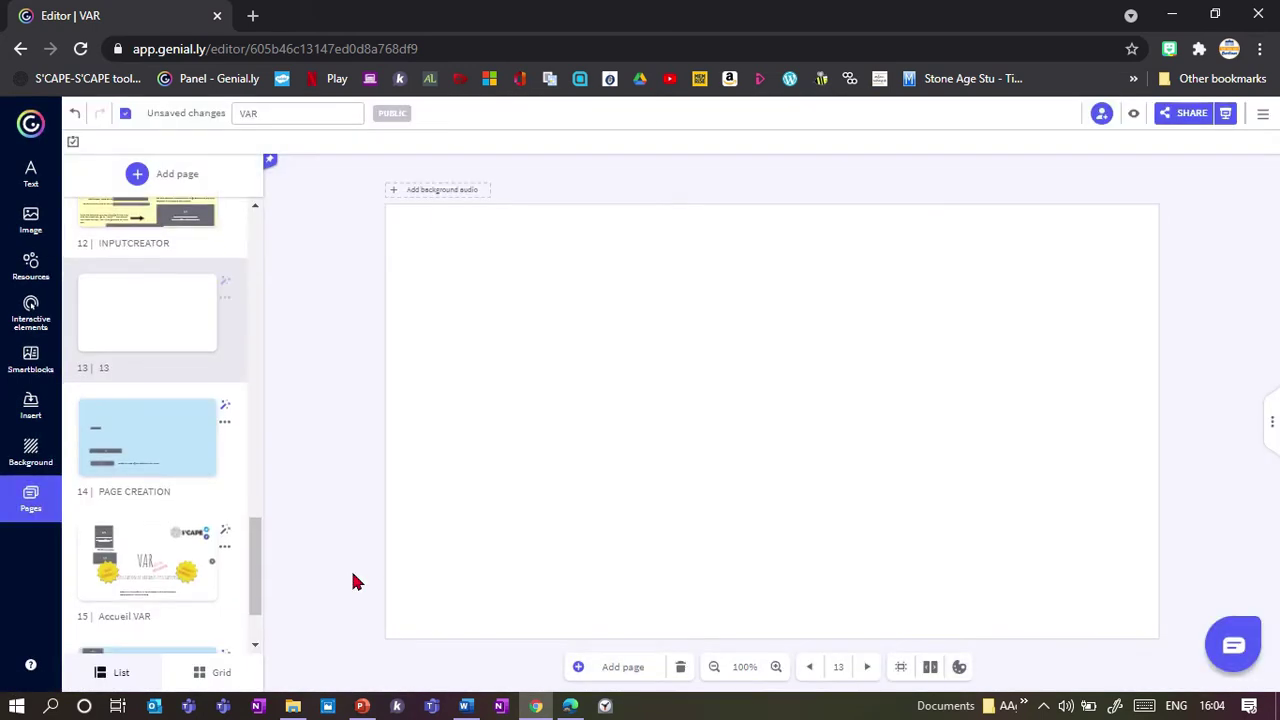
- Insert the copied input-box code on the new blank page as external content of the Others type
left_click(30, 405)
left_click(240, 168)
left_click(141, 284)
key("ctrl+v")
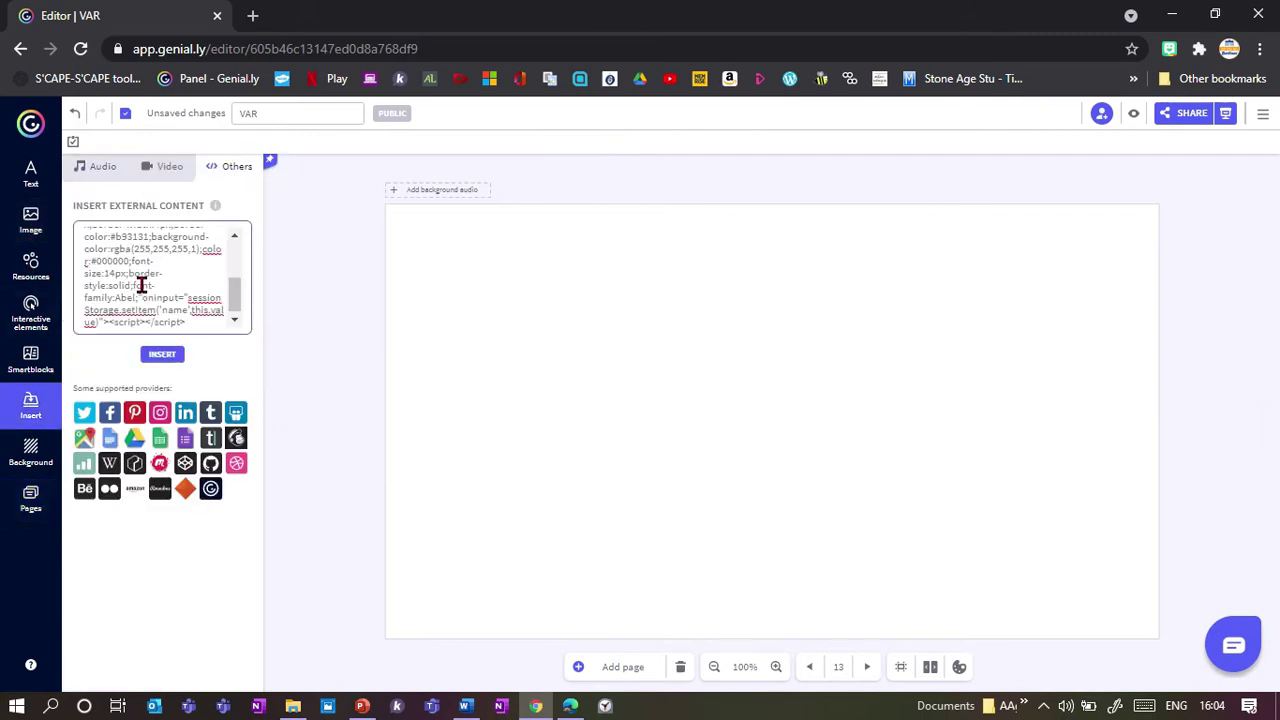
left_click(160, 356)
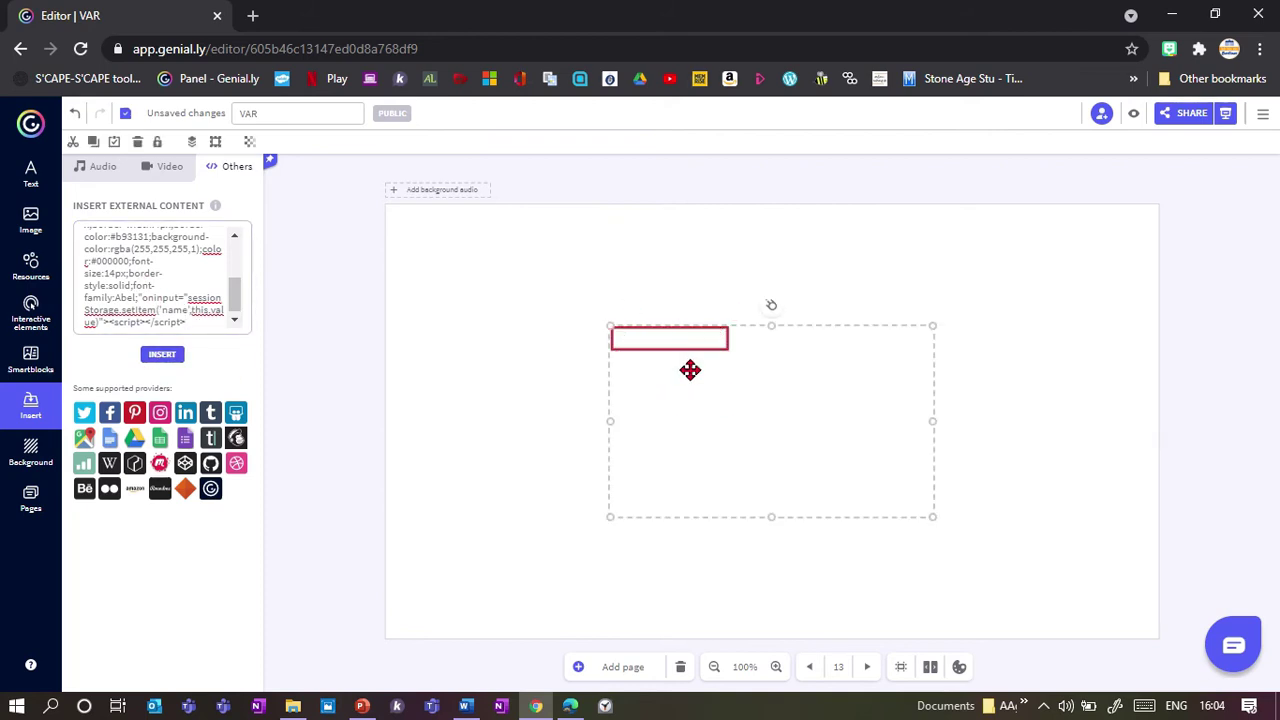
- Move the red-bordered input box up near the page's upper edge and shrink its frame to fit the box
left_click_drag(666, 340, 647, 238)
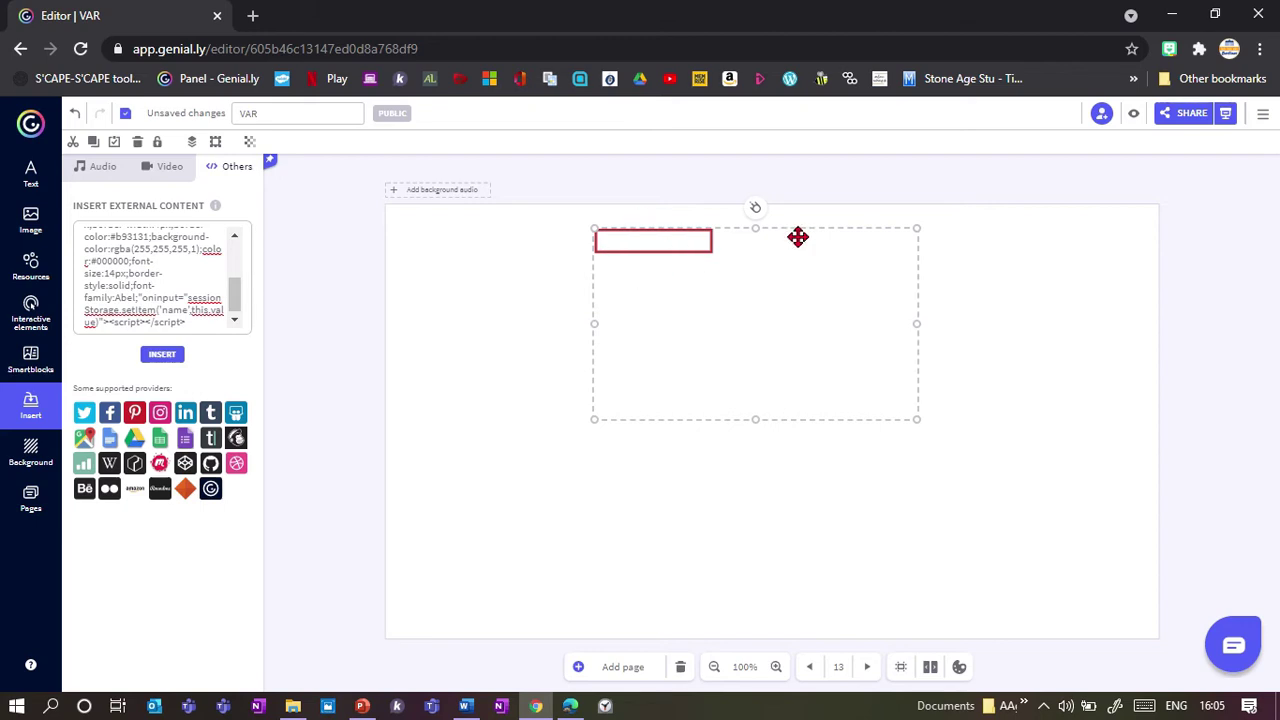
left_click_drag(914, 320, 714, 317)
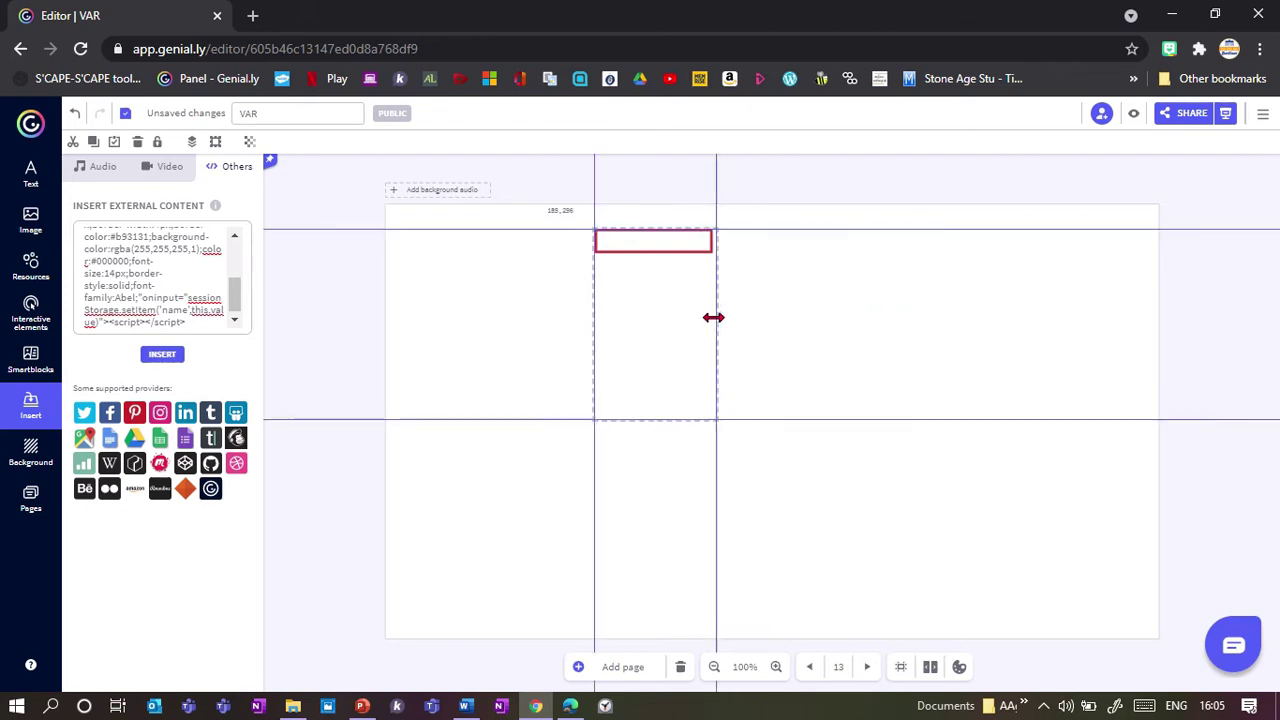
left_click_drag(654, 412, 669, 254)
- Add a subtitle text reading Name, narrow its frame and place it just left of the red input box
left_click(31, 190)
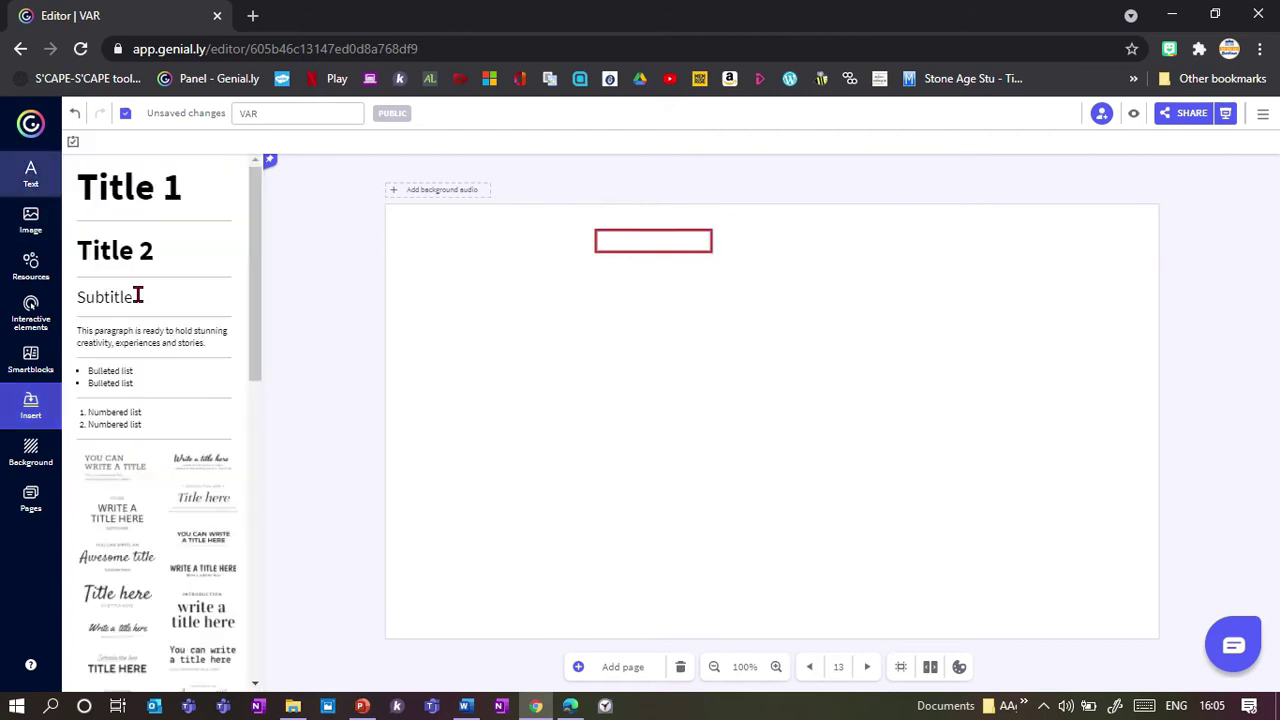
left_click(111, 300)
left_click_drag(611, 389, 486, 243)
double_click(490, 248)
type("Name")
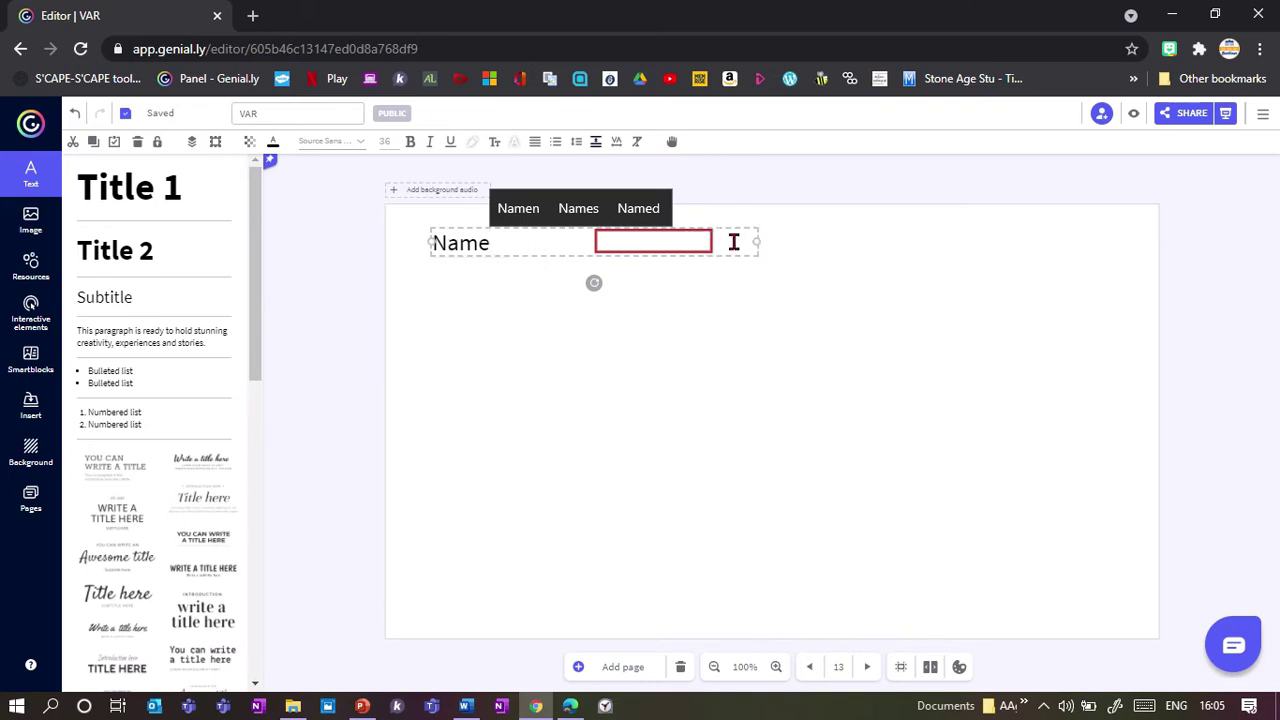
left_click_drag(757, 242, 578, 238)
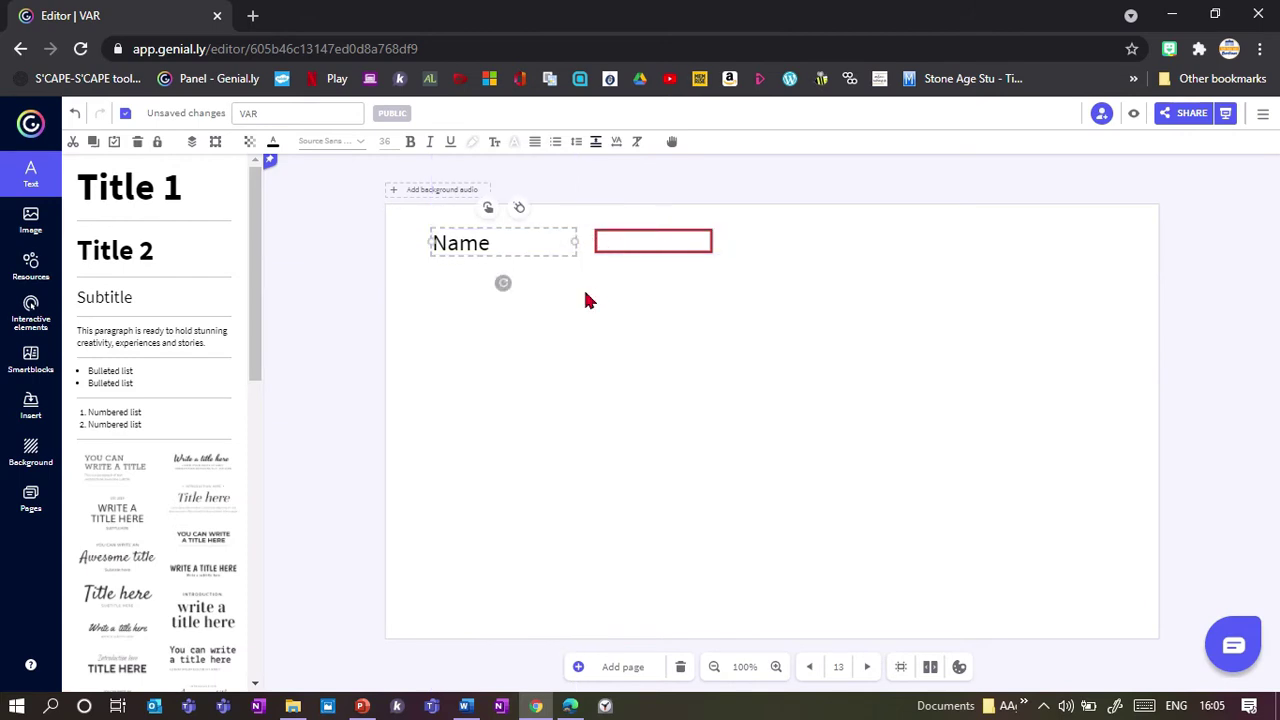
mouse_move(573, 239)
left_mouse_down()
mouse_move(503, 243)
mouse_move(548, 244)
left_mouse_up()
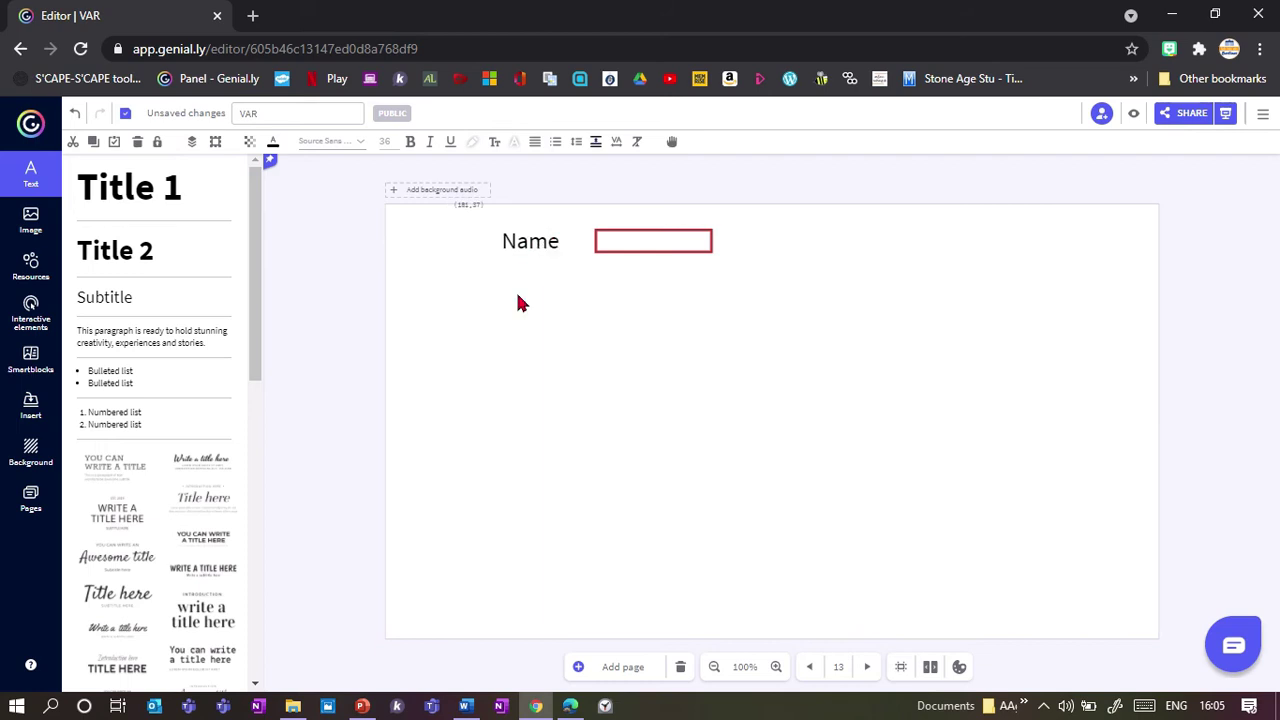
- Glance at page 10, Explications variable, and copy the groupe texte and yellow script note from page 14, PAGE CREATION
left_click(33, 507)
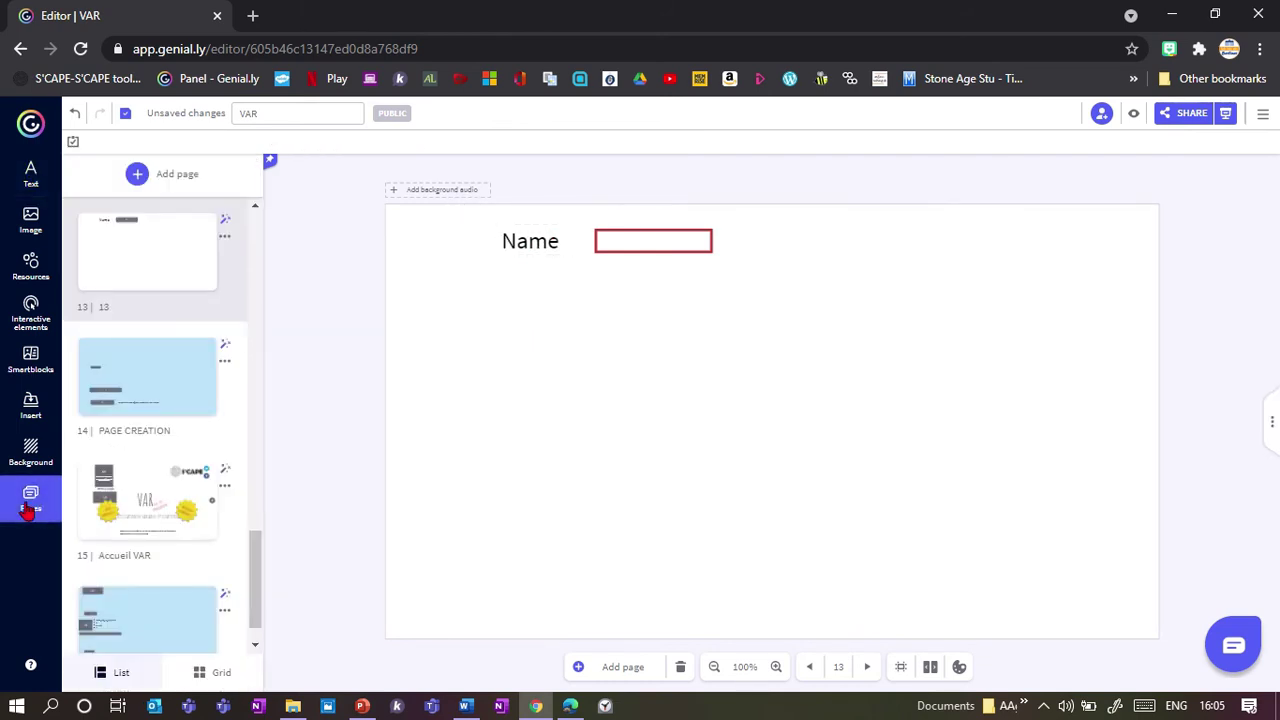
scroll(254, 560, "down", 1)
left_click_drag(254, 578, 268, 465)
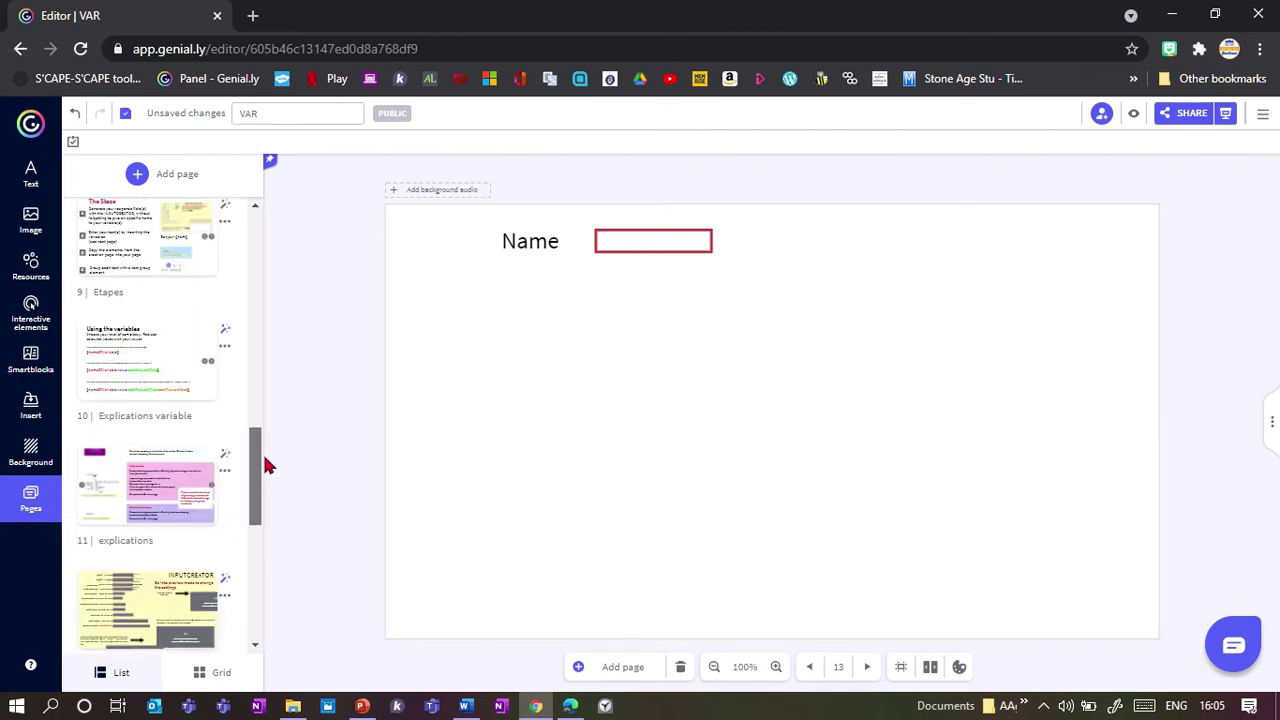
left_click(130, 360)
scroll(138, 480, "down", 5)
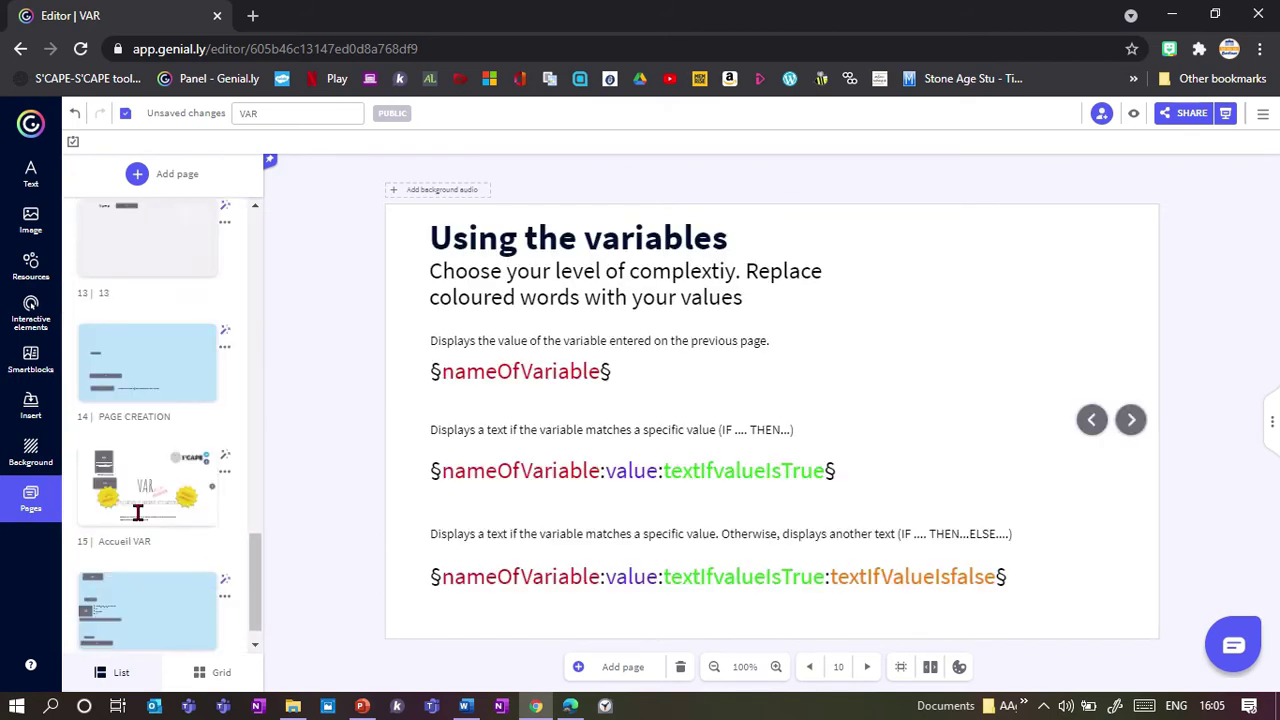
left_click(143, 348)
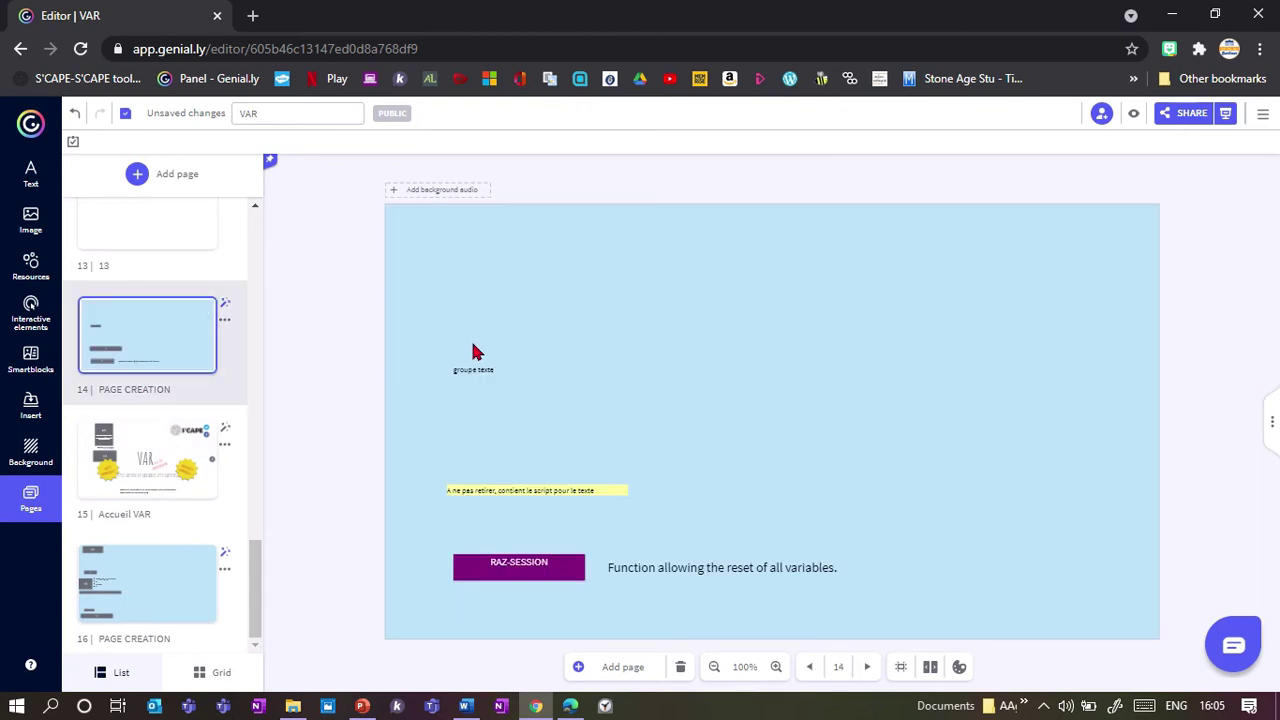
left_click_drag(437, 337, 646, 514)
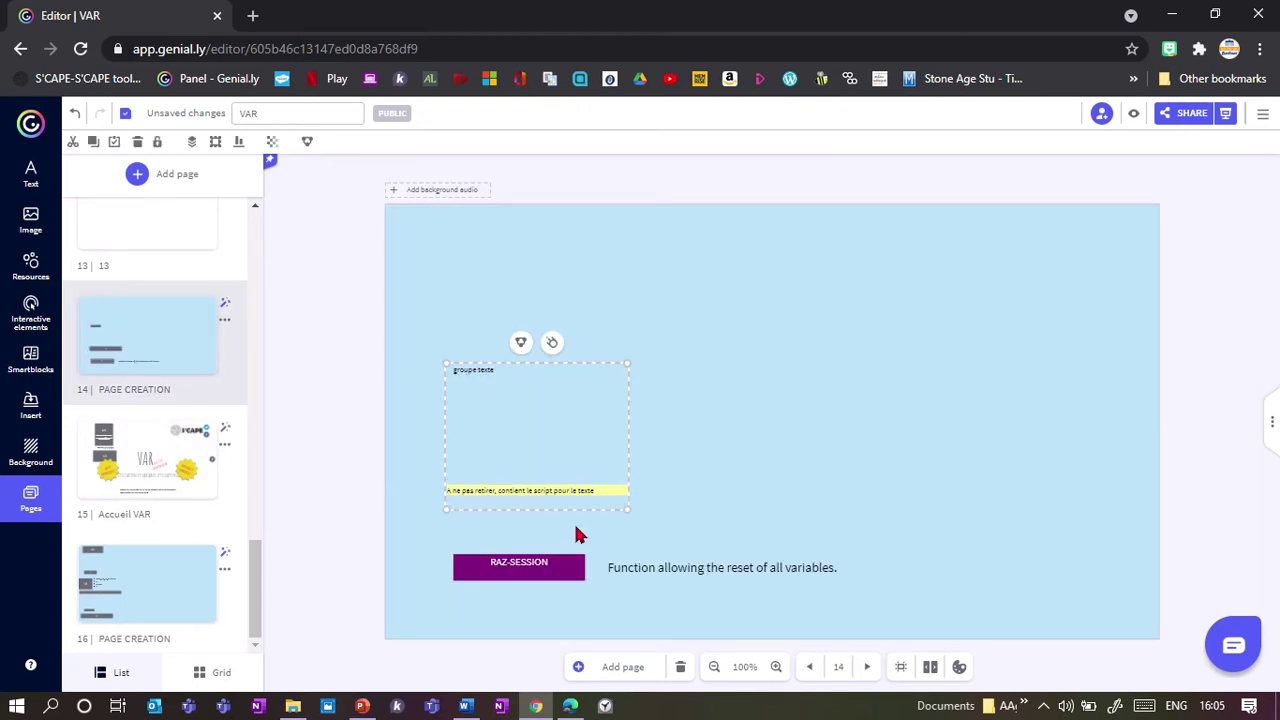
left_click(476, 377)
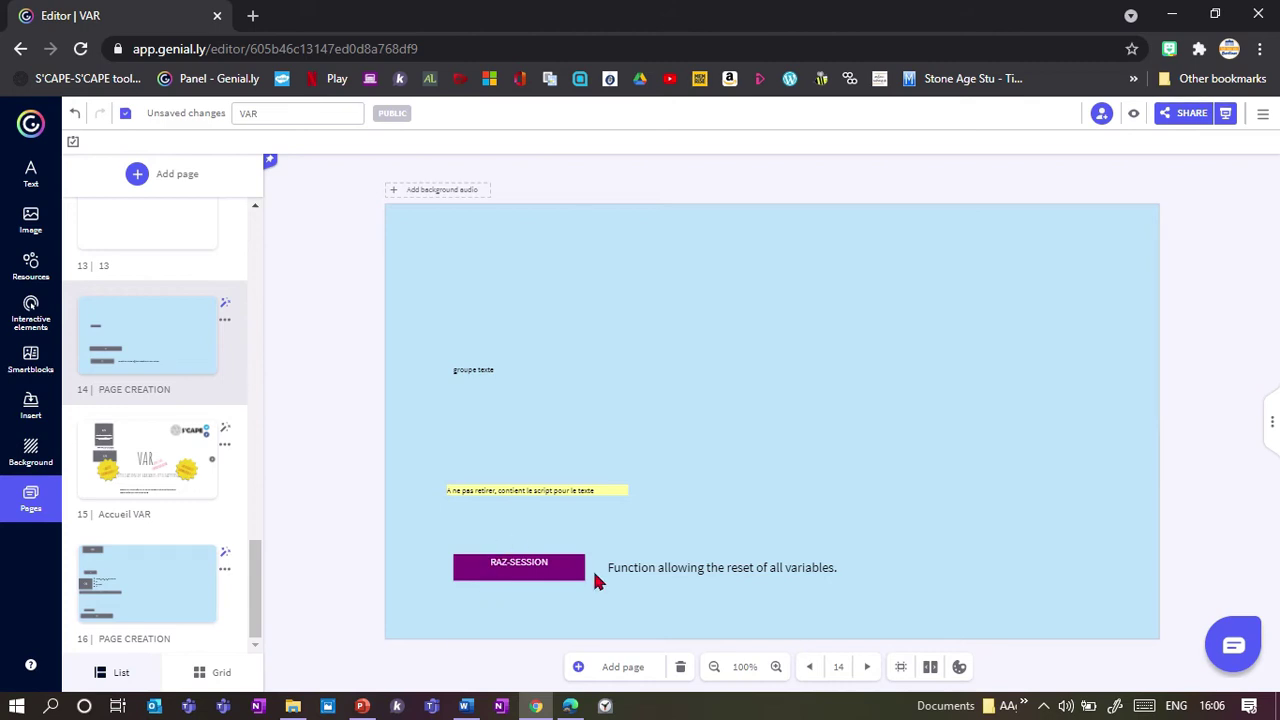
left_click_drag(575, 523, 437, 357)
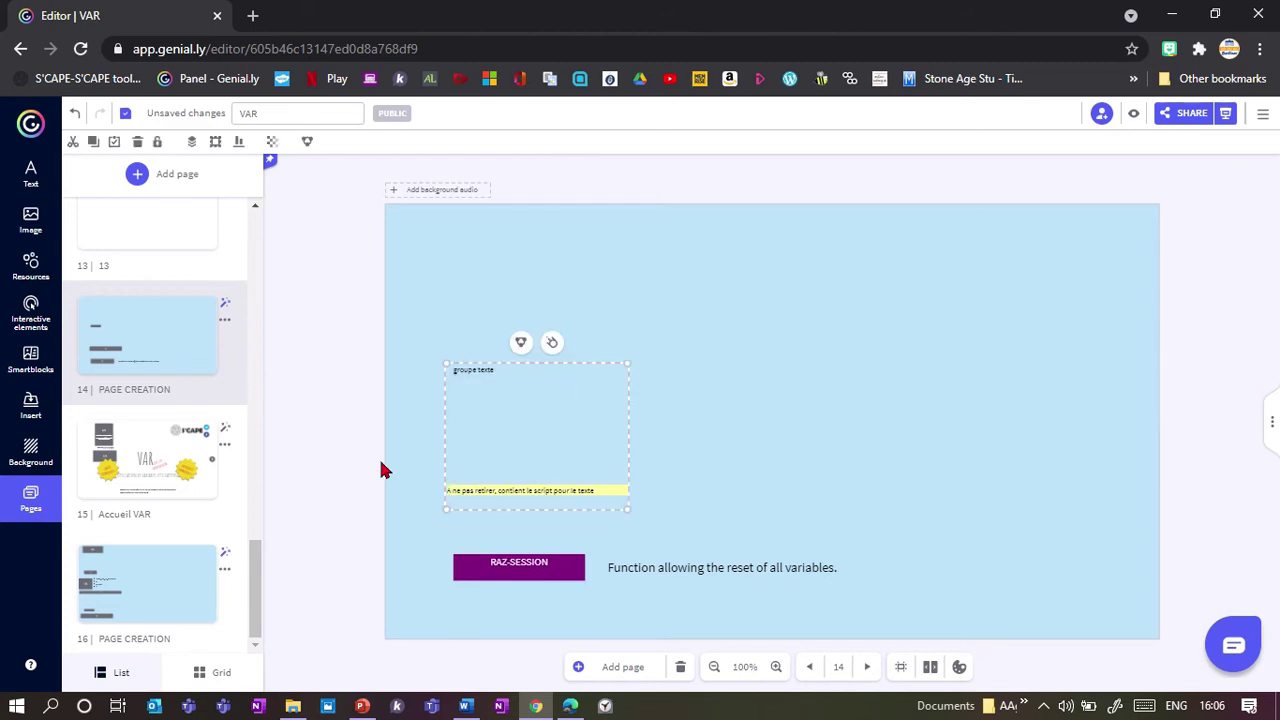
- Add another blank page after page 14, PAGE CREATION
scroll(100, 320, "up", 1)
left_click(137, 174)
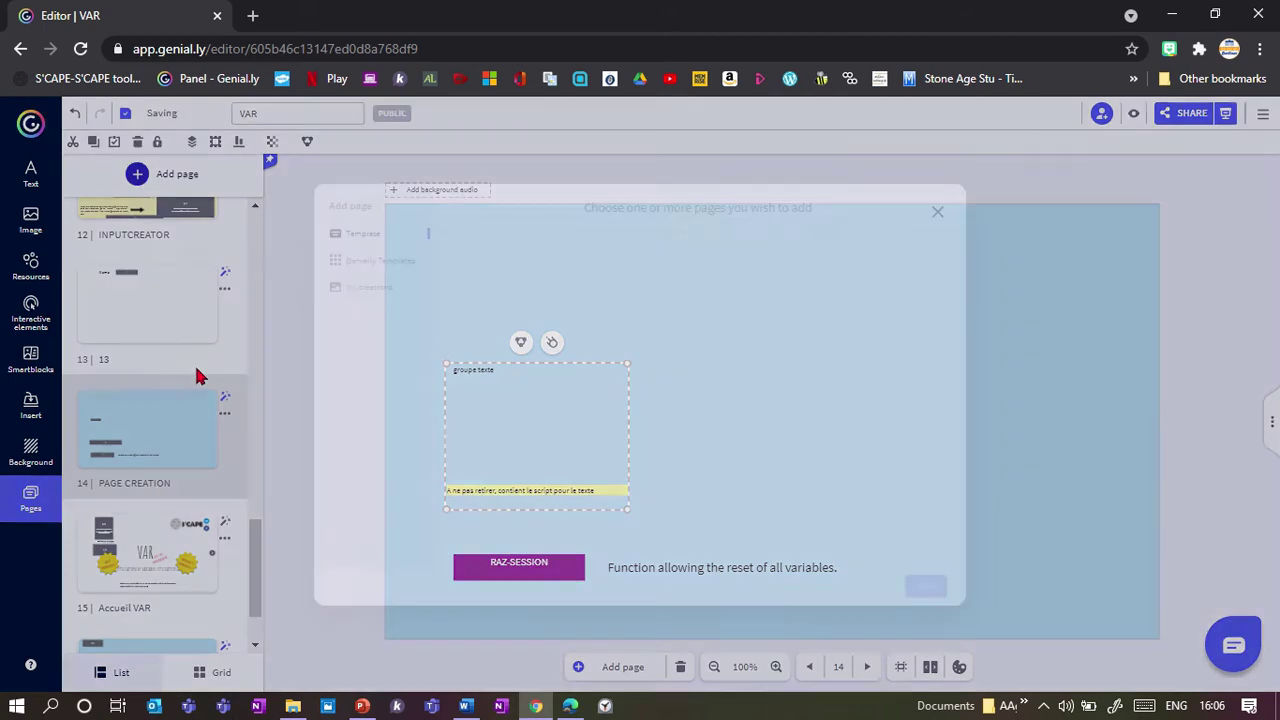
double_click(514, 343)
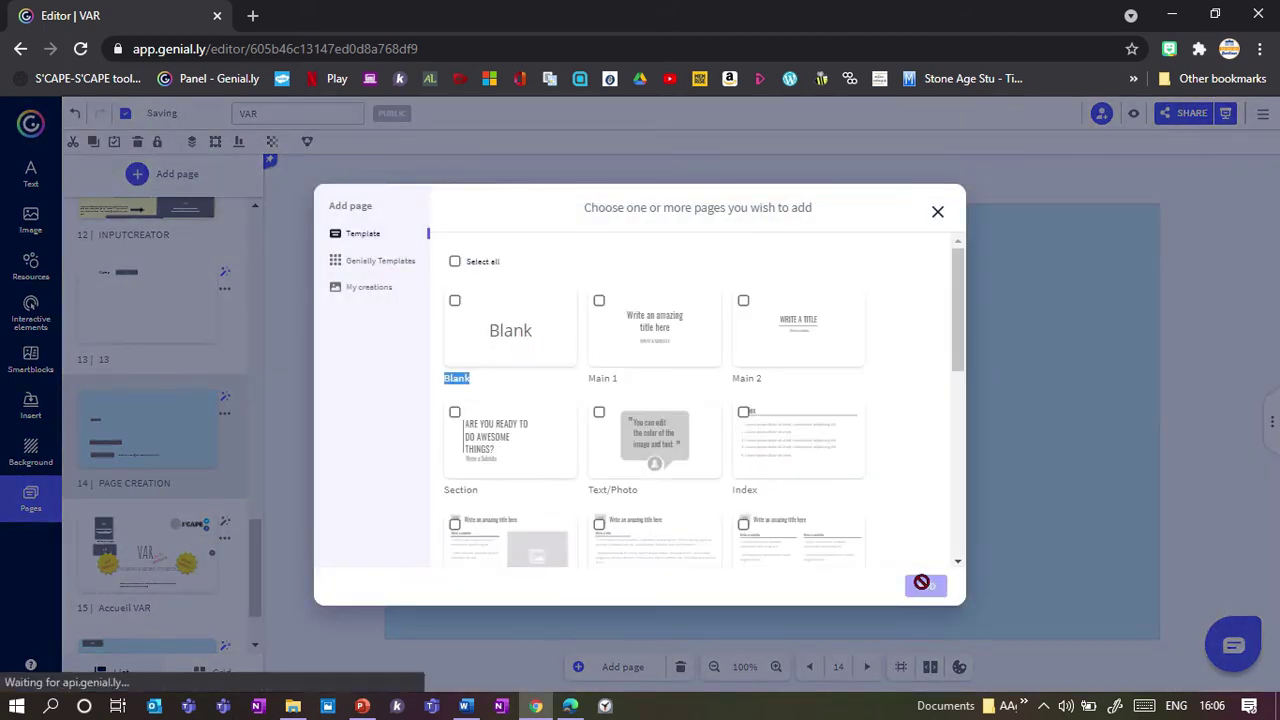
left_click(512, 345)
left_click(922, 585)
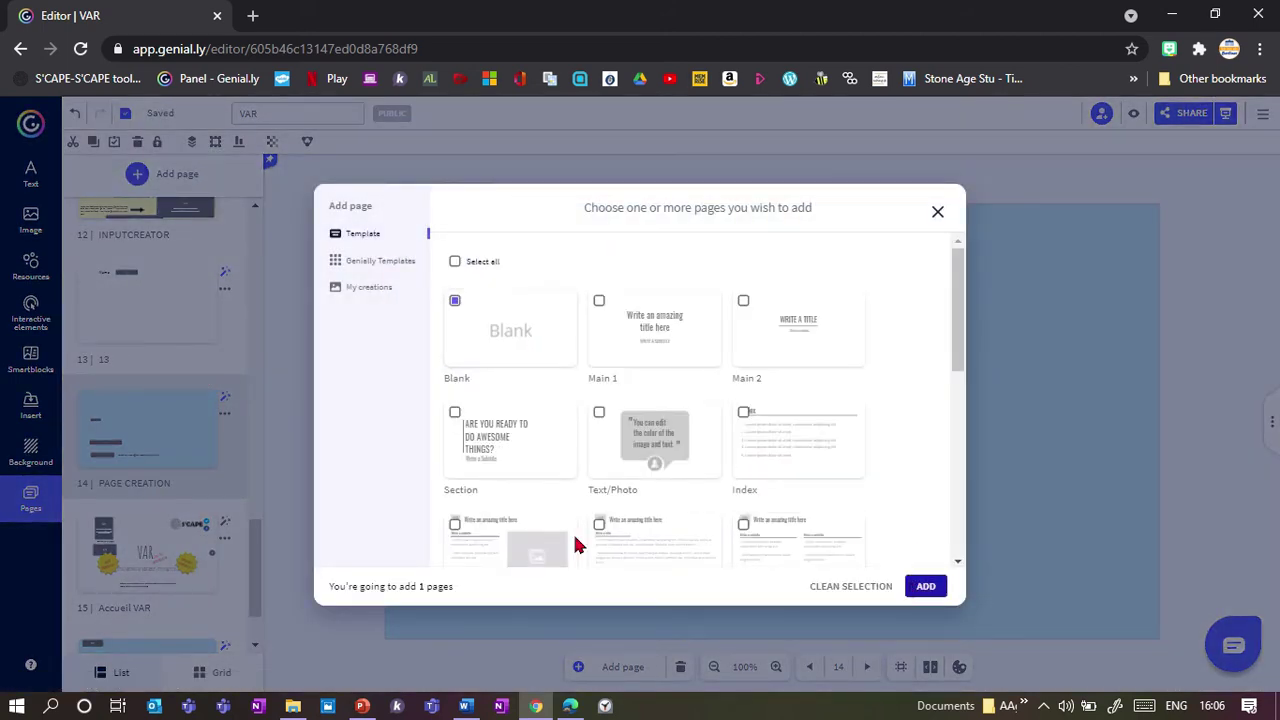
- Move the new blank page directly after page 13 and paste the copied groupe texte and script note onto it
scroll(200, 441, "up", 3)
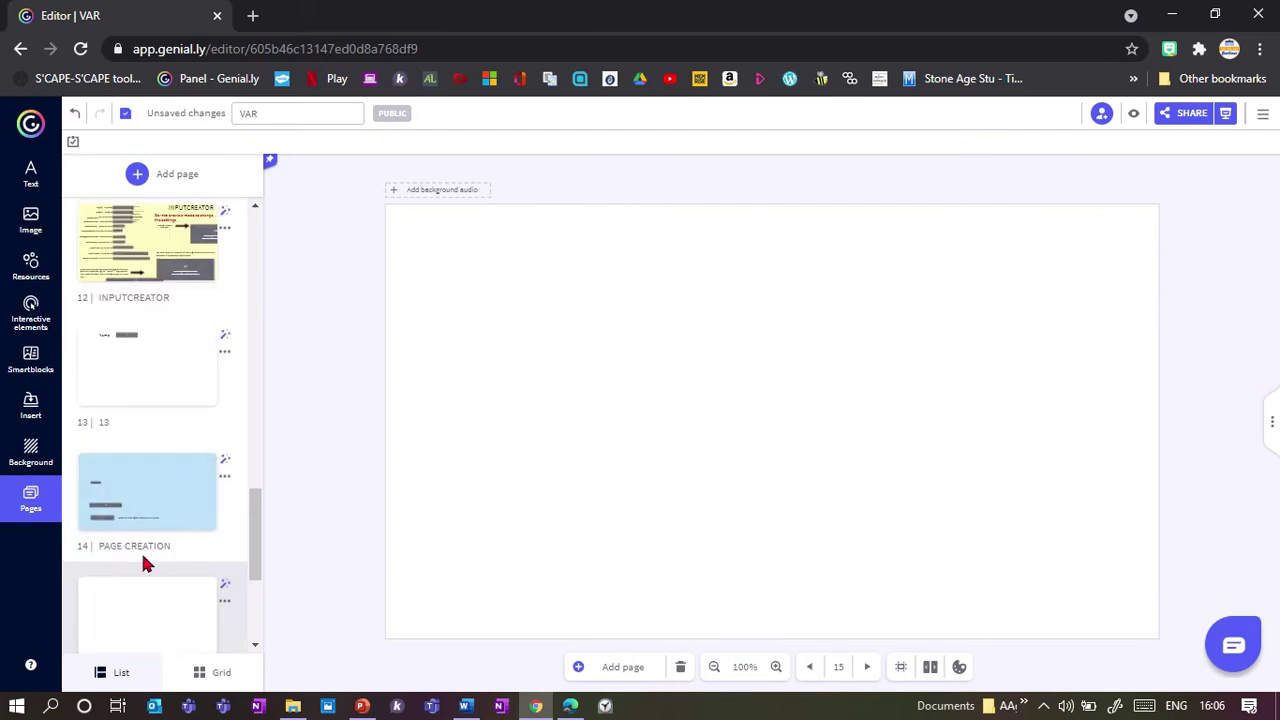
left_click_drag(135, 597, 137, 483)
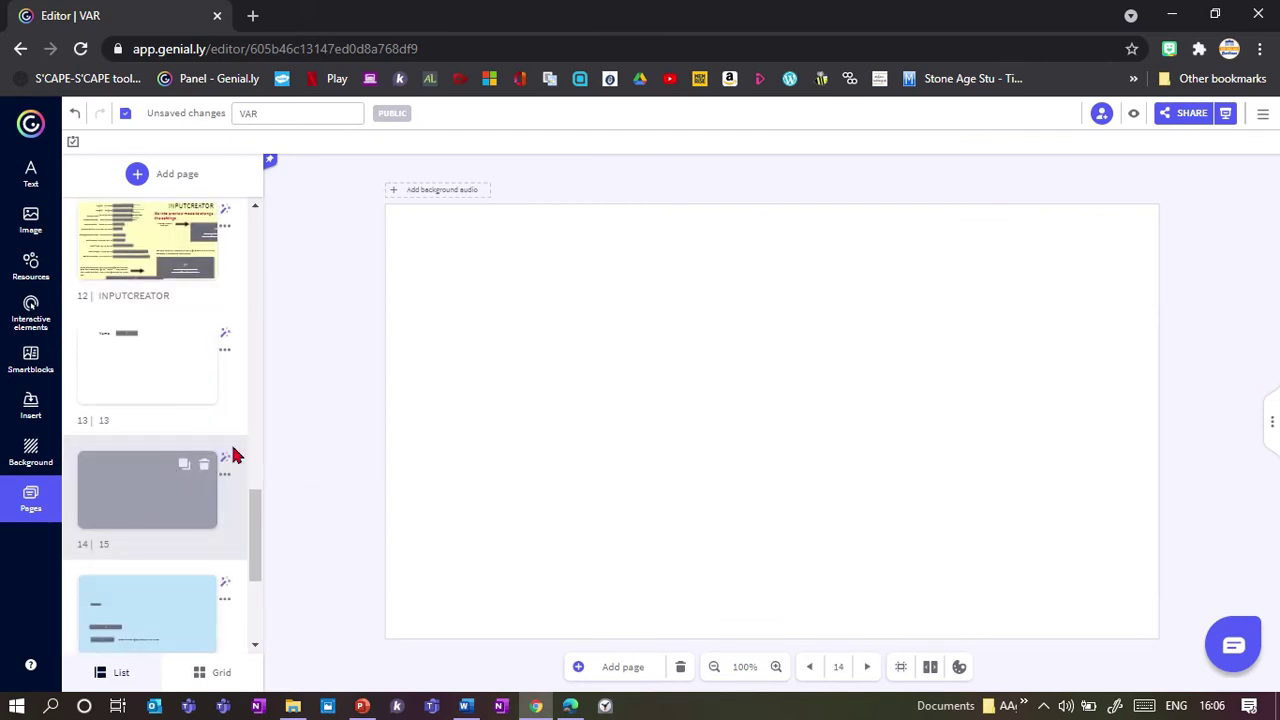
key("ctrl+v")
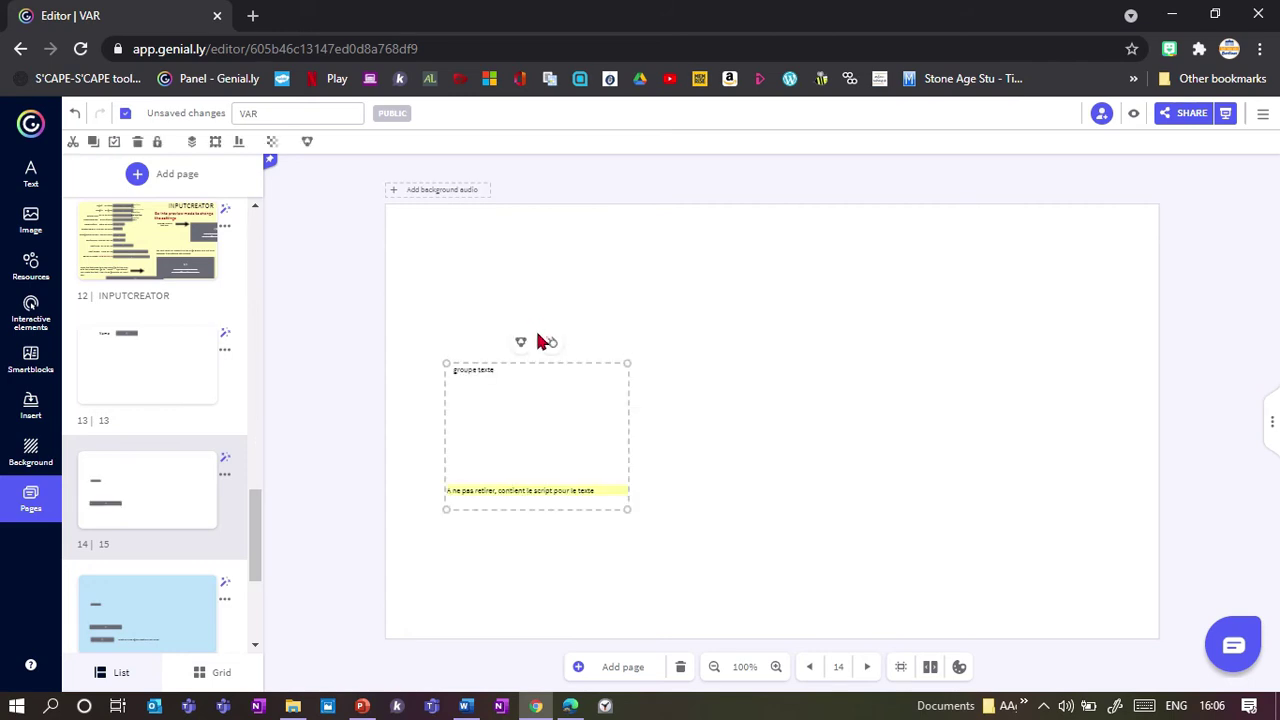
left_click(409, 291)
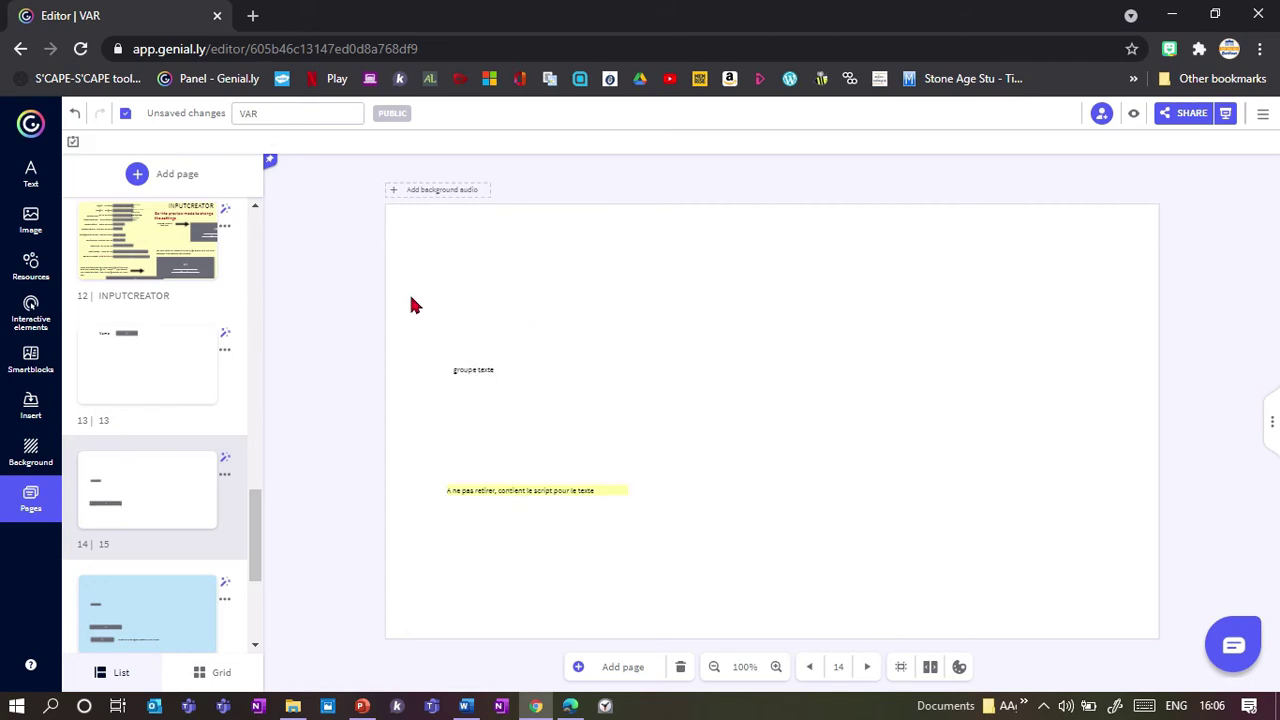
- Copy the §nameOfVariable§ placeholder from page 10, Explications variable
left_click(30, 188)
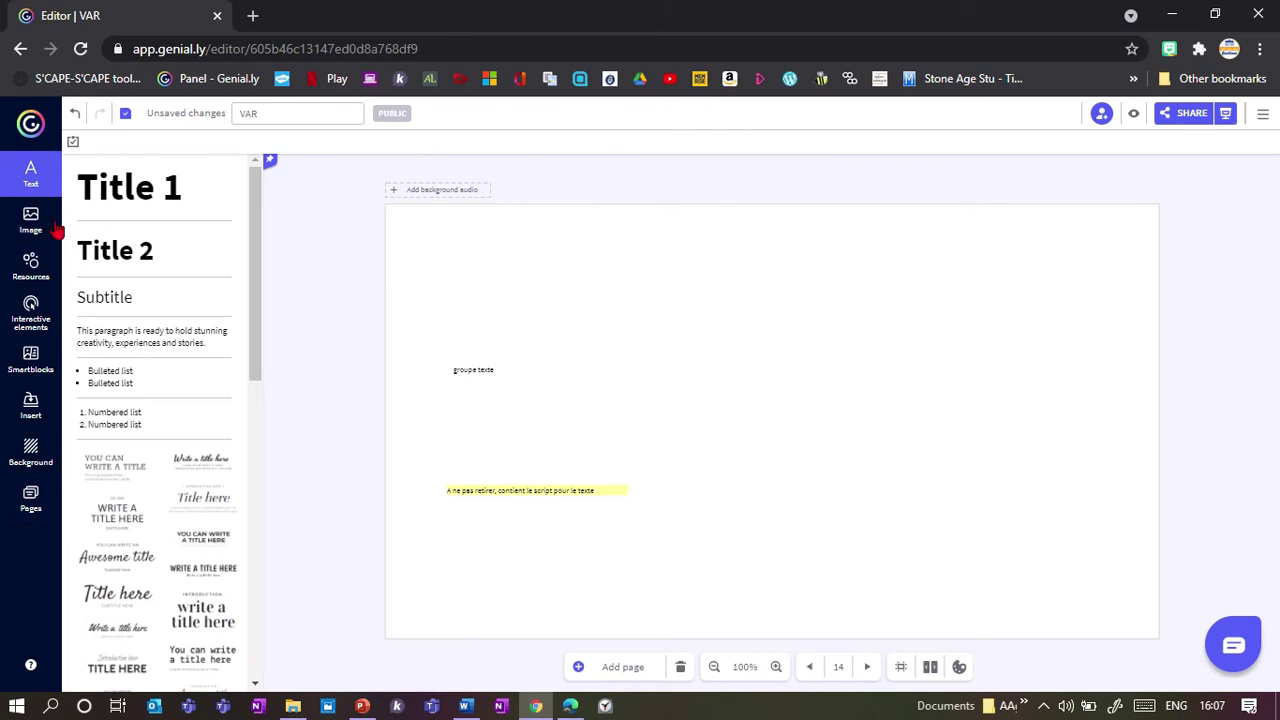
left_click(30, 497)
scroll(182, 370, "down", 5)
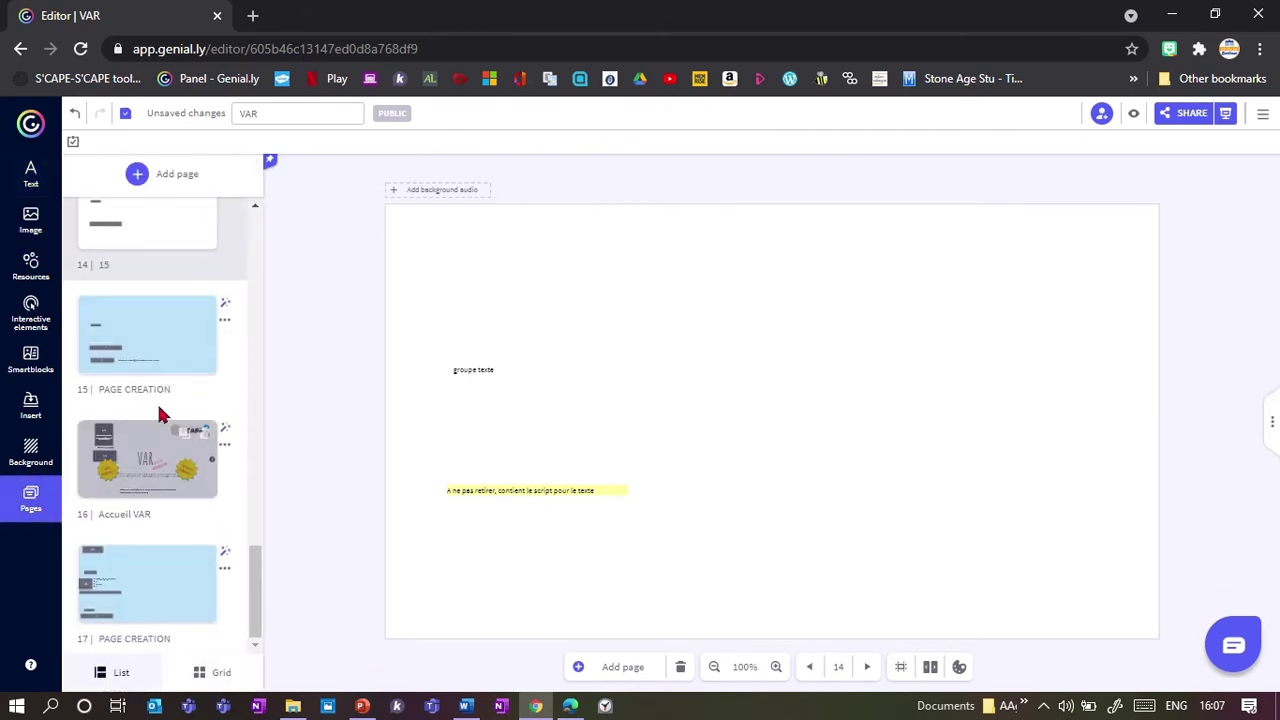
scroll(145, 437, "up", 5)
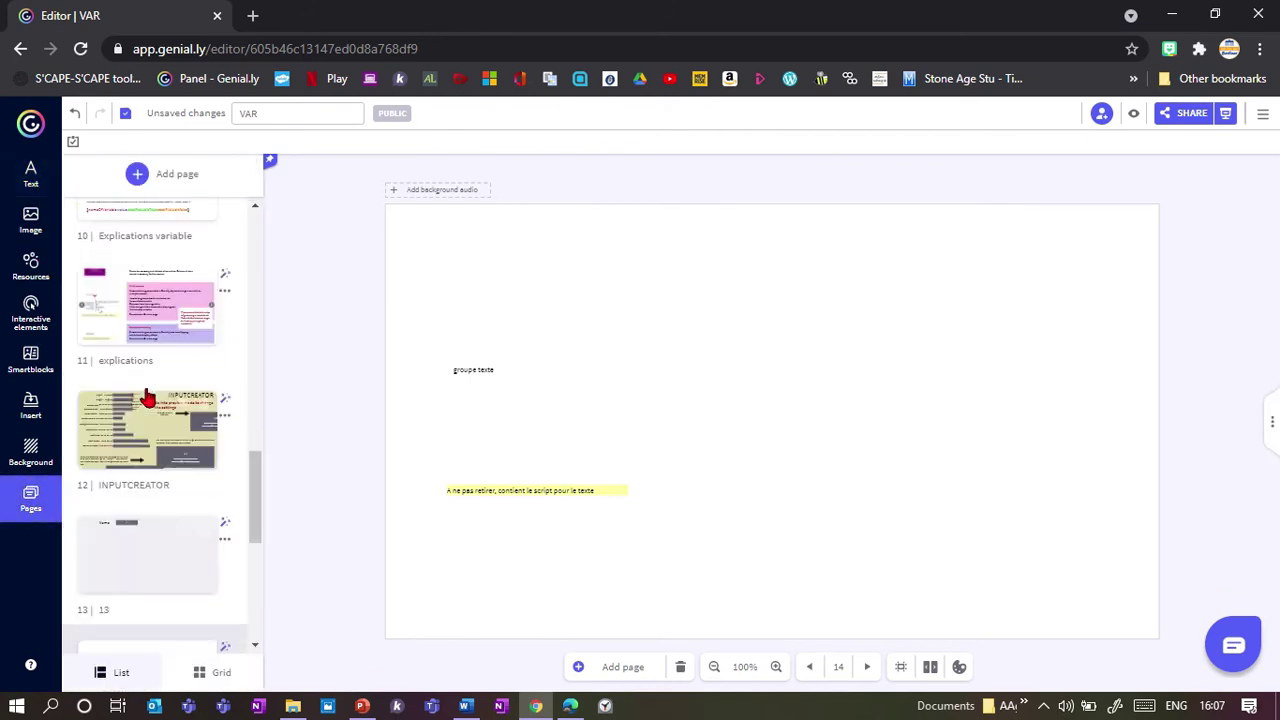
scroll(150, 320, "up", 2)
left_click(140, 402)
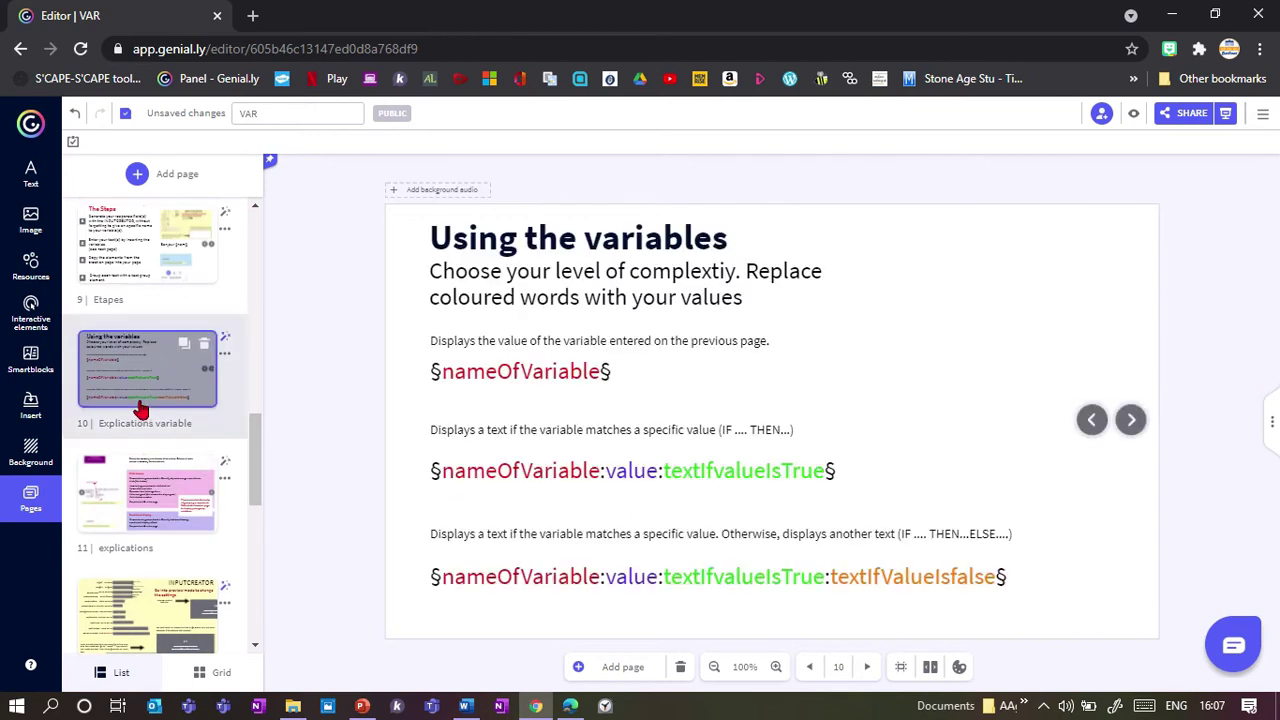
left_click(626, 369)
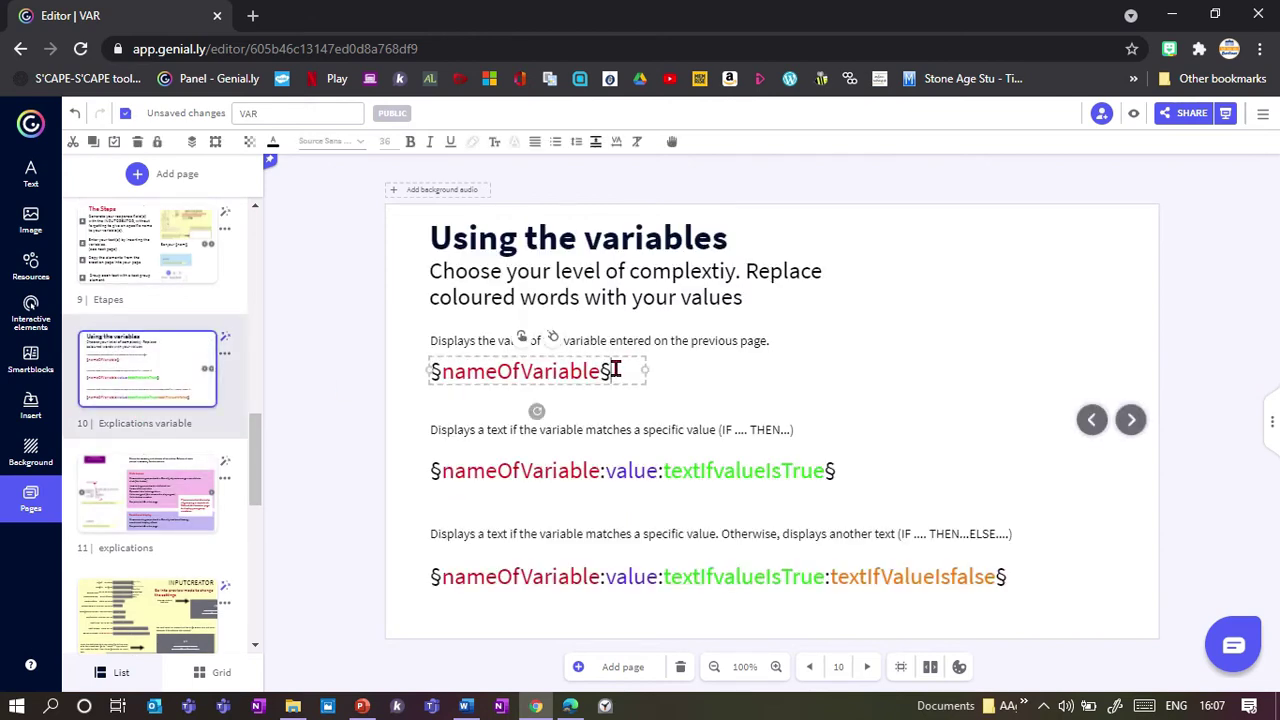
left_click_drag(611, 369, 414, 372)
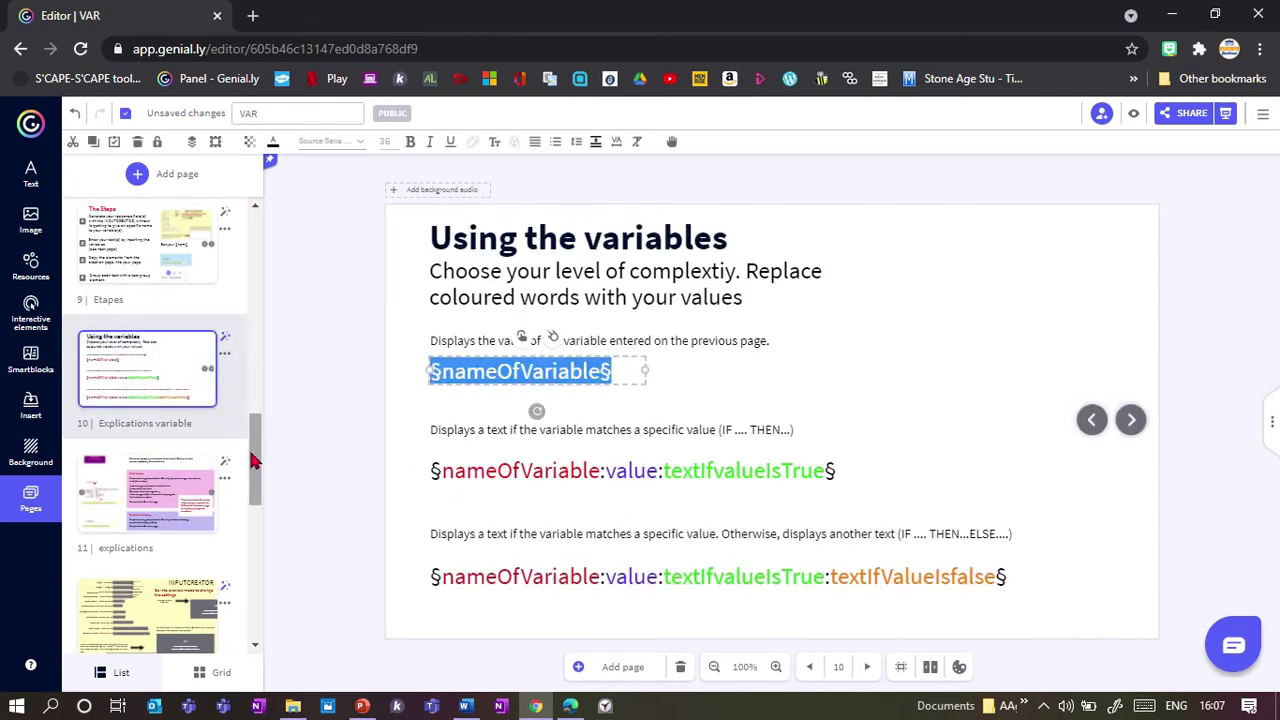
- Paste the copied placeholder onto page 14 and move it to the upper part of the page
scroll(180, 474, "down", 4)
left_click(167, 430)
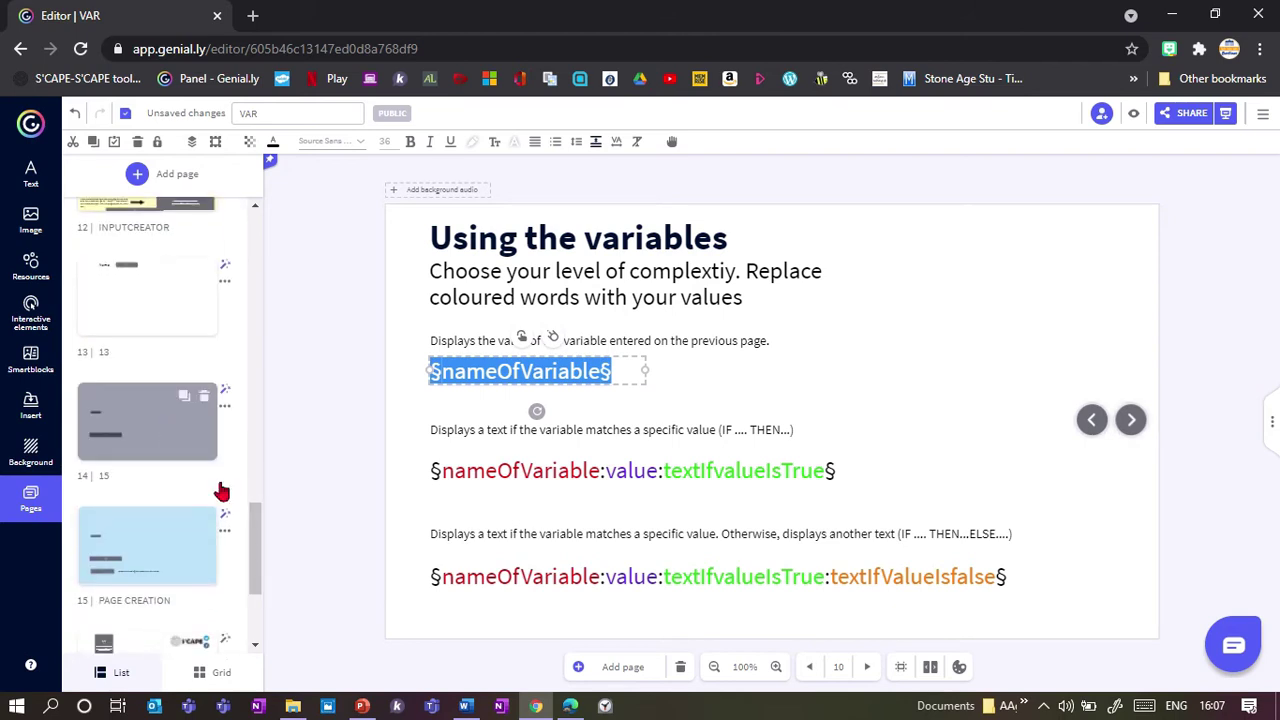
double_click(735, 420)
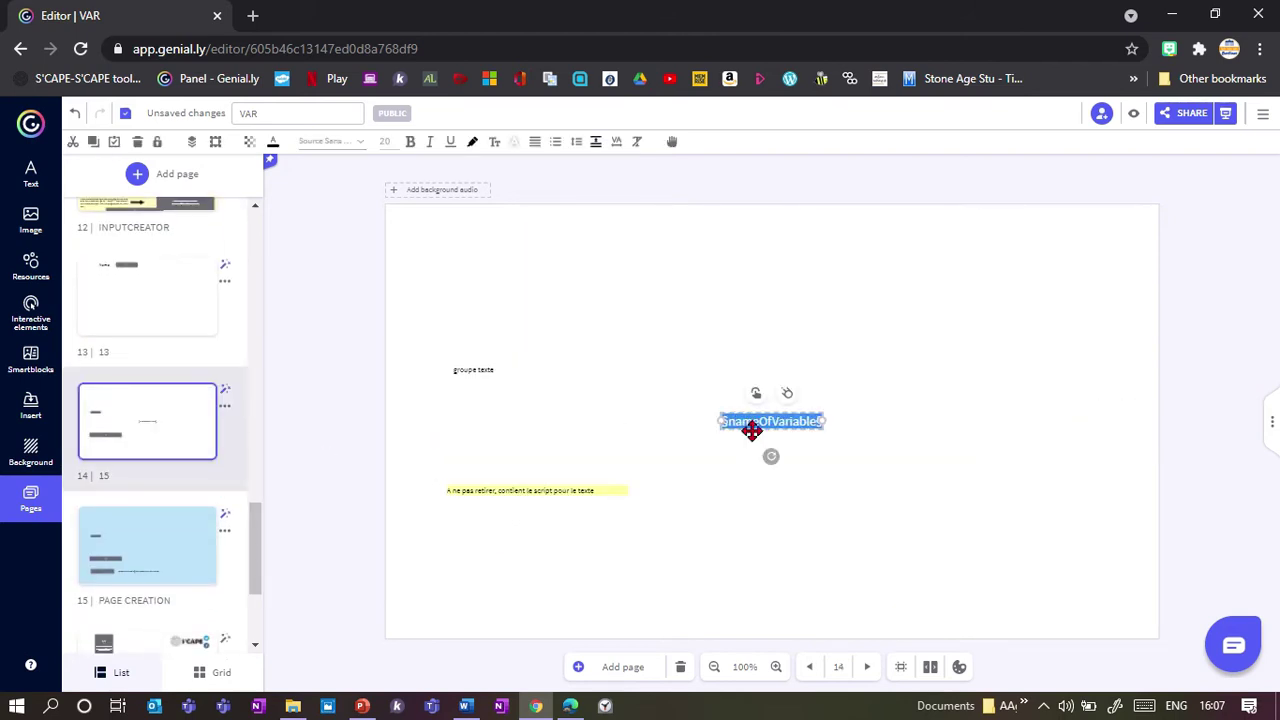
left_click_drag(717, 417, 578, 268)
left_click(546, 262)
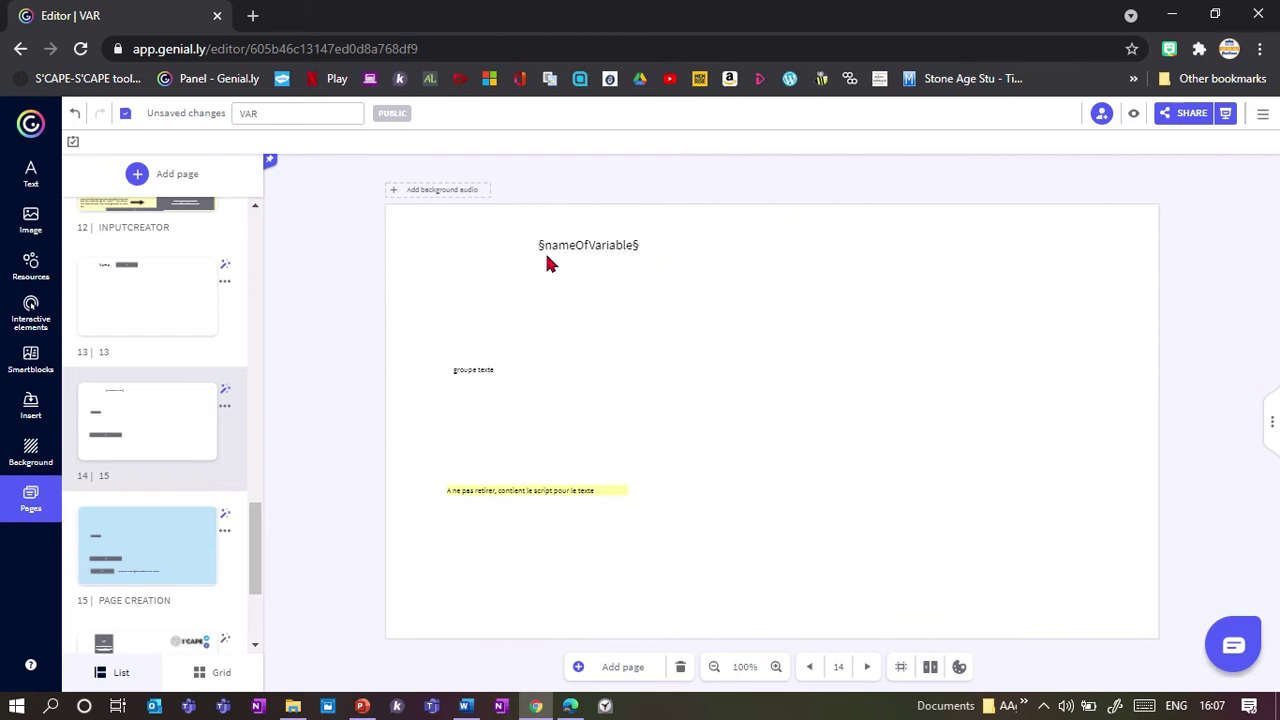
- Change the pasted placeholder text on page 14 to Hello §name§!
left_click(775, 667)
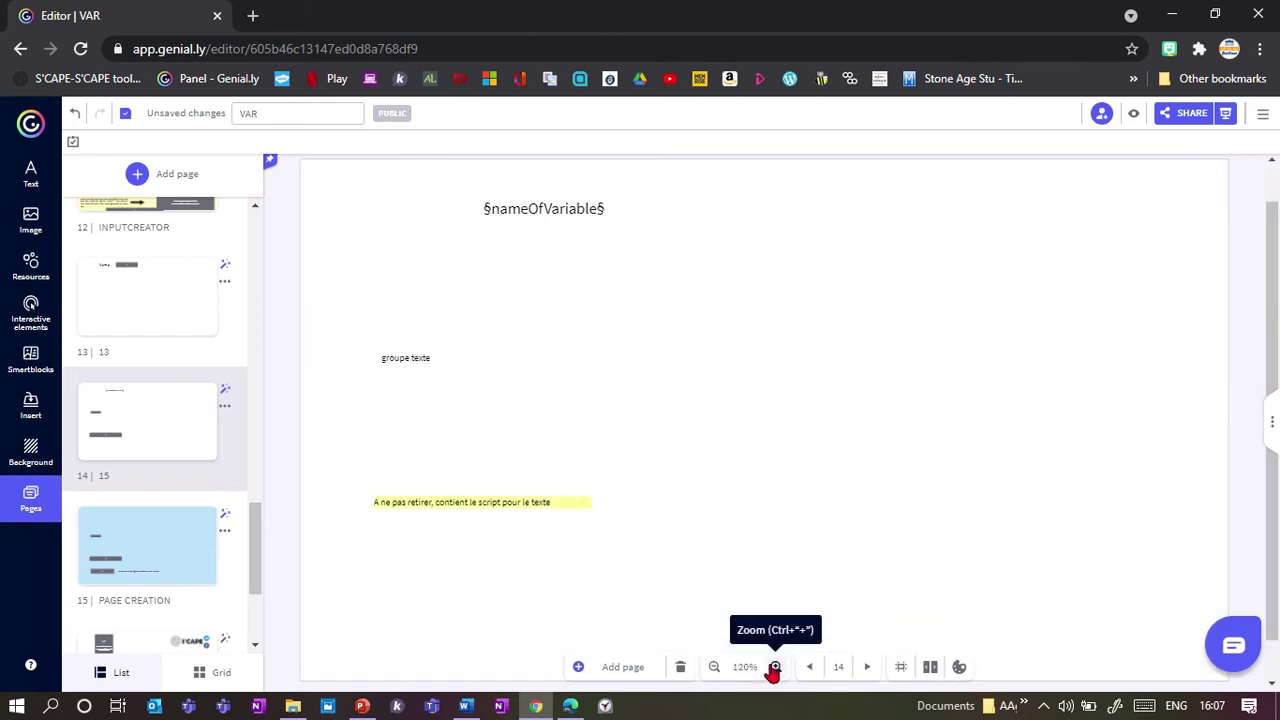
double_click(541, 207)
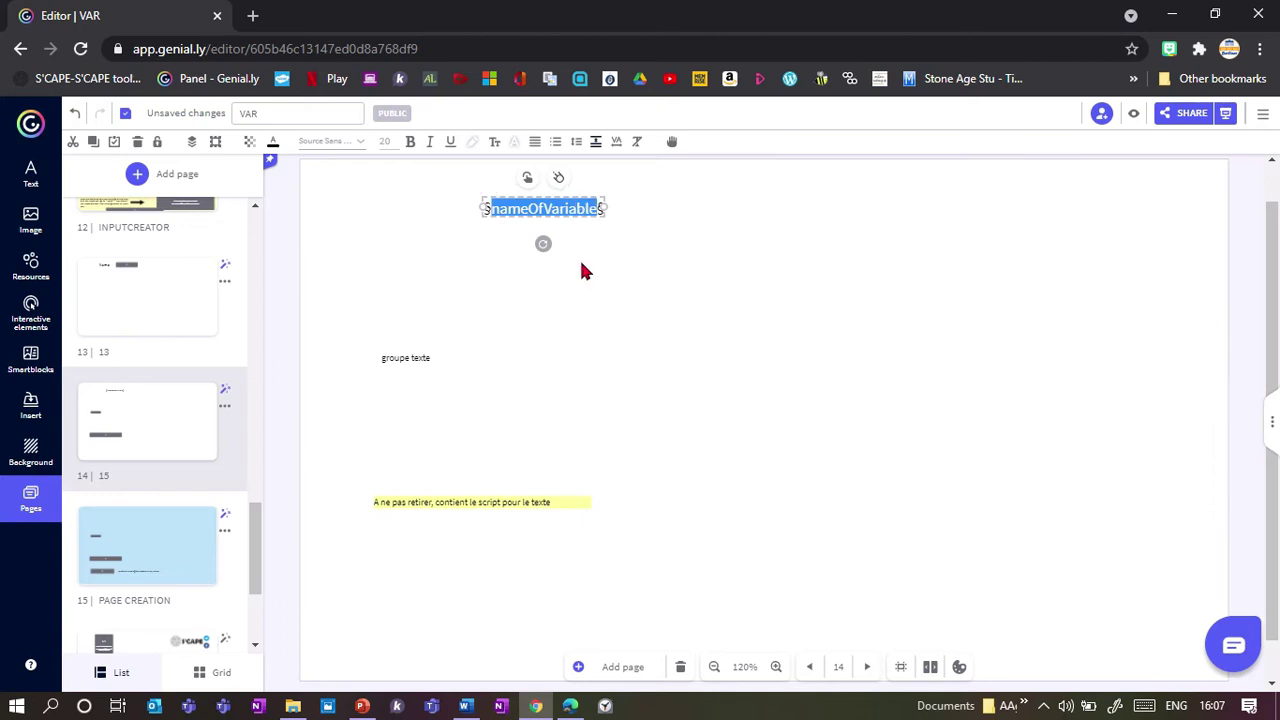
type("name$")
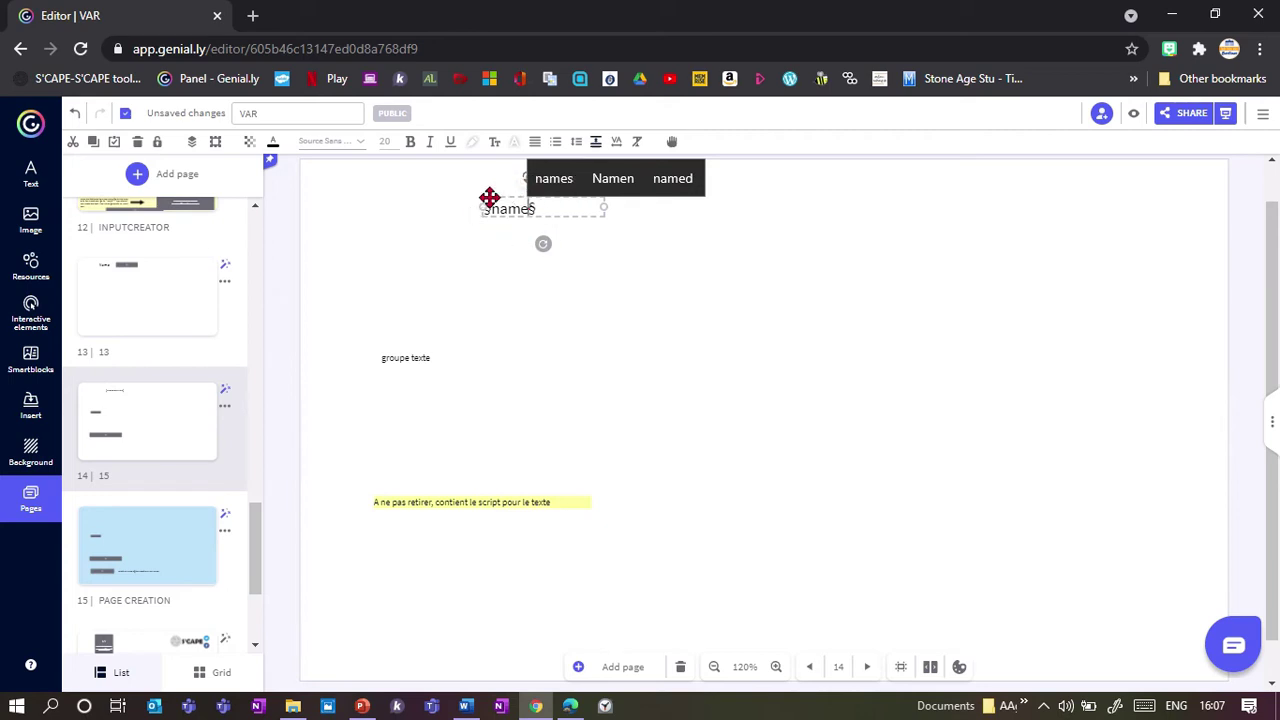
left_click(549, 213)
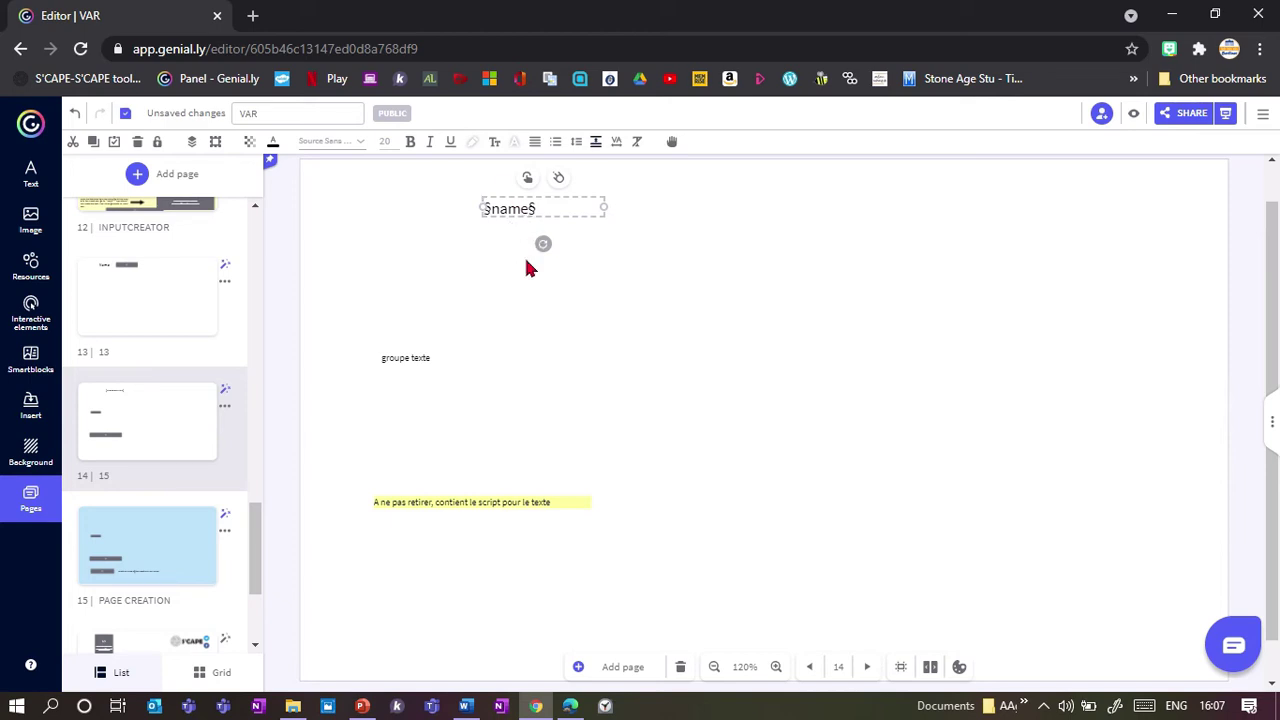
type("Hello")
left_click(591, 208)
- Place groupe texte just left of the Hello §name§! text and group the two elements
left_click_drag(423, 352, 412, 201)
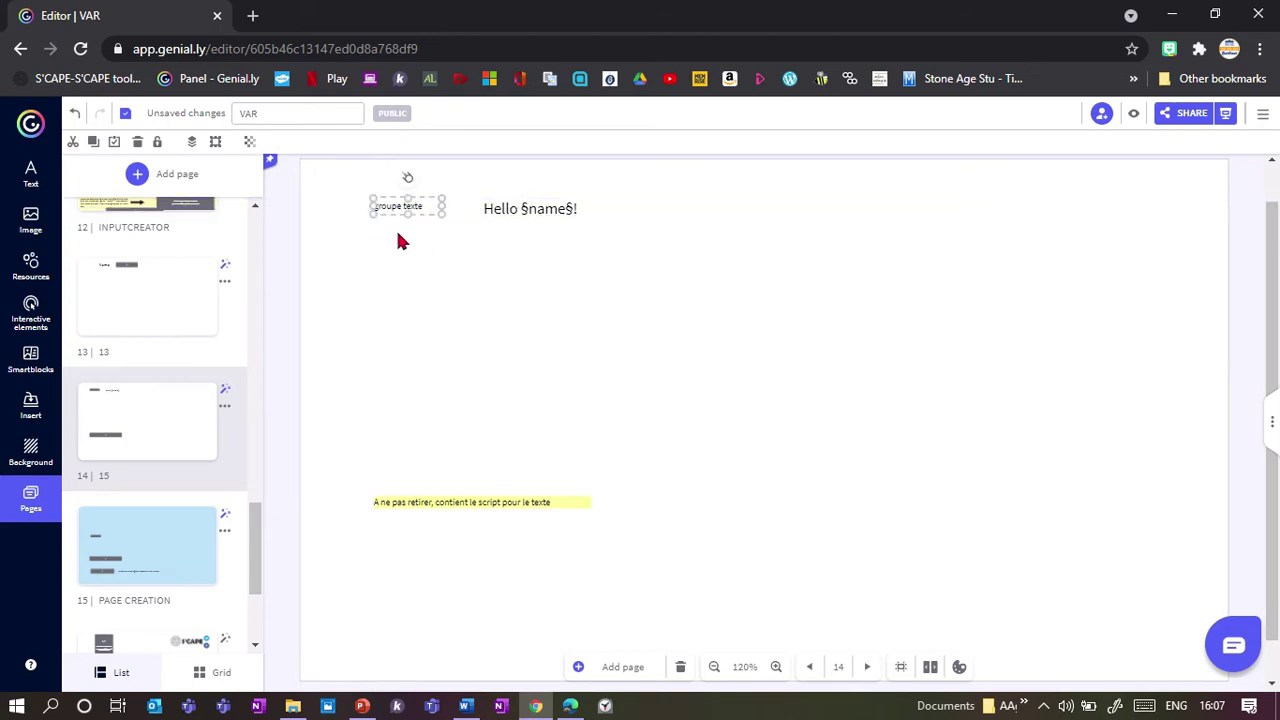
left_click_drag(618, 231, 320, 188)
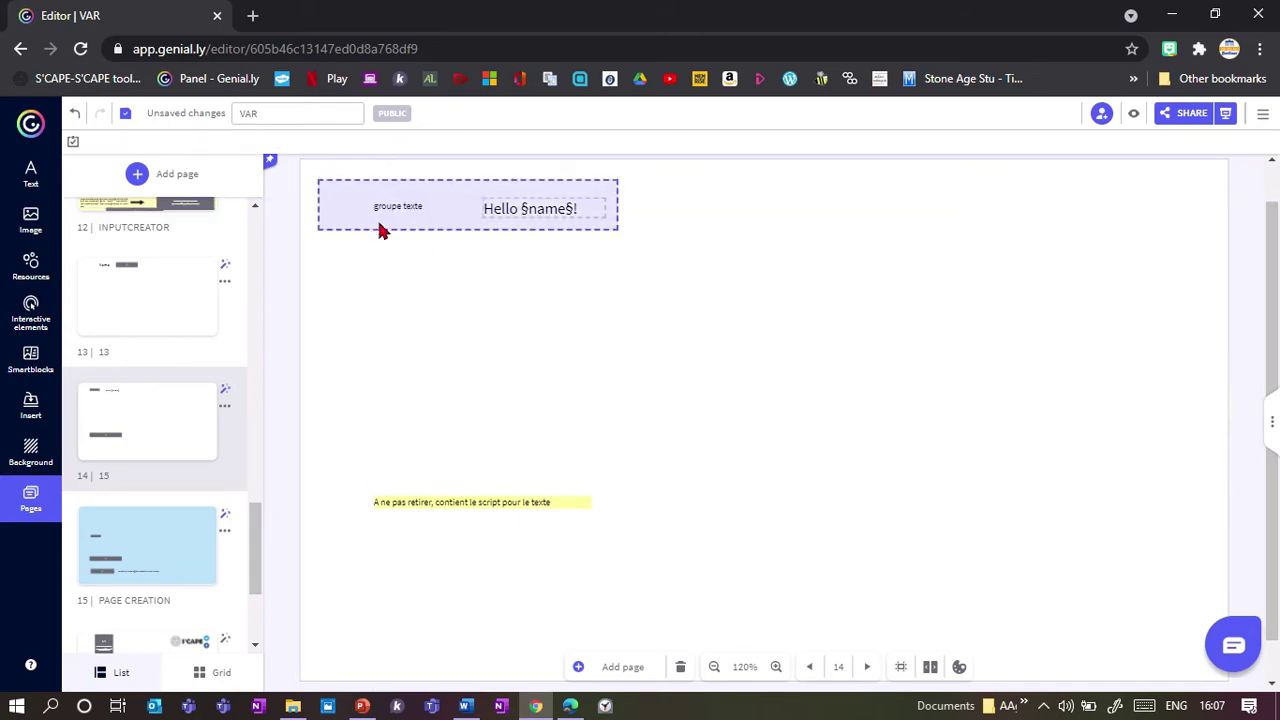
left_click_drag(380, 230, 380, 230)
left_click(472, 177)
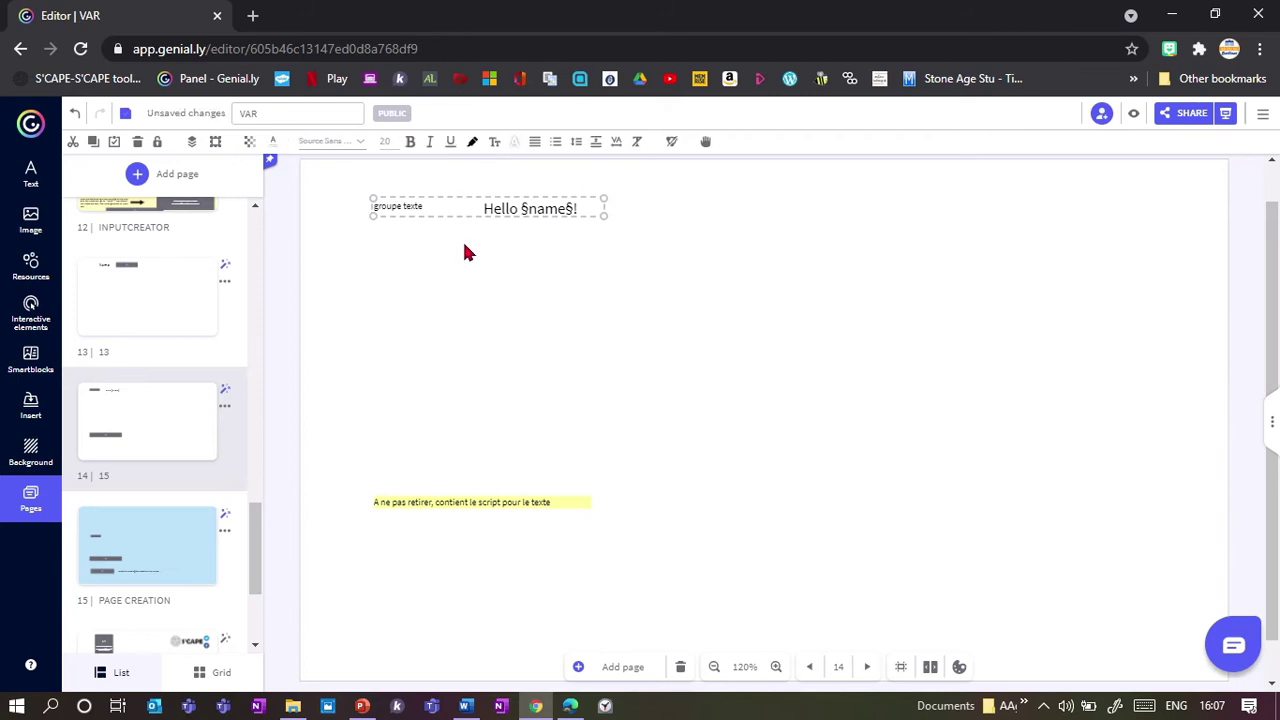
left_click(375, 235)
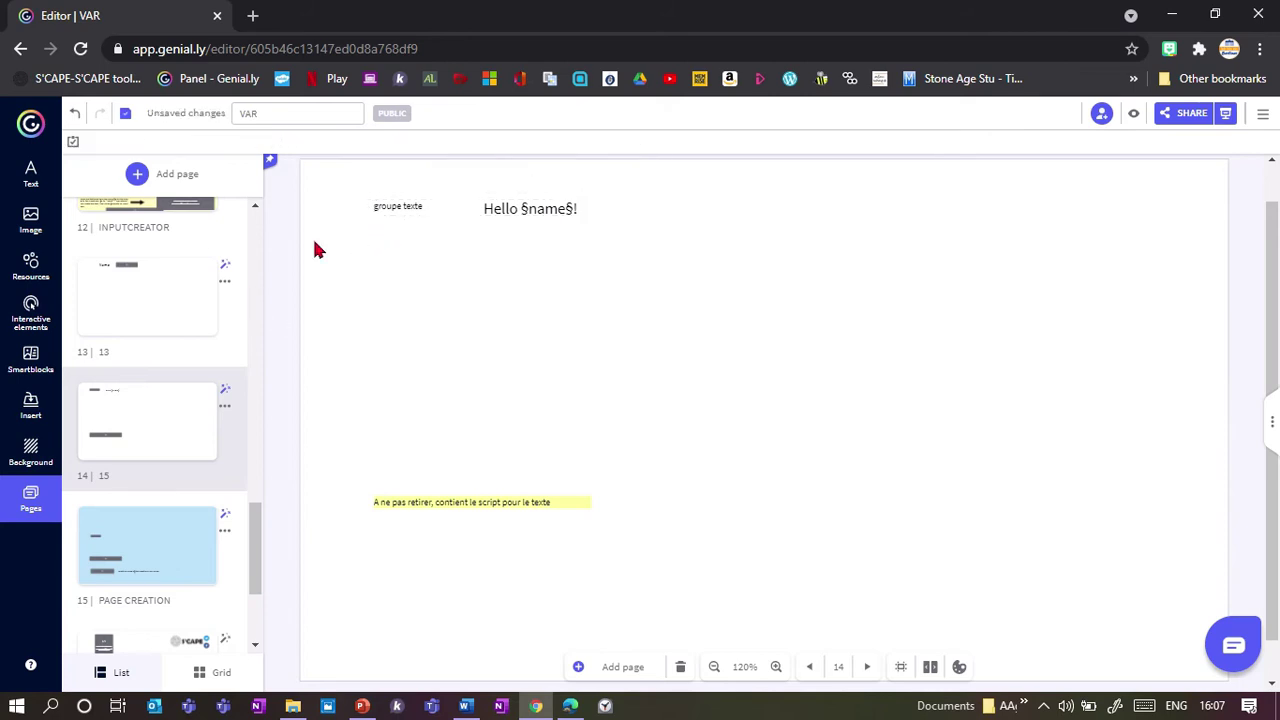
- Preview page 14, return to page 13 and preview it, entering a sample first name in the Name box and advancing to the next page
left_click(1132, 113)
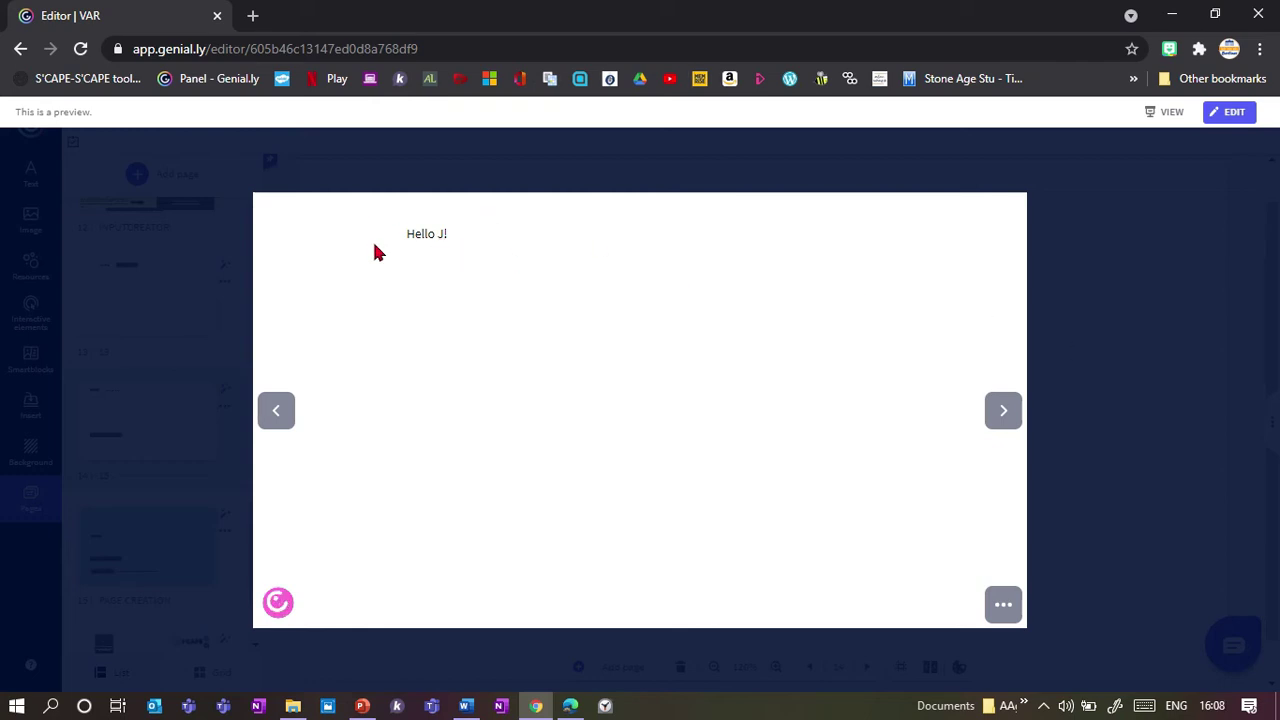
left_click(1068, 297)
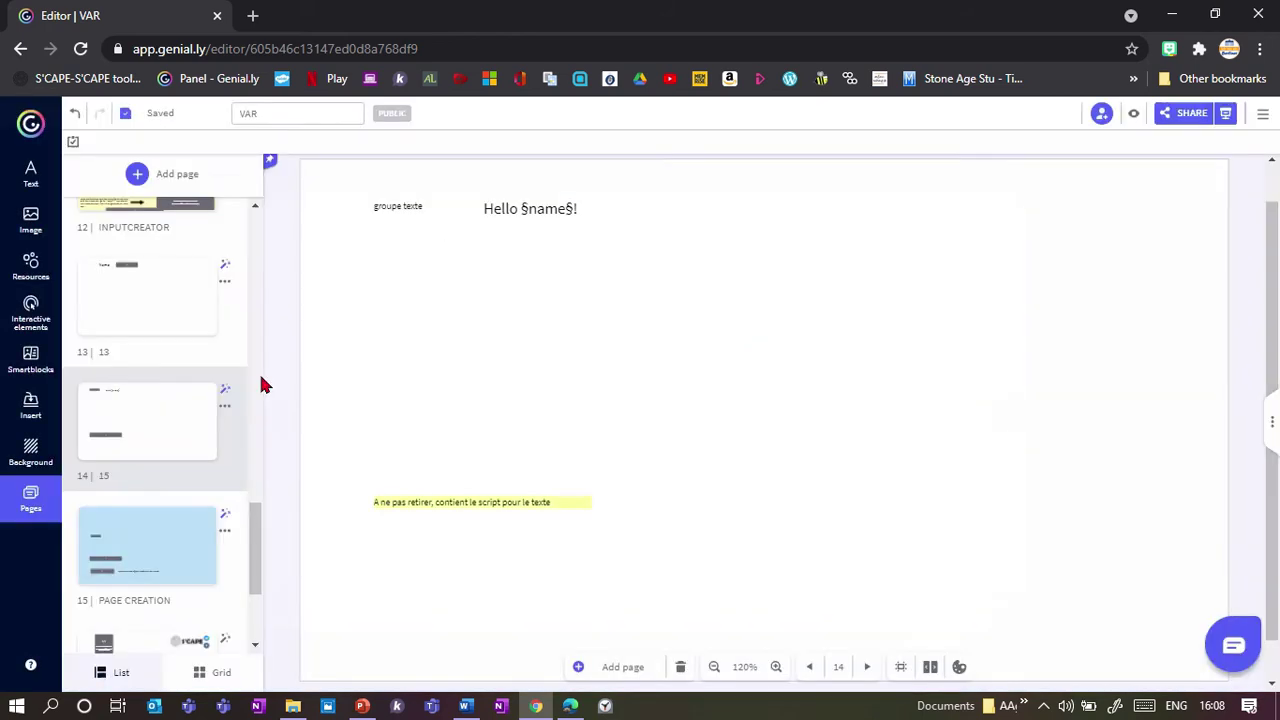
left_click(148, 298)
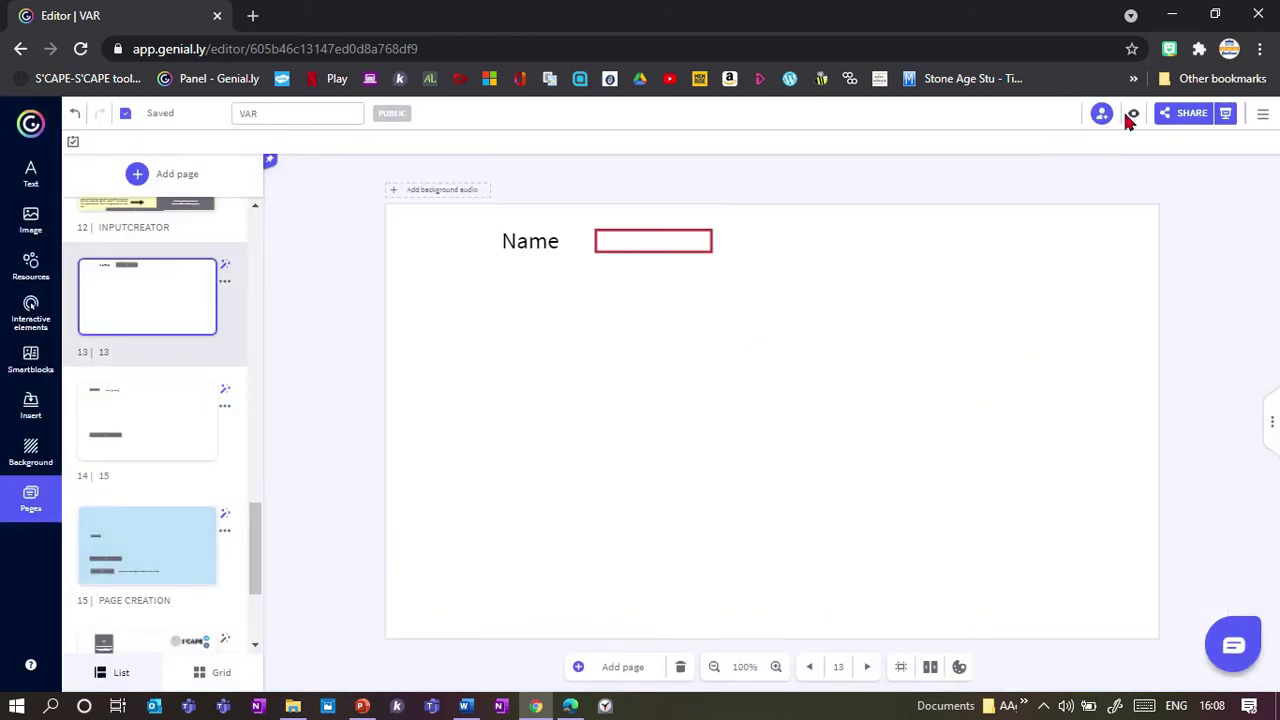
left_click(1130, 115)
left_click(525, 228)
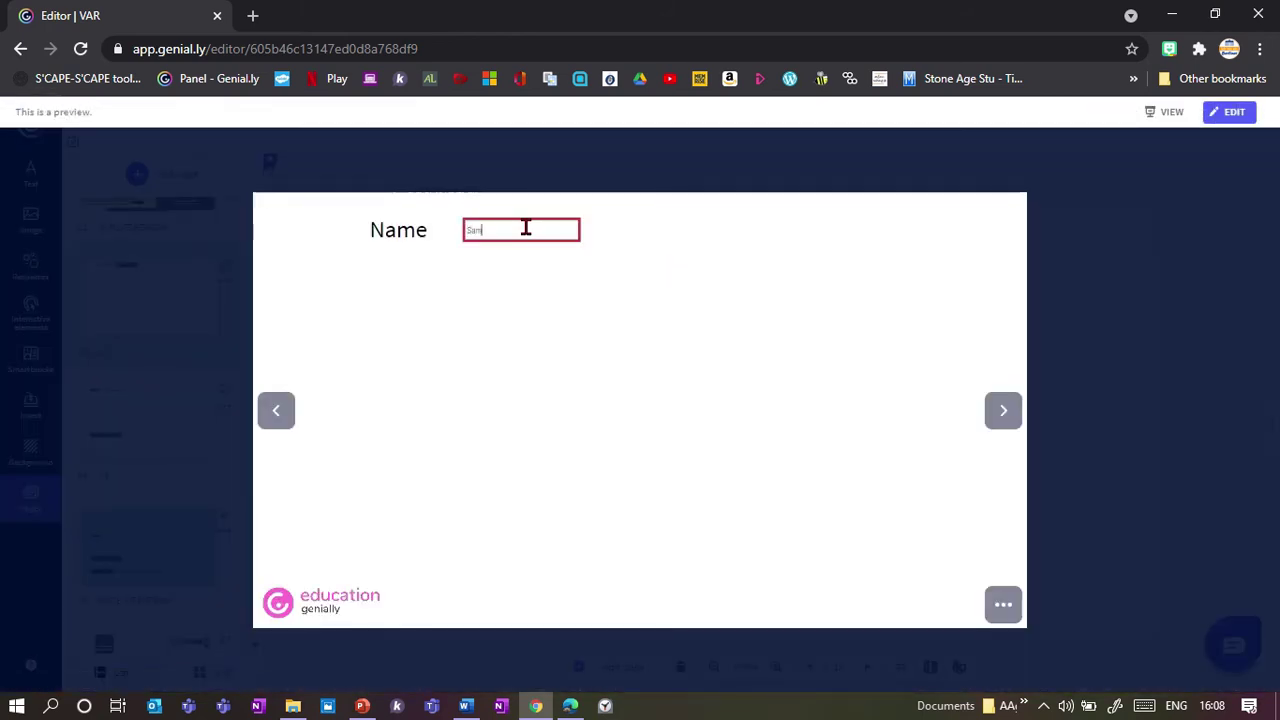
type("Sam")
left_click(1003, 410)
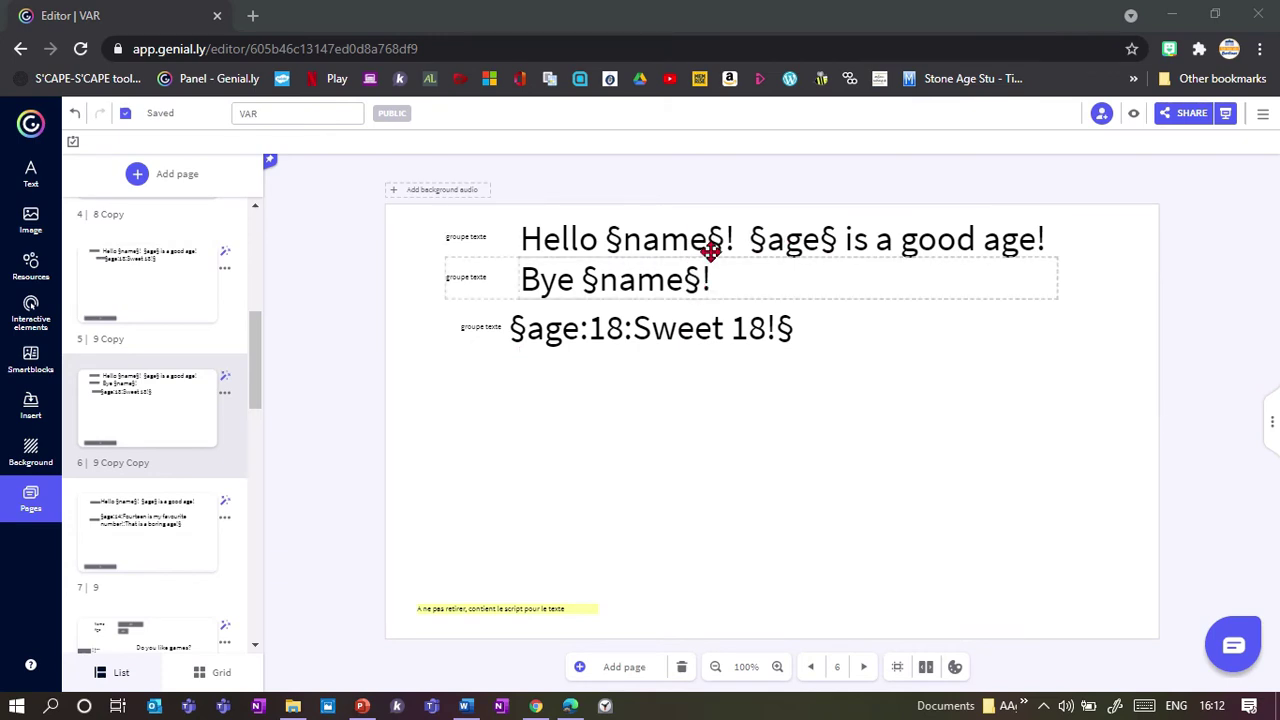
- On page 6, 9 Copy Copy, move the §age:18:Sweet 18!§ and Bye §name§! groups down to leave space below the greeting
left_click(1040, 240)
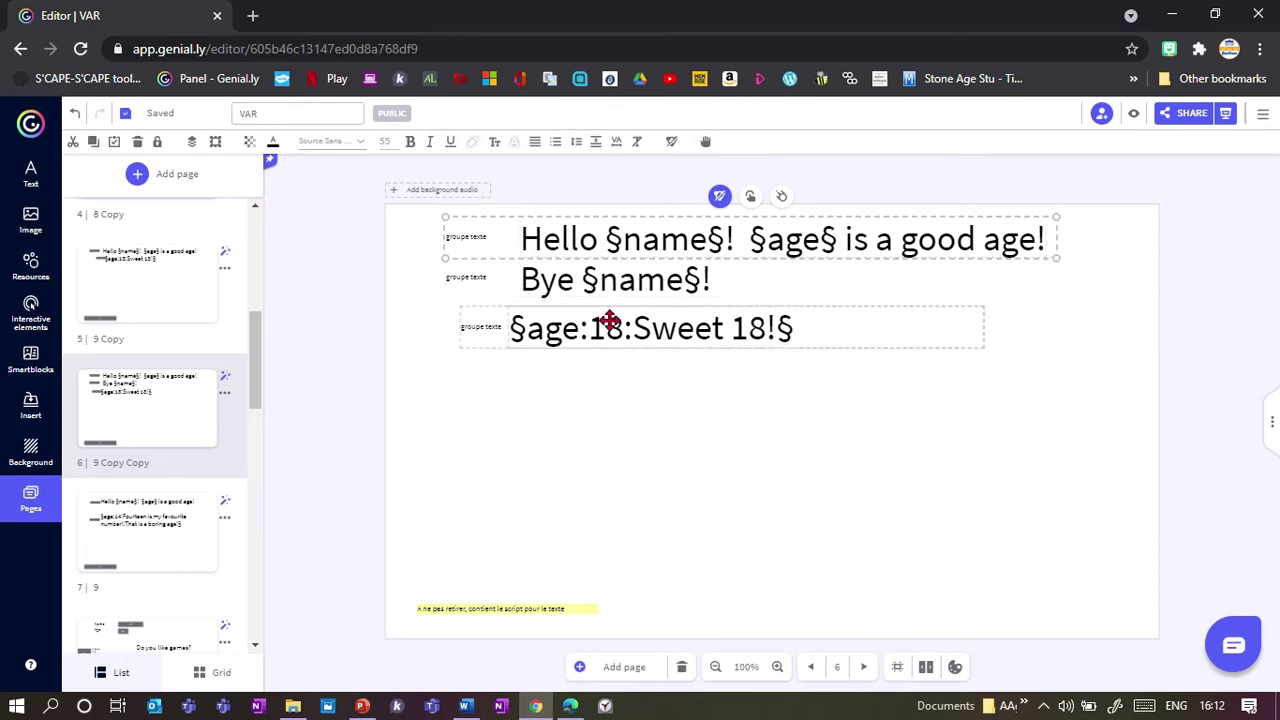
left_click_drag(605, 322, 602, 410)
left_click_drag(608, 280, 608, 356)
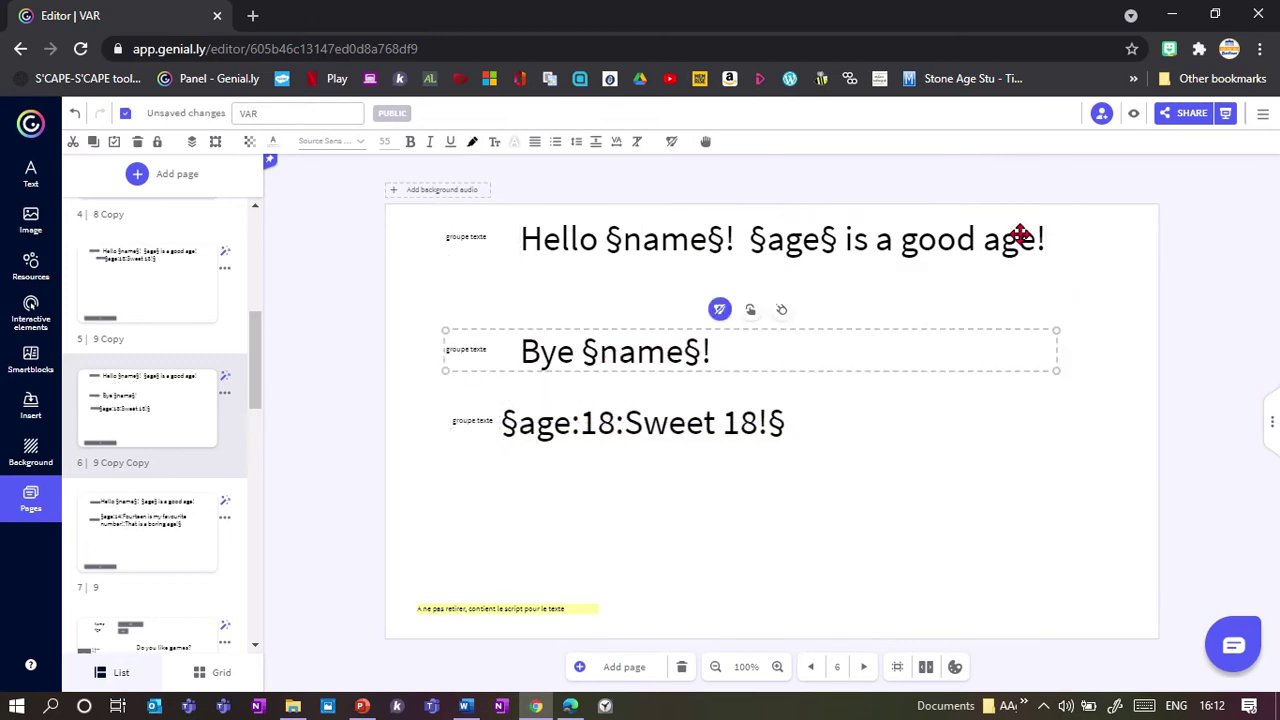
- Try repeating the greeting line below a blank line within the same grouped text and preview page 6
double_click(1046, 232)
key("Return")
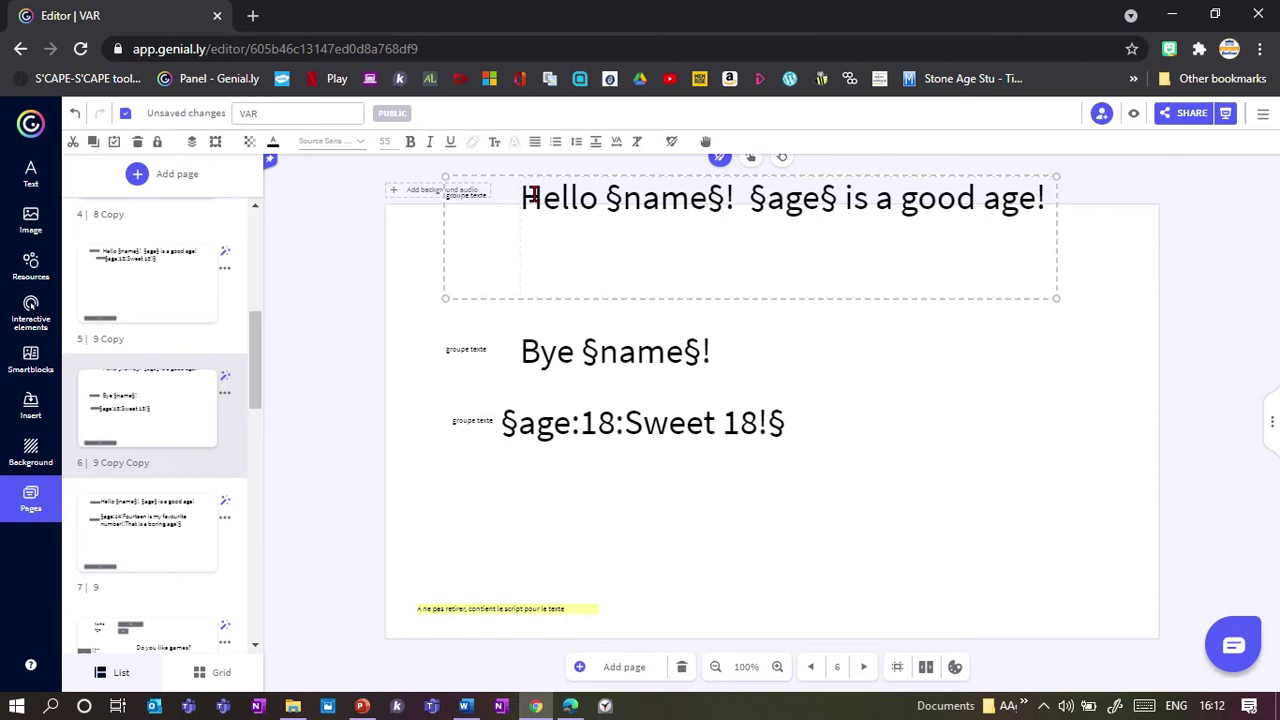
left_click_drag(522, 197, 1048, 197)
key("ctrl+c")
left_click(683, 278)
key("ctrl+v")
left_click(658, 285)
left_click(1133, 113)
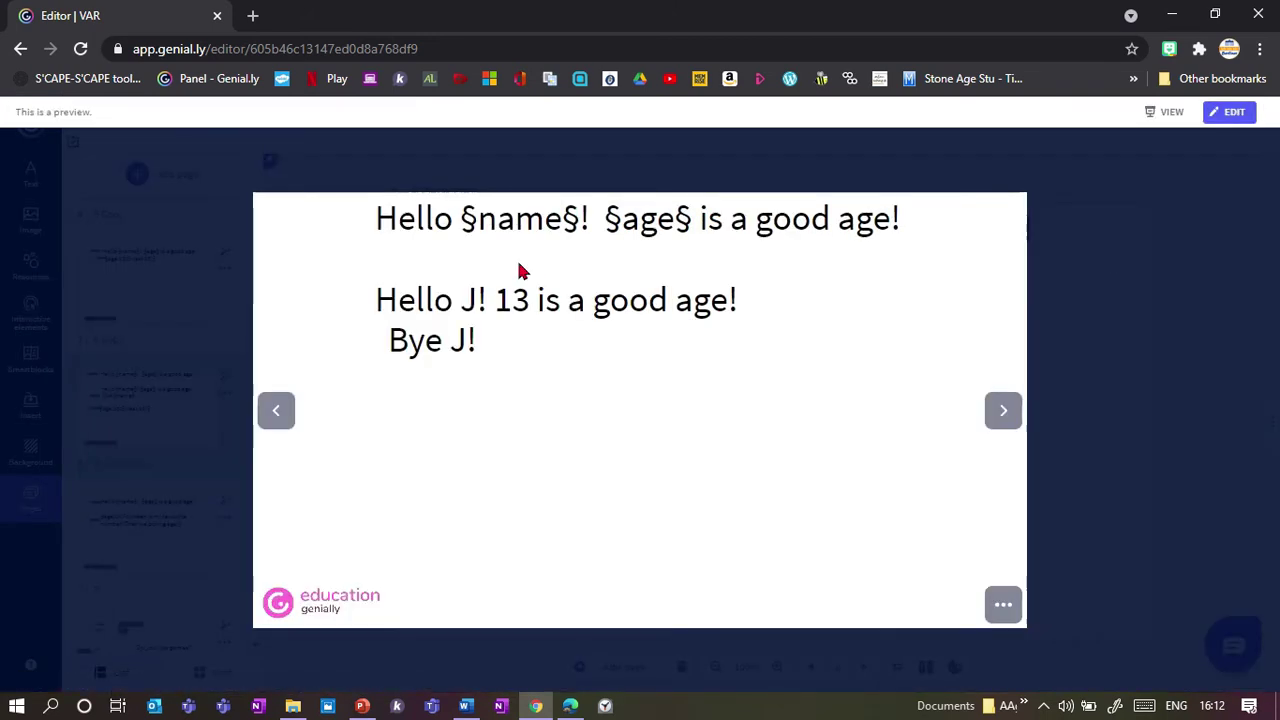
- Leave the preview and delete the upper duplicate greeting and the blank line from the grouped text
key("Escape")
left_click(600, 268)
left_click_drag(631, 269, 504, 229)
key("Delete")
key("Delete")
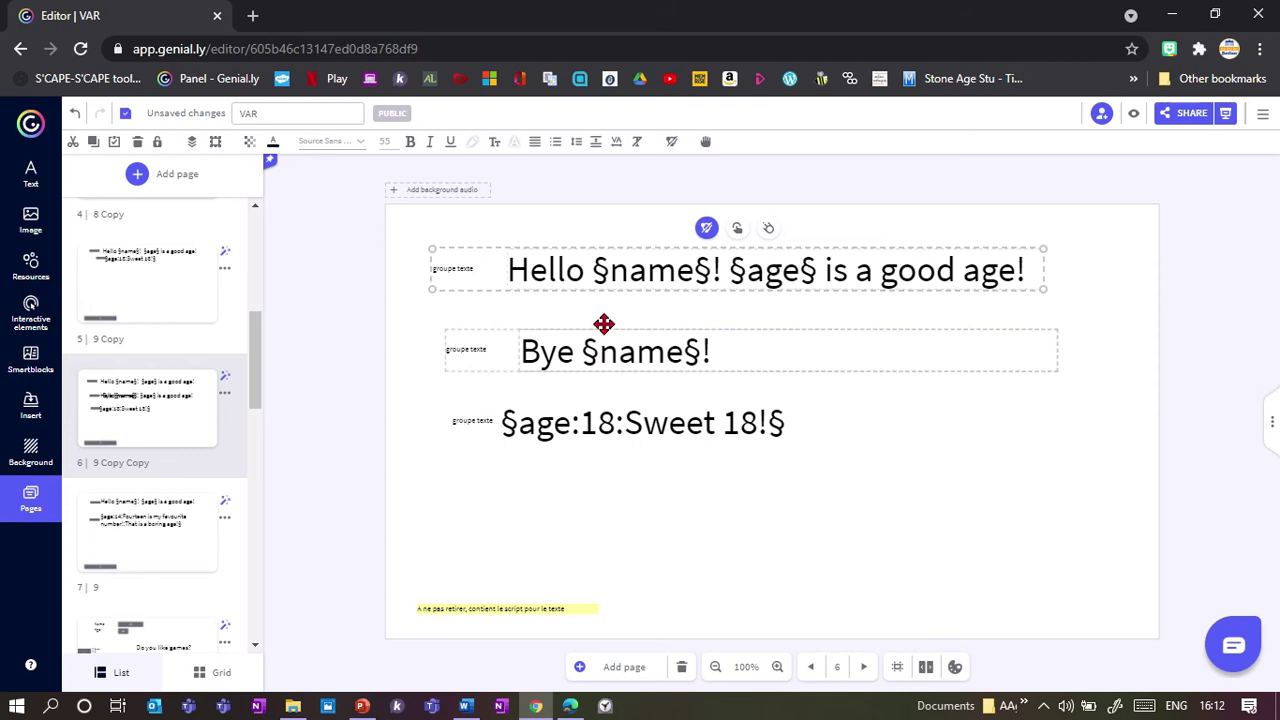
- Align the Bye §name§! group beneath the greeting and check page 6 in the preview
left_click_drag(604, 323, 580, 343)
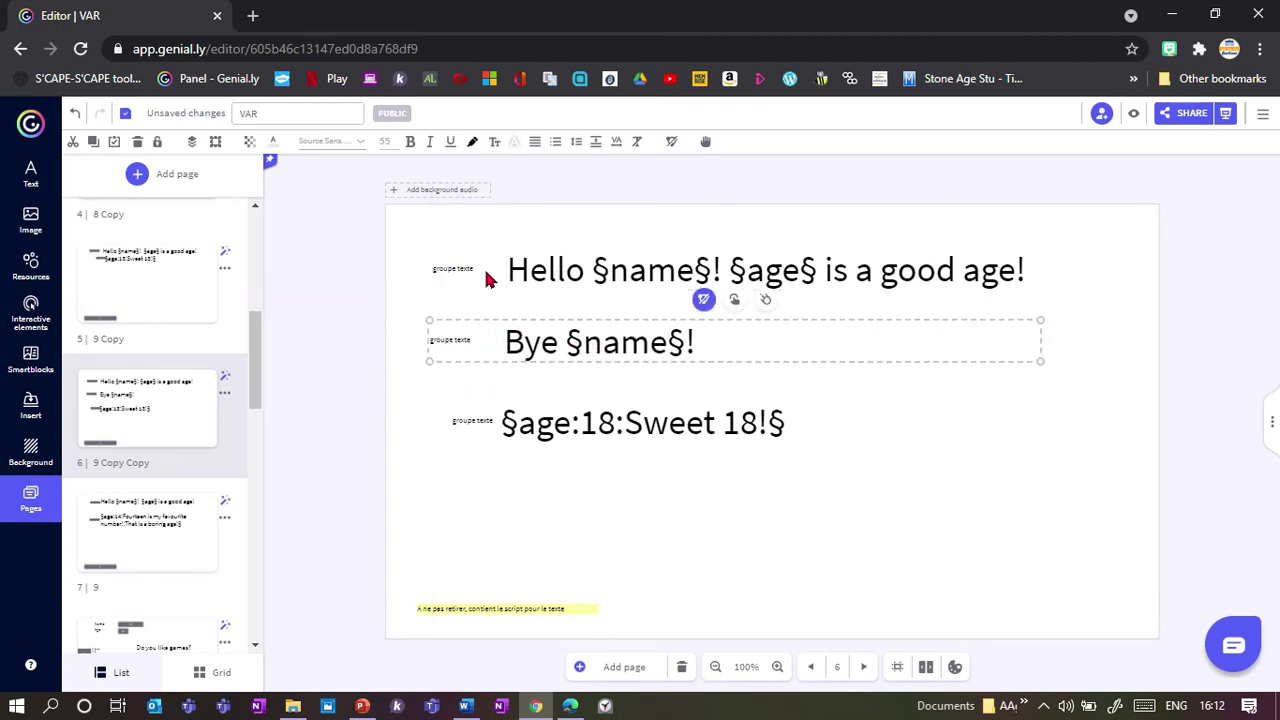
left_click(1133, 113)
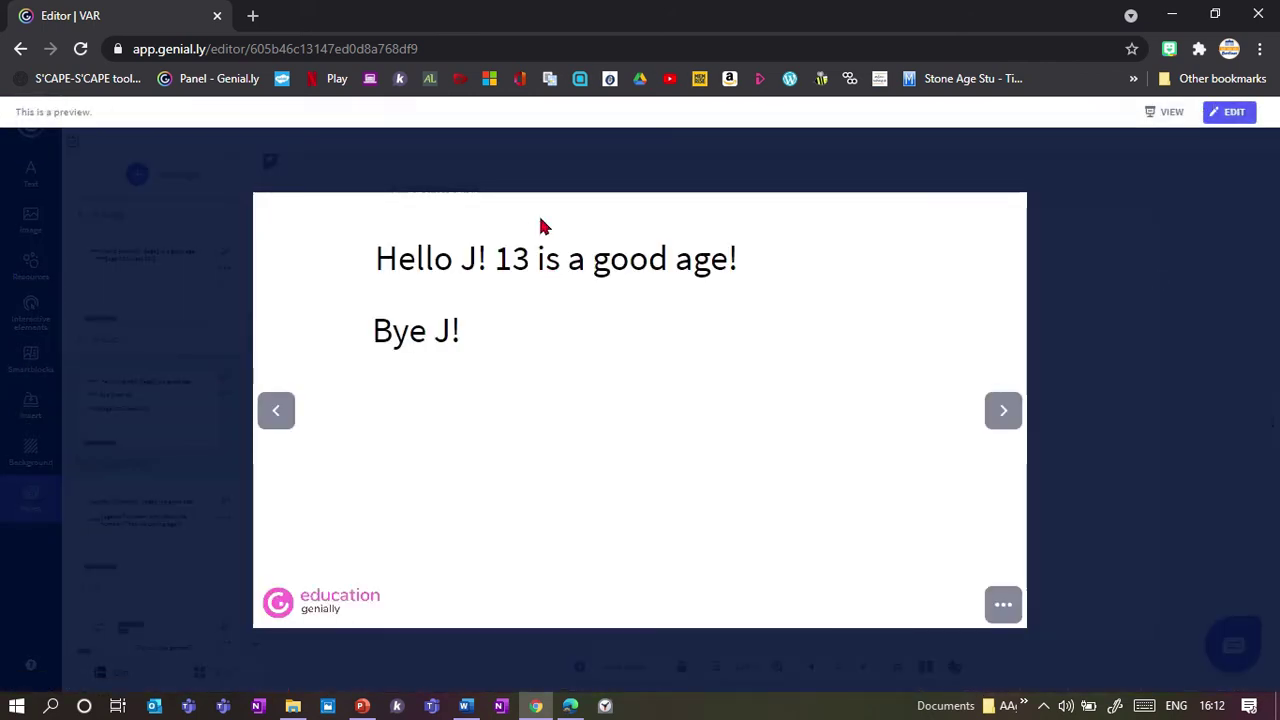
key("Escape")
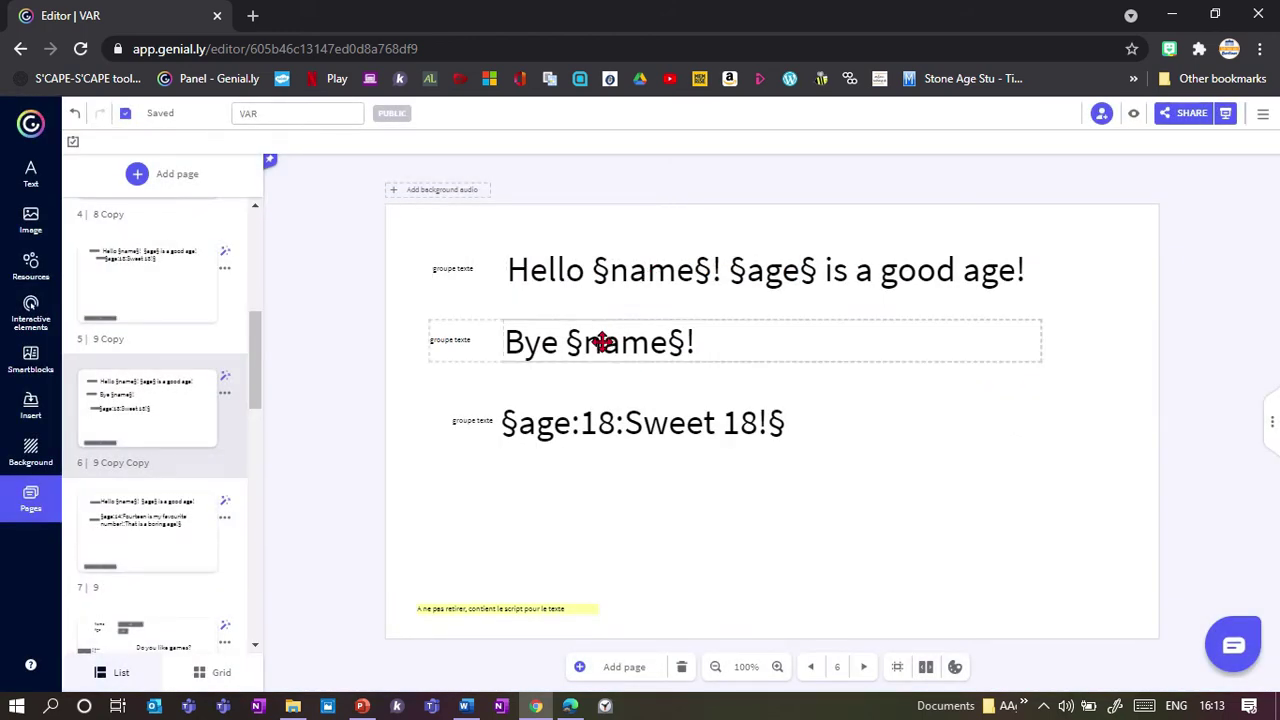
- Copy the IF-THEN placeholder §nameOfVariable:value:textIfvalueIsTrue§ from page 11, Explications variable
left_click_drag(257, 361, 257, 500)
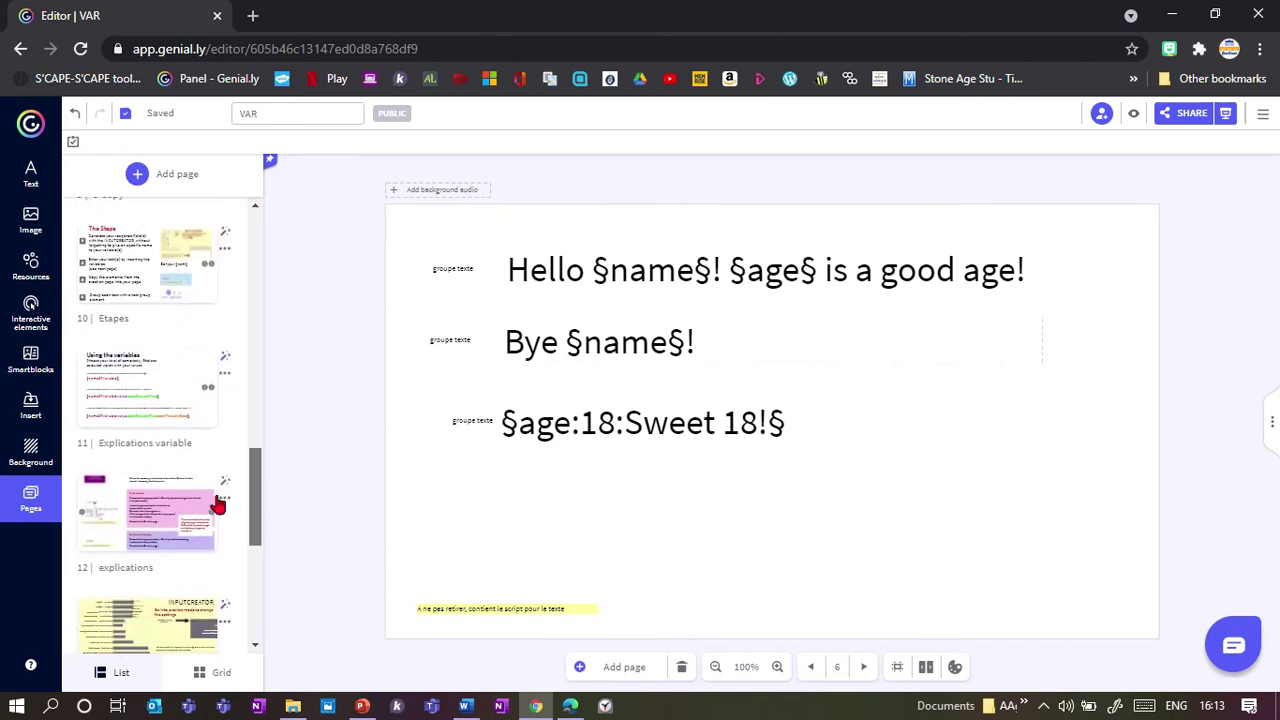
left_click(126, 420)
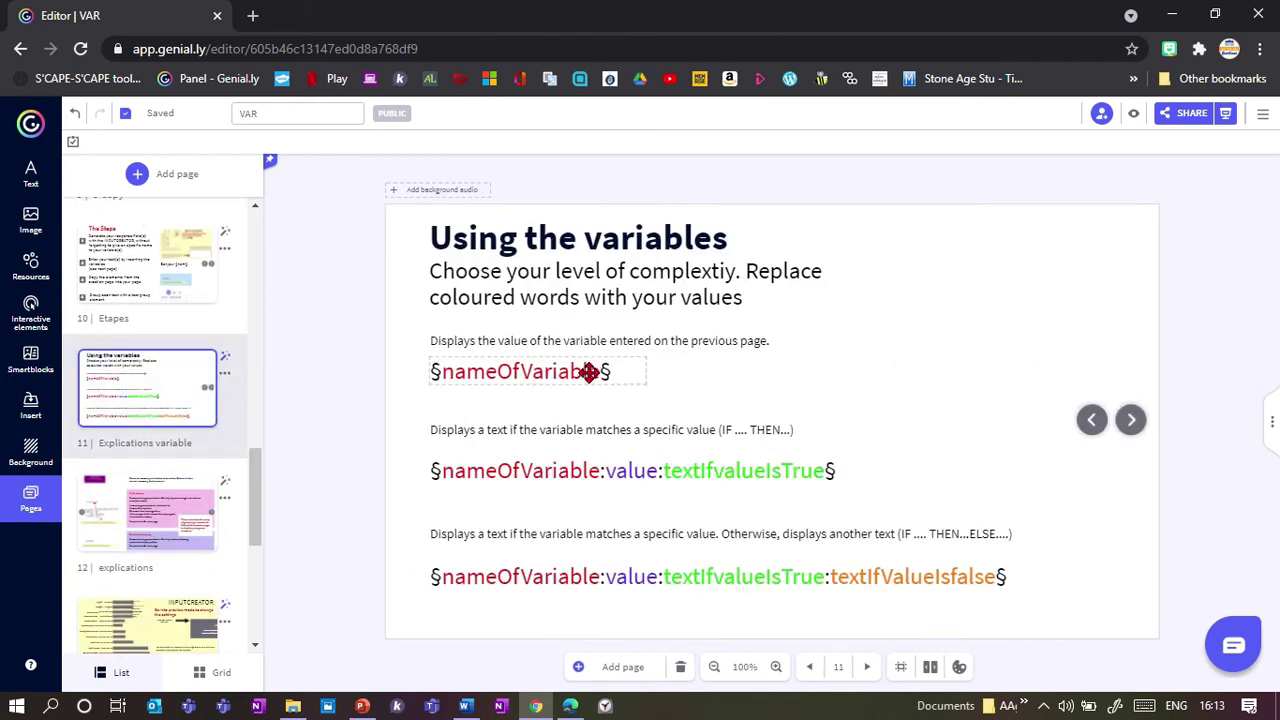
left_click(469, 474)
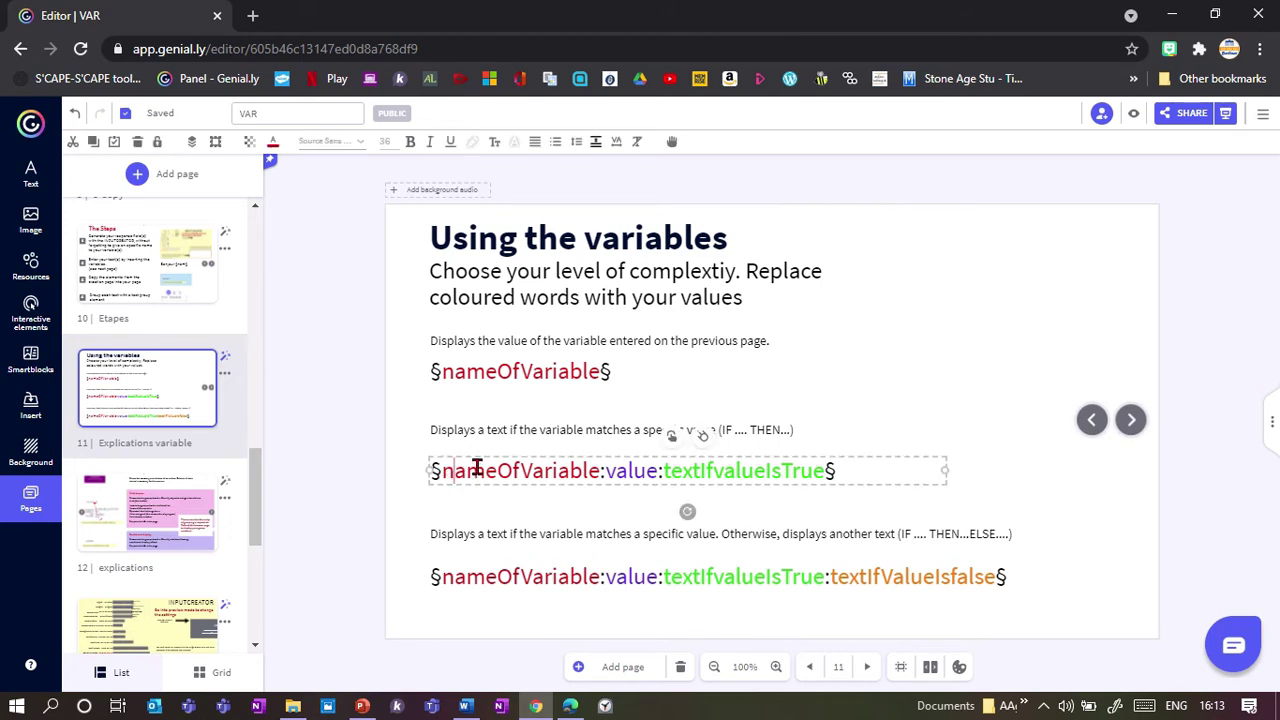
triple_click(477, 468)
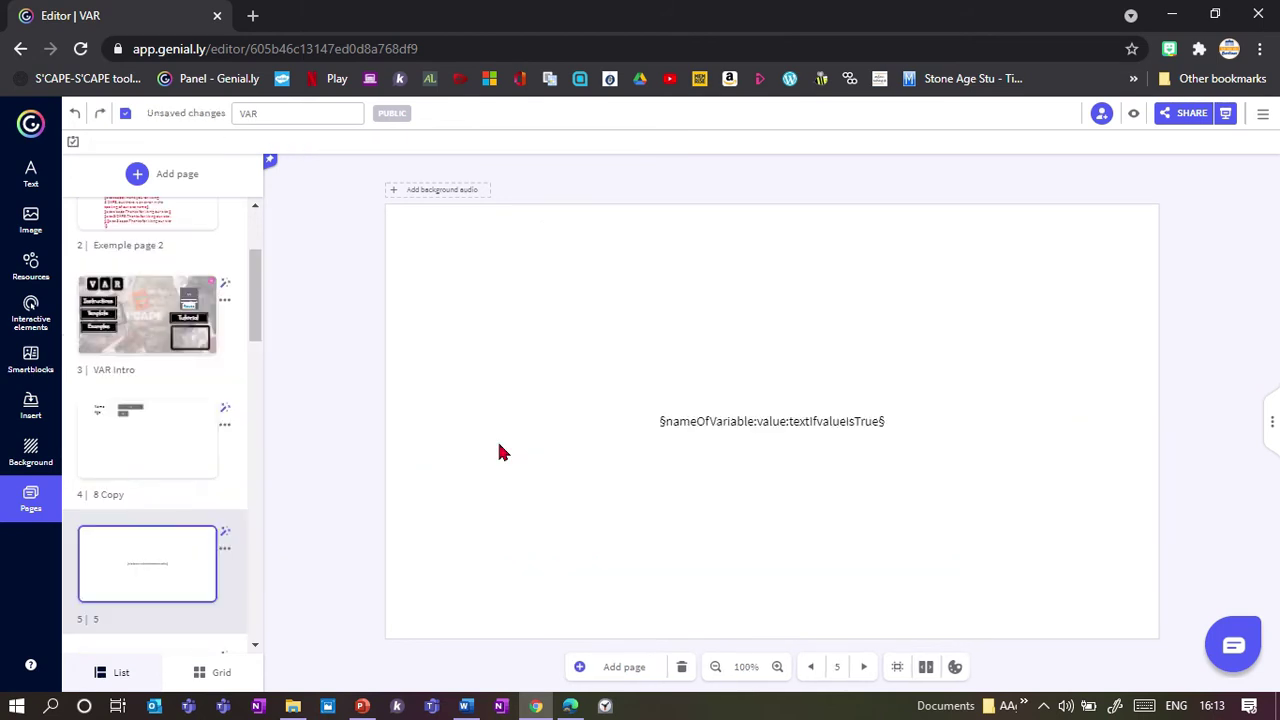
- Move the pasted IF-THEN text to the upper part of page 5 and change its nameOfVariable placeholder to name
left_click_drag(720, 430, 576, 299)
left_click(497, 349)
left_click(543, 291)
left_click(546, 291)
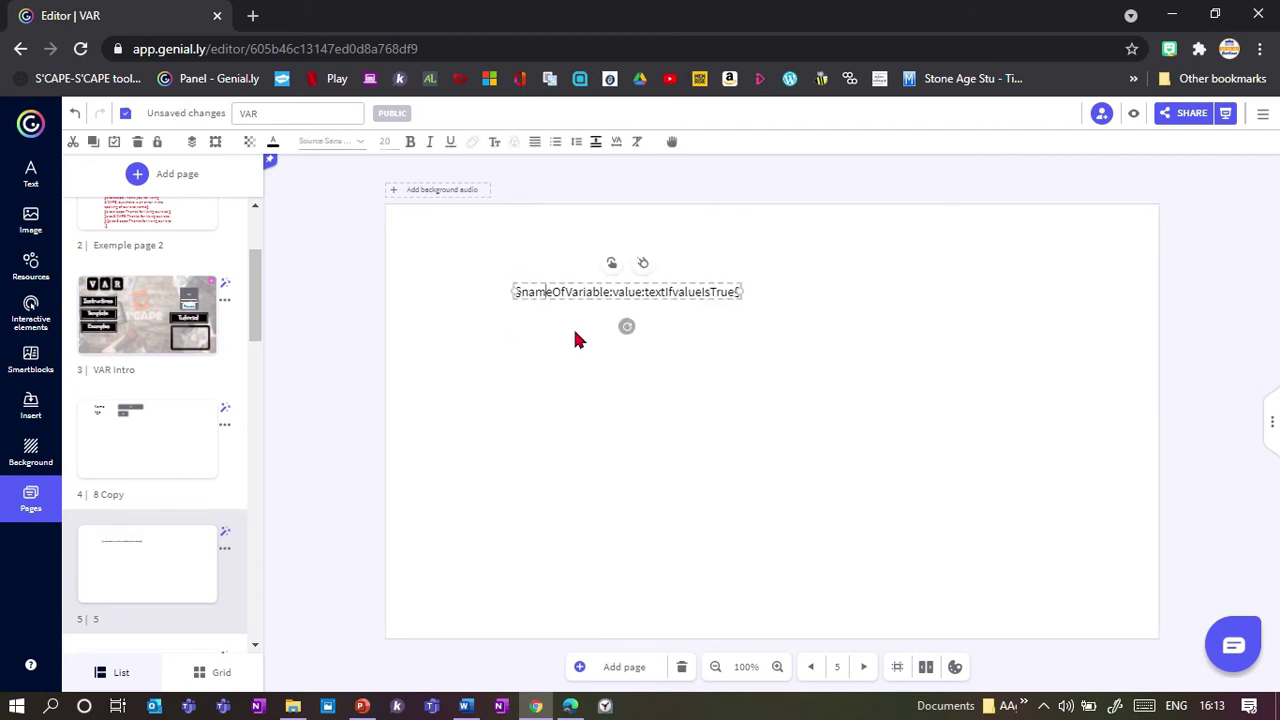
key("BackSpace")
key("BackSpace")
key("BackSpace")
key("BackSpace")
key("BackSpace")
key("BackSpace")
key("BackSpace")
key("BackSpace")
key("BackSpace")
key("BackSpace")
key("BackSpace")
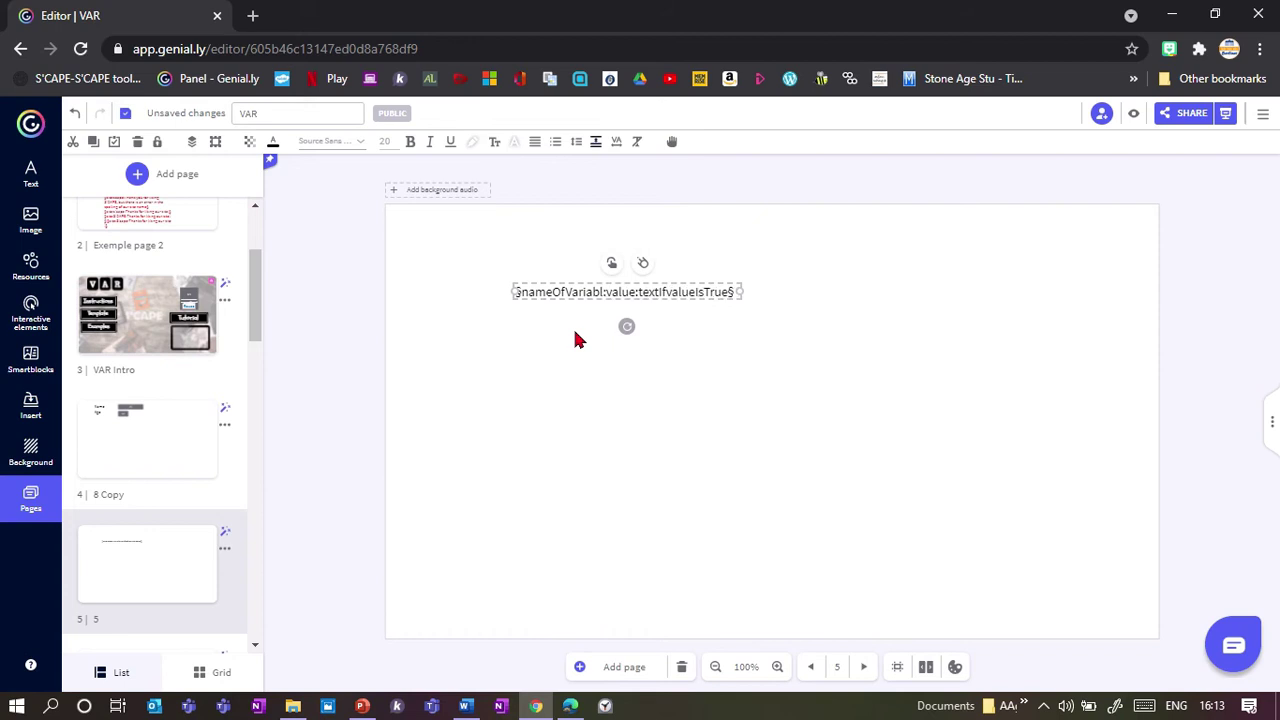
type("e")
- Replace the value placeholder in the name condition with a sample first name
key("Right")
key("Right")
key("Right")
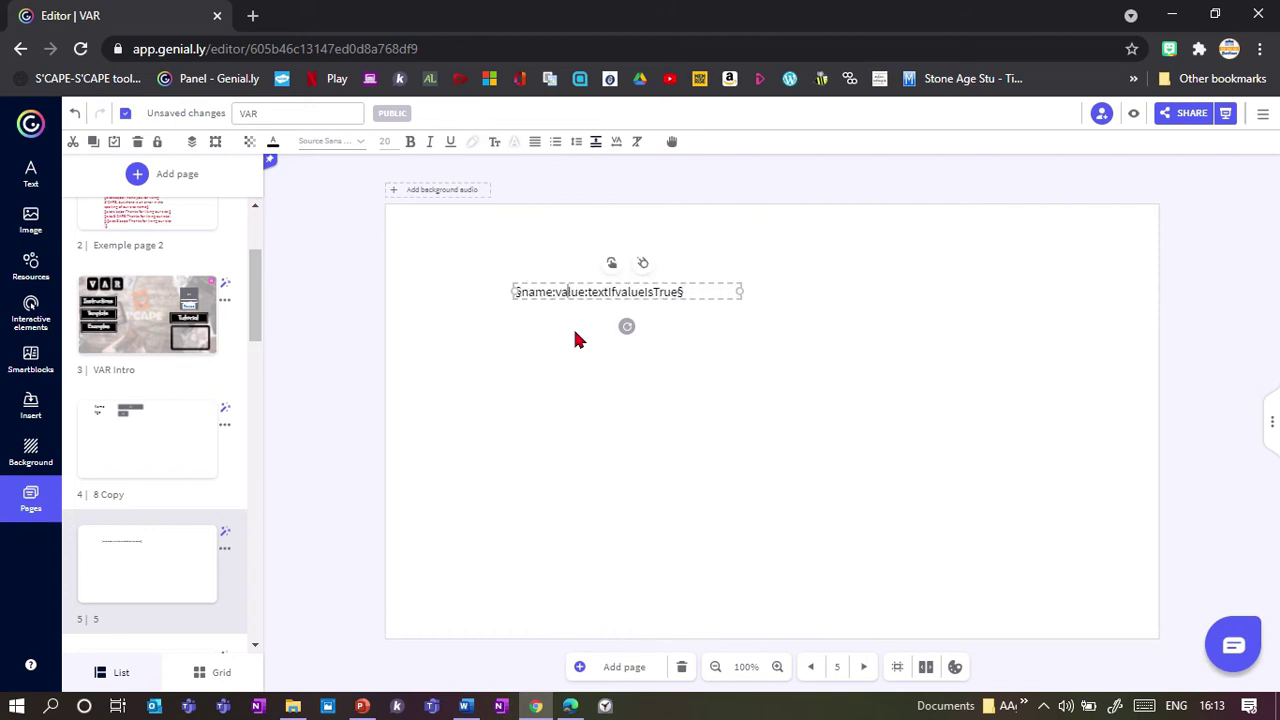
key("BackSpace")
key("BackSpace")
key("BackSpace")
key("BackSpace")
key("BackSpace")
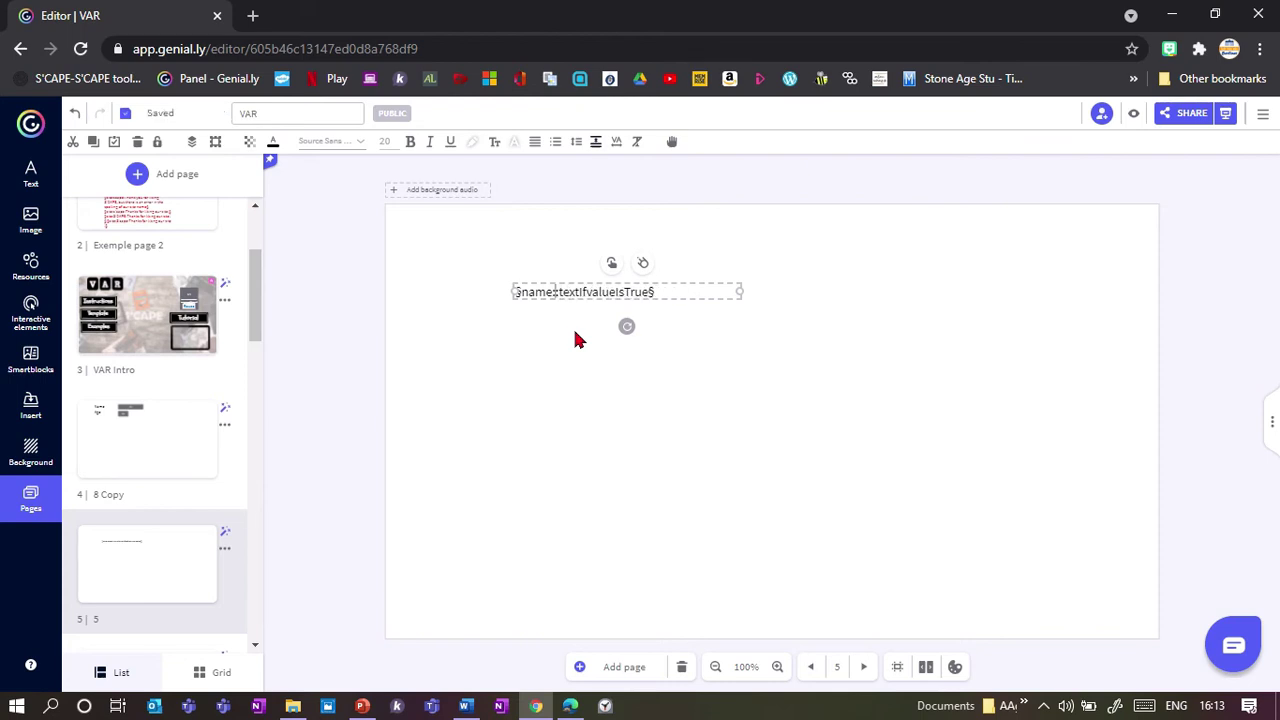
type("John")
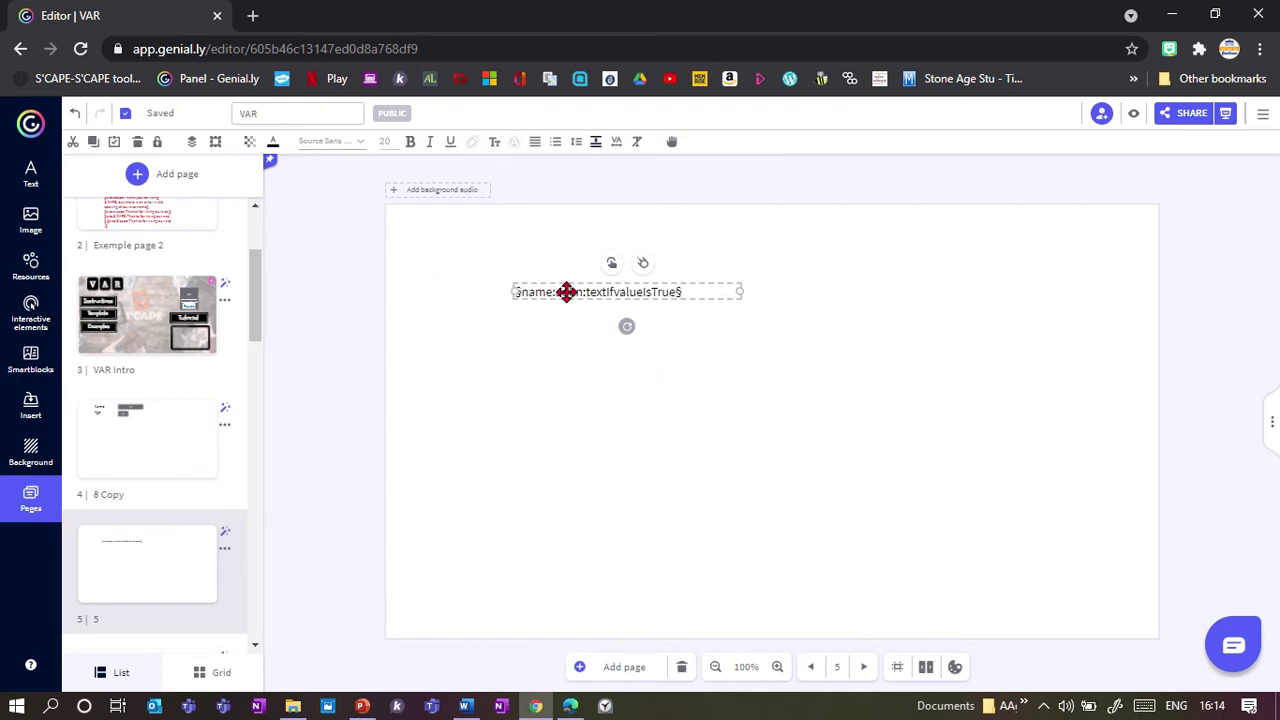
- Replace textIfvalueIsTrue with "My son is also called" plus the same first name, and shift the text box slightly down
key("BackSpace")
key("BackSpace")
key("BackSpace")
key("BackSpace")
key("BackSpace")
key("BackSpace")
key("BackSpace")
key("BackSpace")
key("BackSpace")
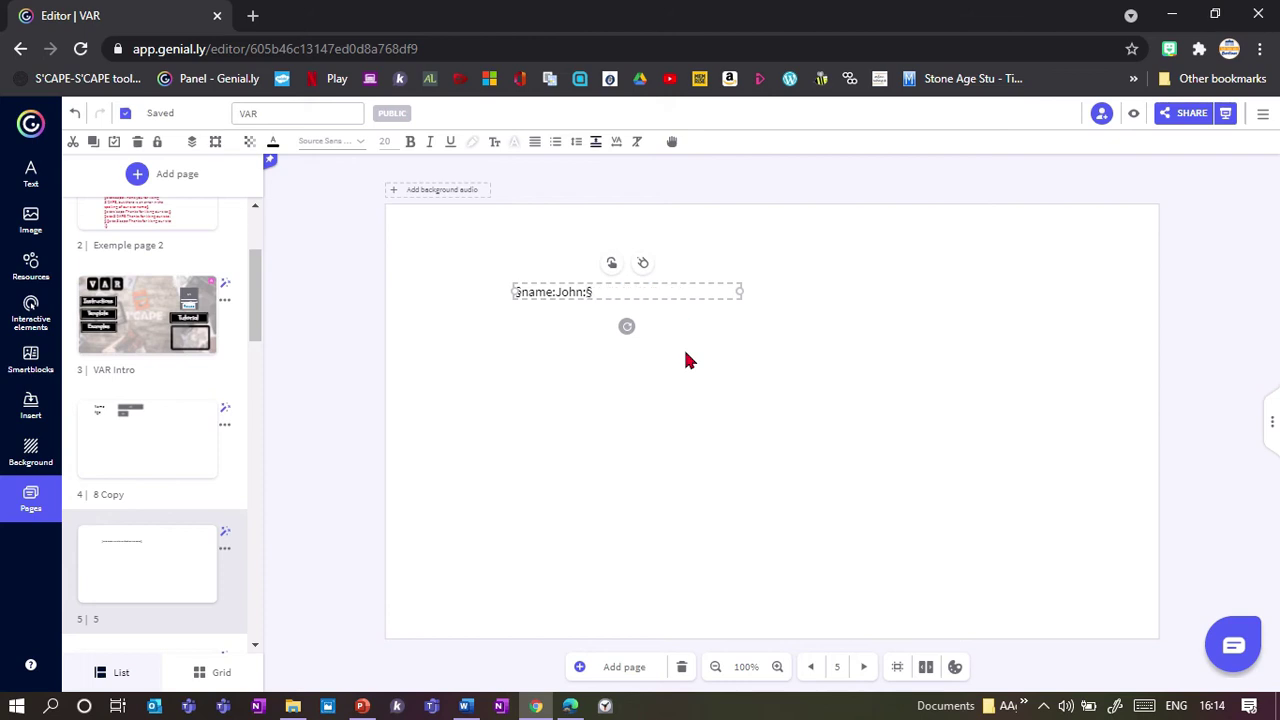
type("My son is also called Joh")
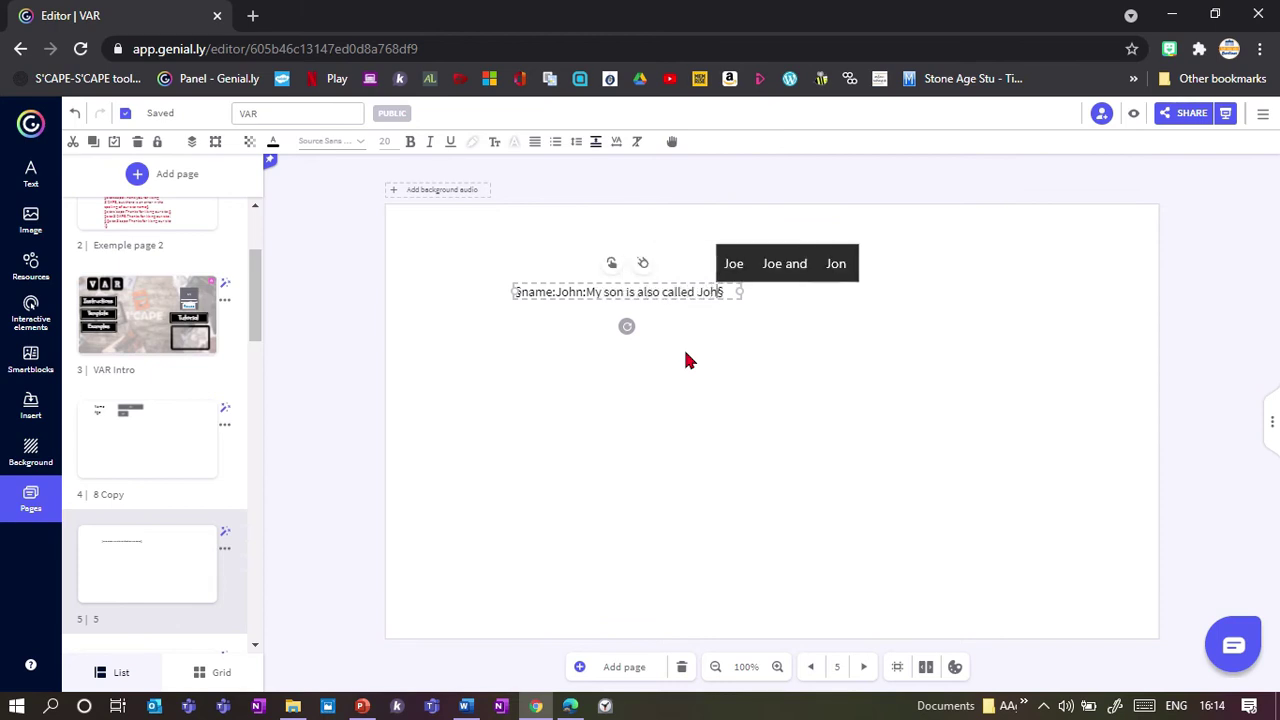
type("n")
left_click(699, 372)
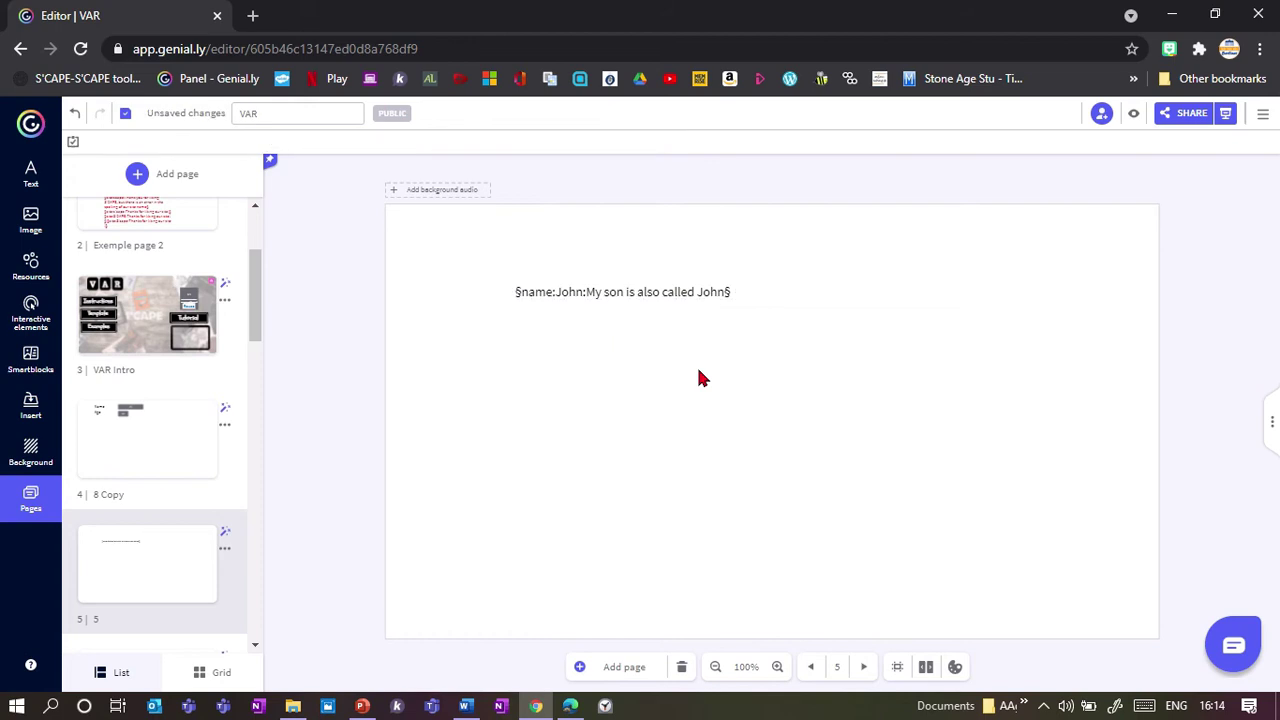
left_click_drag(551, 293, 548, 305)
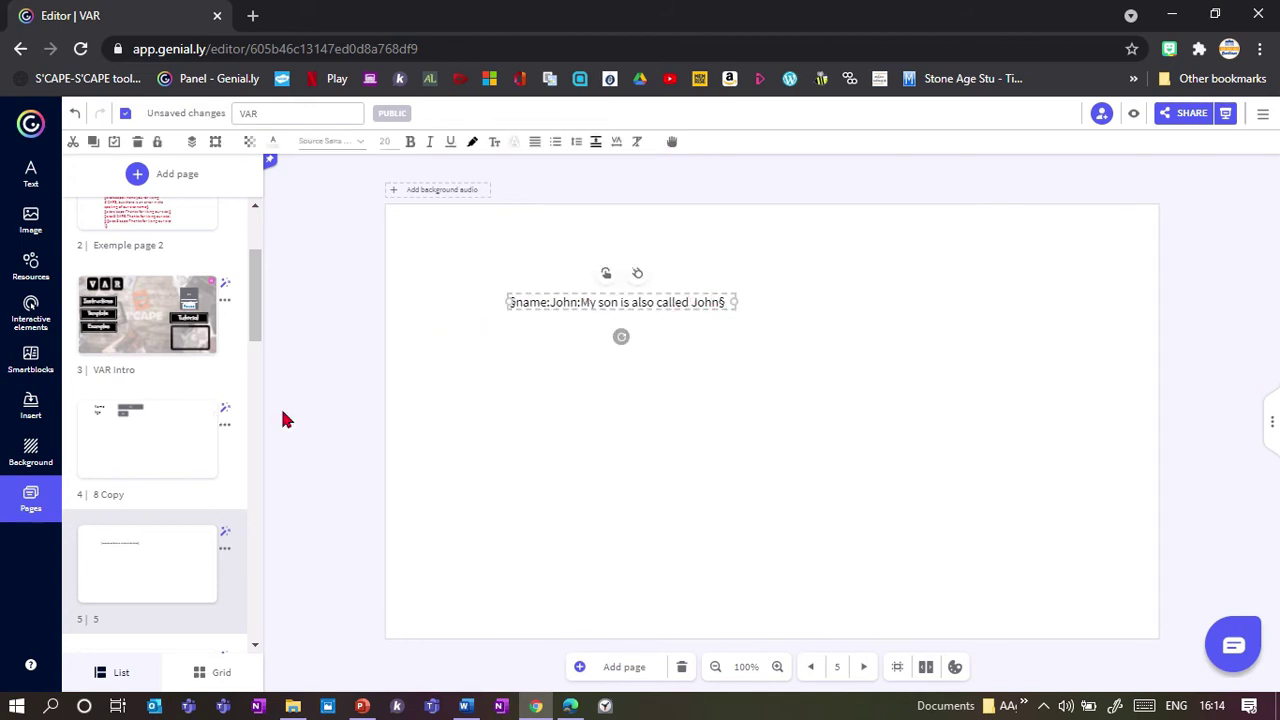
- Copy the groupe texte label and the yellow text script element from page 15, PAGE CREATION, onto page 5
left_click(129, 449)
scroll(125, 470, "down", 1)
left_click(120, 500)
scroll(150, 472, "down", 3)
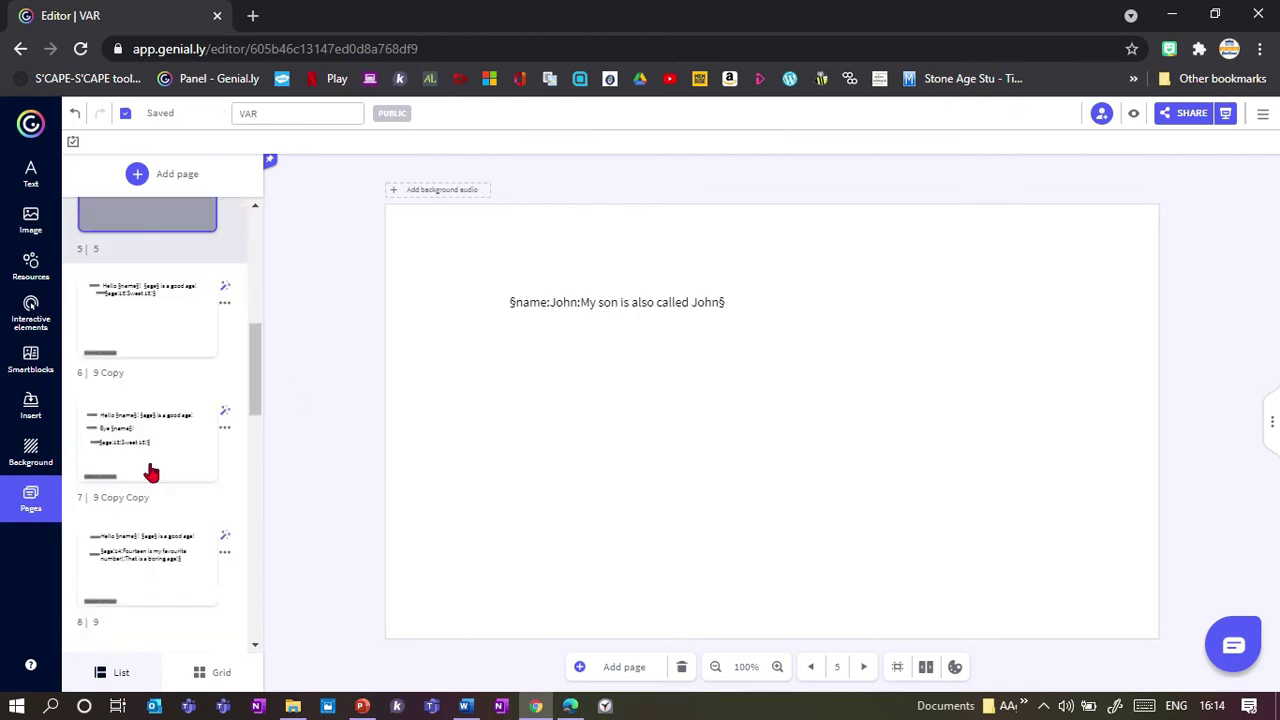
scroll(150, 472, "down", 10)
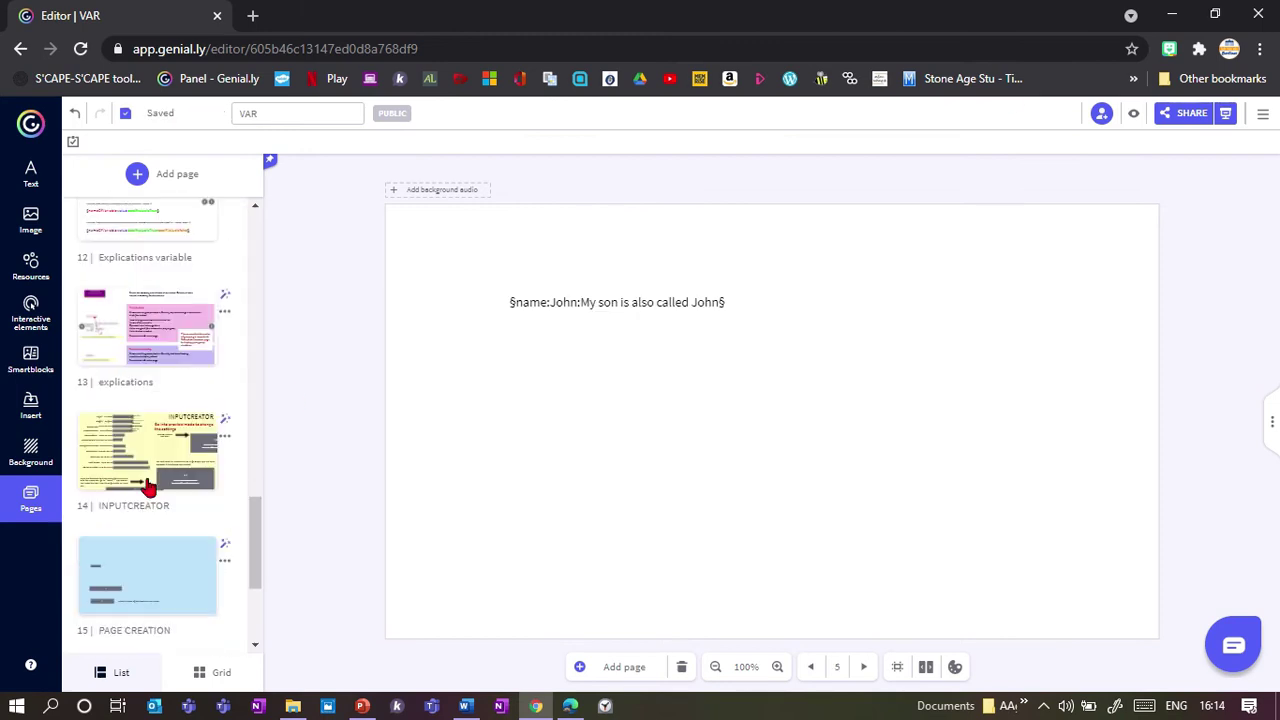
scroll(147, 487, "down", 3)
left_click(150, 350)
left_click(531, 488)
left_click(476, 371, "shift")
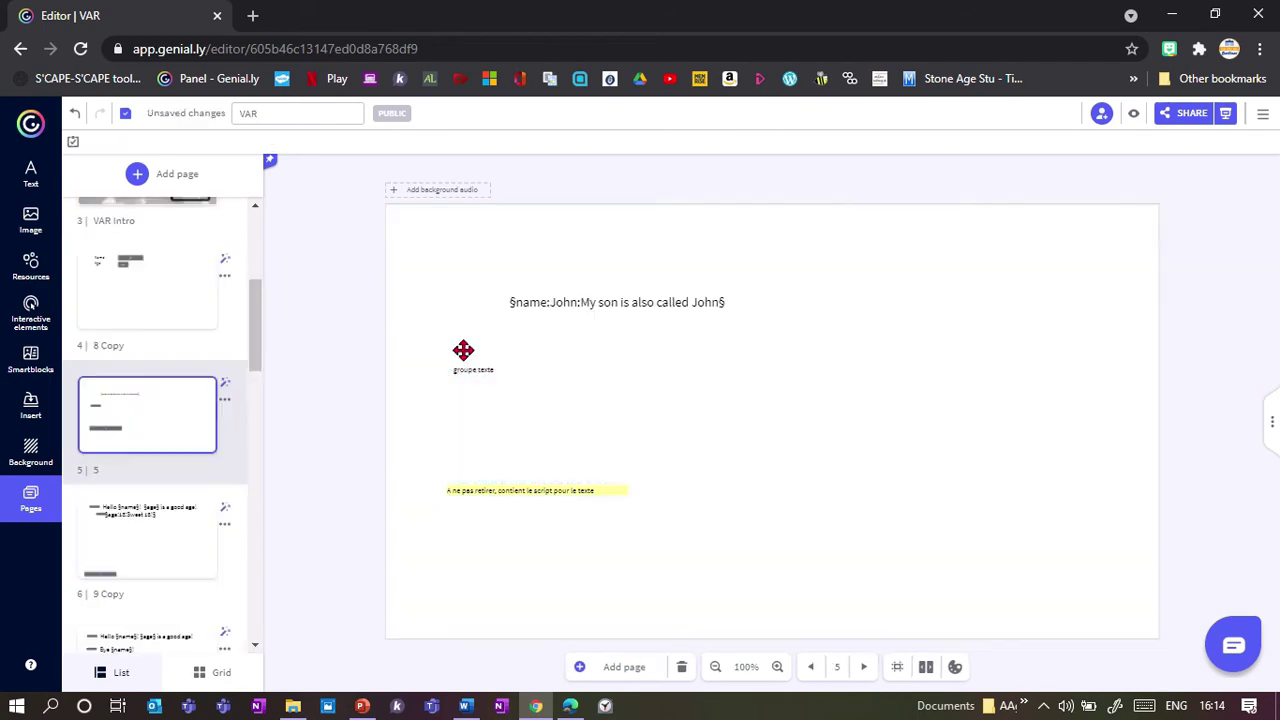
- Place the groupe texte label beside the conditional name text and group the two elements
left_click_drag(460, 349, 471, 301)
left_click_drag(797, 342, 413, 275)
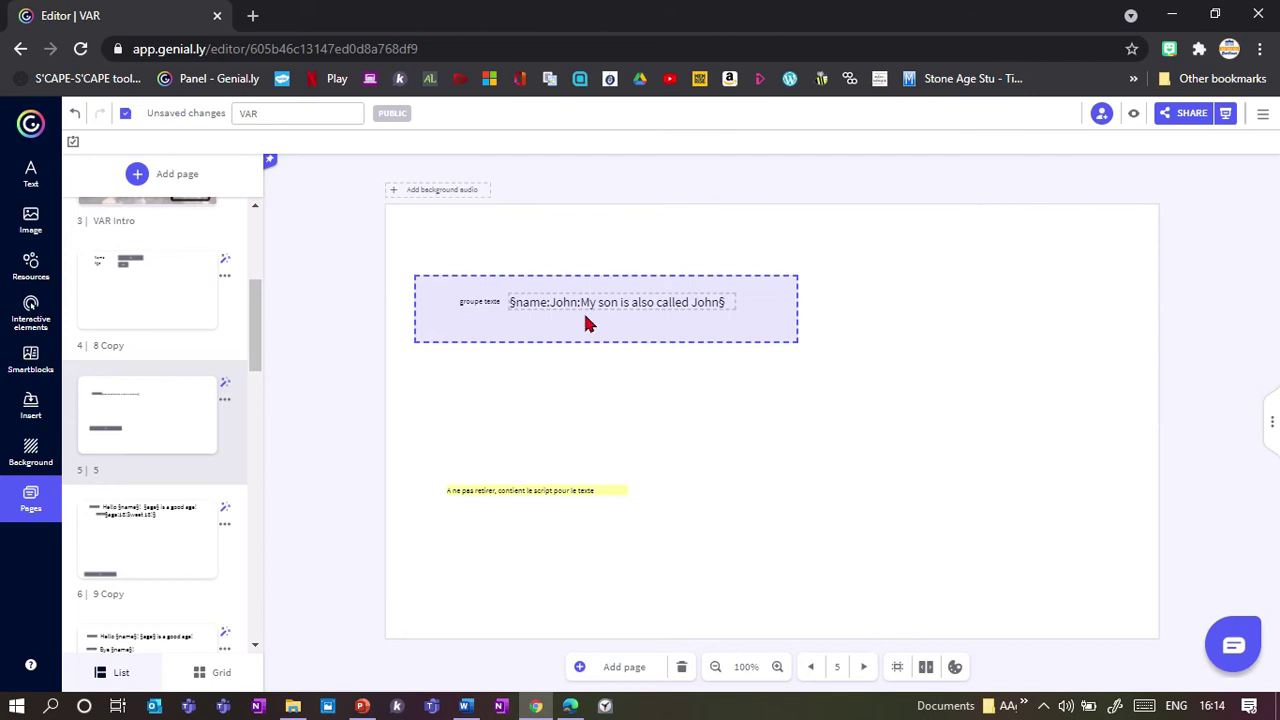
key("ctrl+g")
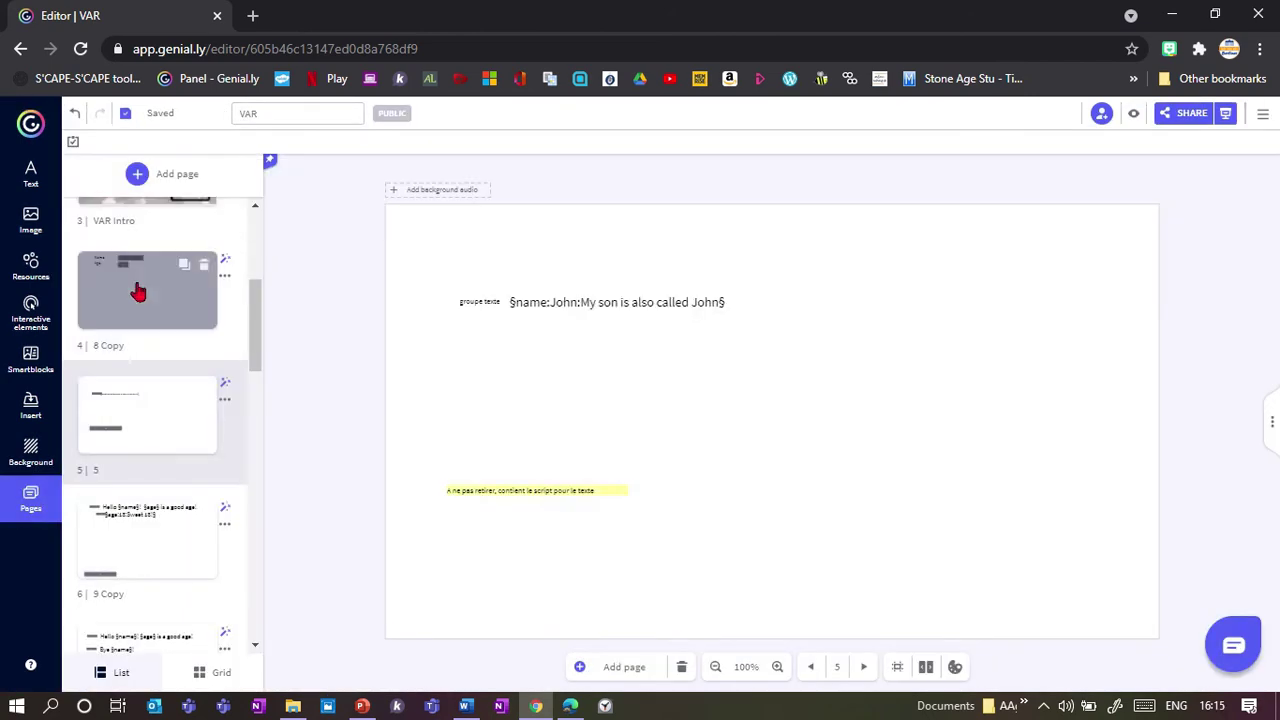
- Preview the presentation from page 4, entering a first name that does not match the condition, and check page 5
left_click(140, 285)
left_click(668, 240)
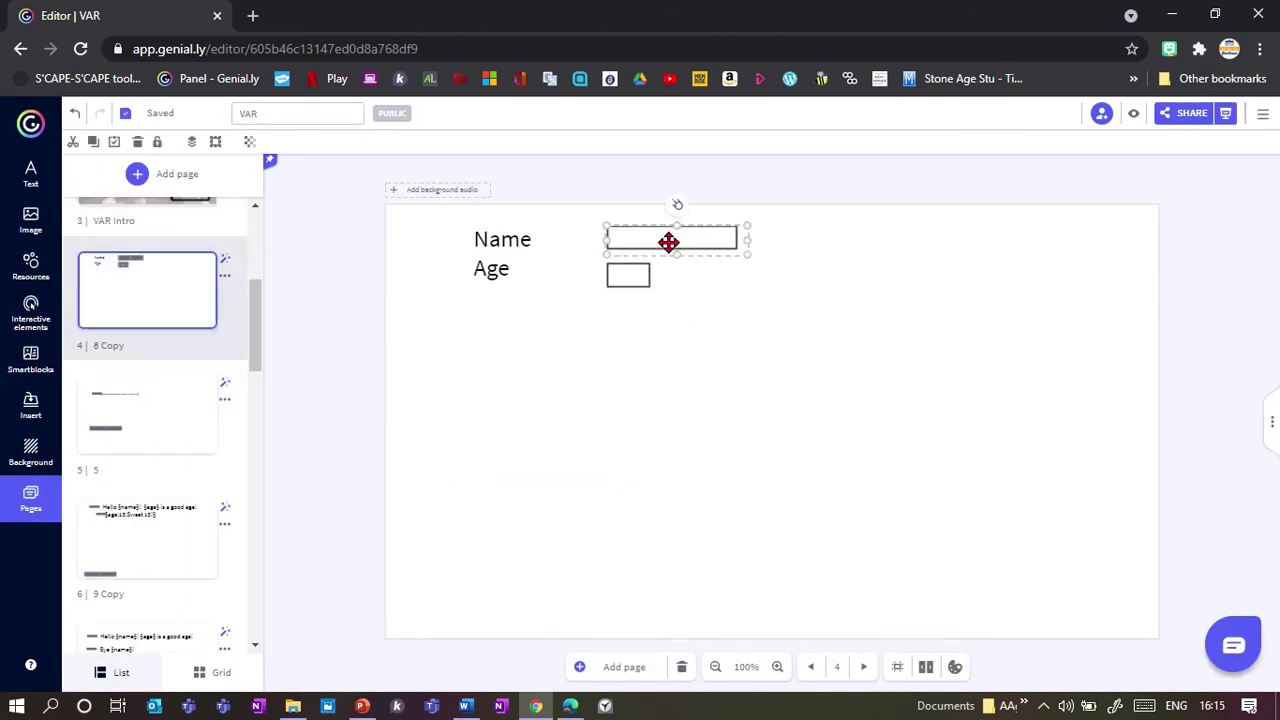
left_click(1133, 113)
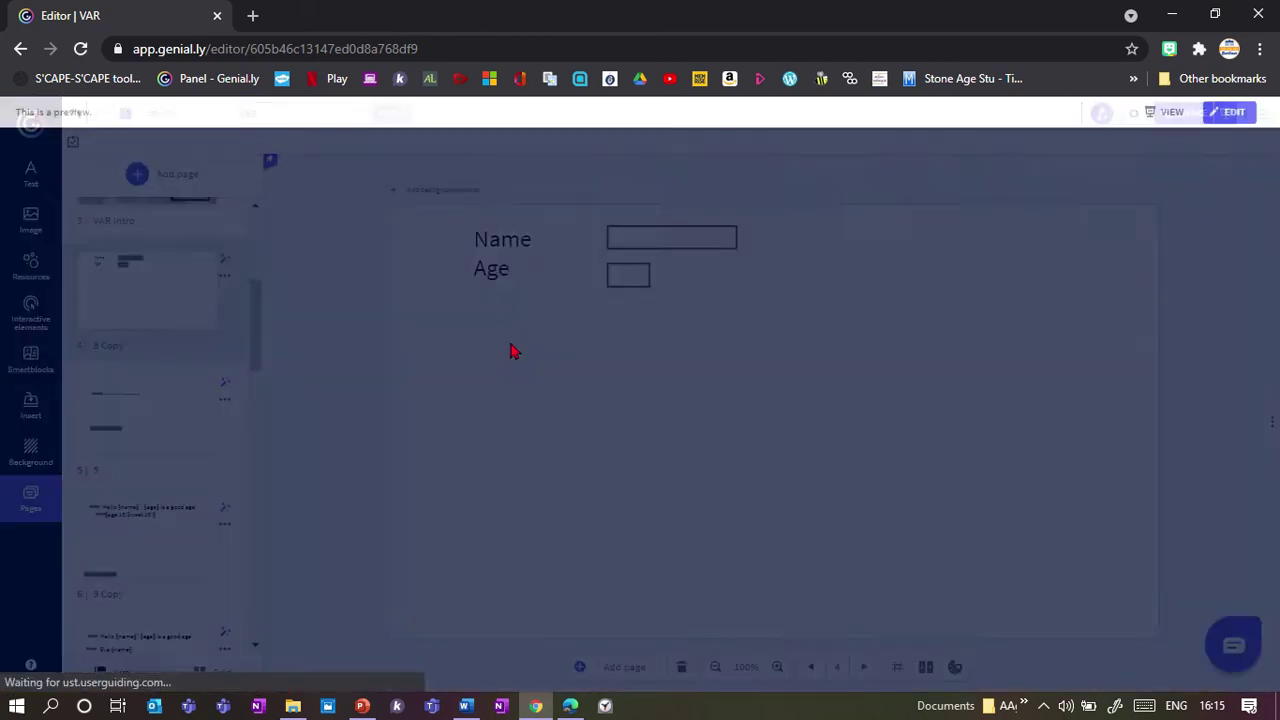
left_click(519, 234)
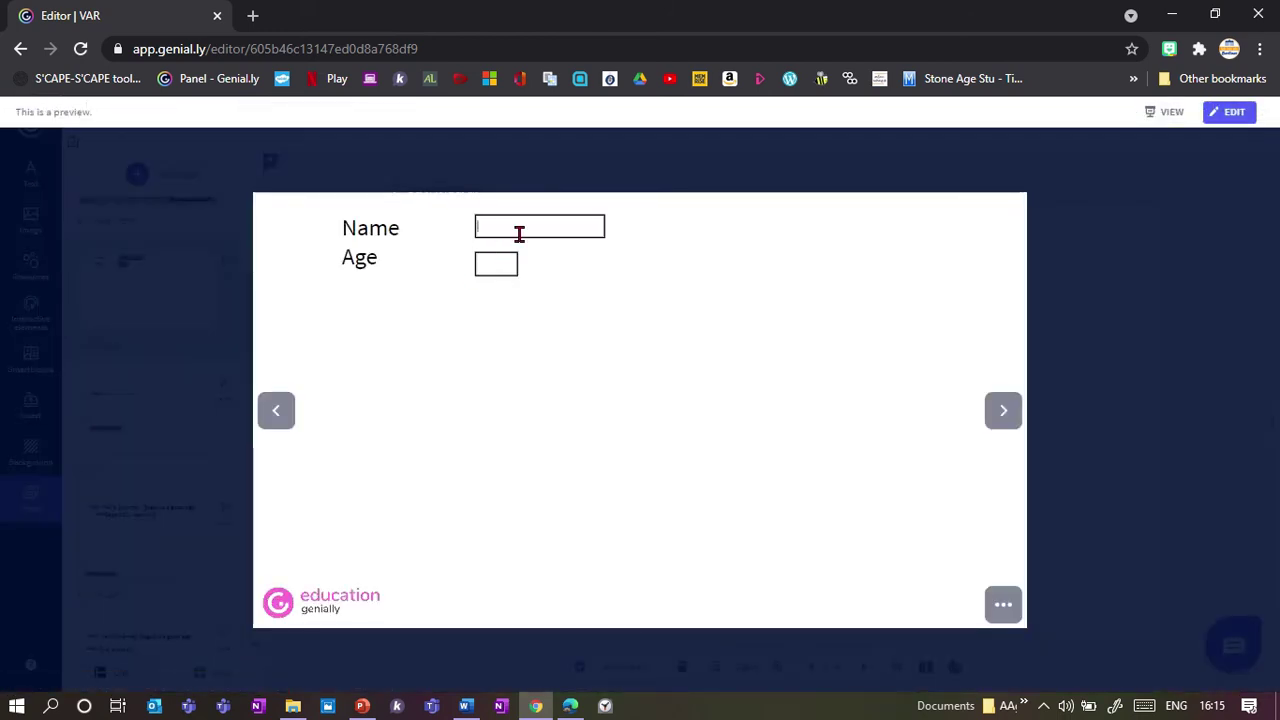
type("Sam")
left_click(1006, 405)
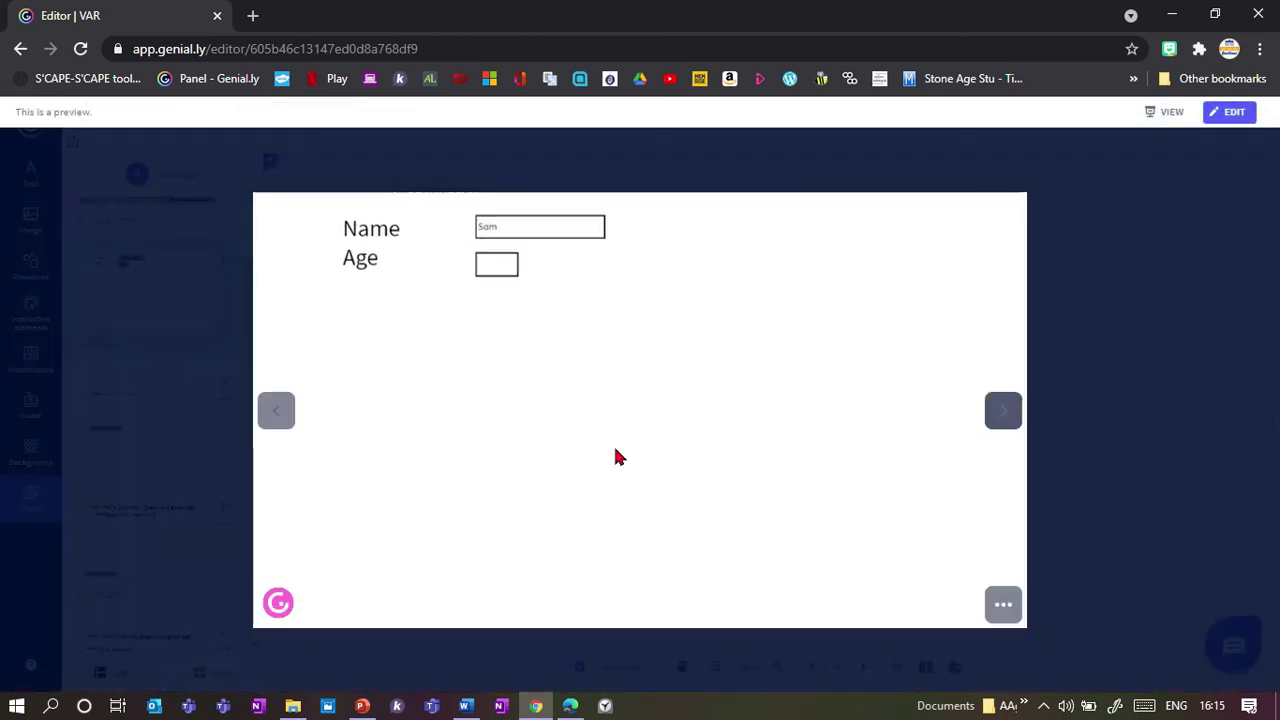
- Return to the Name input in the preview, enter the matching first name, check page 5 and leave the preview
left_click(277, 409)
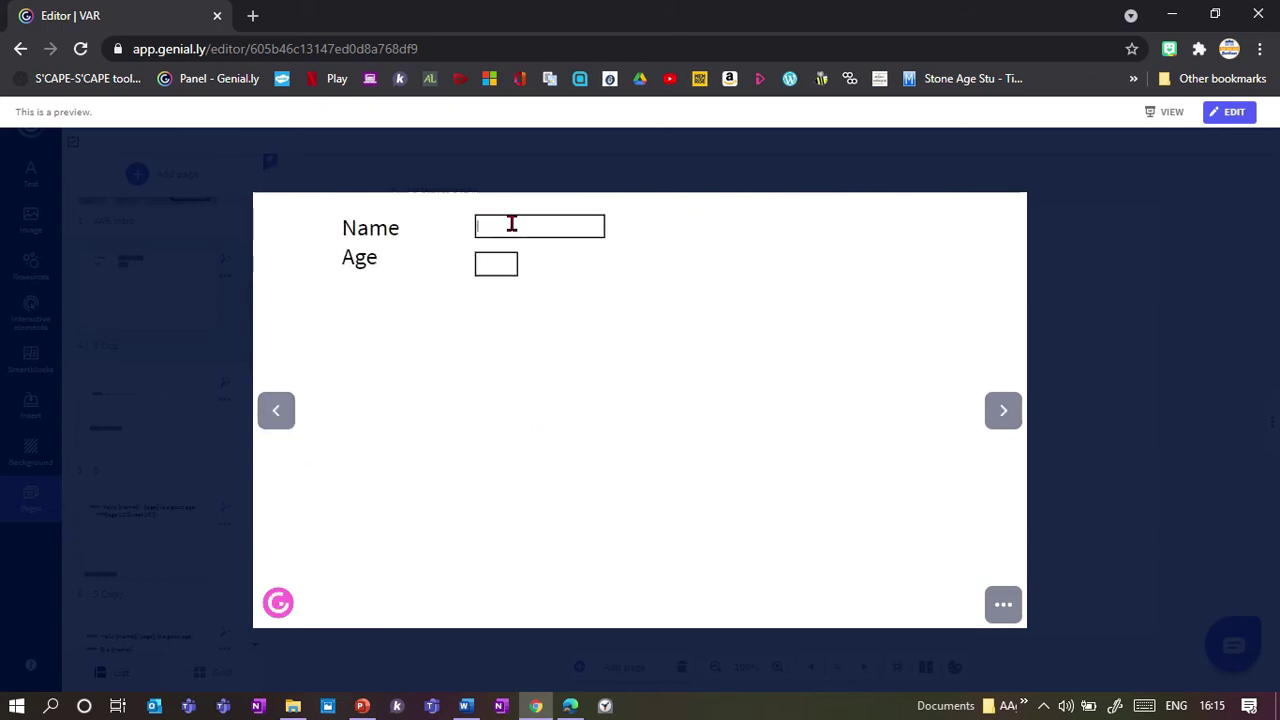
type("John")
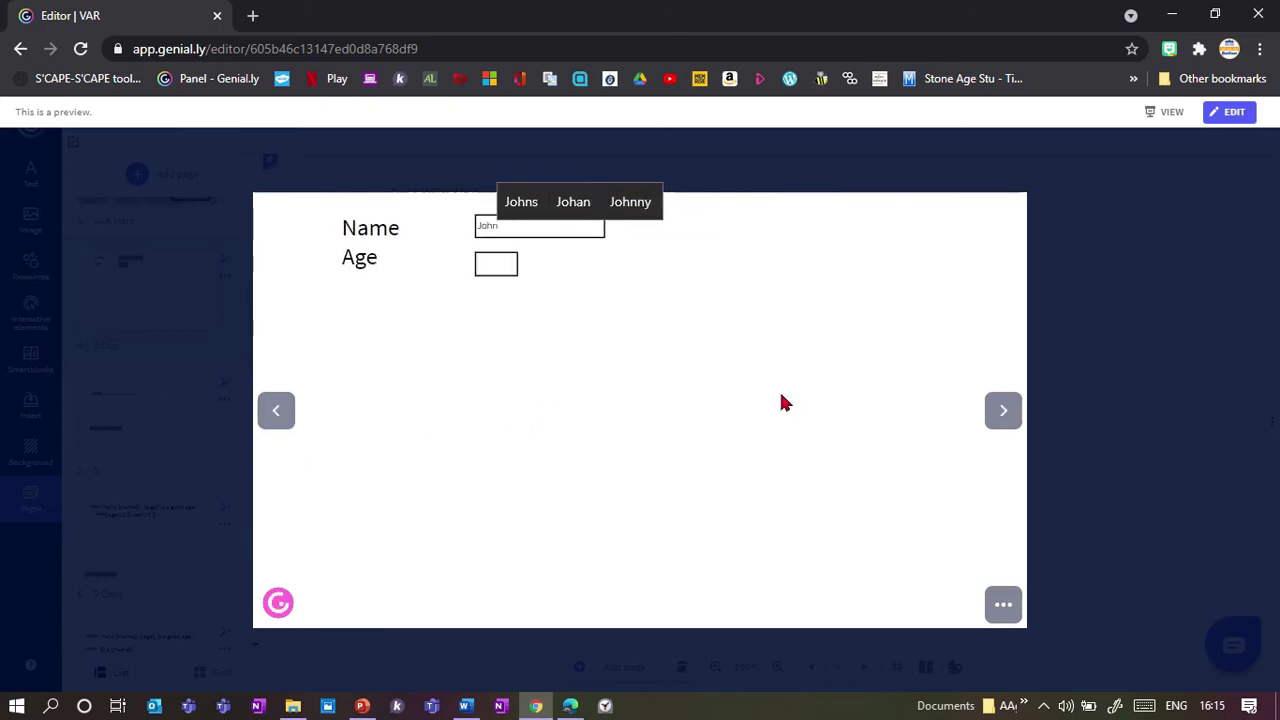
left_click(1000, 415)
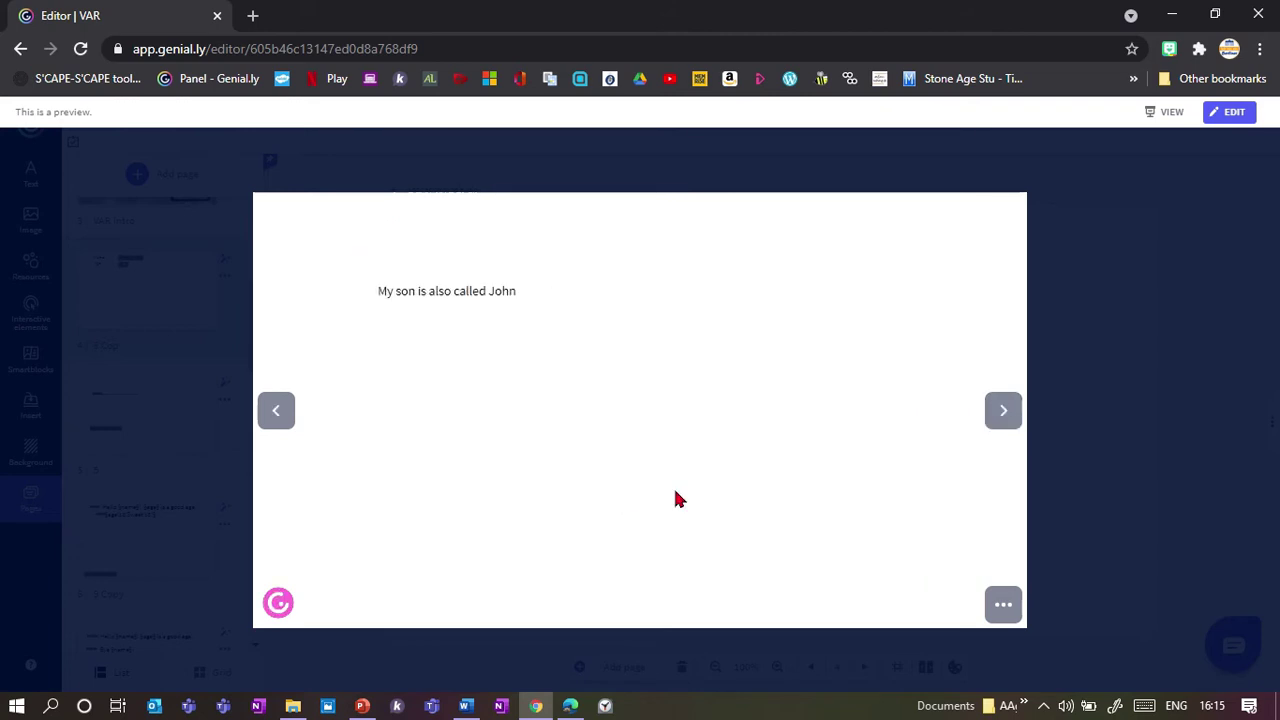
key("Escape")
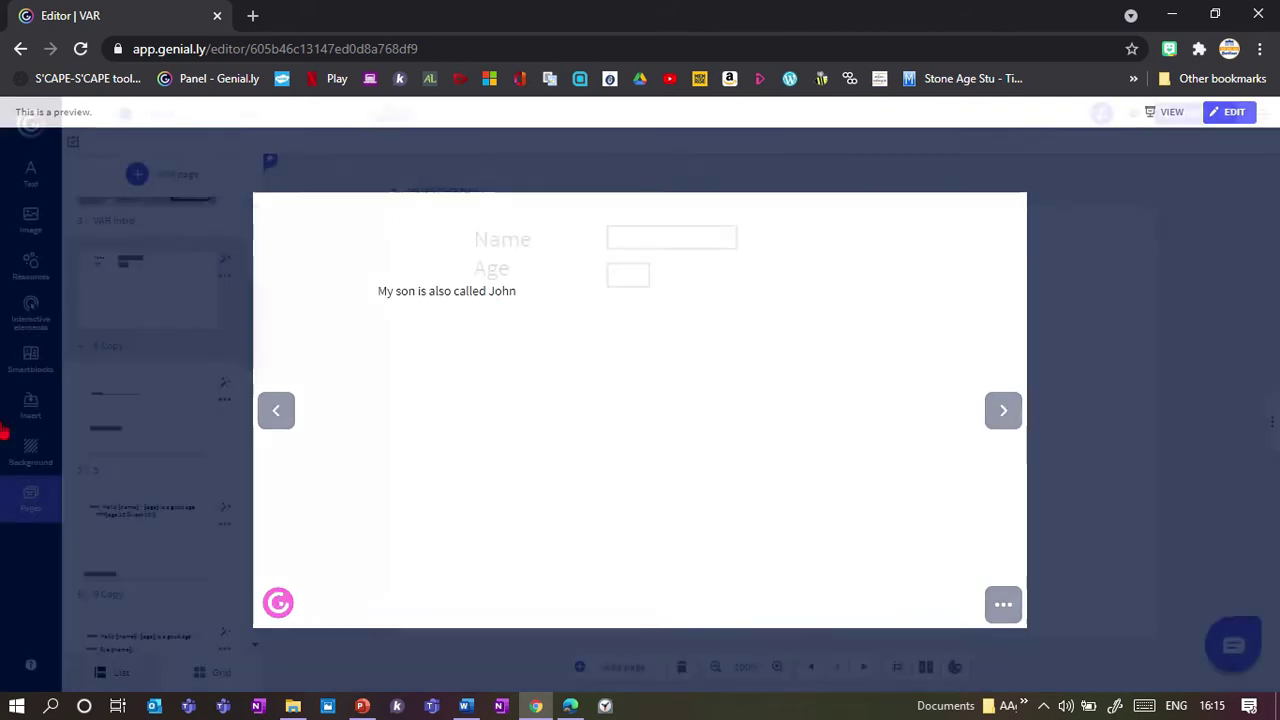
- Copy the IF-THEN-ELSE placeholder §nameOfVariable:value:textIfvalueIsTrue:textIfValueIsfalse§ from page 12, Explications variable
left_click_drag(256, 305, 257, 514)
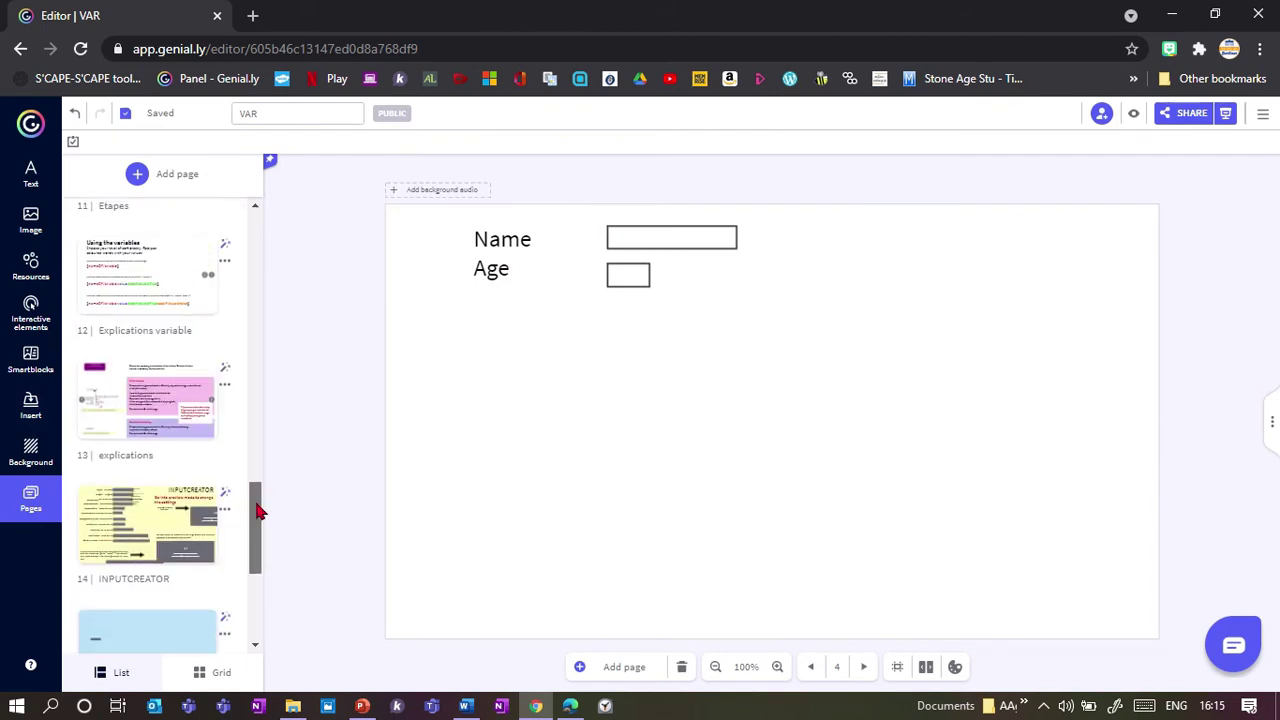
scroll(114, 491, "down", 1)
left_click(140, 320)
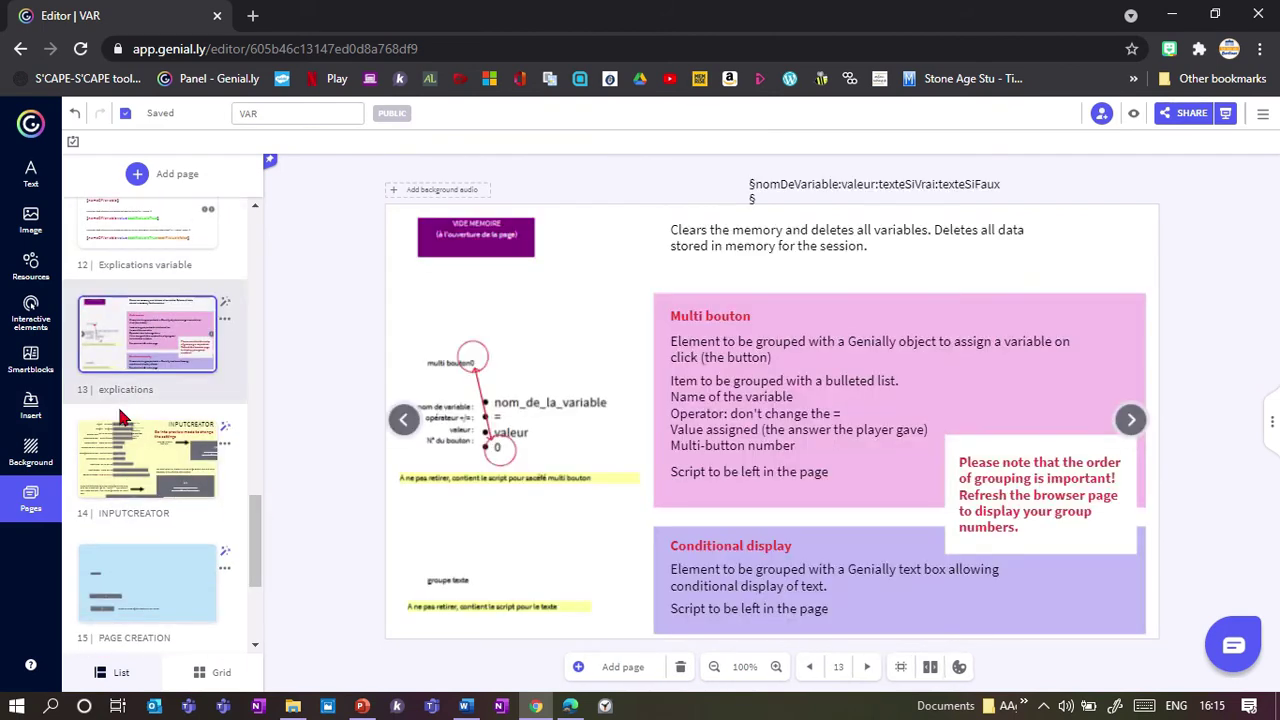
left_click(147, 222)
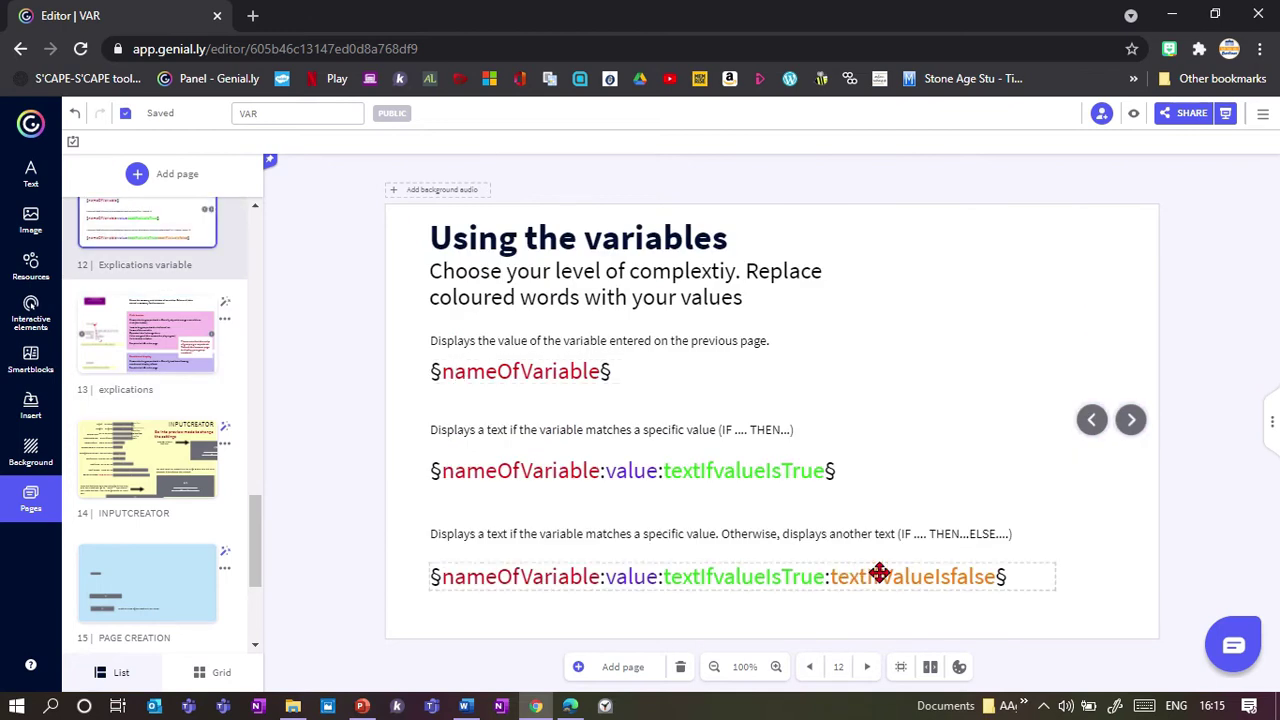
double_click(1046, 574)
left_click_drag(1046, 574, 403, 582)
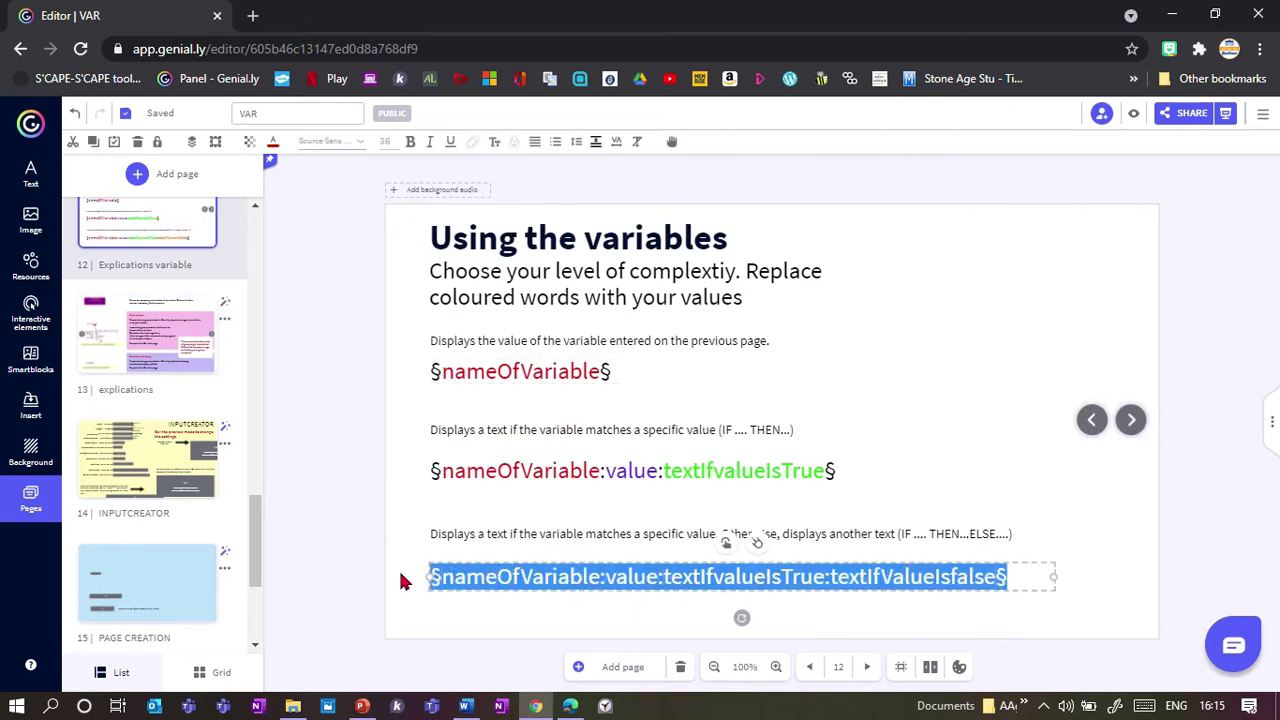
- Ungroup the groupe texte label and the conditional name text on page 5
left_click_drag(257, 563, 260, 357)
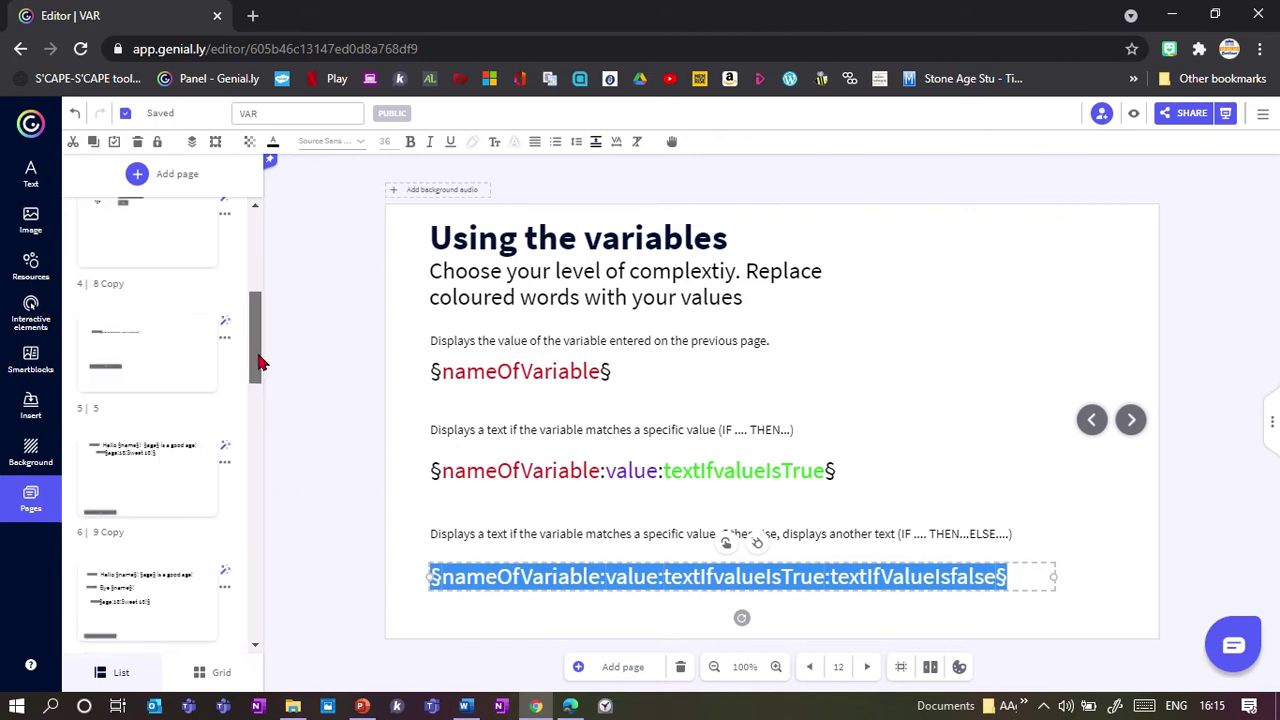
left_click(171, 371)
left_click(634, 301)
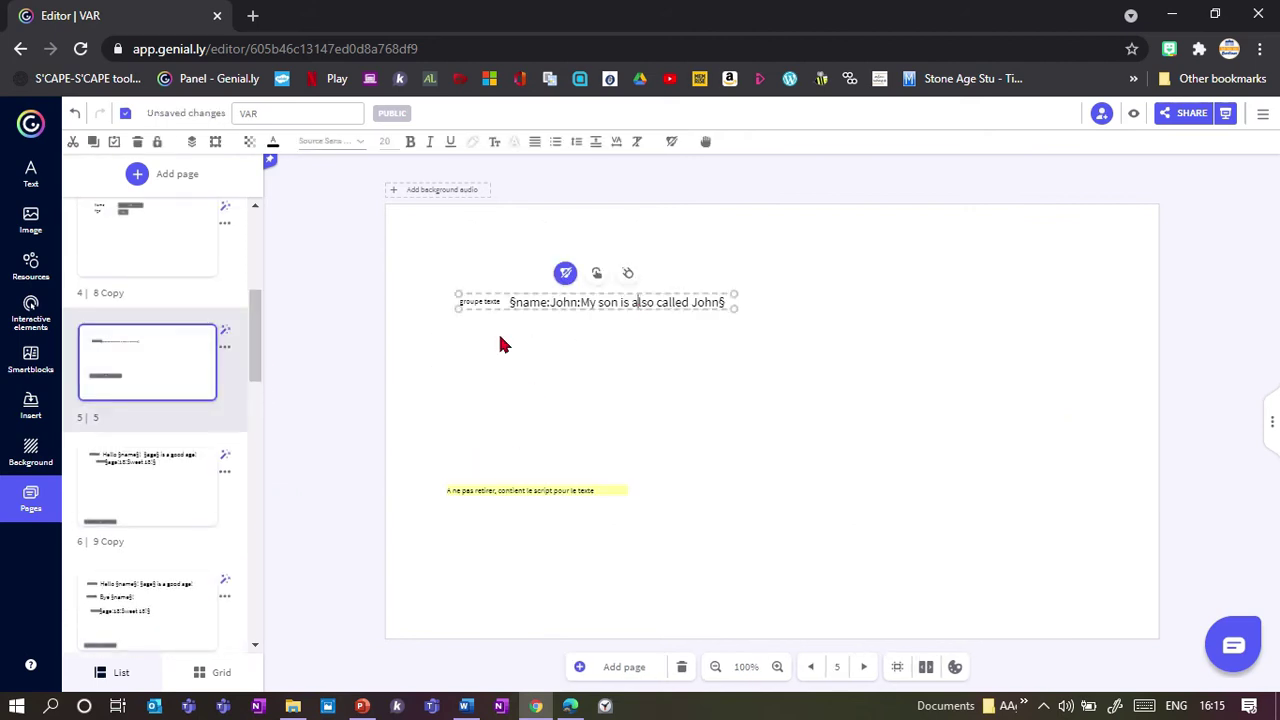
left_click(566, 272)
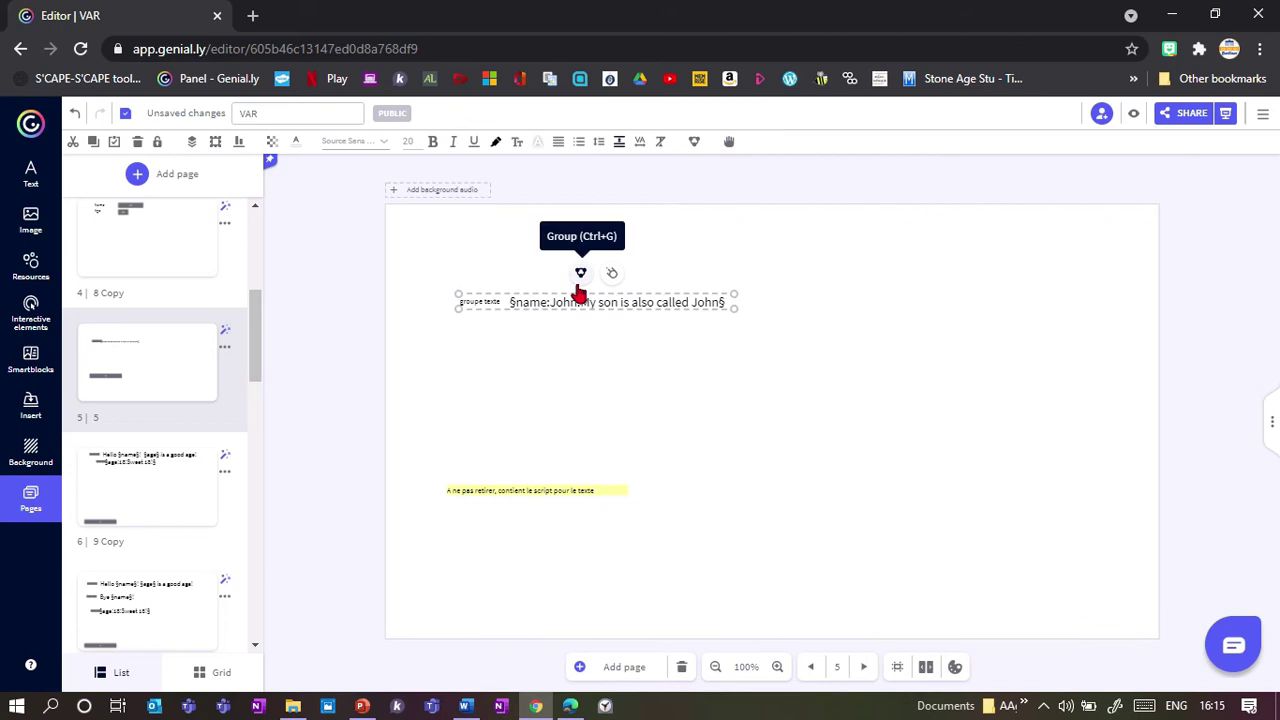
double_click(670, 302)
left_click(670, 304)
key("Escape")
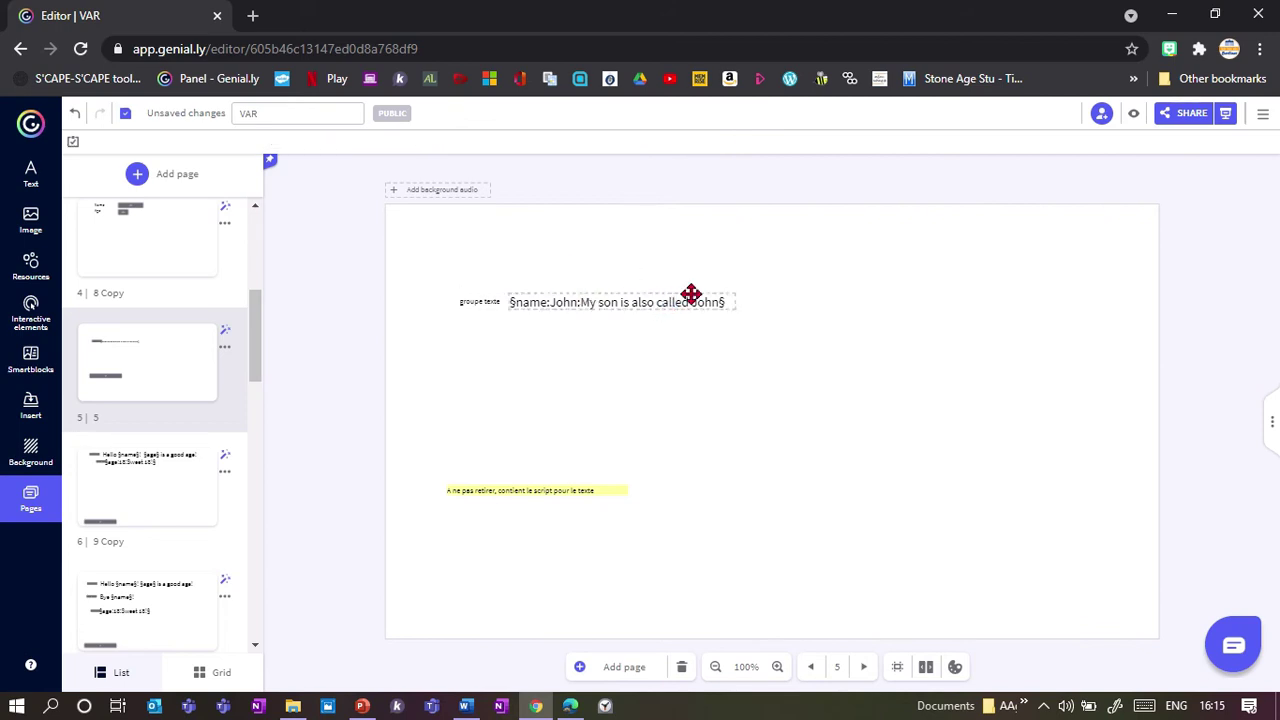
- Replace the conditional name text with the copied IF-THEN-ELSE placeholder and widen its box to fit on one line
left_click(680, 298)
double_click(680, 298)
key("ctrl+a")
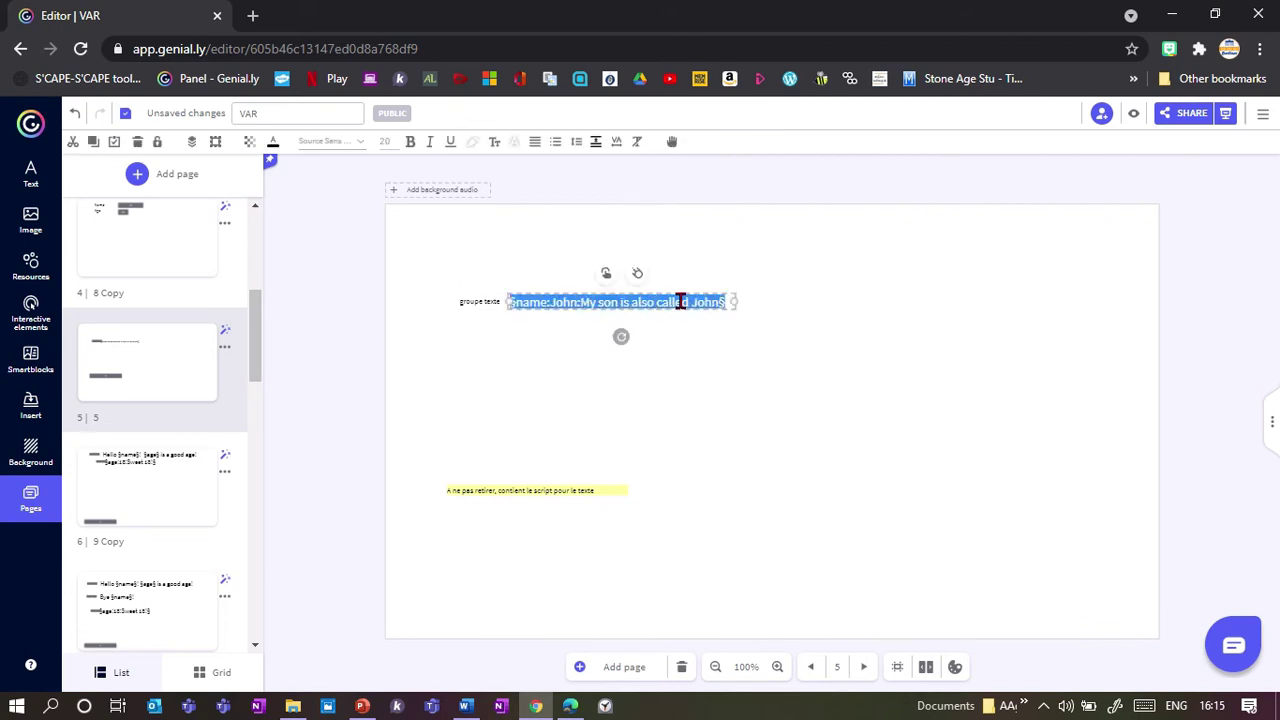
type("§nameOfVariable:value:textIfValueIsTrue:textIfValueIsfalse§")
left_click_drag(738, 306, 878, 310)
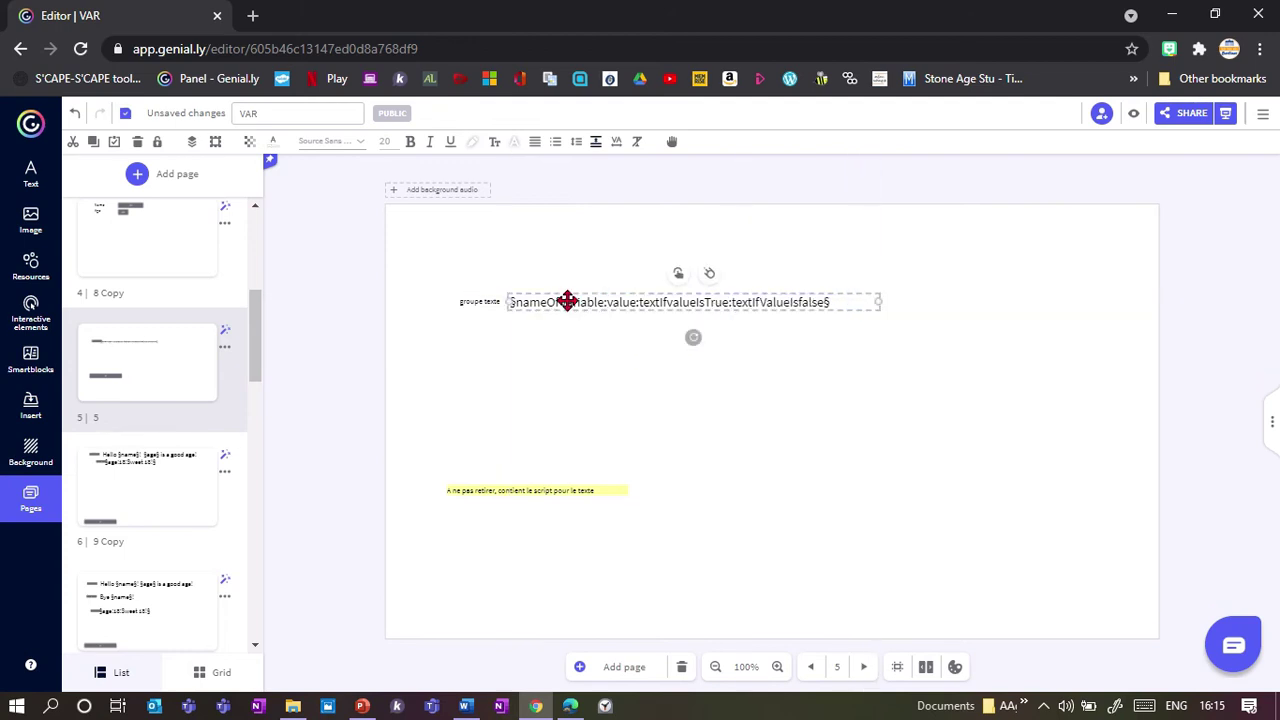
- Change the nameOfVariable placeholder in the IF-THEN-ELSE text to age
key("BackSpace")
key("BackSpace")
key("BackSpace")
key("BackSpace")
key("BackSpace")
key("BackSpace")
key("BackSpace")
key("BackSpace")
key("BackSpace")
key("BackSpace")
key("BackSpace")
key("BackSpace")
key("BackSpace")
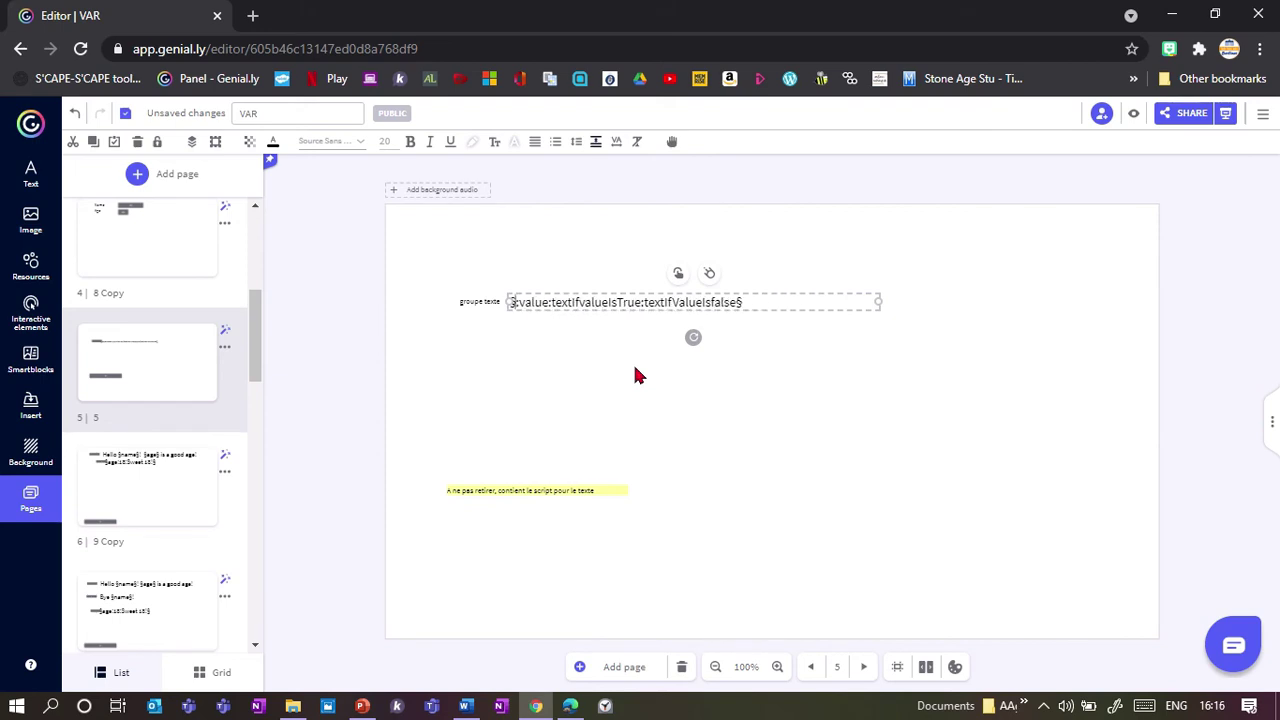
key("BackSpace")
type("age")
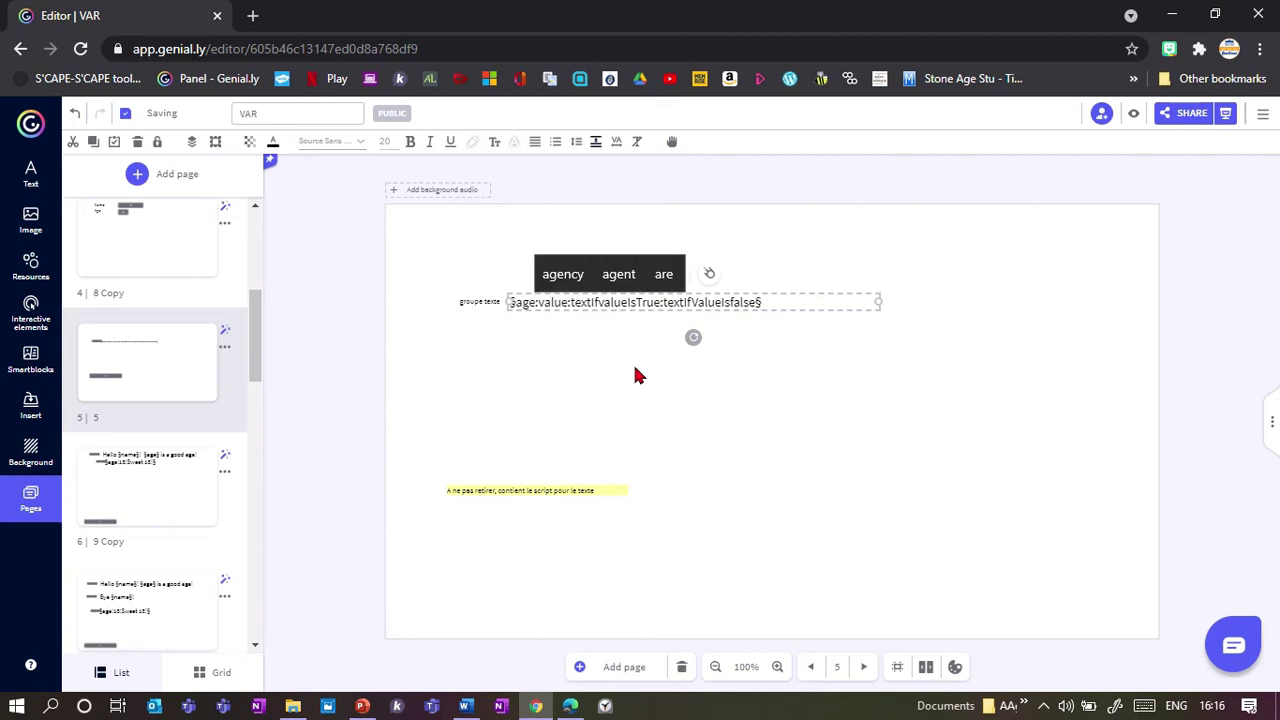
- Replace the value placeholder in the age conditional text with 18
key("Right")
key("Right")
key("Right")
key("Delete")
key("Delete")
key("Delete")
key("BackSpace")
key("BackSpace")
type("18")
- Replace the textIfvalueIsTrue placeholder in the age condition with "You are an adult now", keeping the colon separator
key("Left")
key("Left")
key("Left")
key("Left")
key("Left")
key("Left")
key("Left")
key("Left")
key("Left")
key("Left")
key("Left")
key("Left")
key("Left")
key("Left")
key("Left")
key("Left")
key("Left")
key("Left")
key("Left")
key("Left")
key("Right")
key("Right")
key("Right")
key("Right")
key("Right")
key("Right")
key("Right")
key("Right")
key("Right")
key("BackSpace")
key("BackSpace")
key("BackSpace")
key("BackSpace")
key("BackSpace")
key("BackSpace")
key("BackSpace")
key("BackSpace")
key("BackSpace")
key("BackSpace")
key("BackSpace")
key("BackSpace")
key("BackSpace")
key("BackSpace")
key("BackSpace")
key("BackSpace")
key("BackSpace")
type("You are an adult now:")
- Replace the textIfValueIsfalse placeholder with "good age" and group the conditional text with its groupe texte label
key("Right")
key("Right")
key("Right")
key("Right")
key("Right")
key("Right")
key("Right")
key("Right")
key("Right")
key("Right")
key("Right")
key("Right")
key("Right")
key("Right")
key("Right")
key("Right")
key("Right")
key("Right")
key("BackSpace")
key("BackSpace")
key("BackSpace")
key("BackSpace")
key("BackSpace")
key("BackSpace")
key("BackSpace")
key("BackSpace")
key("BackSpace")
key("BackSpace")
key("BackSpace")
key("BackSpace")
key("BackSpace")
key("BackSpace")
key("BackSpace")
key("BackSpace")
key("BackSpace")
key("BackSpace")
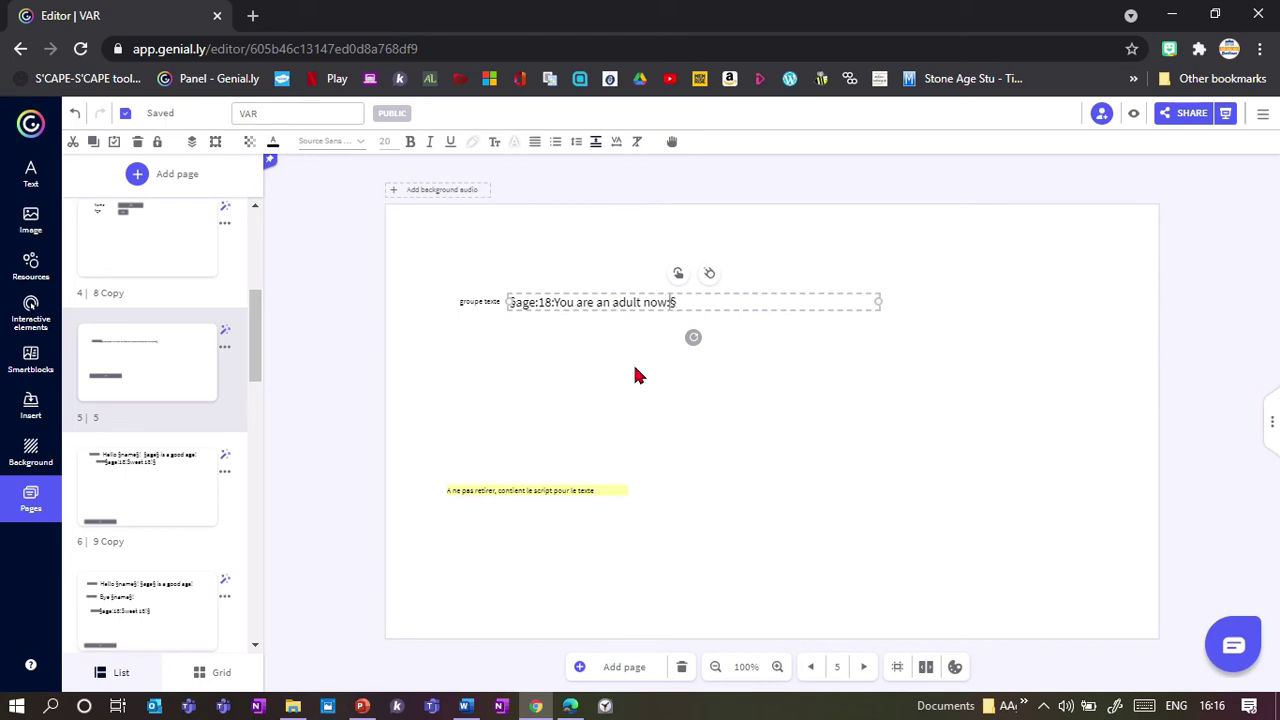
type("good age")
left_click_drag(426, 347, 647, 258)
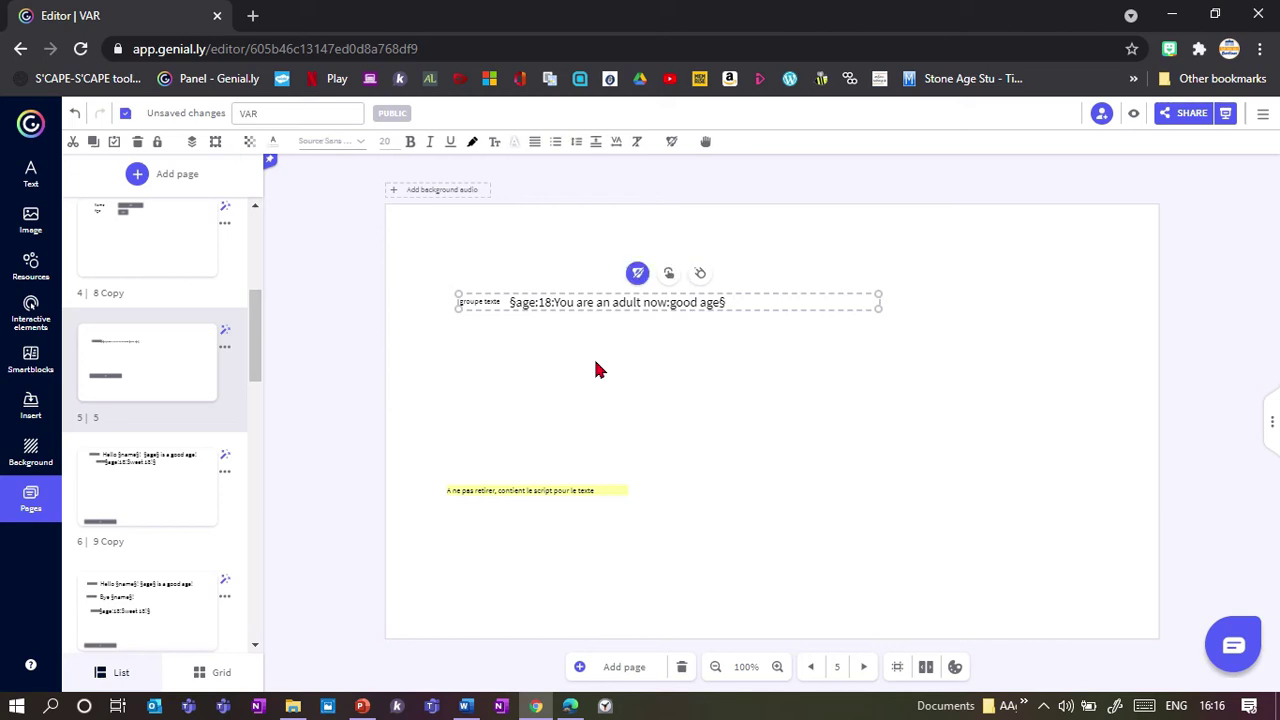
- Preview the presentation from page 4, testing the conditional text with age 14 and with a second age
left_click(108, 244)
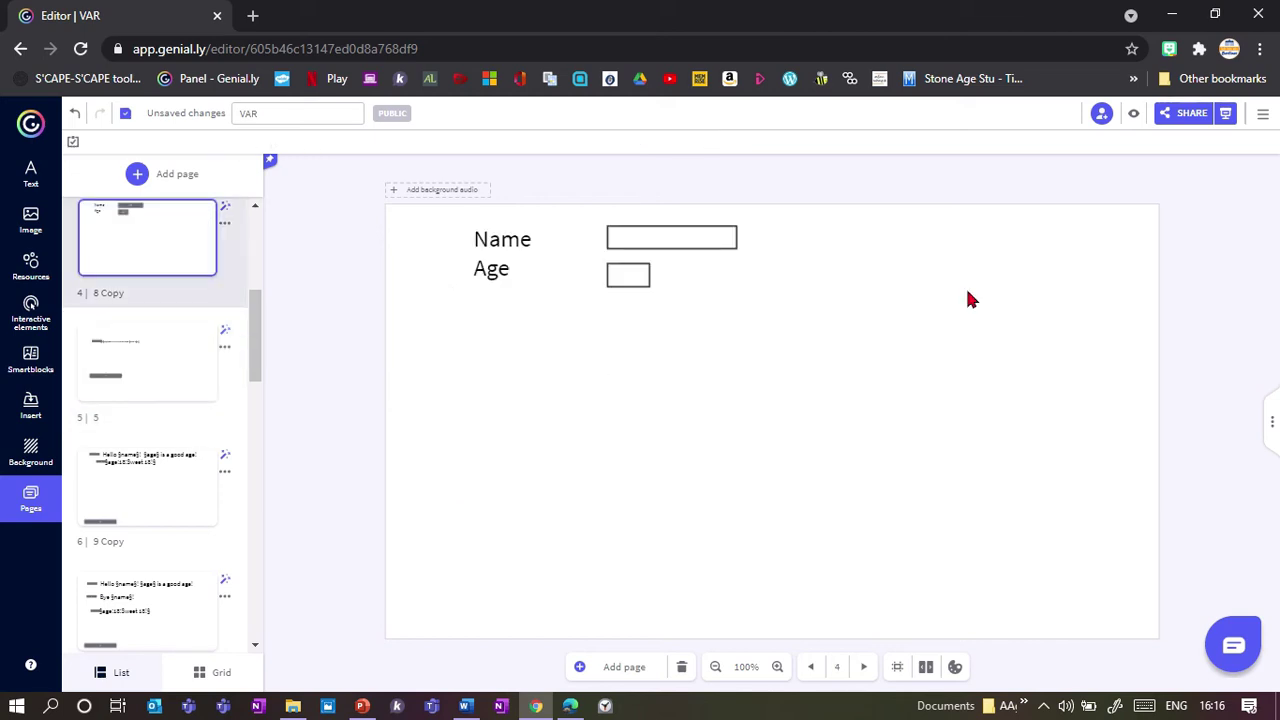
left_click(1133, 114)
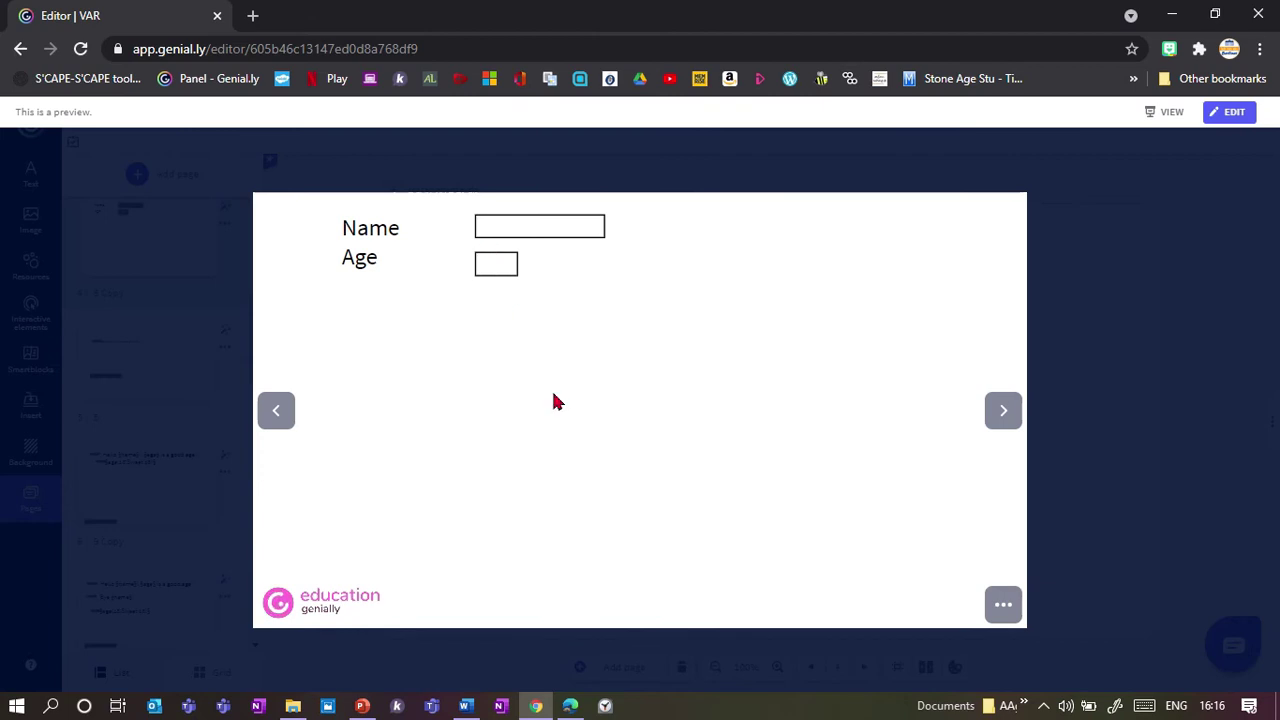
type("14")
left_click(1013, 427)
left_click(277, 430)
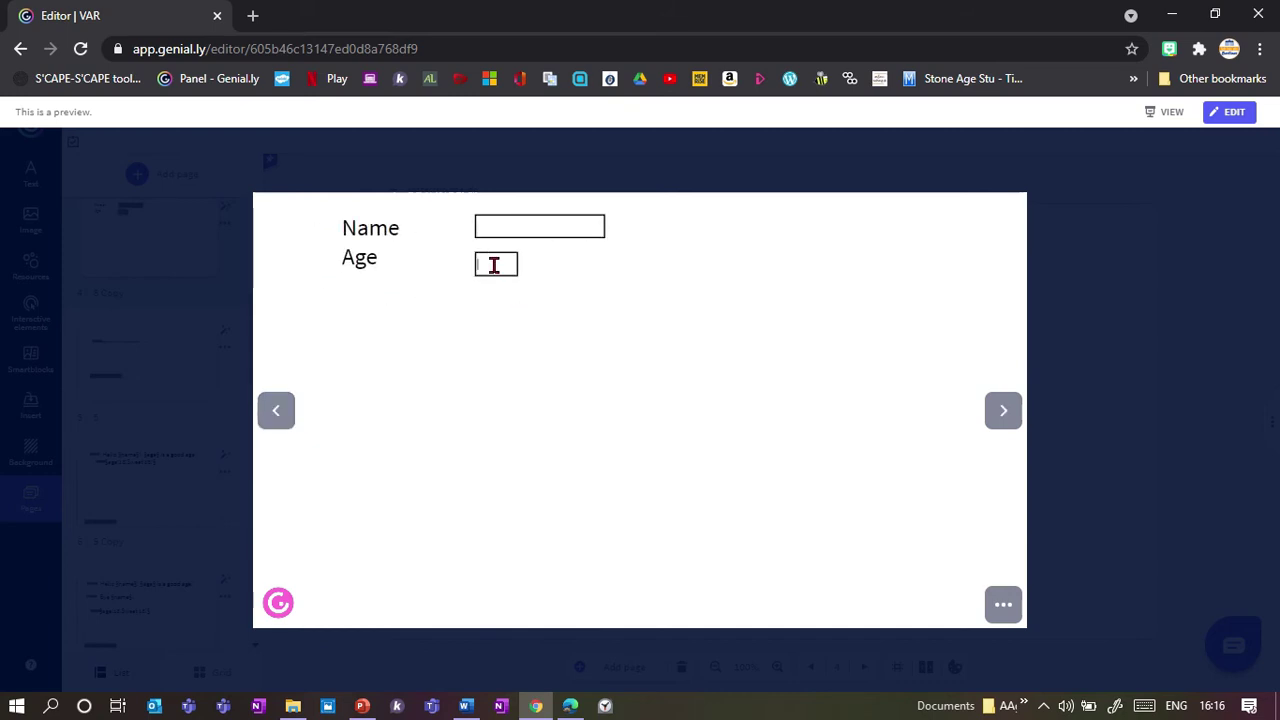
left_click(1004, 410)
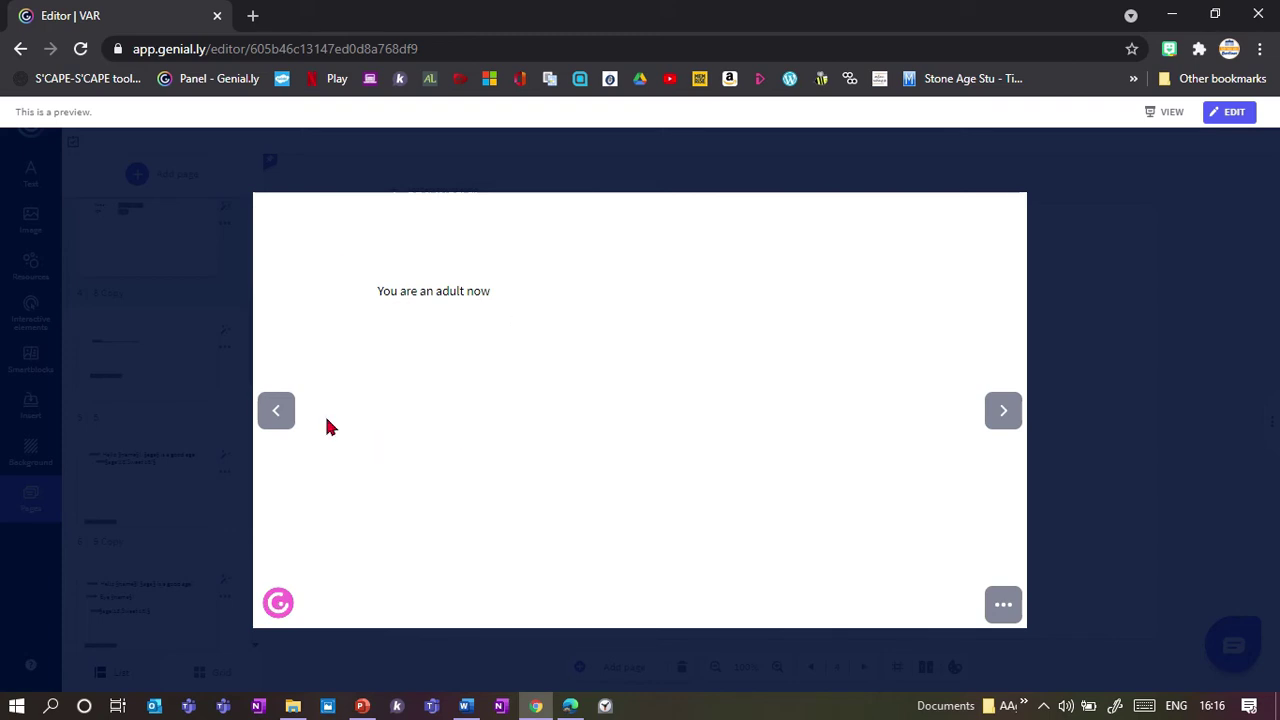
left_click(281, 418)
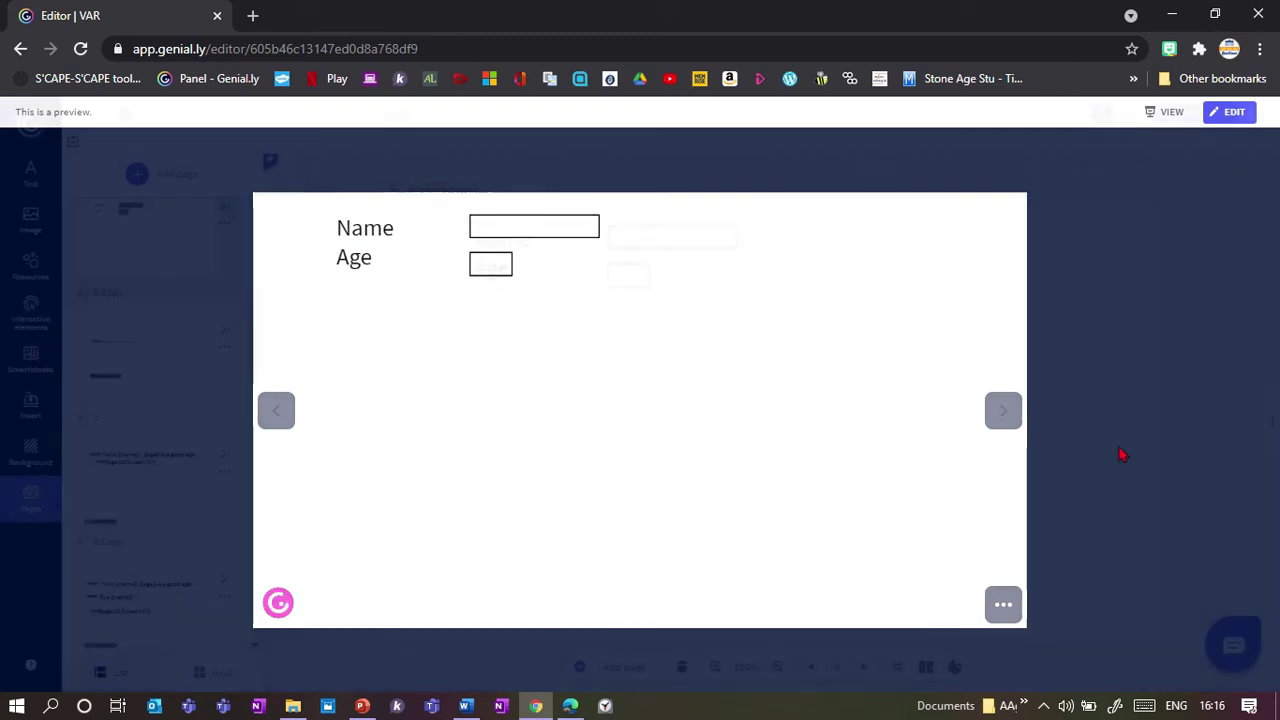
key("Escape")
- Remove the ":good age" ELSE part from the age conditional text on page 5
left_click(126, 497)
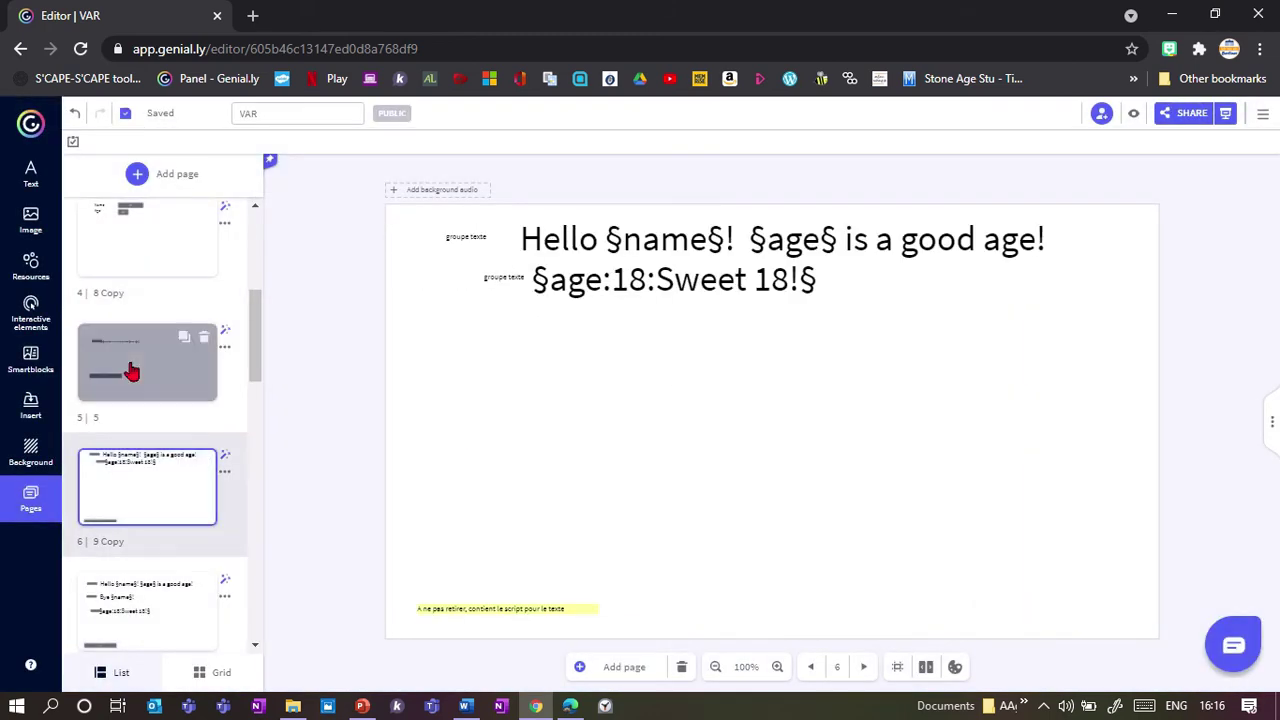
left_click(131, 372)
left_click(723, 298)
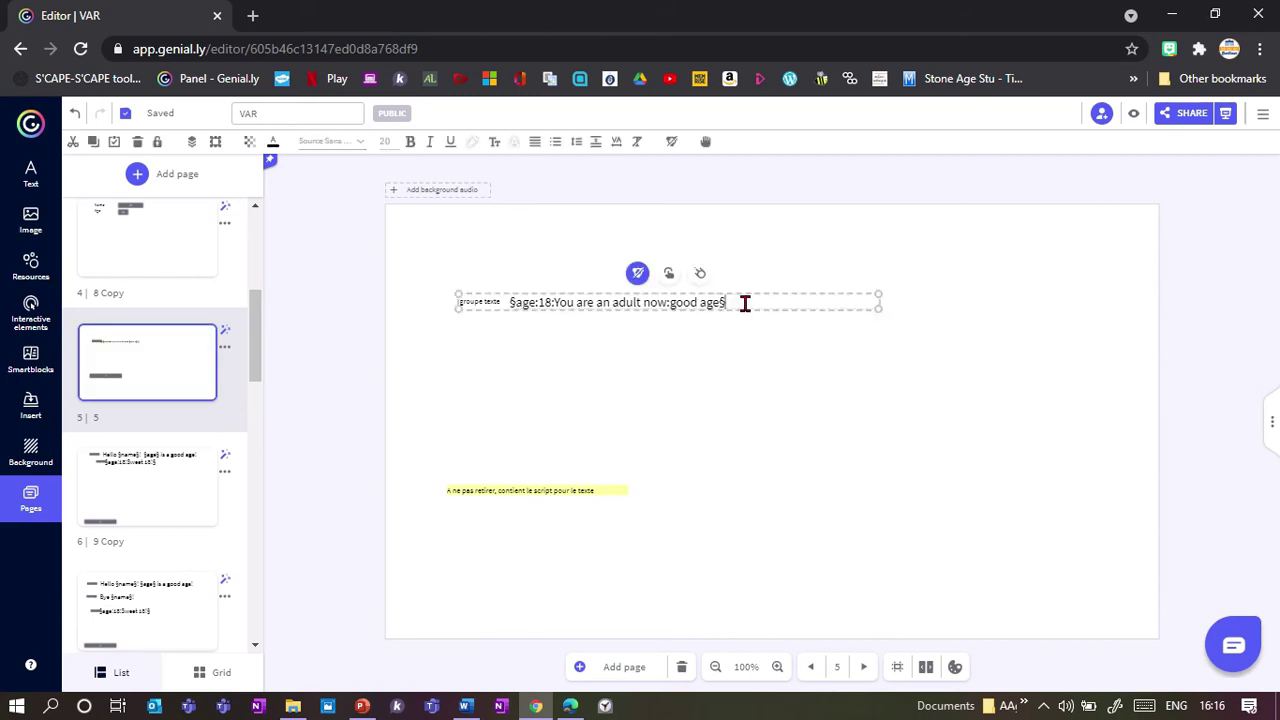
left_click_drag(670, 315, 718, 304)
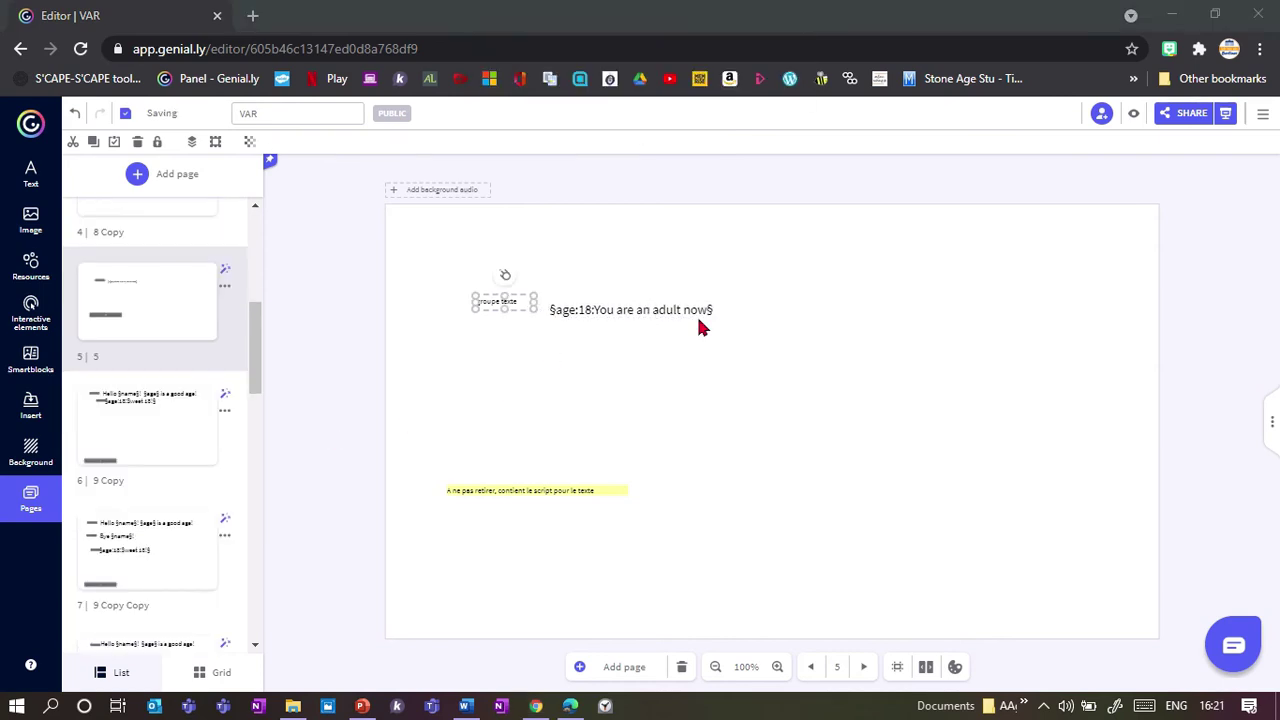
- Duplicate the condition §age:18:You are an adult now§ directly after itself in the same text box
left_click(720, 309)
left_click(722, 309)
left_click_drag(722, 309, 533, 313)
key("ctrl+c")
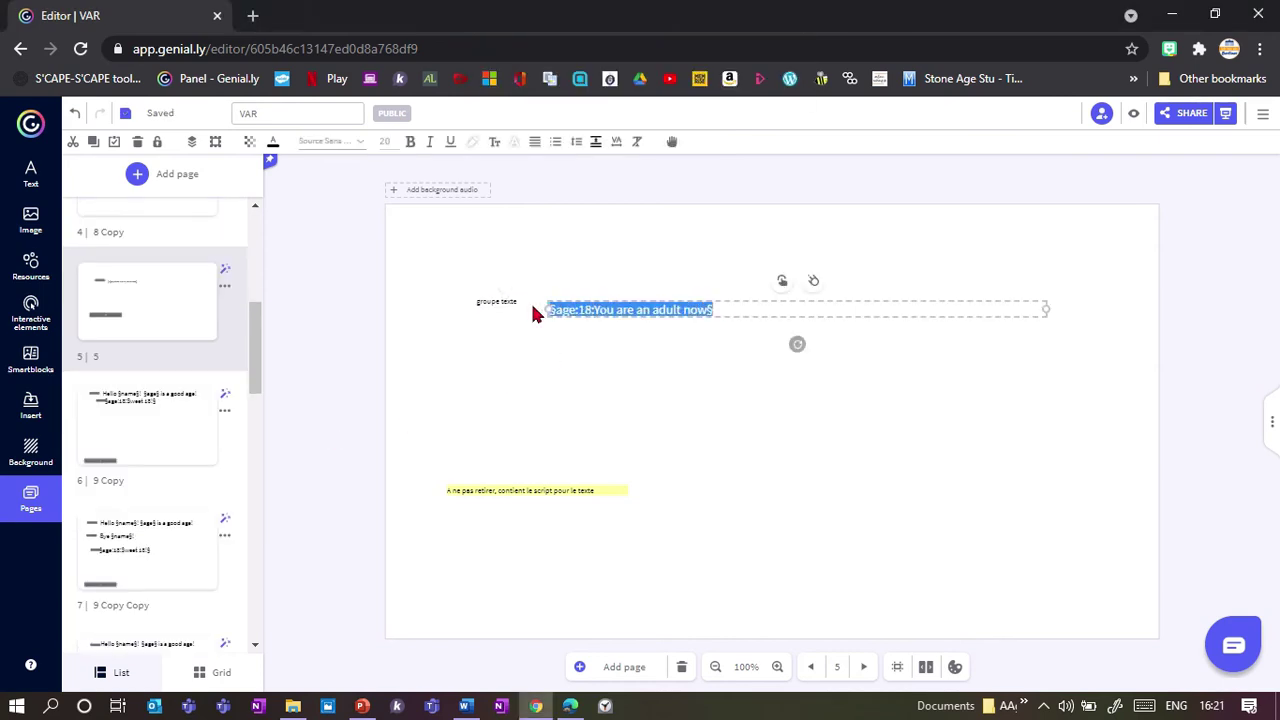
left_click(714, 308)
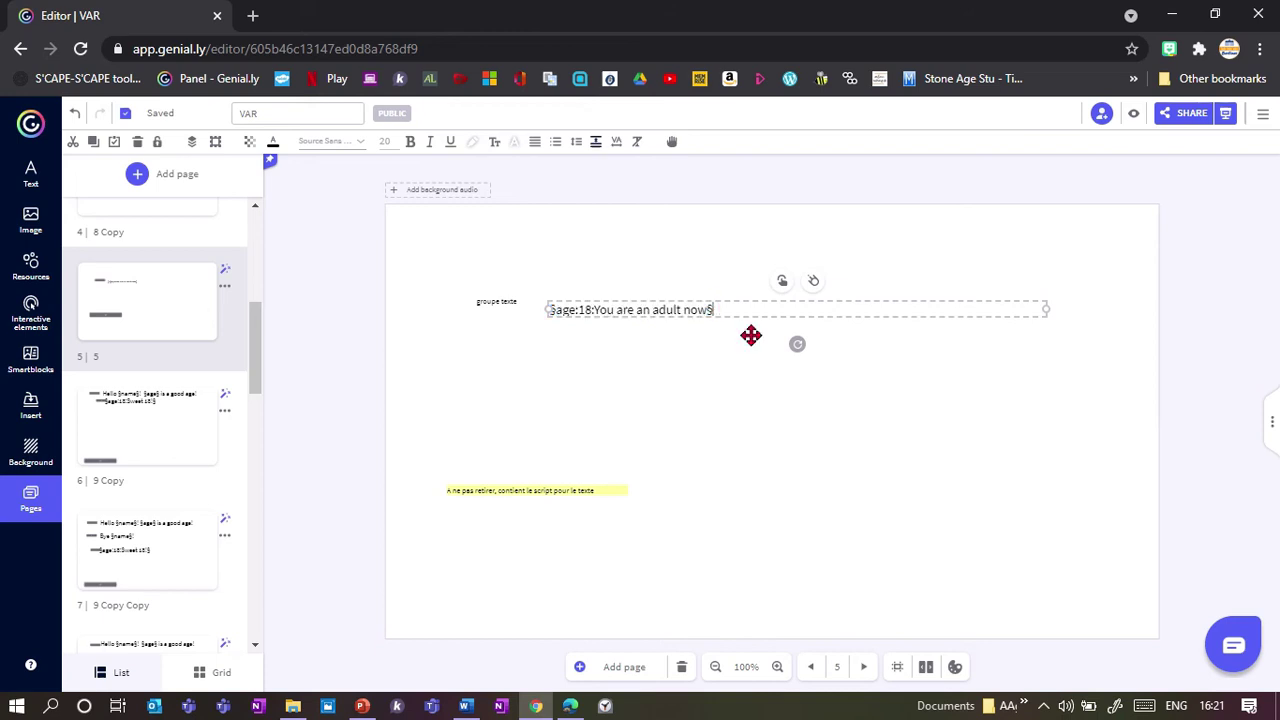
key("ctrl+v")
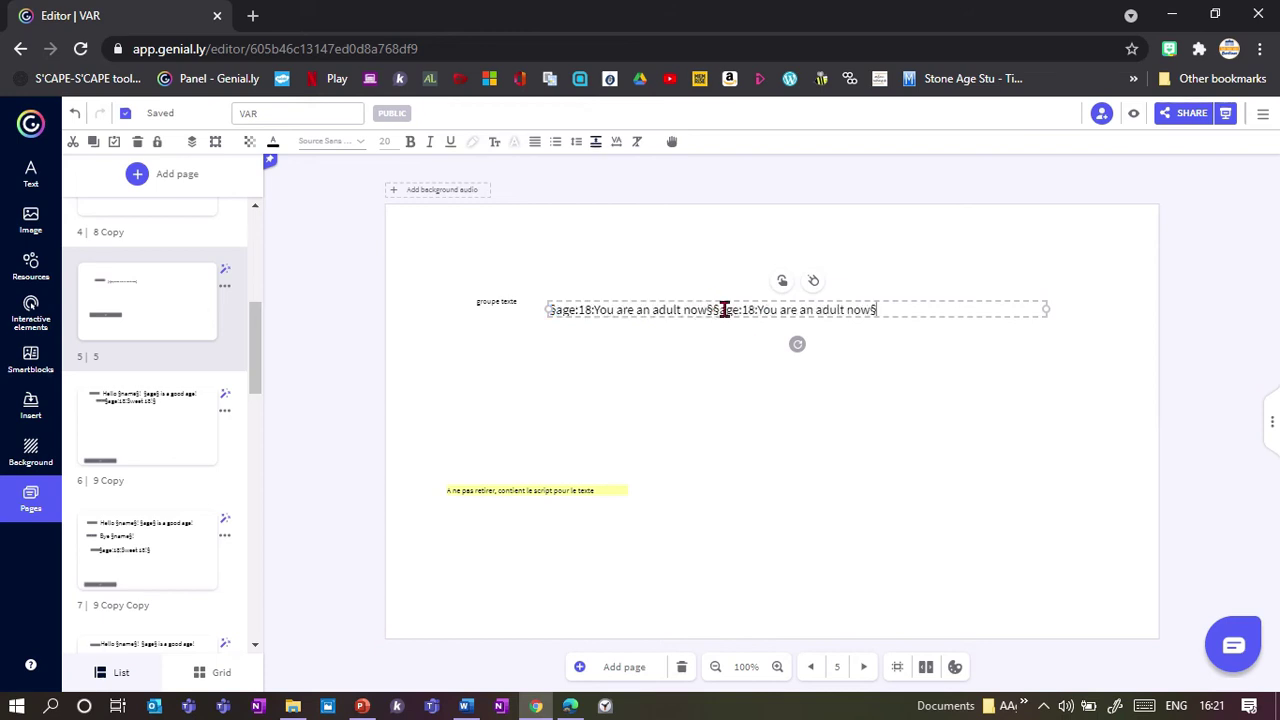
- Change the second condition's value to 50 and its text to "You are old"
left_click(754, 311)
key("BackSpace")
key("BackSpace")
key("BackSpace")
type("50")
key("BackSpace")
key("BackSpace")
key("BackSpace")
key("BackSpace")
key("BackSpace")
key("BackSpace")
key("BackSpace")
key("BackSpace")
key("BackSpace")
key("BackSpace")
key("BackSpace")
key("BackSpace")
key("BackSpace")
key("BackSpace")
key("BackSpace")
key("BackSpace")
type("are old")
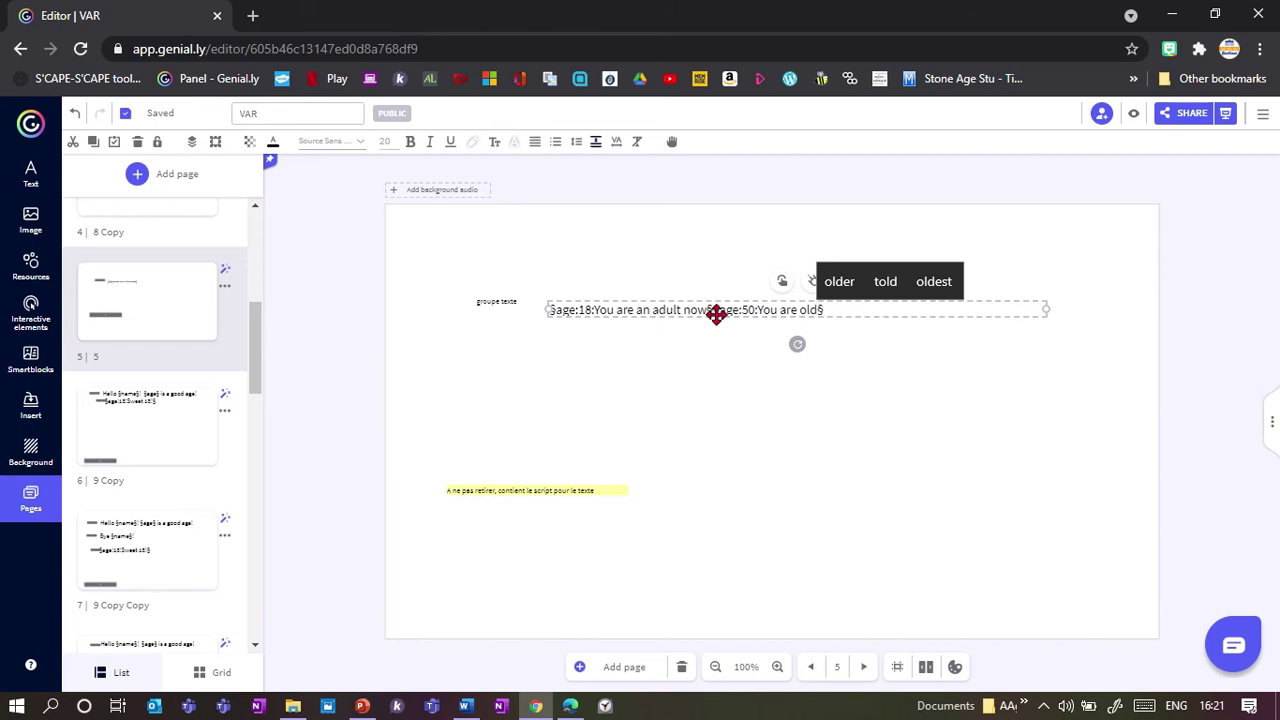
- Append a copy of the §age:50:You are old§ condition to the end of the conditional text
scroll(714, 314, "up", 5, "ctrl")
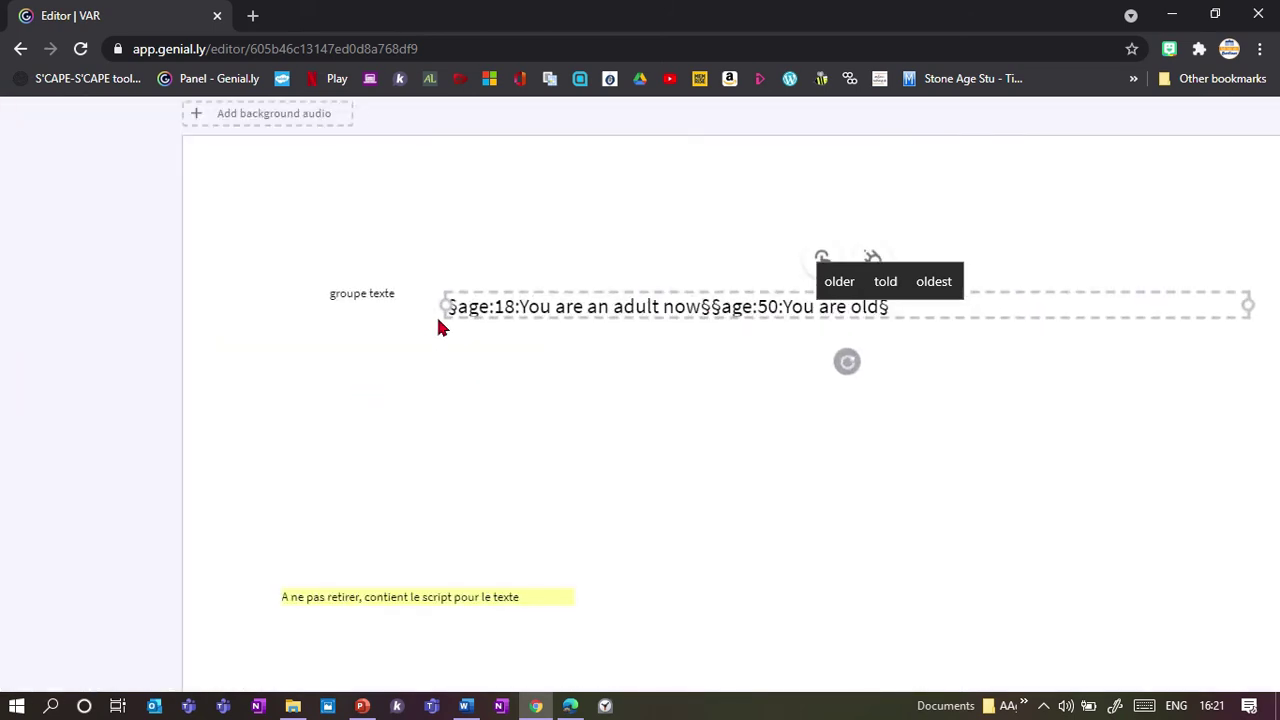
left_click(463, 388)
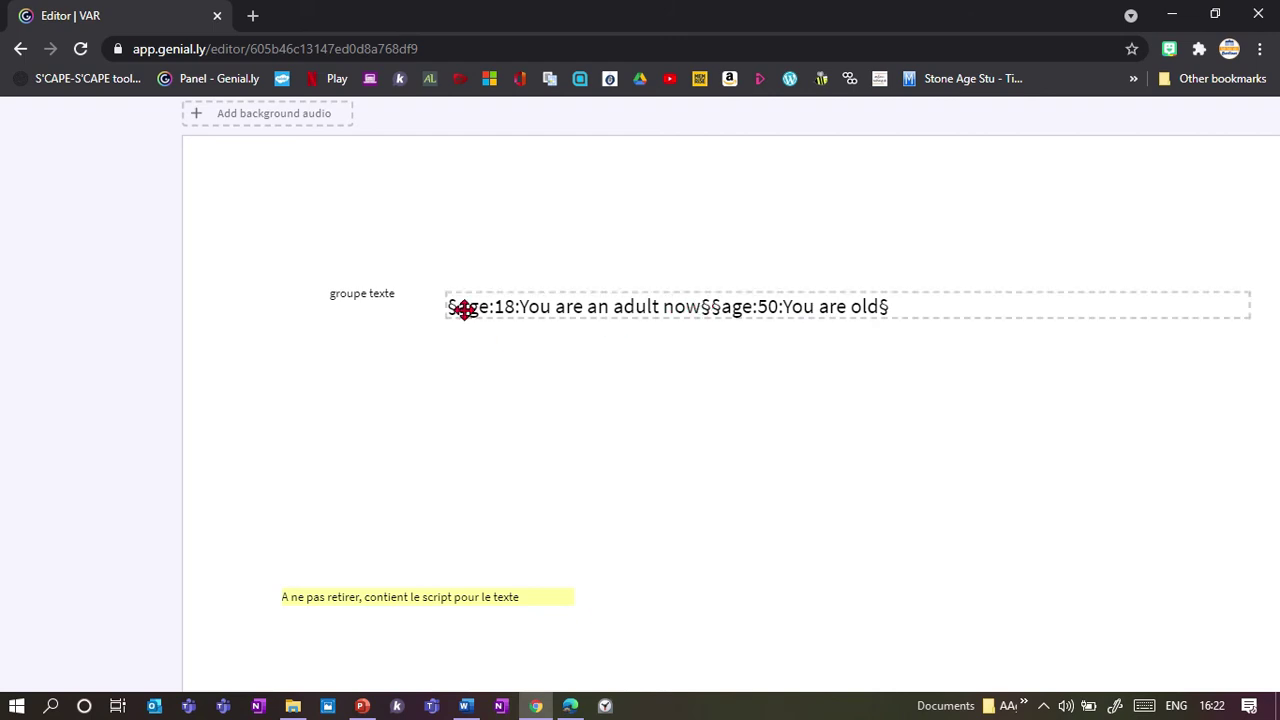
left_click(890, 305)
left_click_drag(889, 306, 727, 297)
key("ctrl+c")
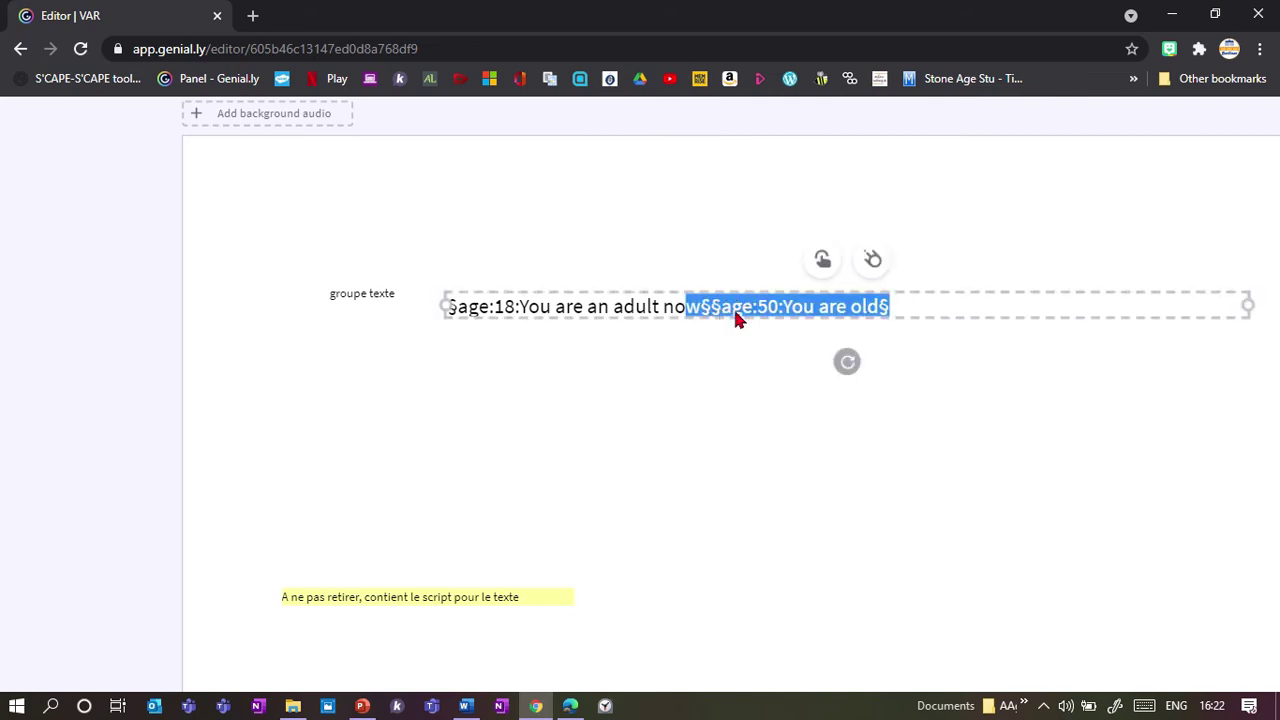
left_click(937, 302)
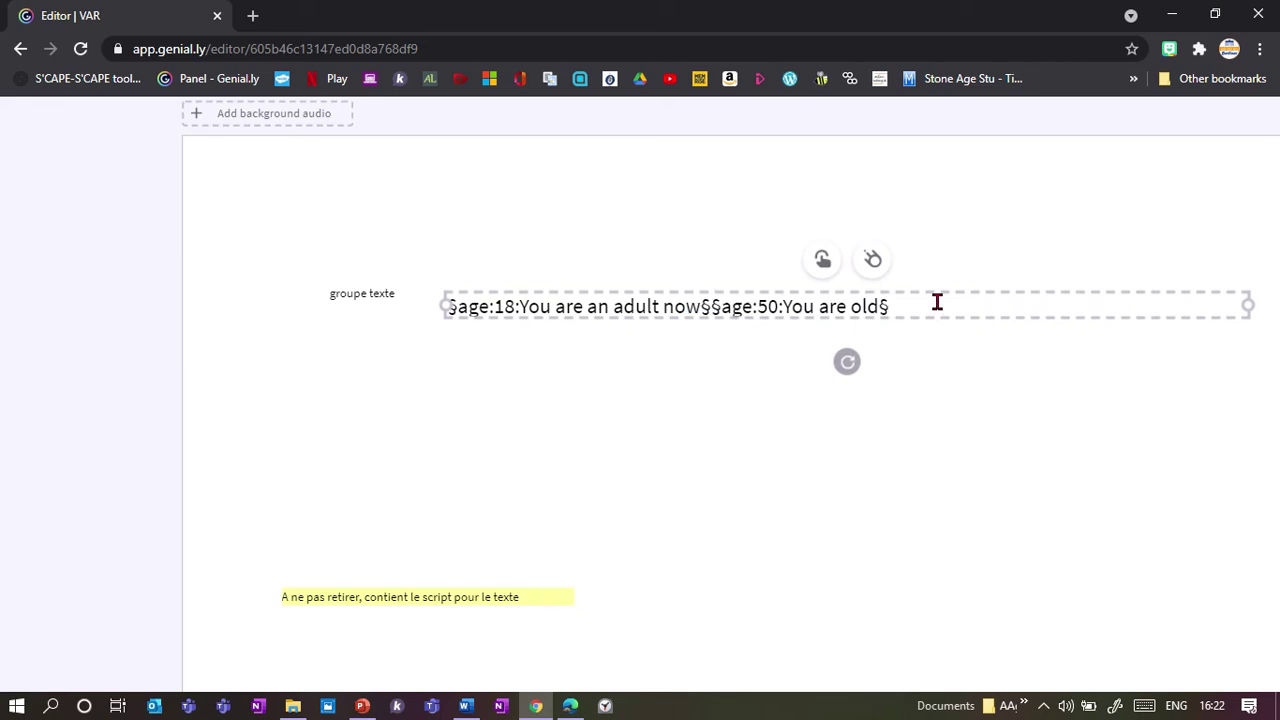
key("ctrl+v")
left_click(902, 306)
key("BackSpace")
- Change the third condition's value to 20 and its text to "Great time!"
double_click(946, 306)
type("20")
key("BackSpace")
key("BackSpace")
key("BackSpace")
key("BackSpace")
key("BackSpace")
key("BackSpace")
key("BackSpace")
key("BackSpace")
key("BackSpace")
key("BackSpace")
key("BackSpace")
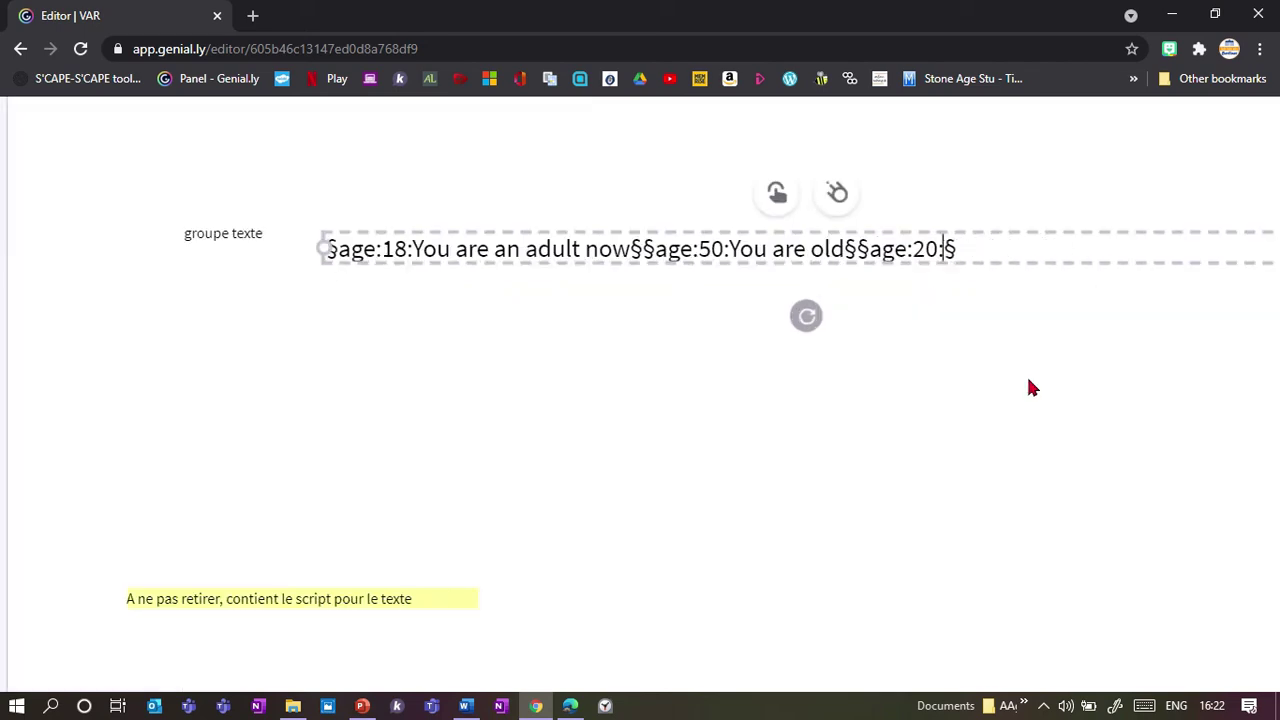
type("Great time!")
left_click(826, 443)
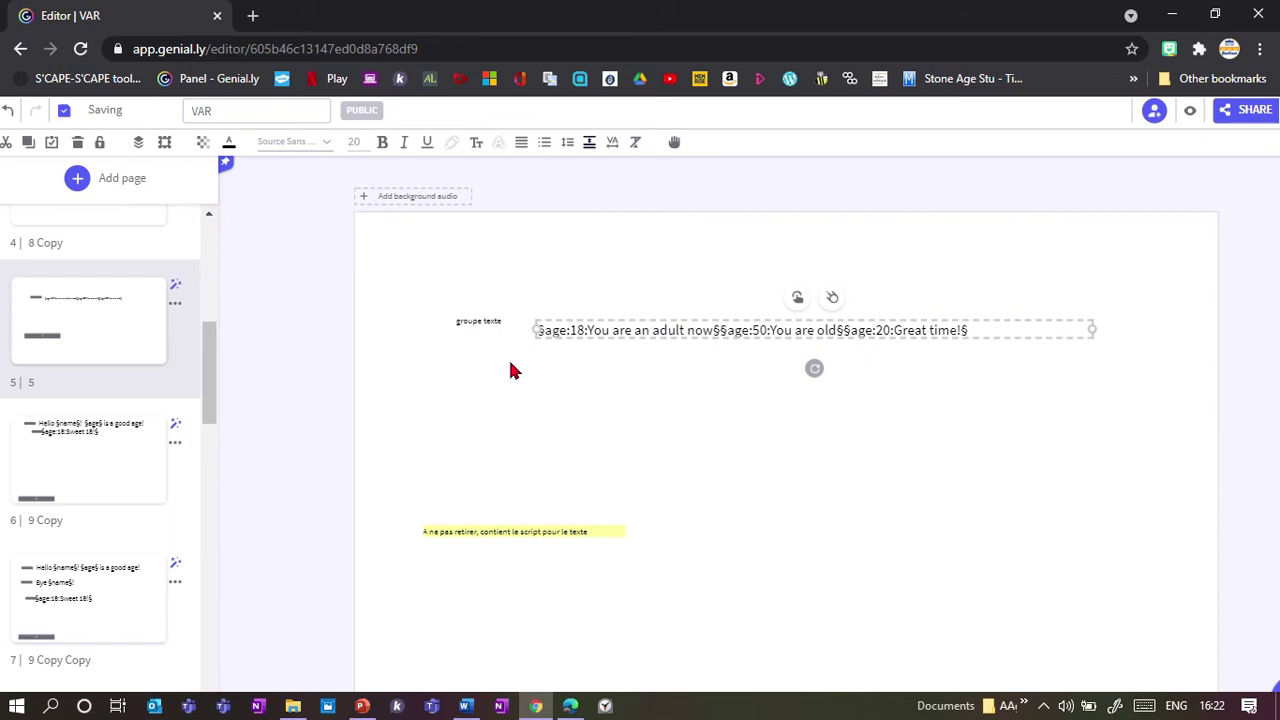
- Preview the presentation from the Name and Age page, enter 18 as the age and advance to the conditional text page
scroll(80, 377, "up", 1)
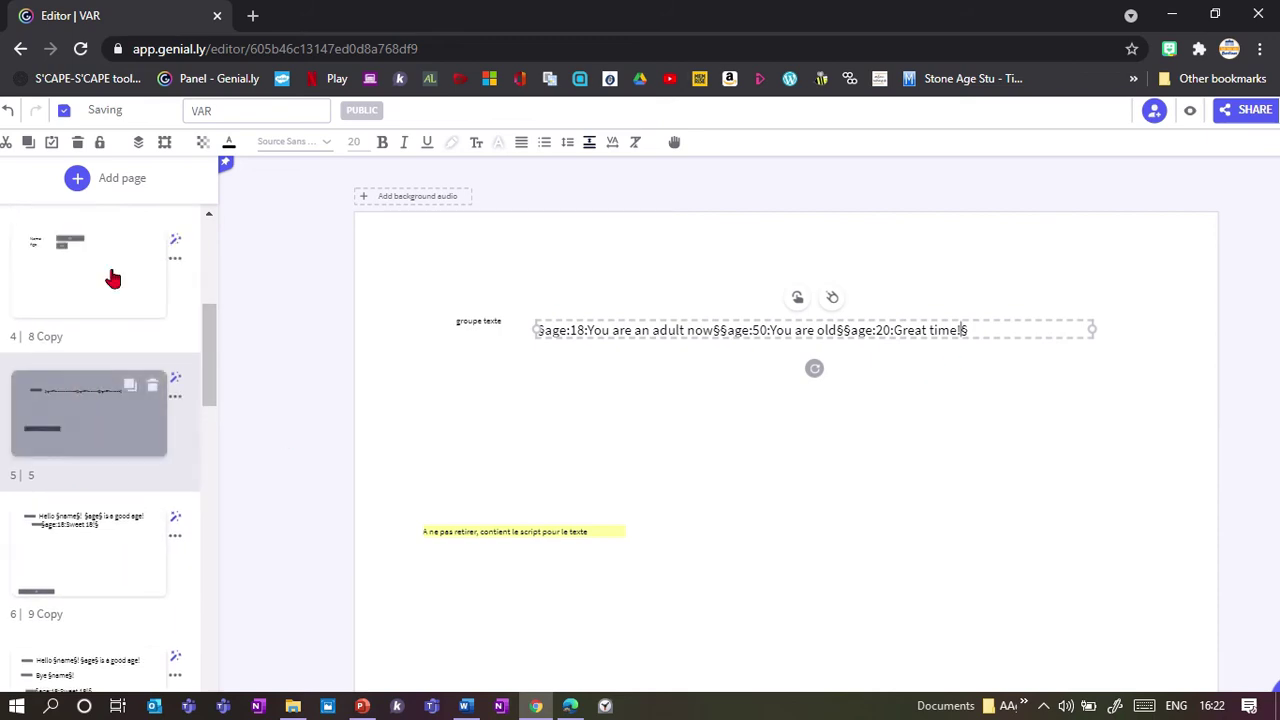
left_click(84, 283)
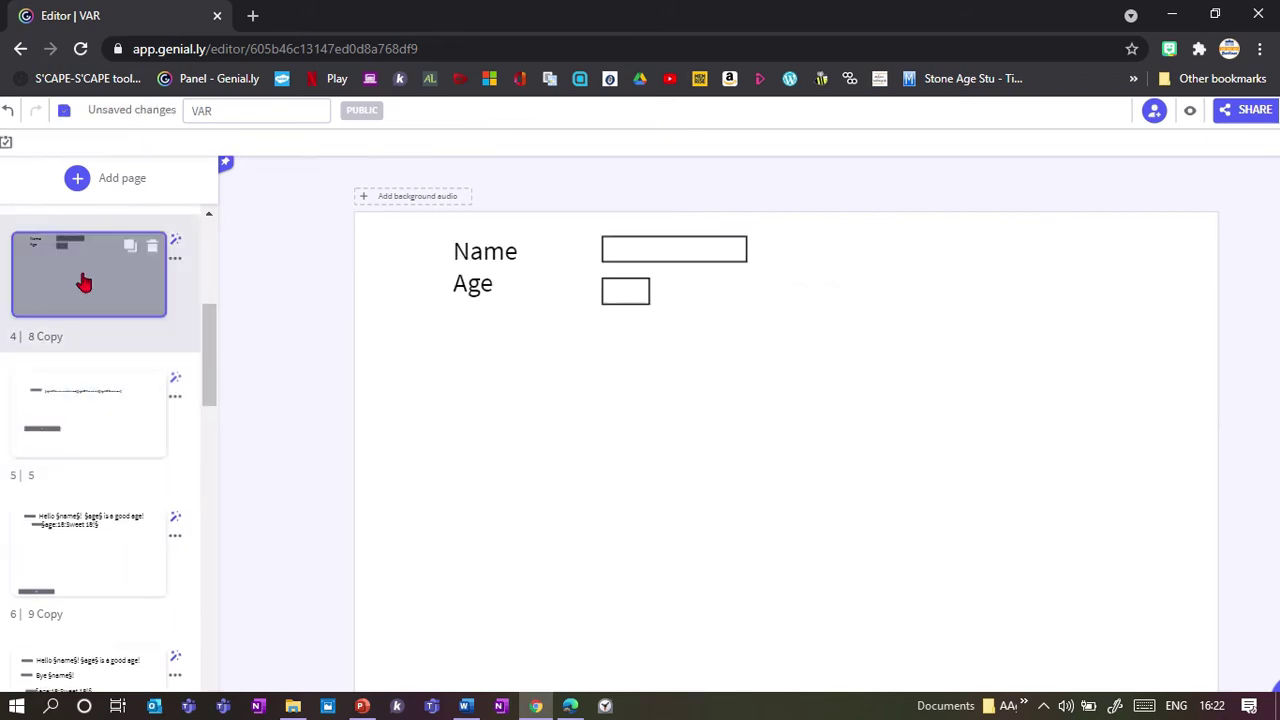
left_click(620, 295)
left_click(1190, 110)
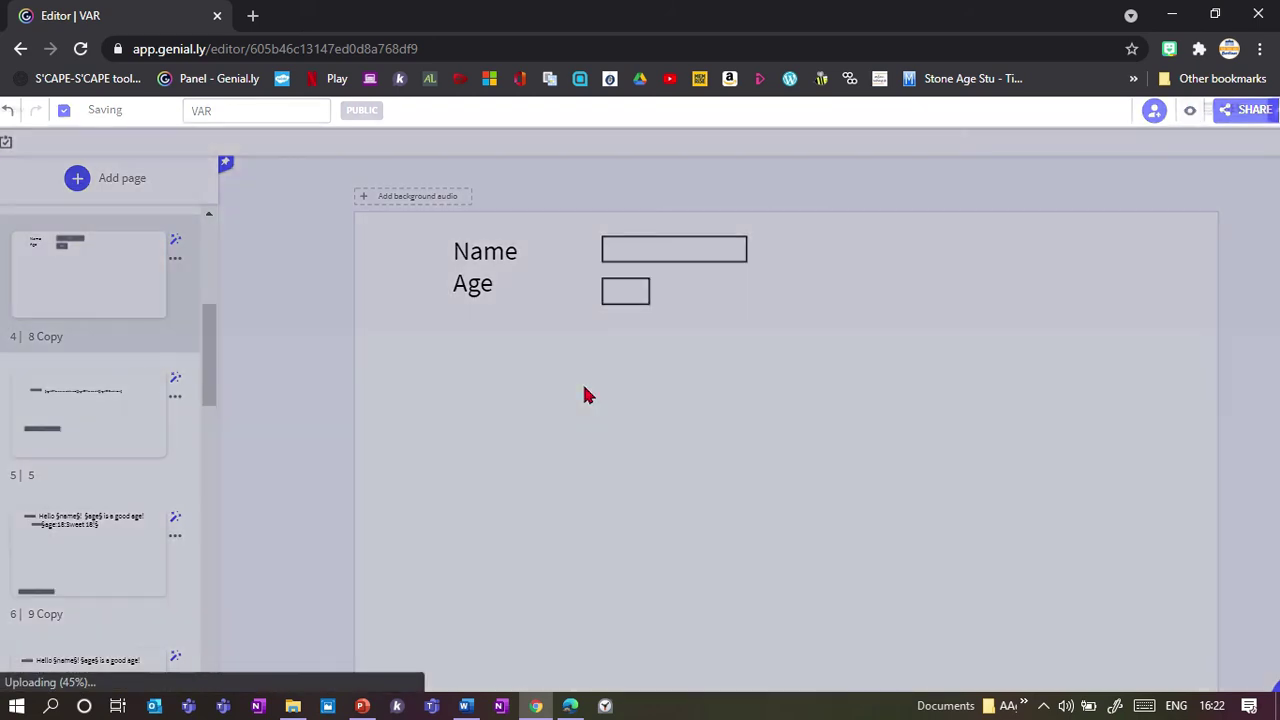
left_click(474, 277)
type("18")
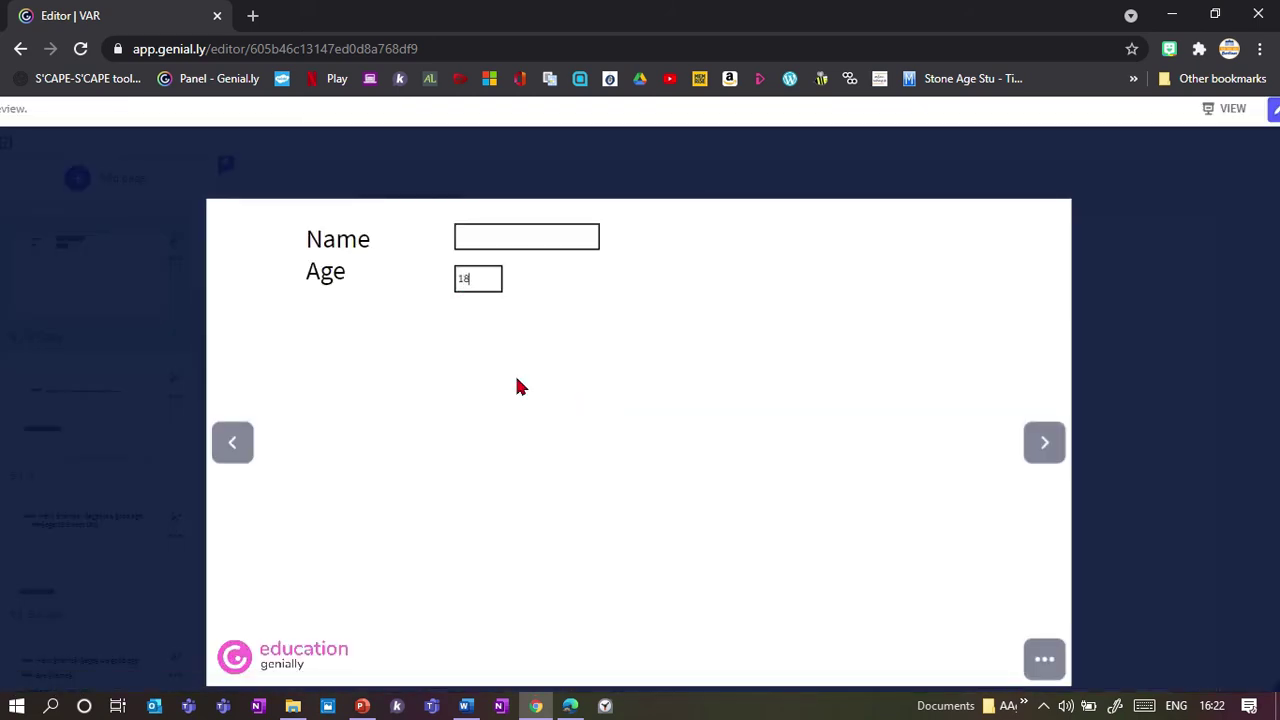
left_click(1041, 458)
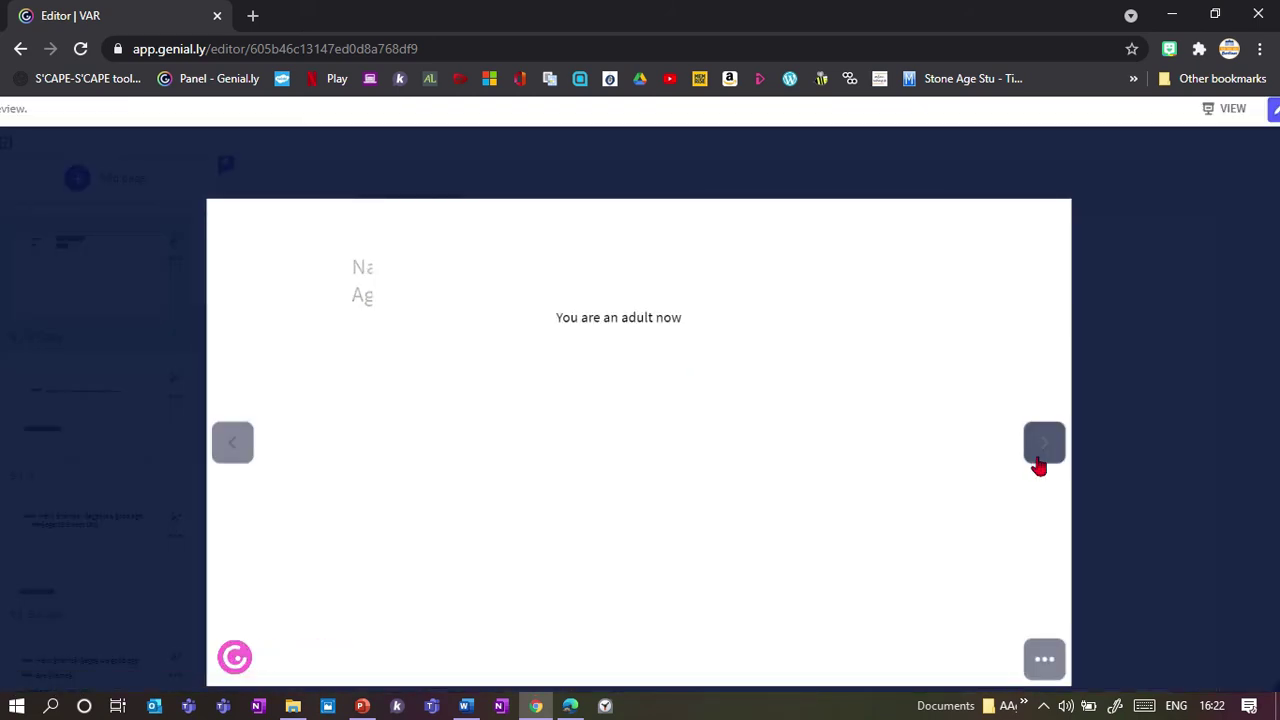
- Test the conditional text with ages 33 and 50, returning to the form between tries, and close the preview
left_click(219, 453)
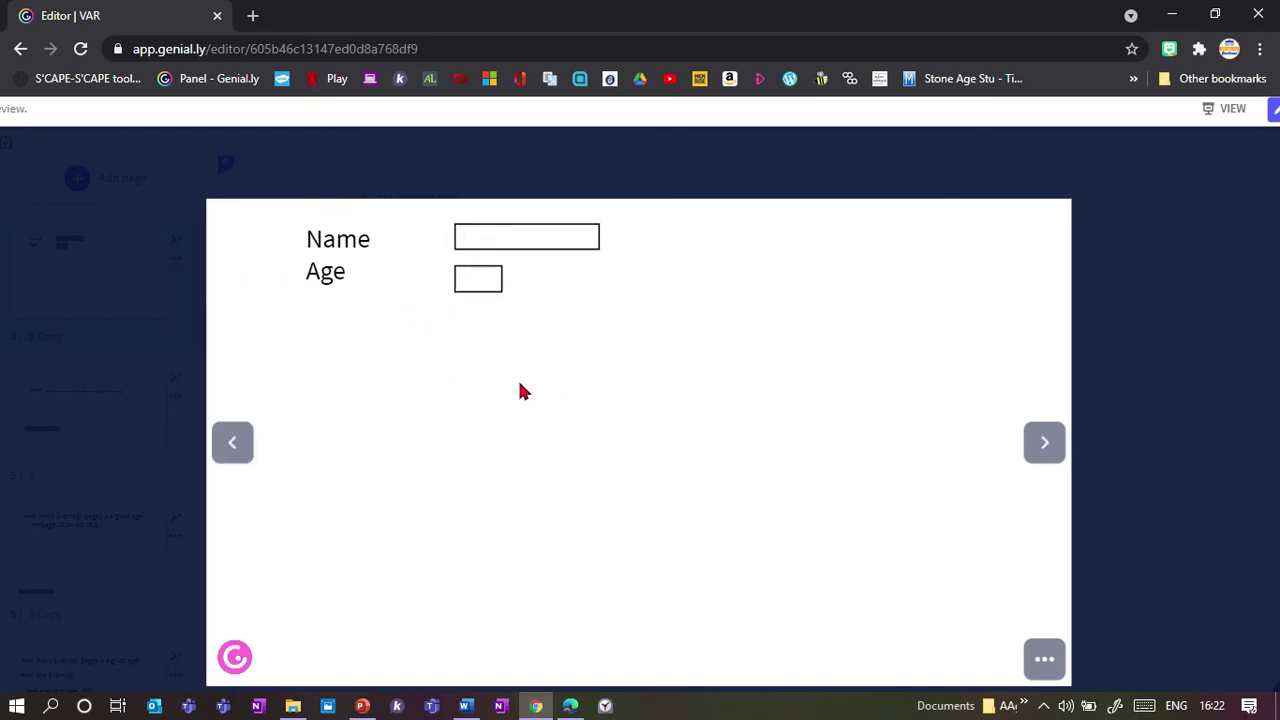
type("33")
left_click(1038, 446)
left_click(246, 456)
left_click(478, 279)
left_click(1043, 443)
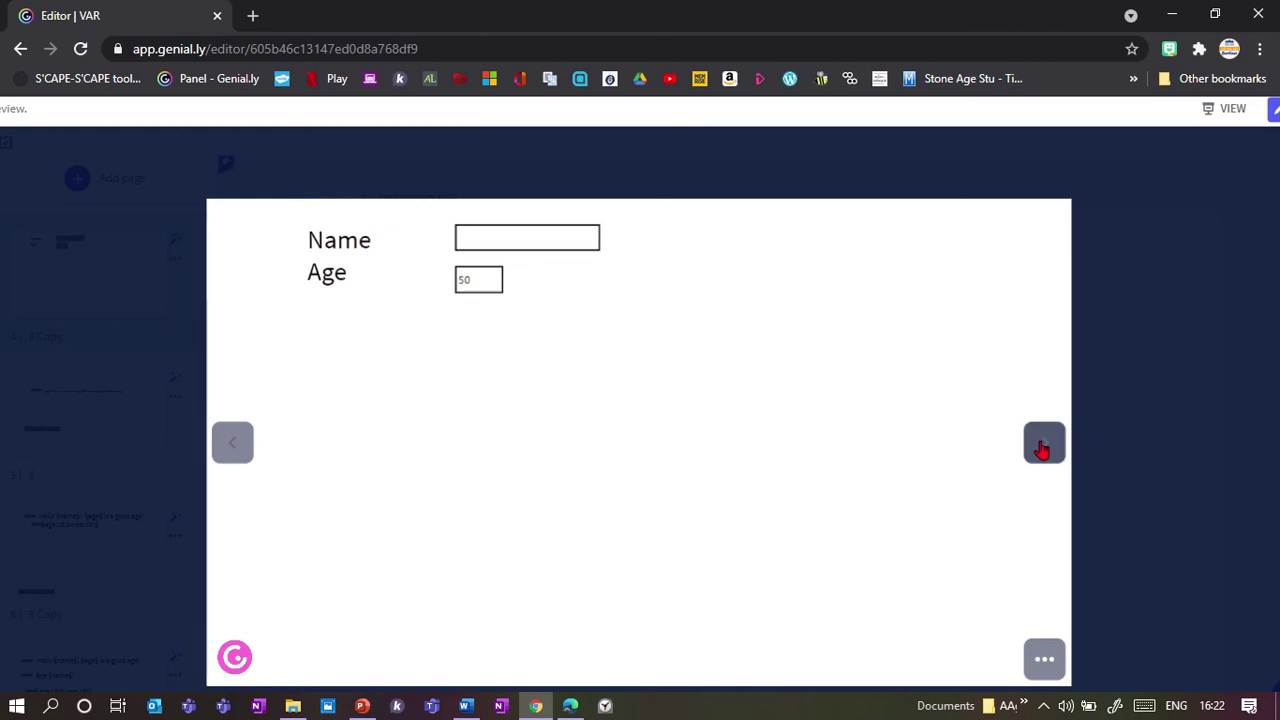
left_click(226, 458)
left_click(1157, 434)
- On the "Do you like games?" page, move the green tick and red cross button groups slightly upward
left_click(100, 428)
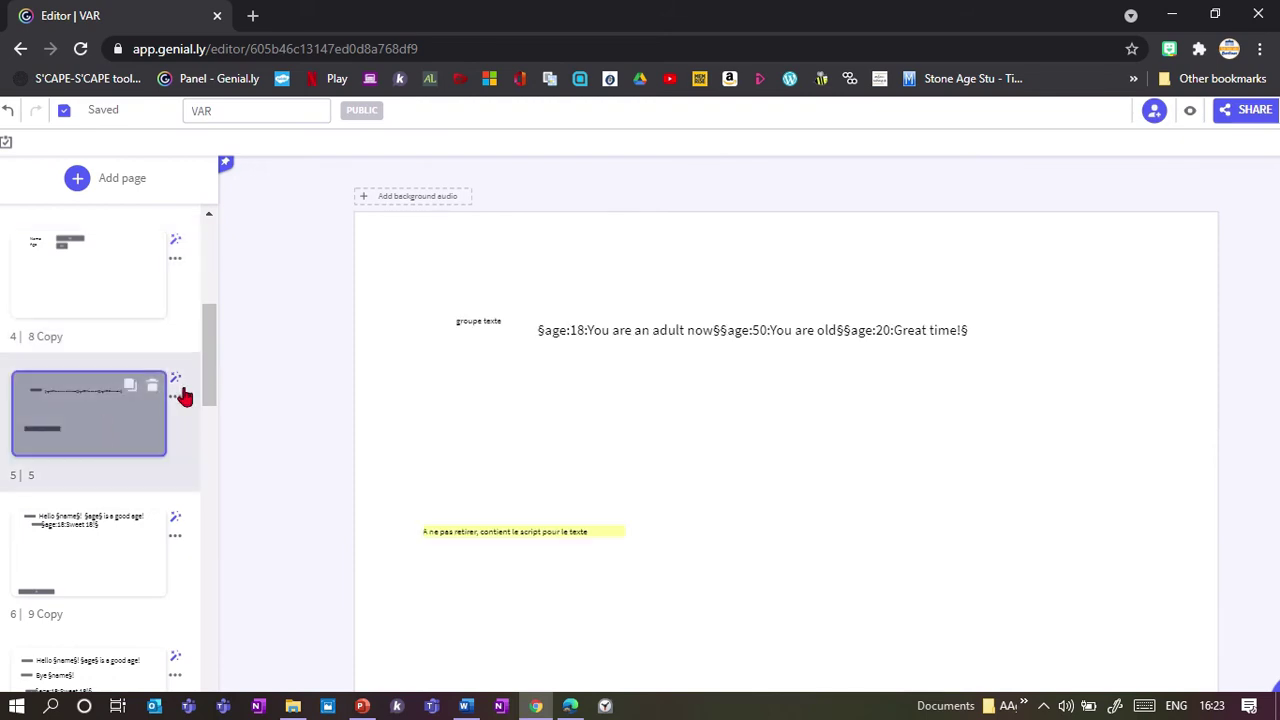
scroll(205, 355, "up", 3)
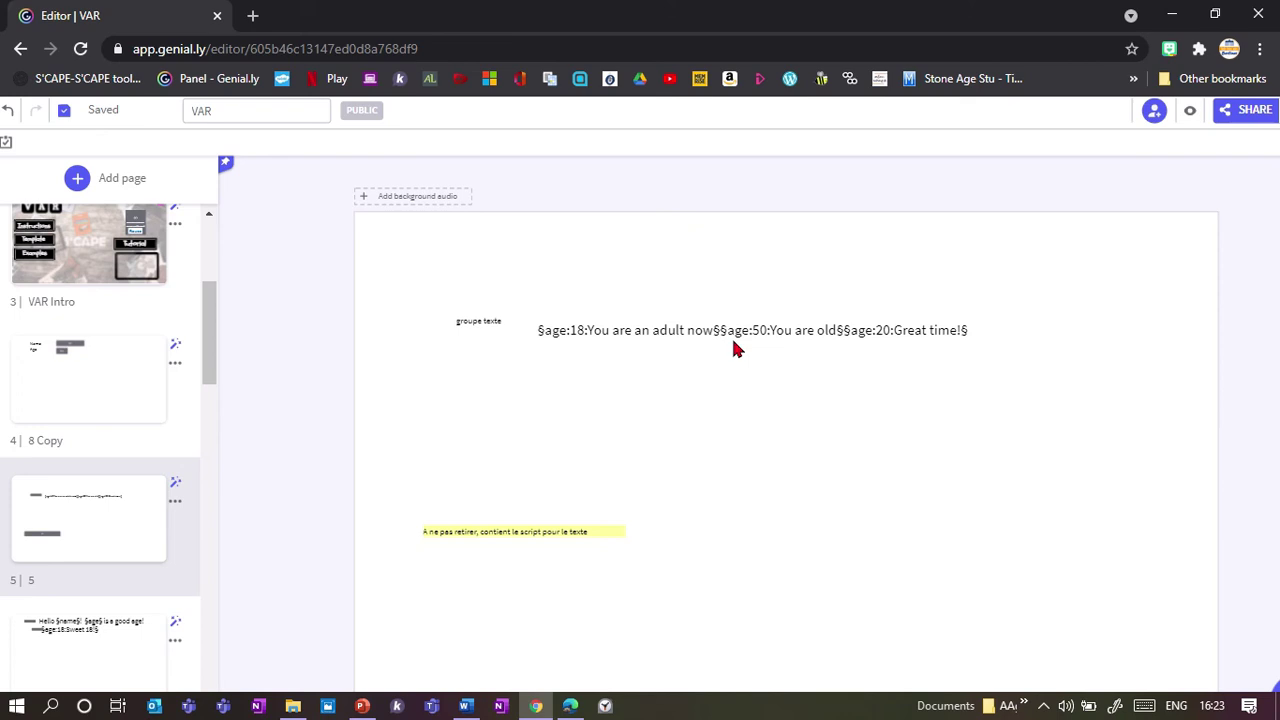
scroll(214, 400, "down", 7)
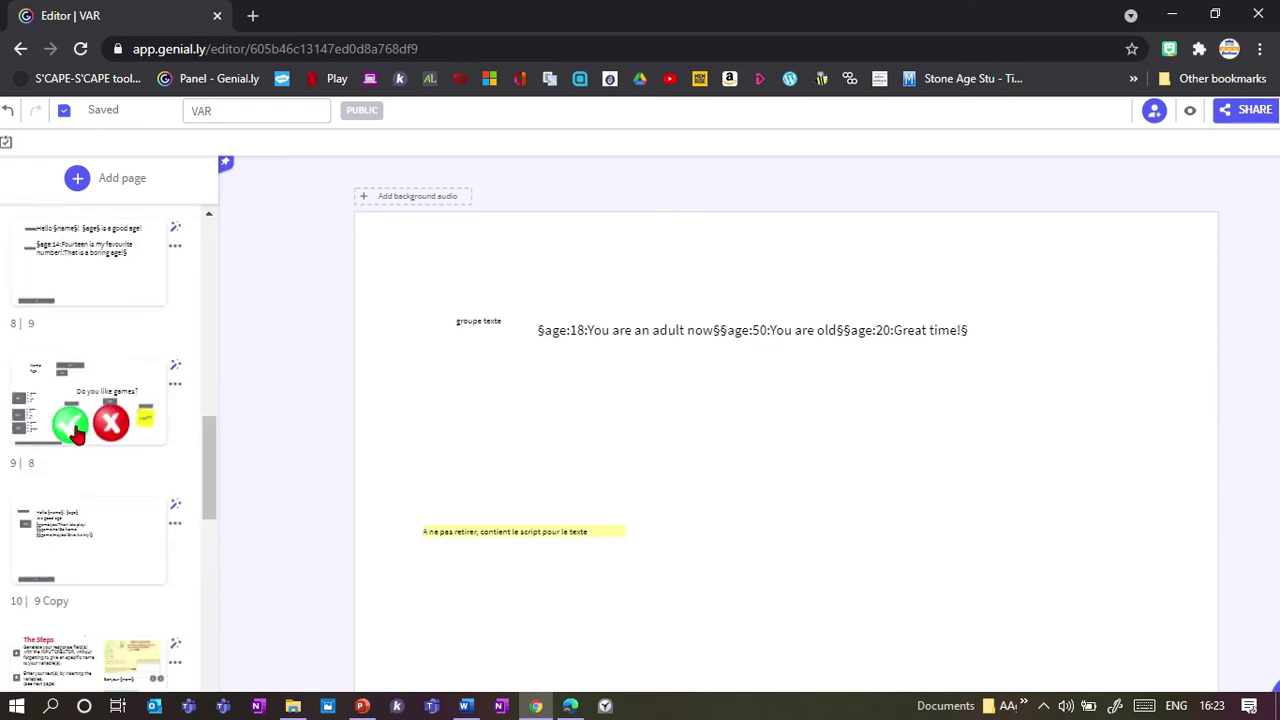
left_click(75, 428)
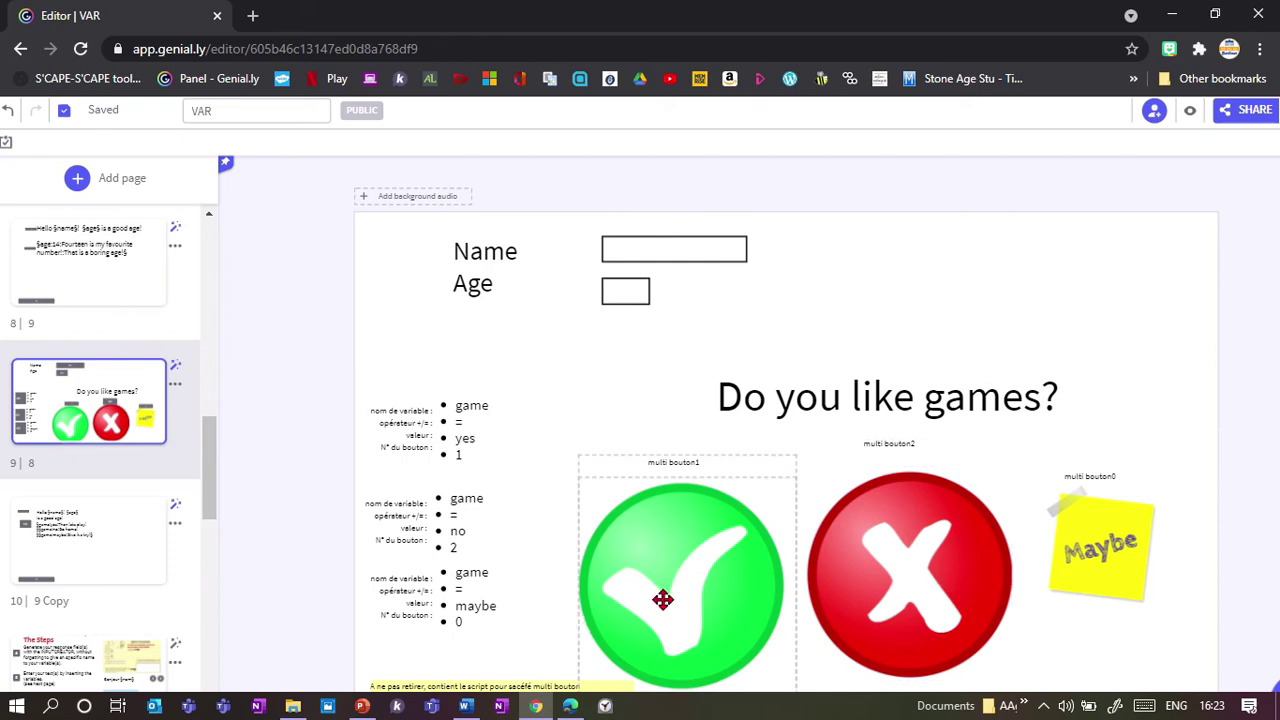
left_click_drag(663, 599, 663, 586)
left_click(857, 552)
left_click_drag(857, 552, 870, 551)
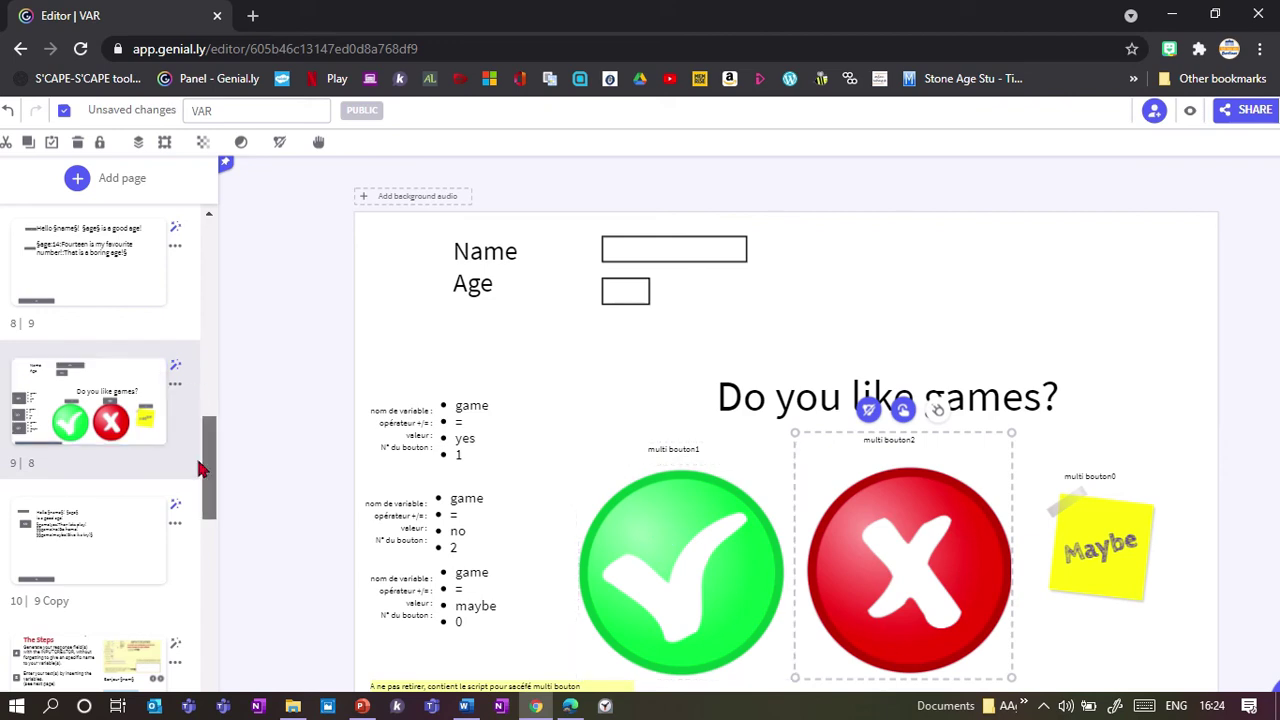
- Copy the multi bouton label, variable settings block and multi bouton script note from the last page onto page 10, "9 Copy"
left_click_drag(205, 455, 206, 632)
left_click(92, 664)
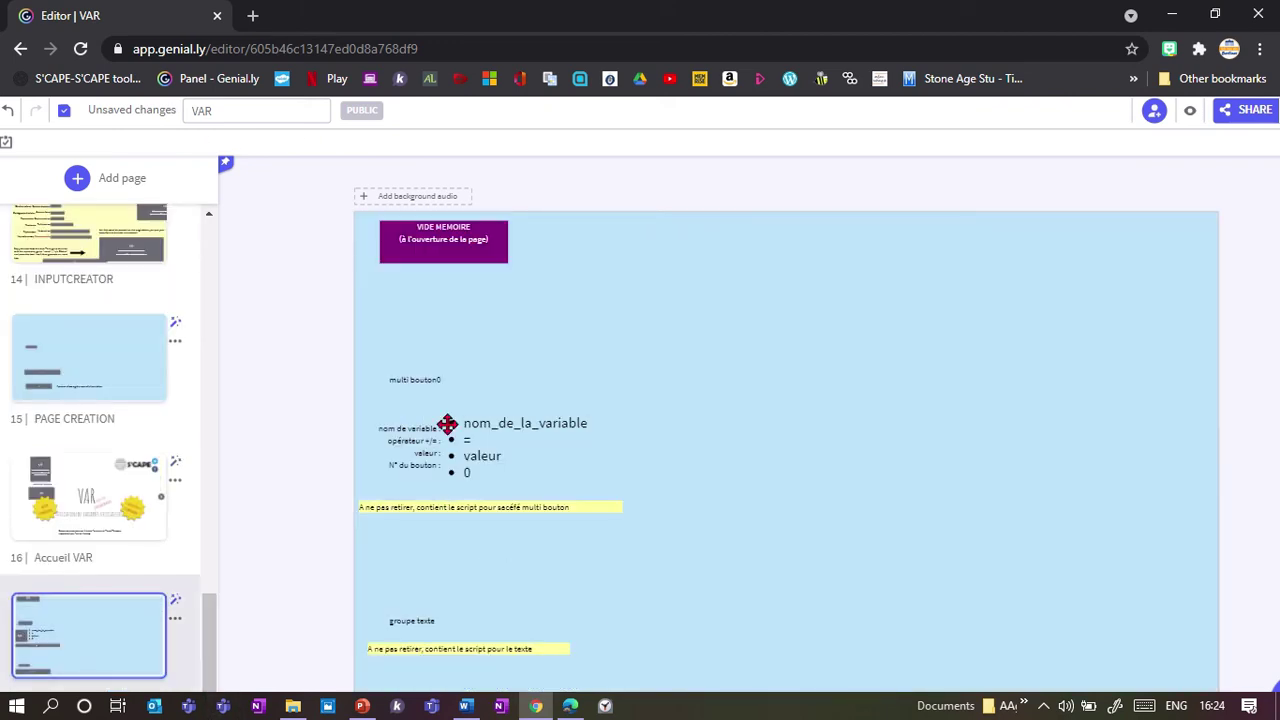
left_click(443, 379)
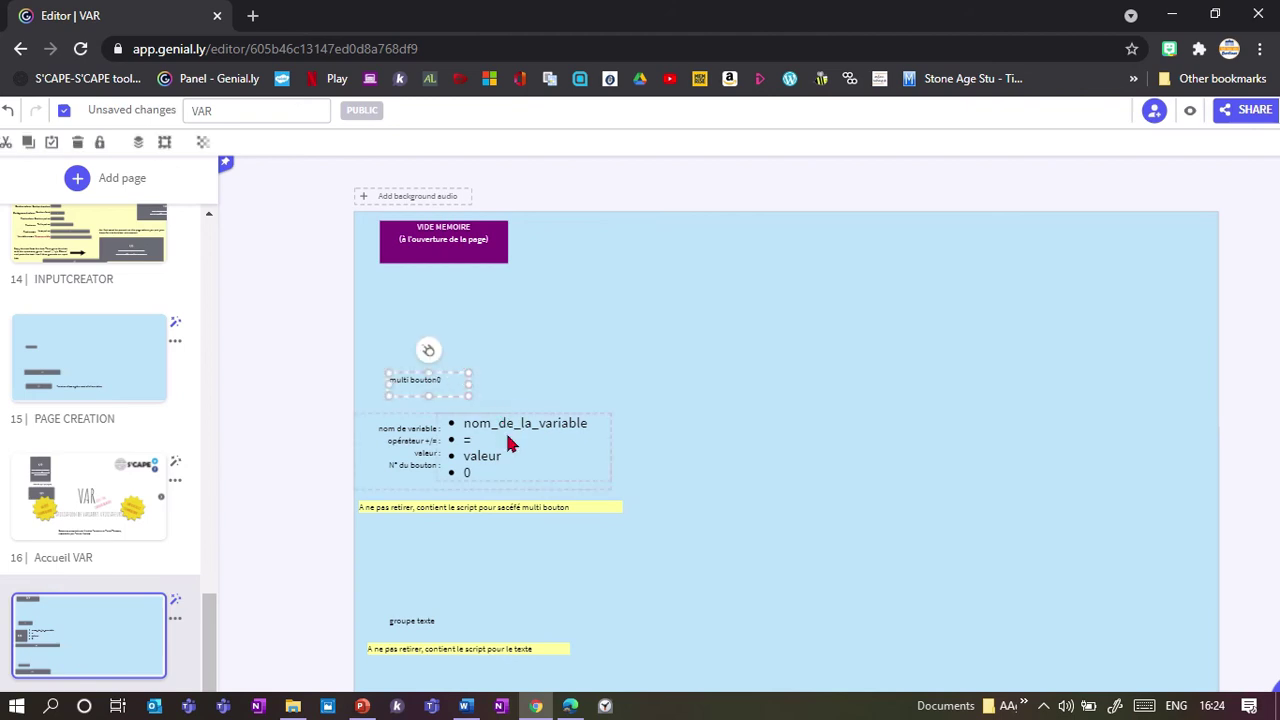
left_click(507, 434, "shift")
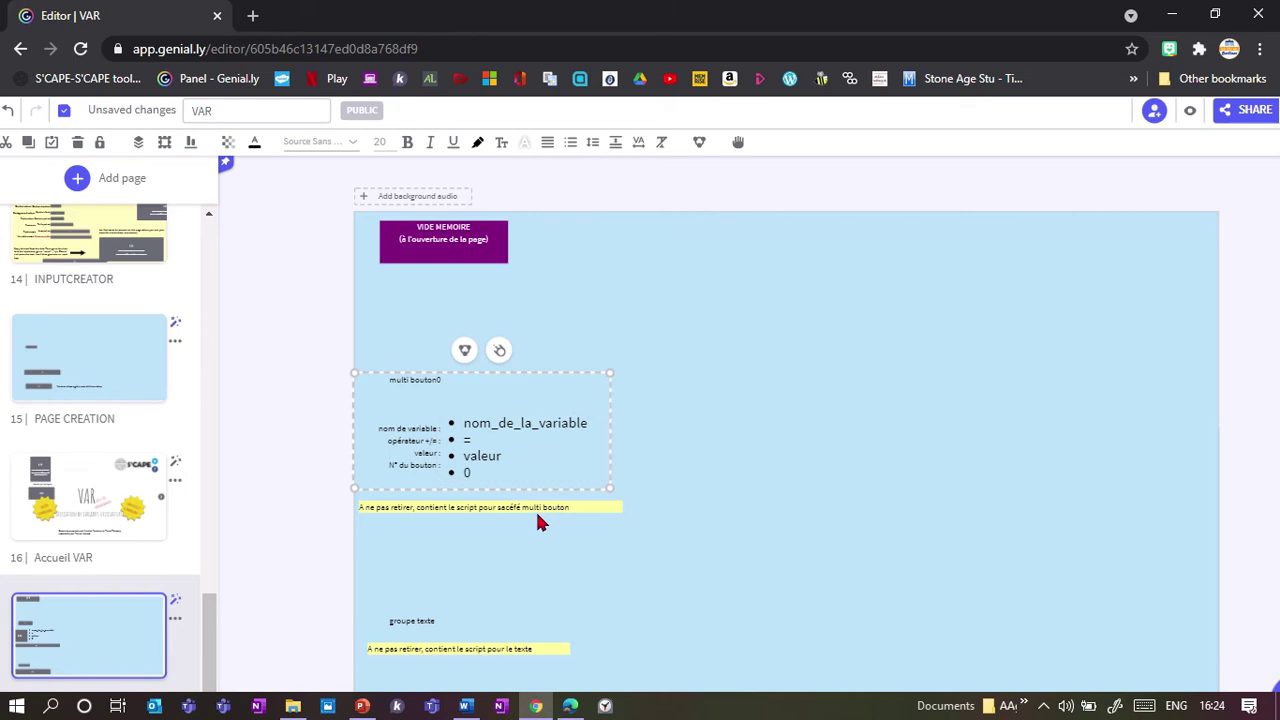
left_click(534, 507, "shift")
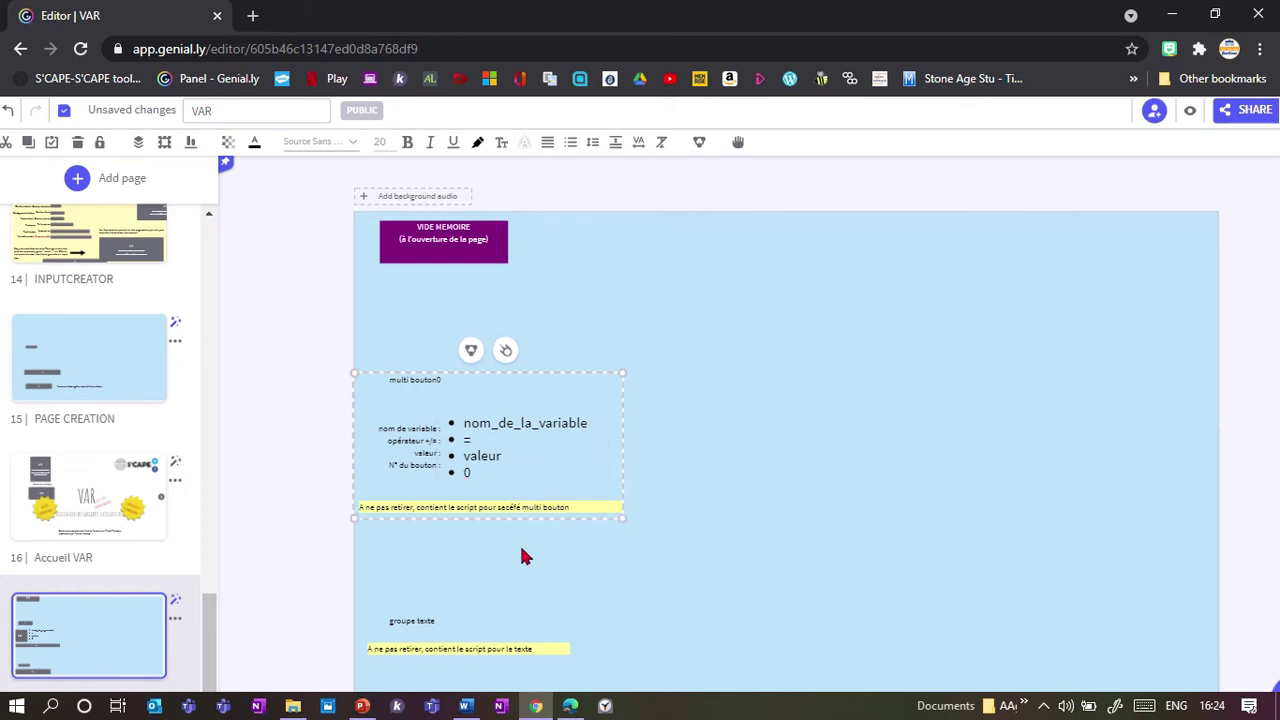
left_click_drag(214, 614, 217, 500)
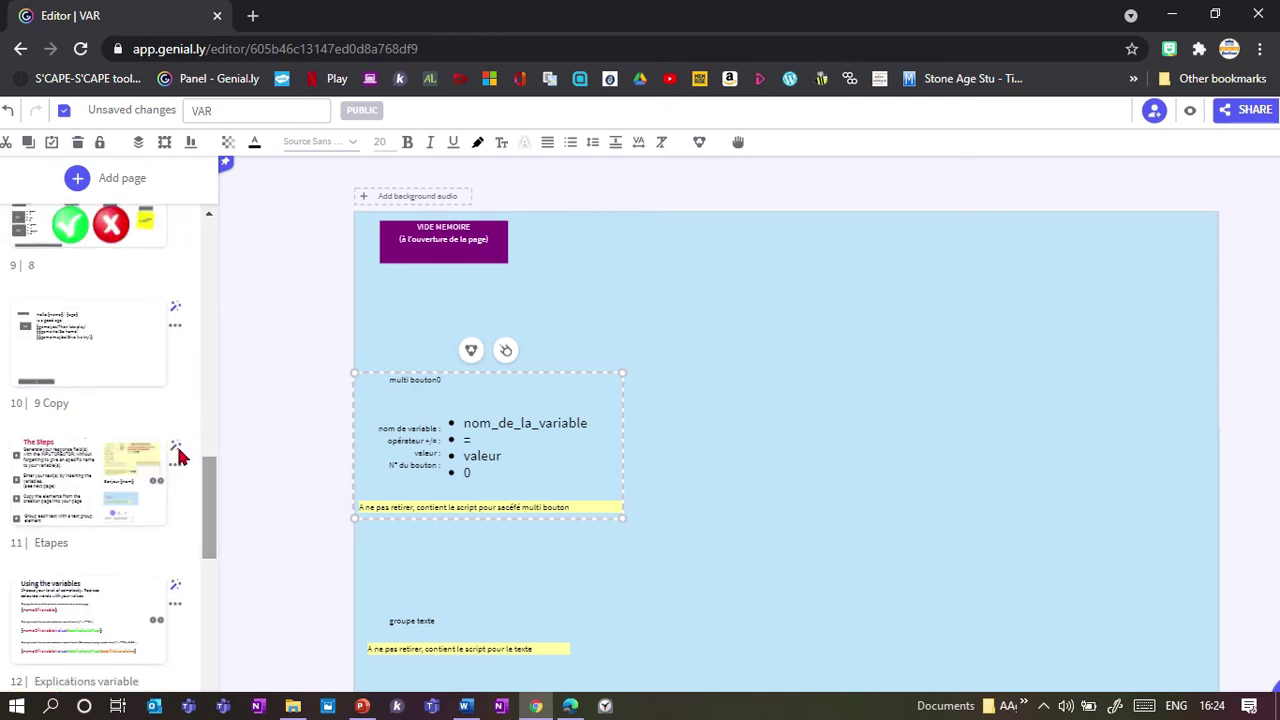
left_click(114, 378)
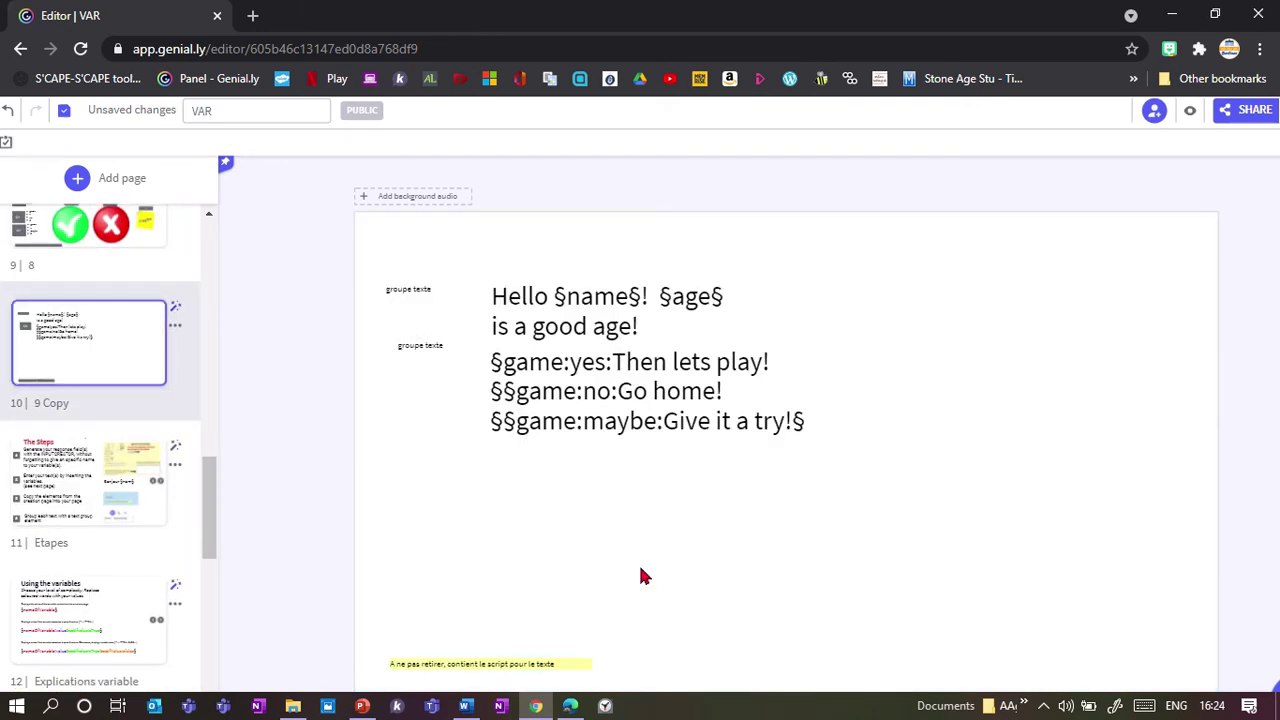
key("ctrl+v")
- Place the multi bouton script note just above the text script note and the variable settings block above both notes
left_click_drag(503, 504, 512, 645)
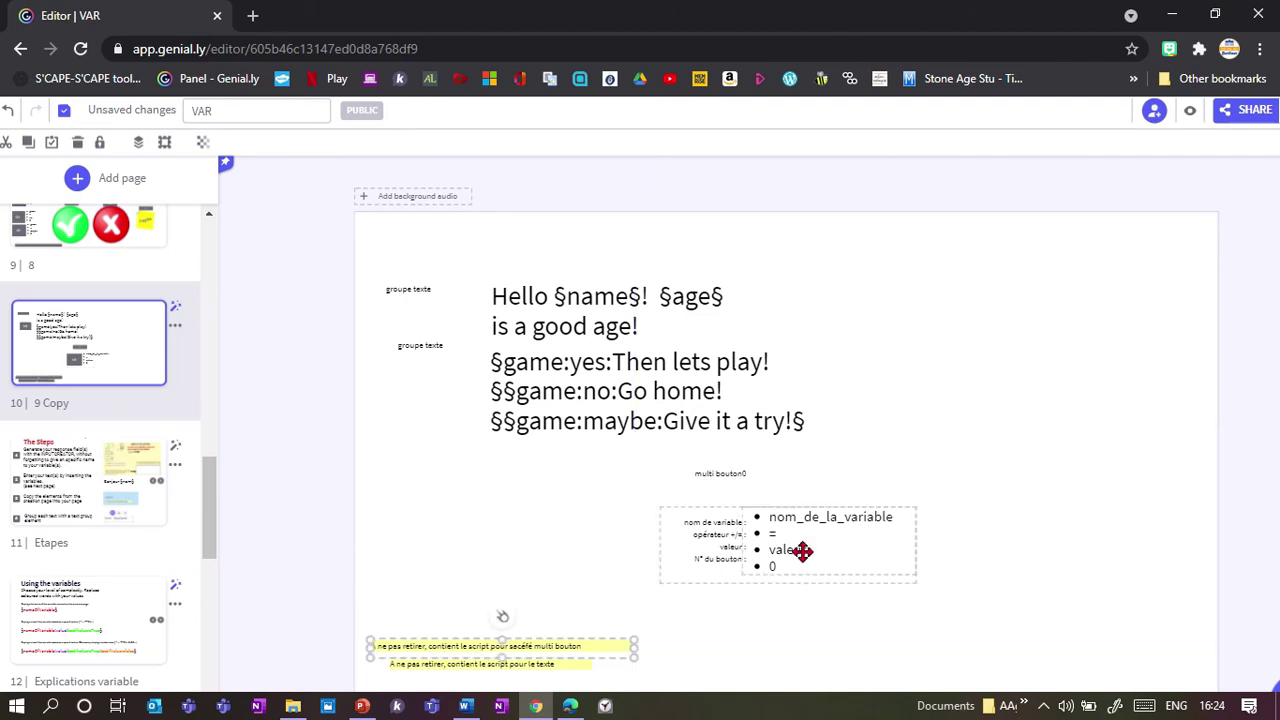
left_click_drag(743, 557, 472, 578)
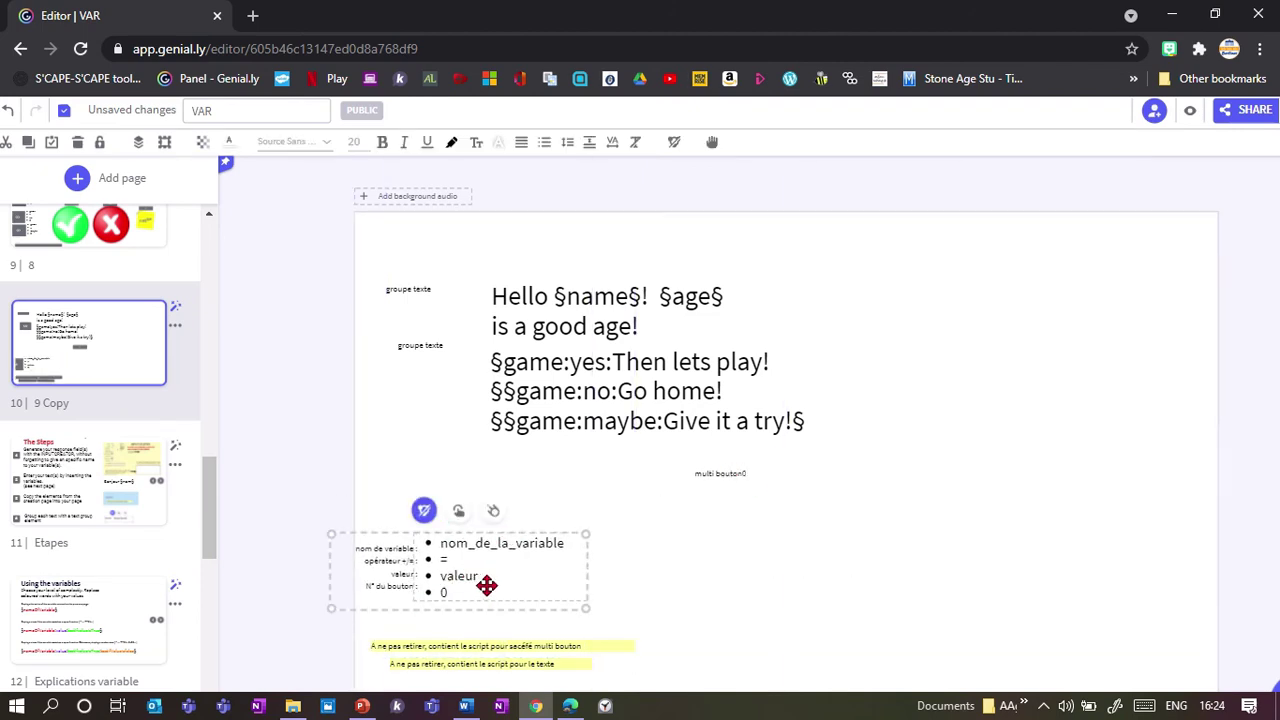
left_click_drag(487, 585, 509, 587)
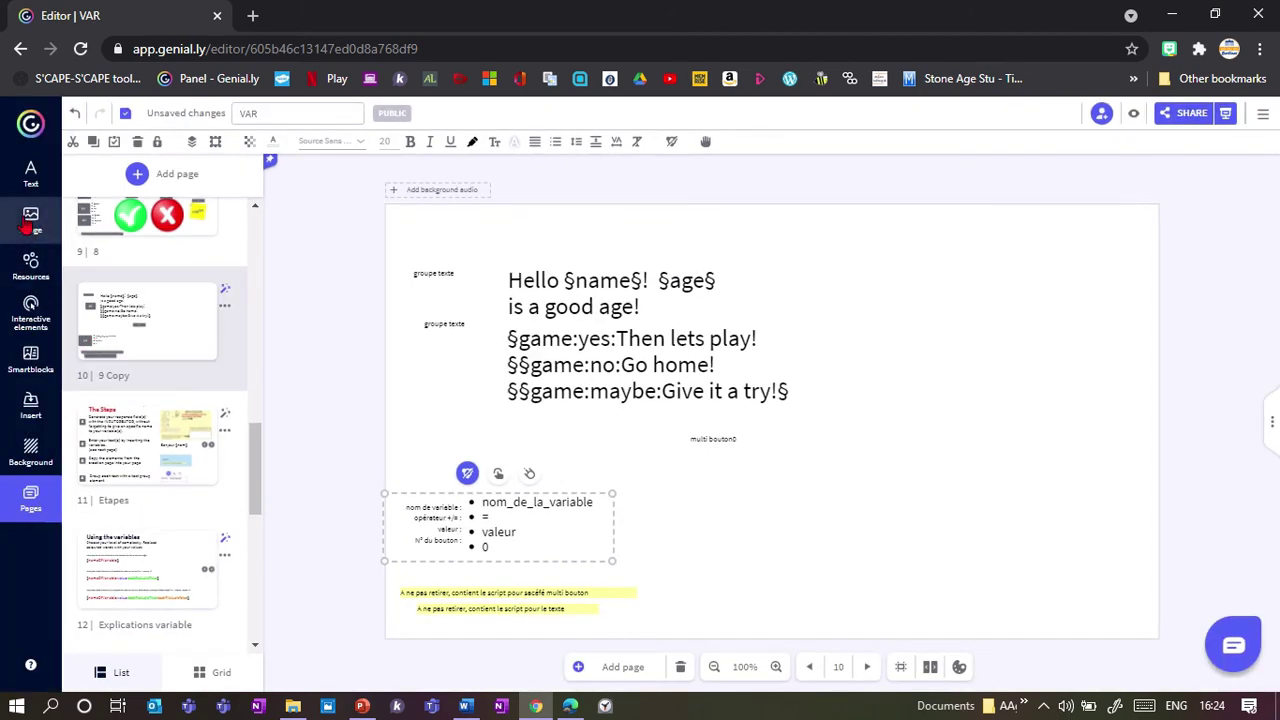
- Add two circle shapes side by side in the lower part of the page, beside the variable settings block
left_click(29, 220)
left_click(31, 264)
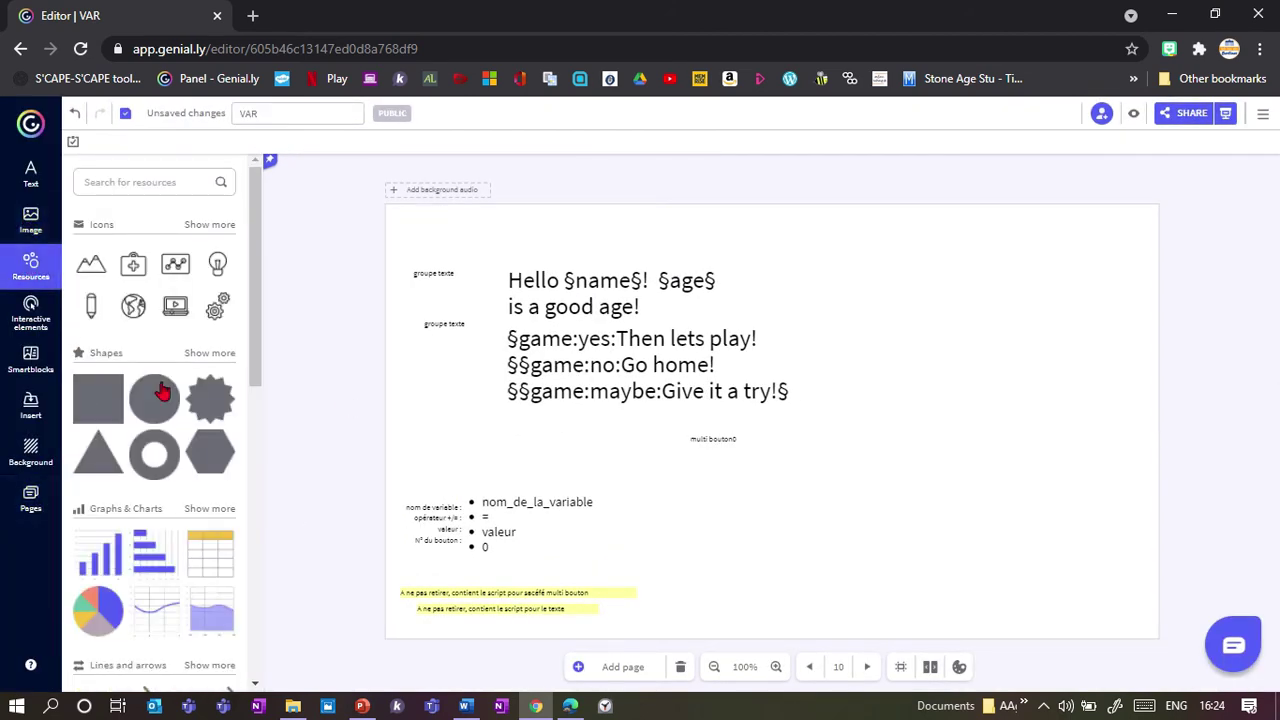
left_click(163, 392)
left_click_drag(794, 426, 806, 560)
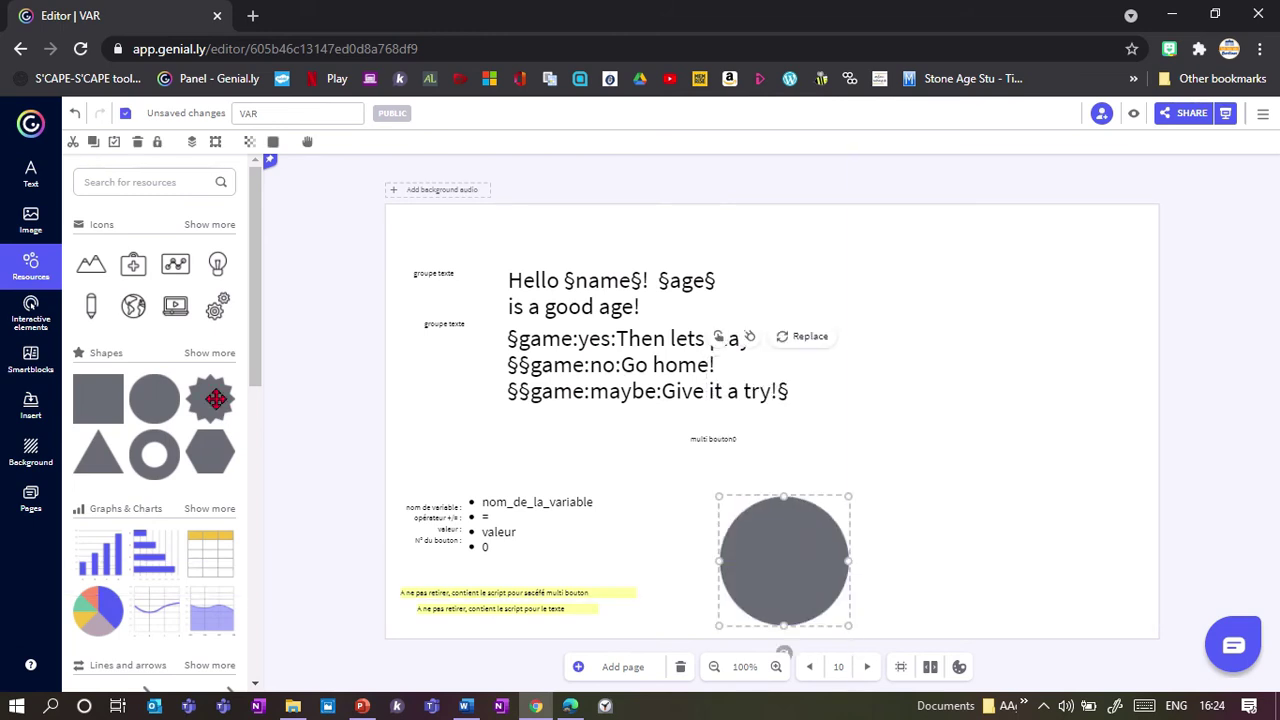
left_click(154, 399)
left_click_drag(767, 421, 925, 558)
- Fill the right-hand circle with red and the left-hand circle with bright green
left_click(272, 141)
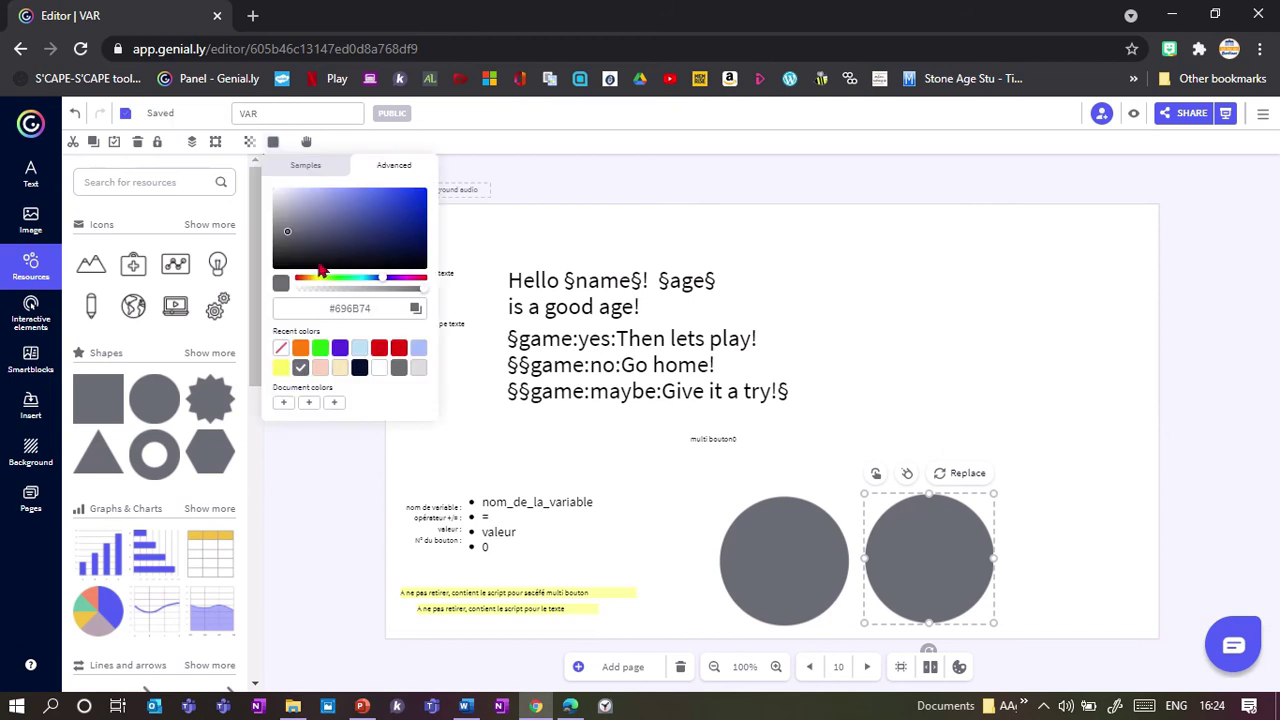
left_click(381, 347)
left_click(779, 580)
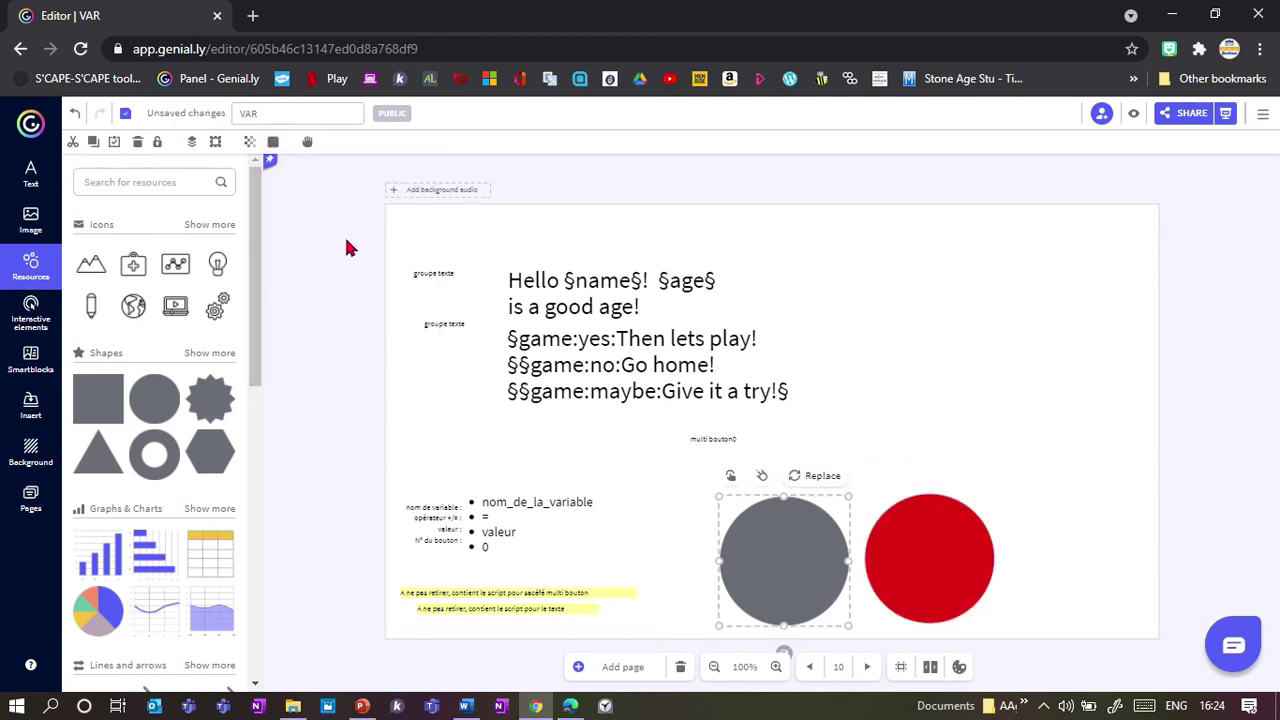
left_click(272, 141)
left_click(319, 348)
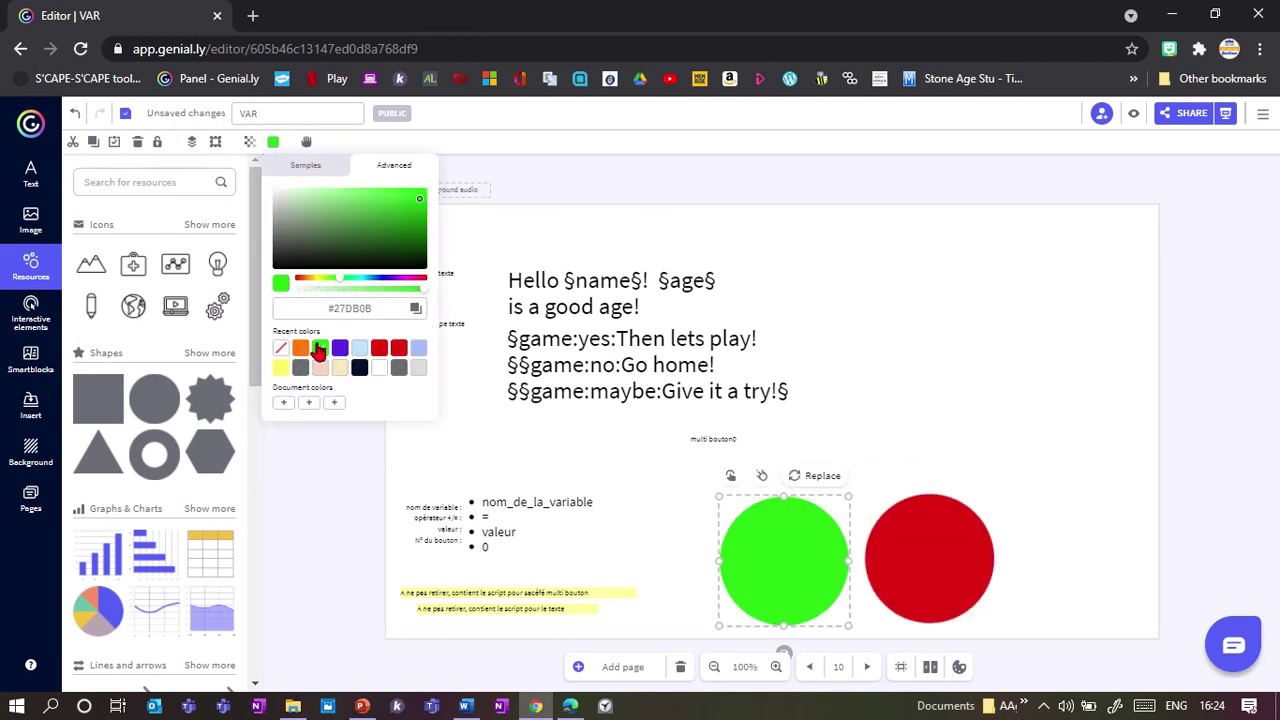
left_click(640, 473)
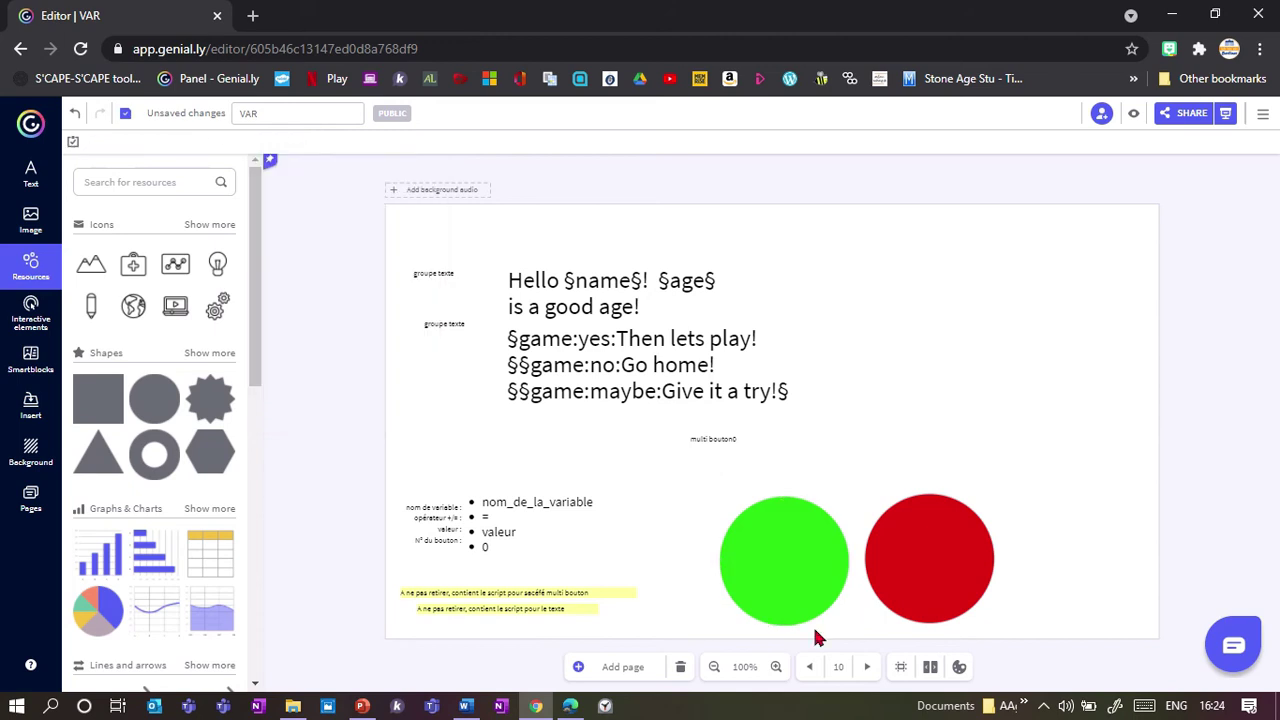
- Place the multi bouton label above the green circle and a copy of it above the red circle
left_click_drag(718, 438, 795, 482)
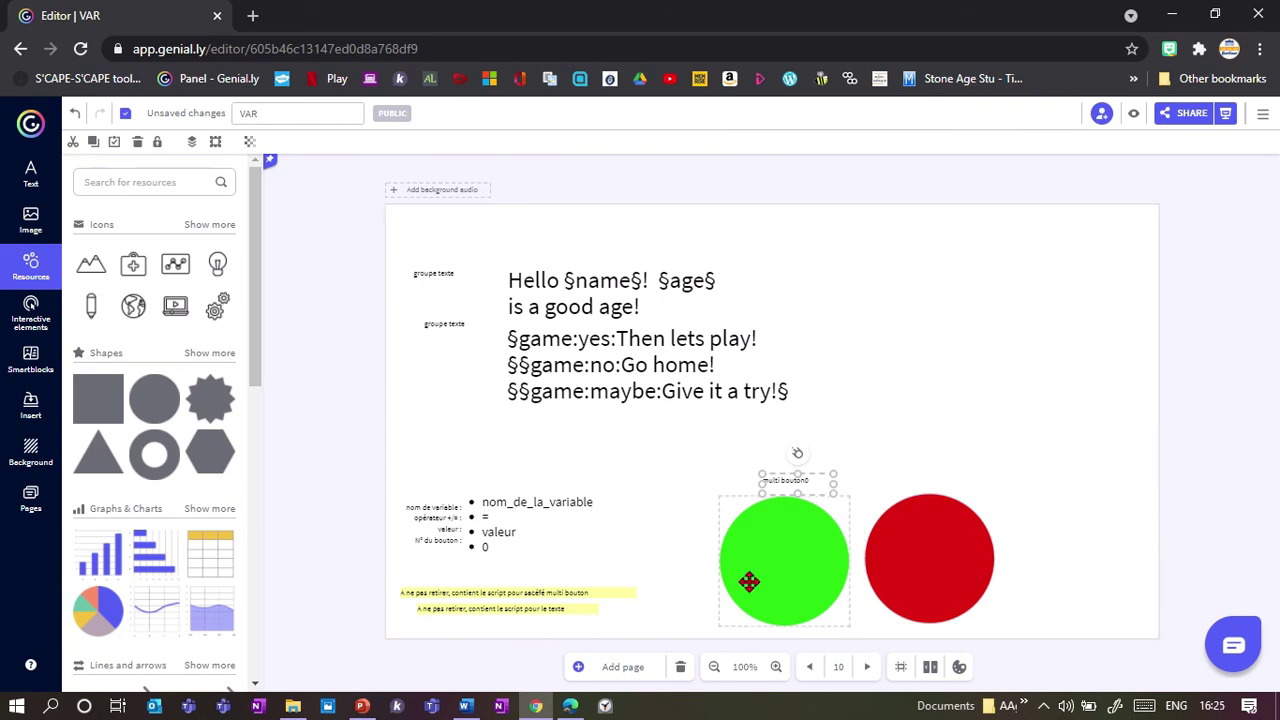
left_click_drag(823, 486, 950, 481)
scroll(831, 531, "up", 3)
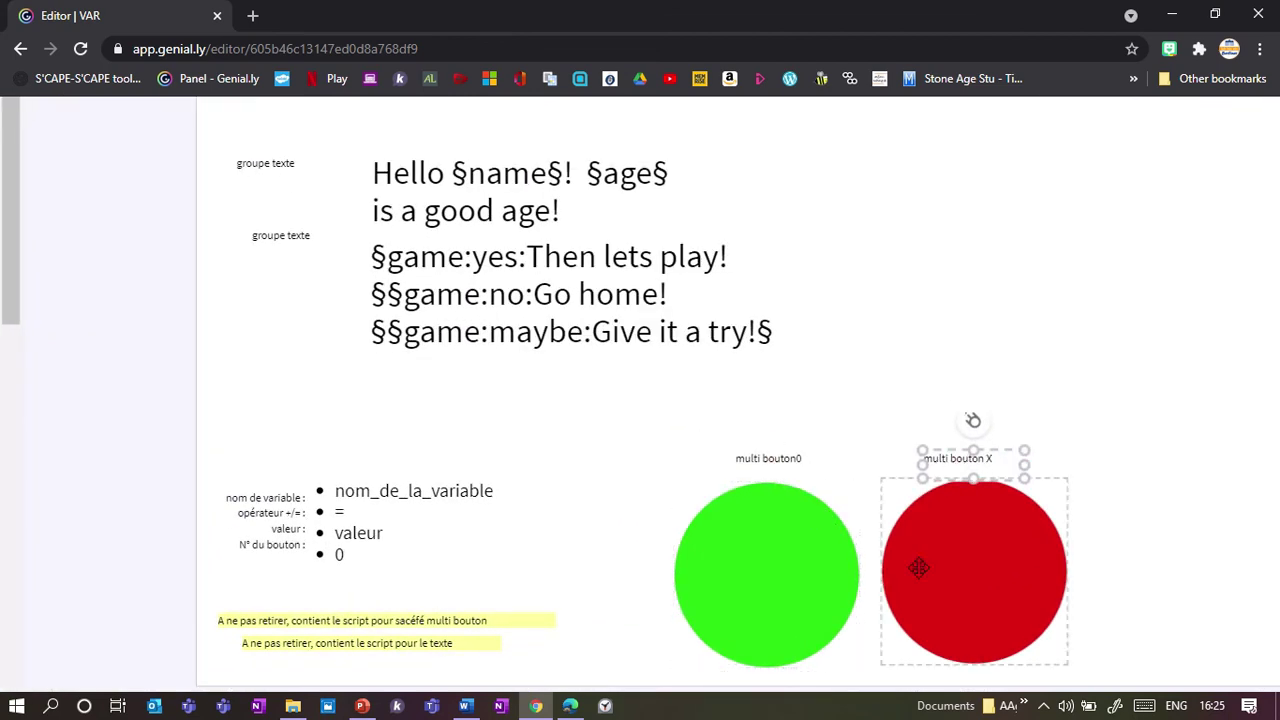
scroll(658, 436, "down", 3)
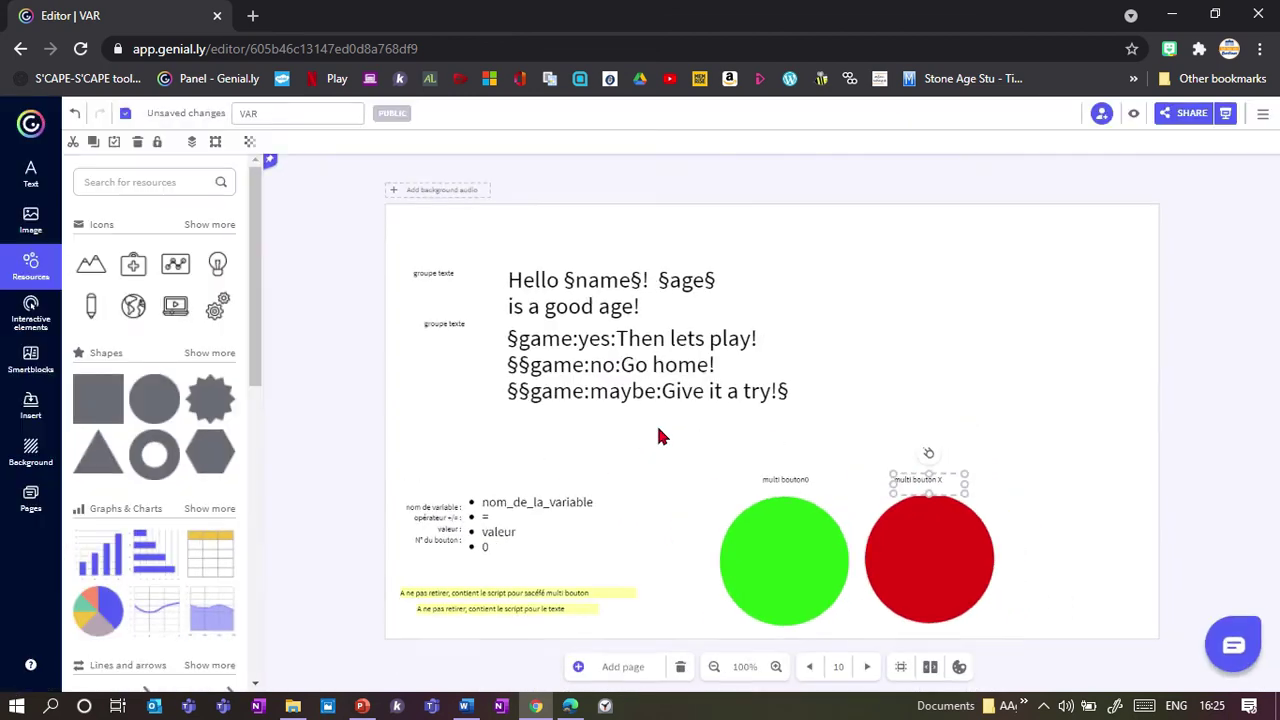
- Refresh the button label numbering by opening the Etapes page and returning to page 10
left_click(38, 500)
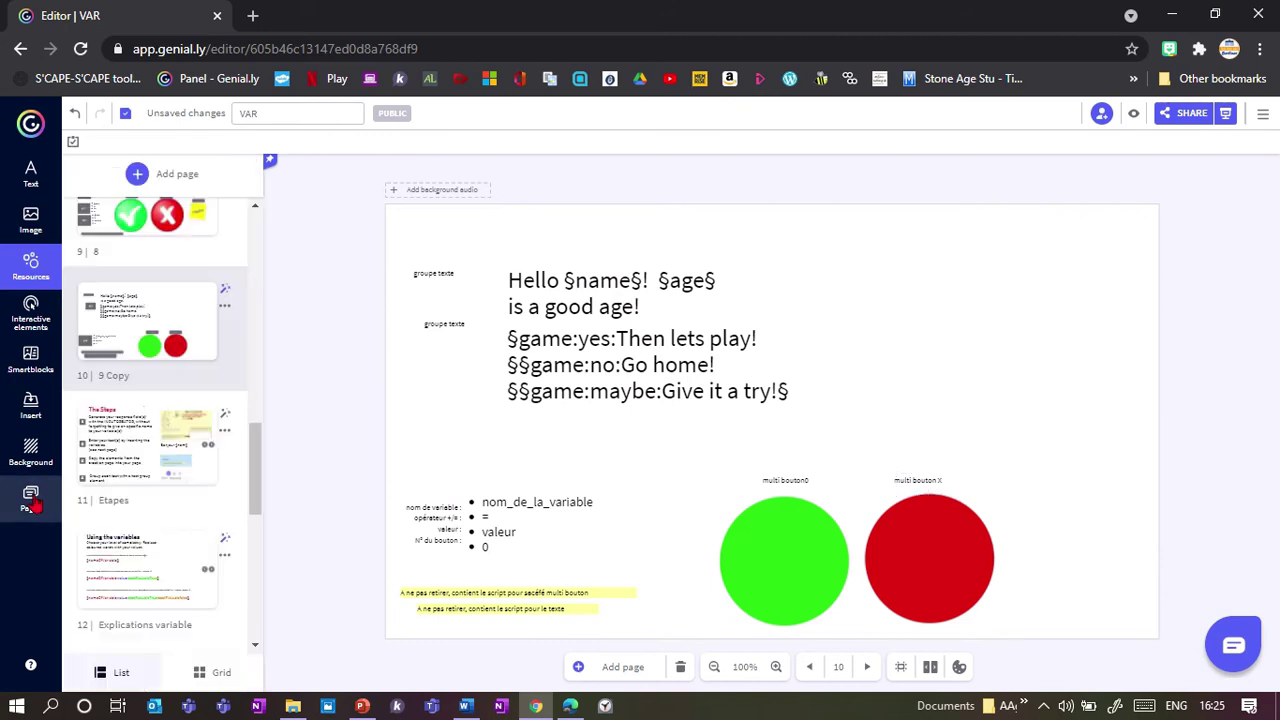
left_click(149, 467)
left_click(150, 330)
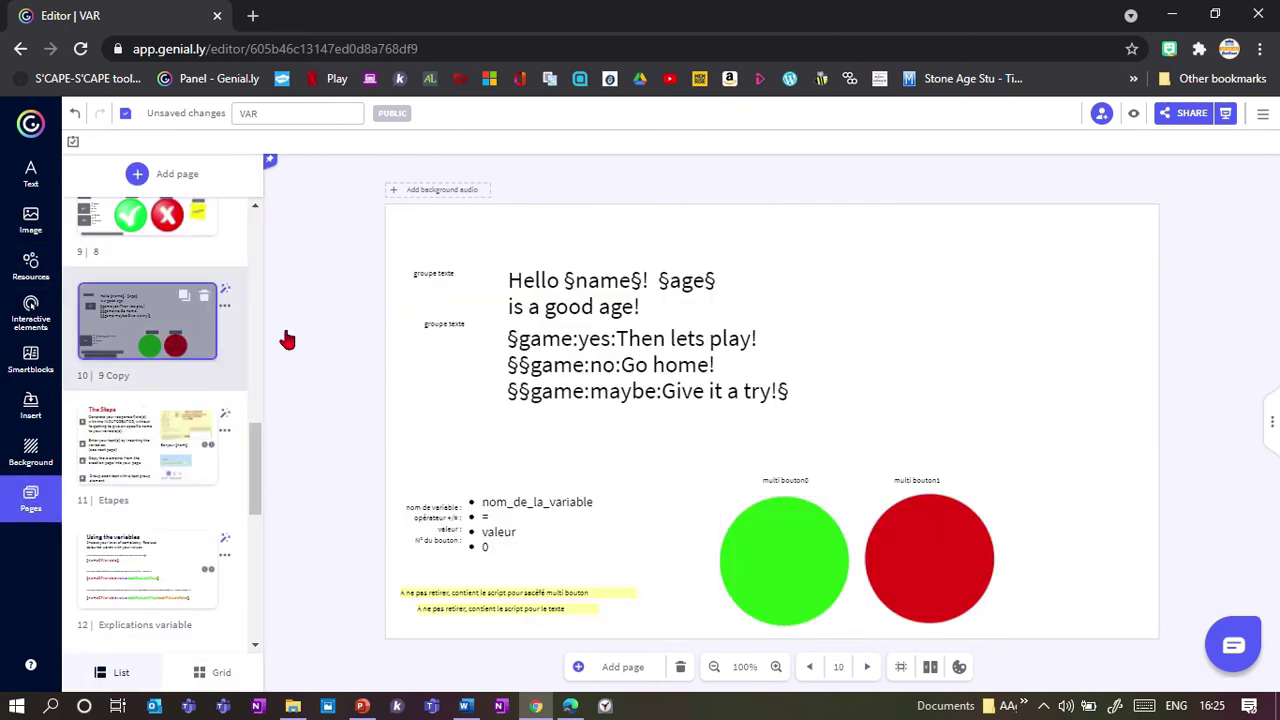
- Group the green circle with the multi bouton label above it
scroll(862, 483, "up", 3)
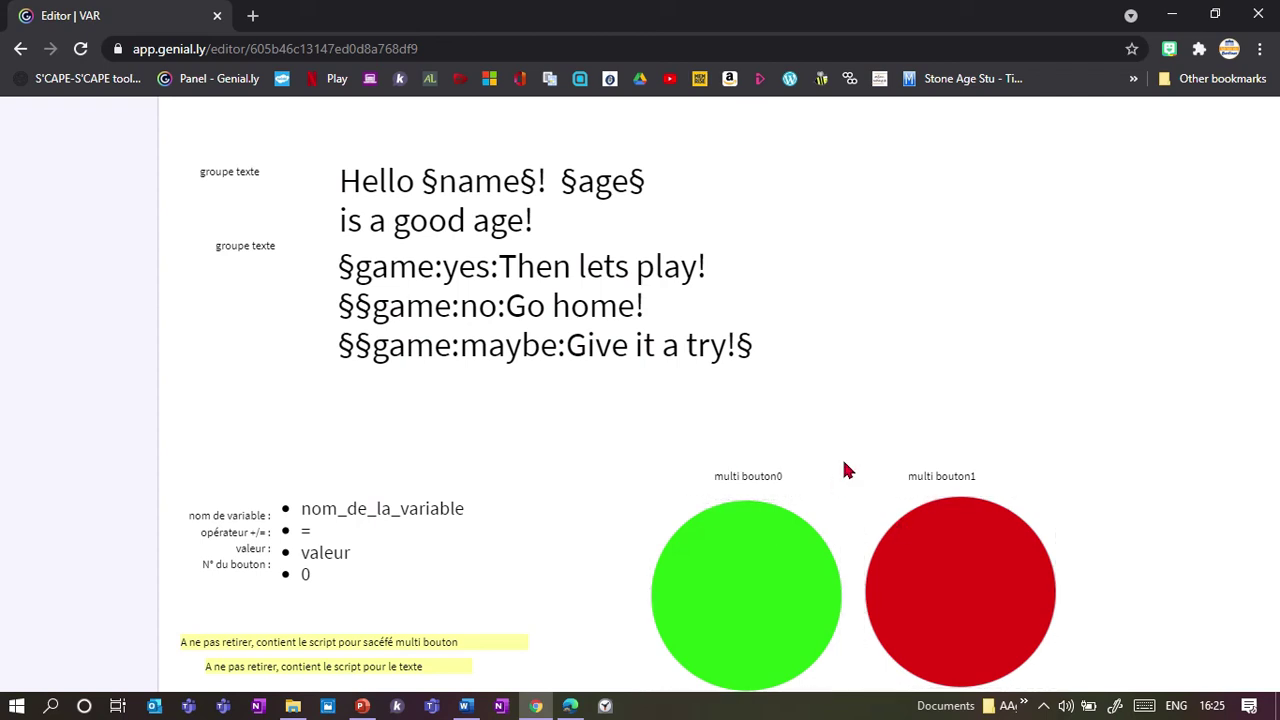
key("Escape")
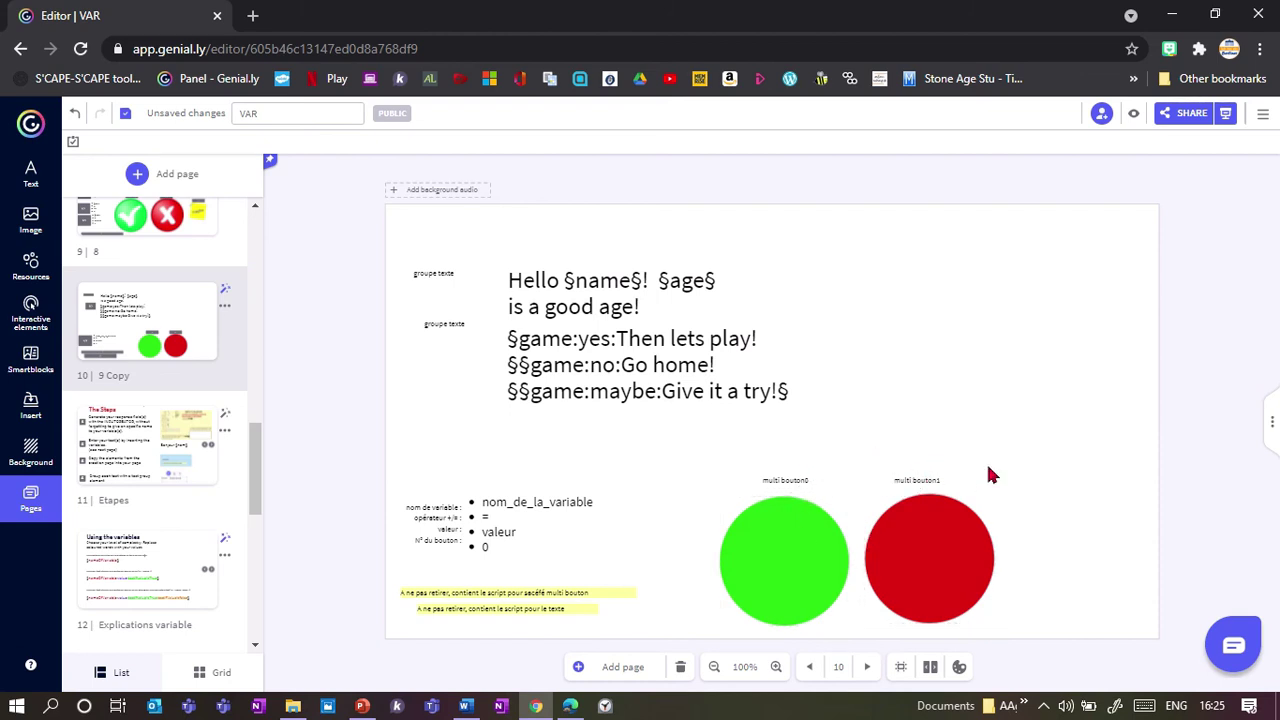
left_click(734, 577)
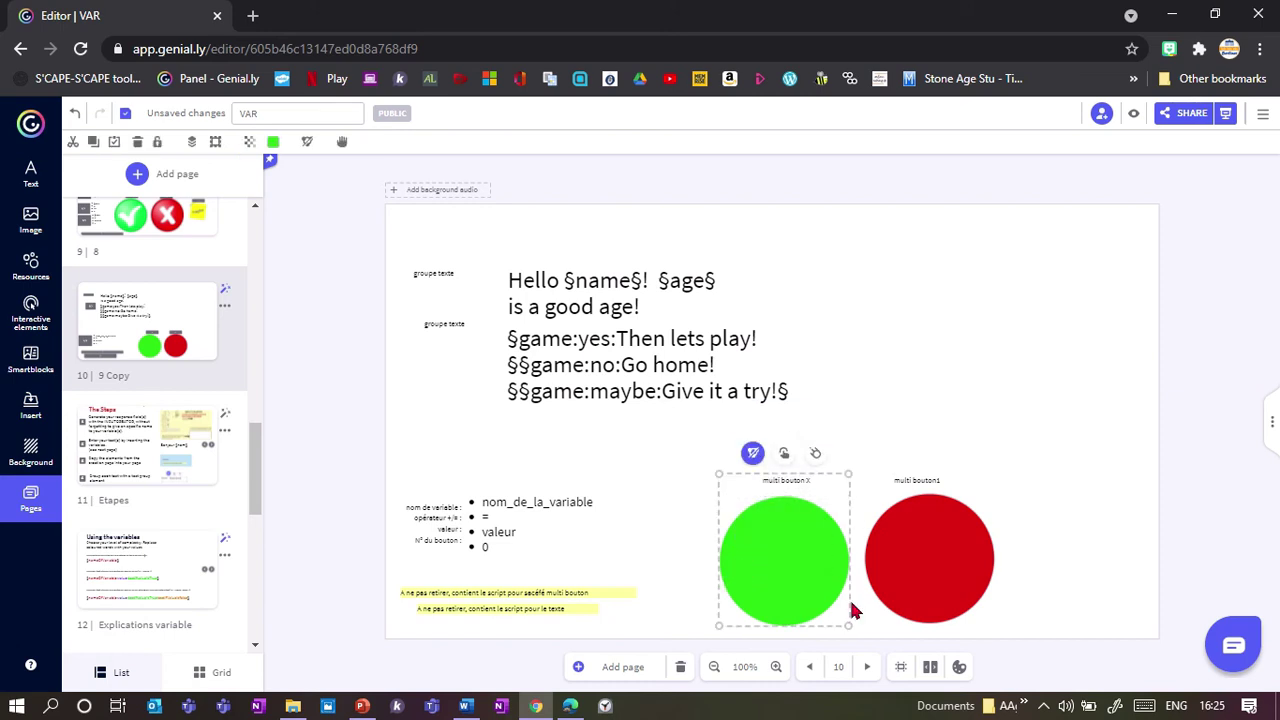
- Group the red circle with the multi bouton label above it
left_click(800, 485)
scroll(800, 485, "up", 5)
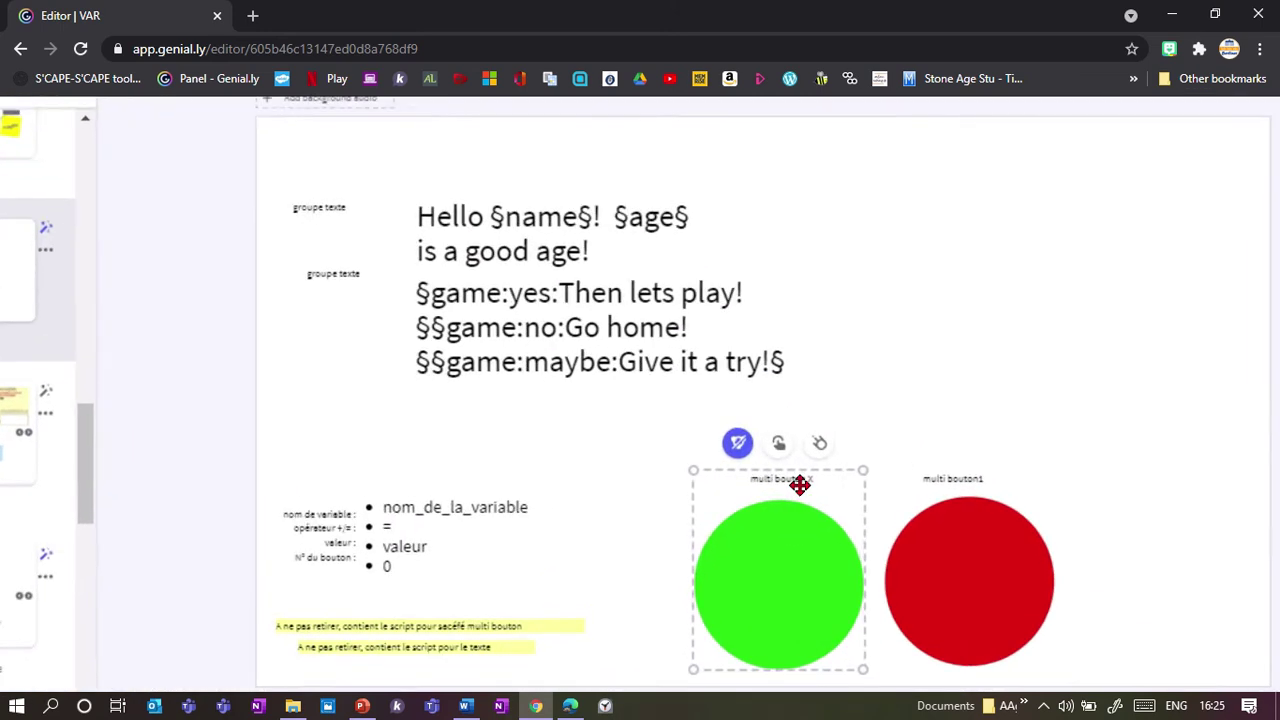
left_click_drag(1049, 437, 940, 620)
left_click(950, 443)
scroll(609, 454, "down", 5)
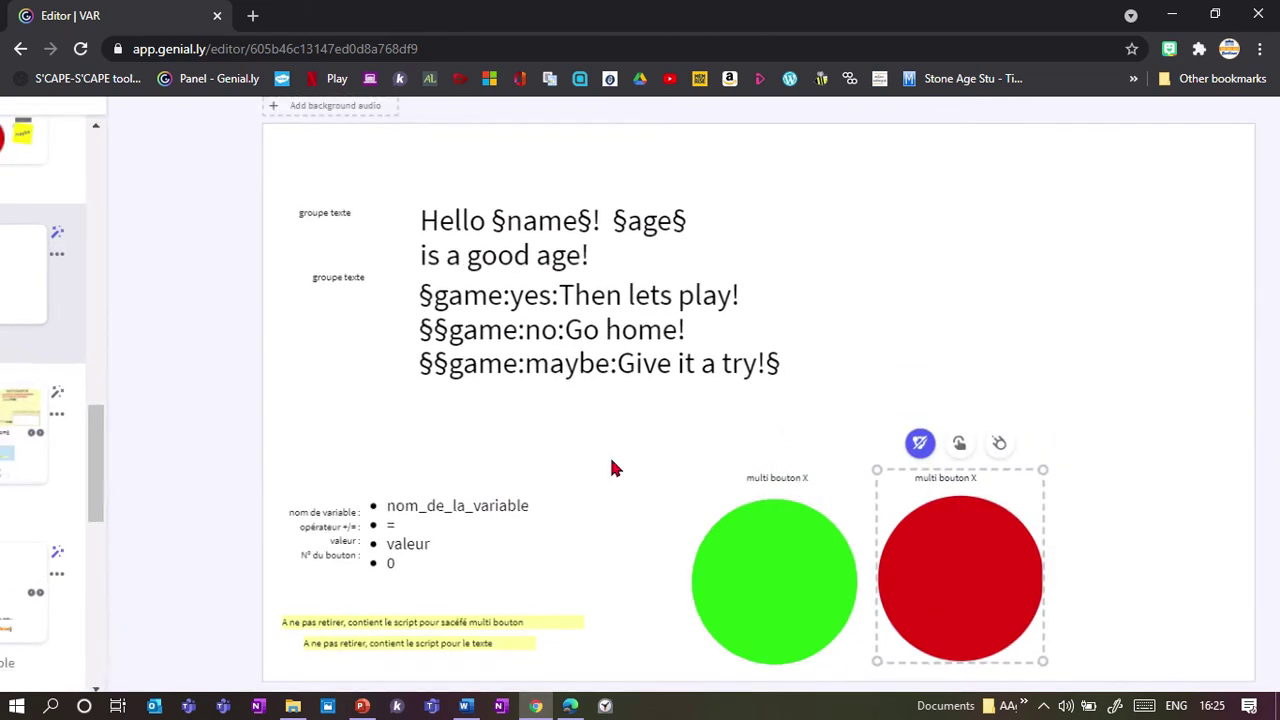
- Refresh the numbering of both grouped buttons by opening the Etapes page and returning to page 10
left_click(125, 458)
left_click(147, 320)
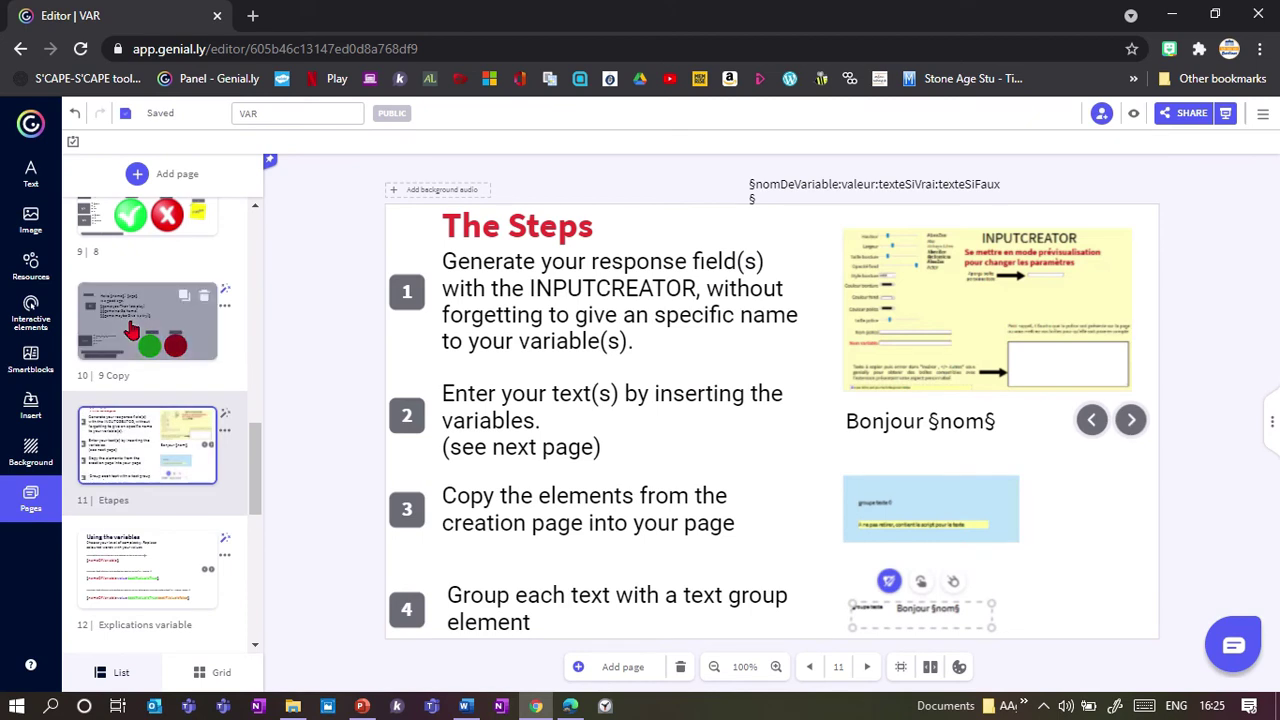
left_click(786, 514)
scroll(784, 514, "up", 1)
scroll(783, 513, "up", 2)
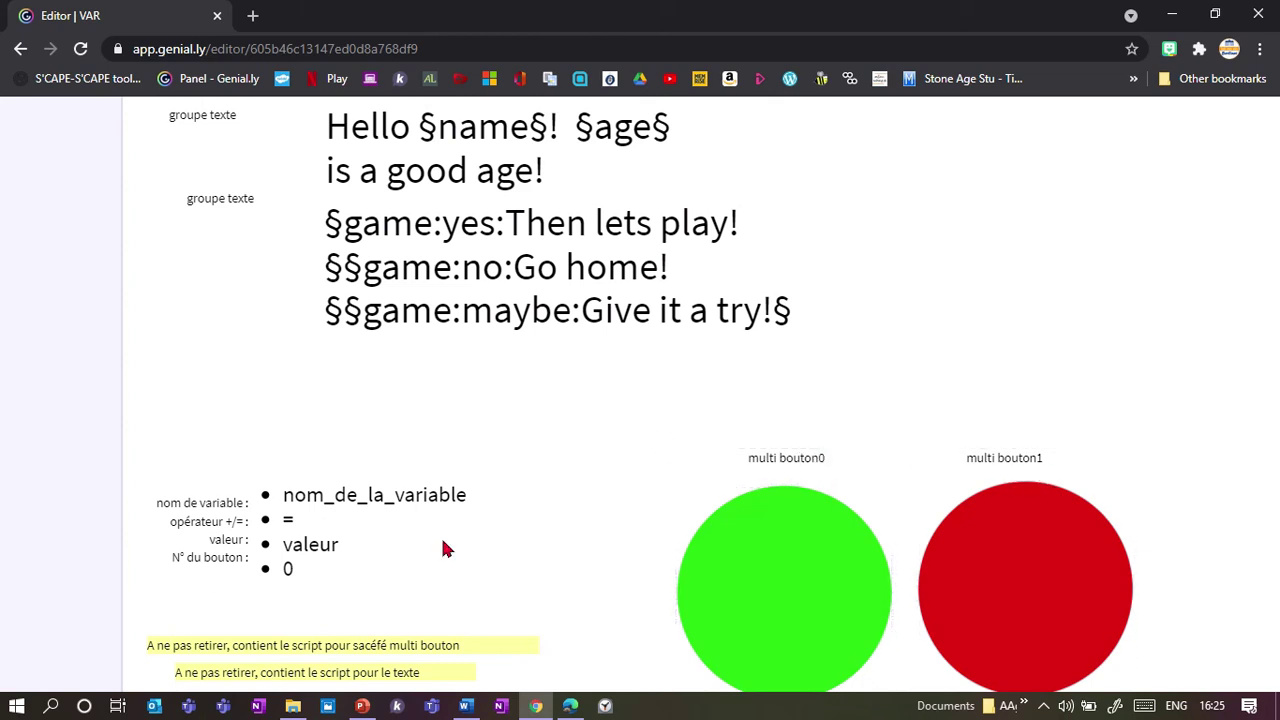
- Duplicate the variable settings block and set the variable name to game in both blocks
mouse_move(410, 540)
left_mouse_down()
mouse_move(411, 412)
mouse_move(396, 556)
left_mouse_up()
key("ctrl+d")
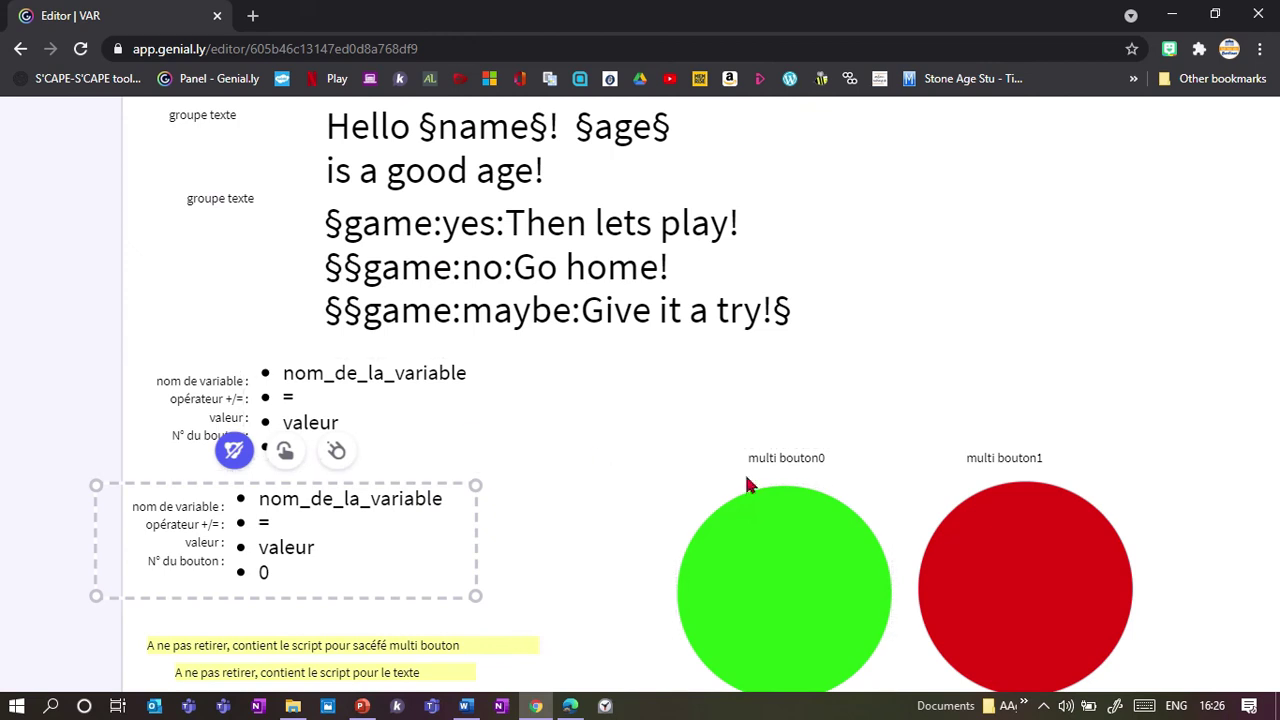
double_click(437, 376)
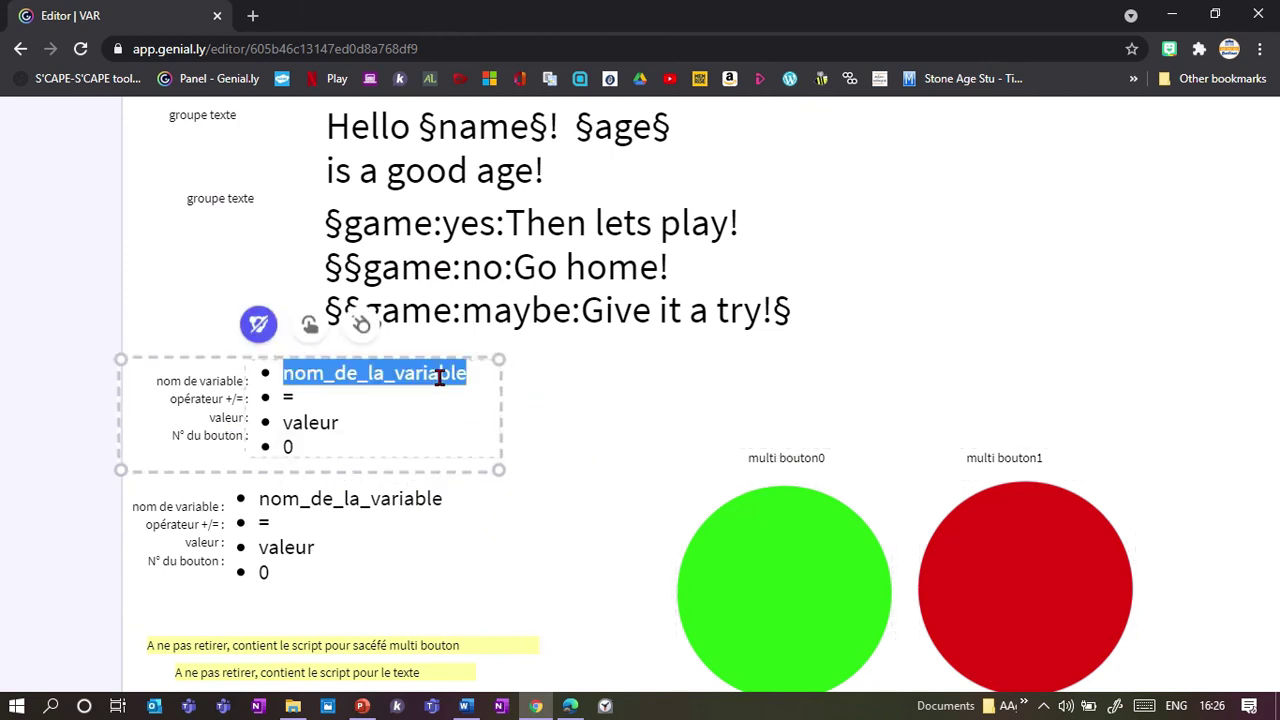
type("game")
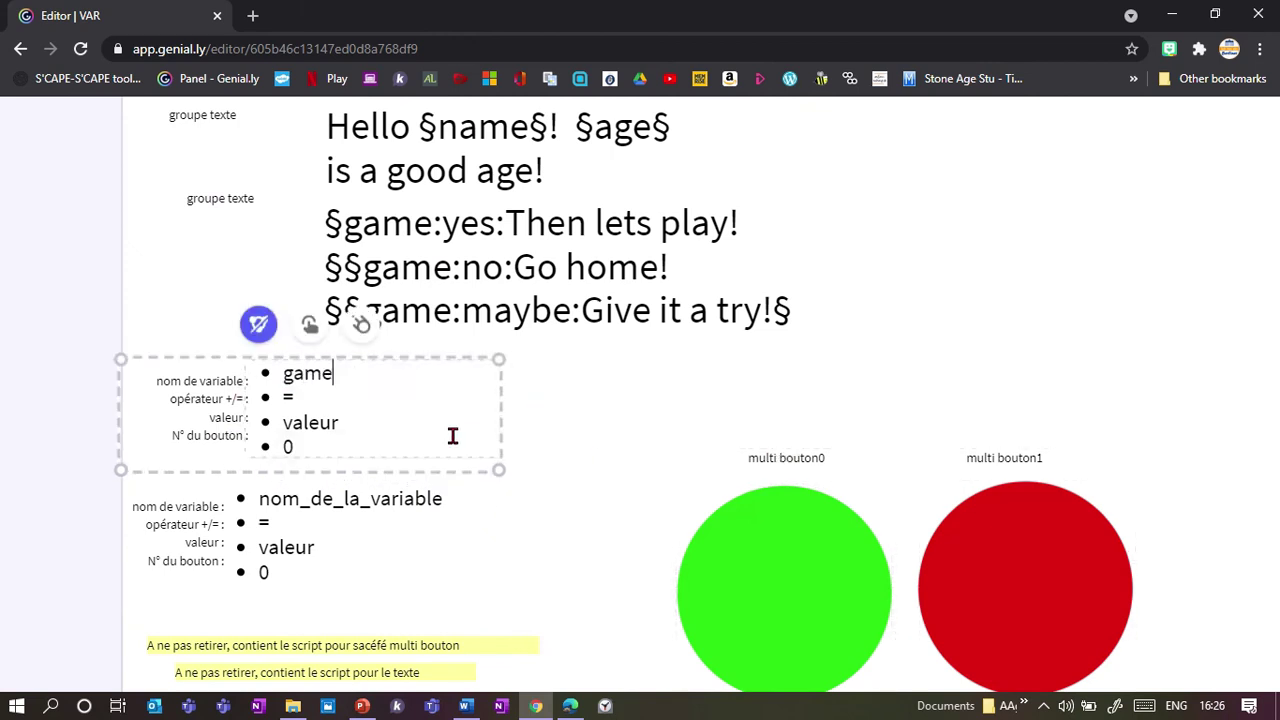
double_click(412, 498)
type("game")
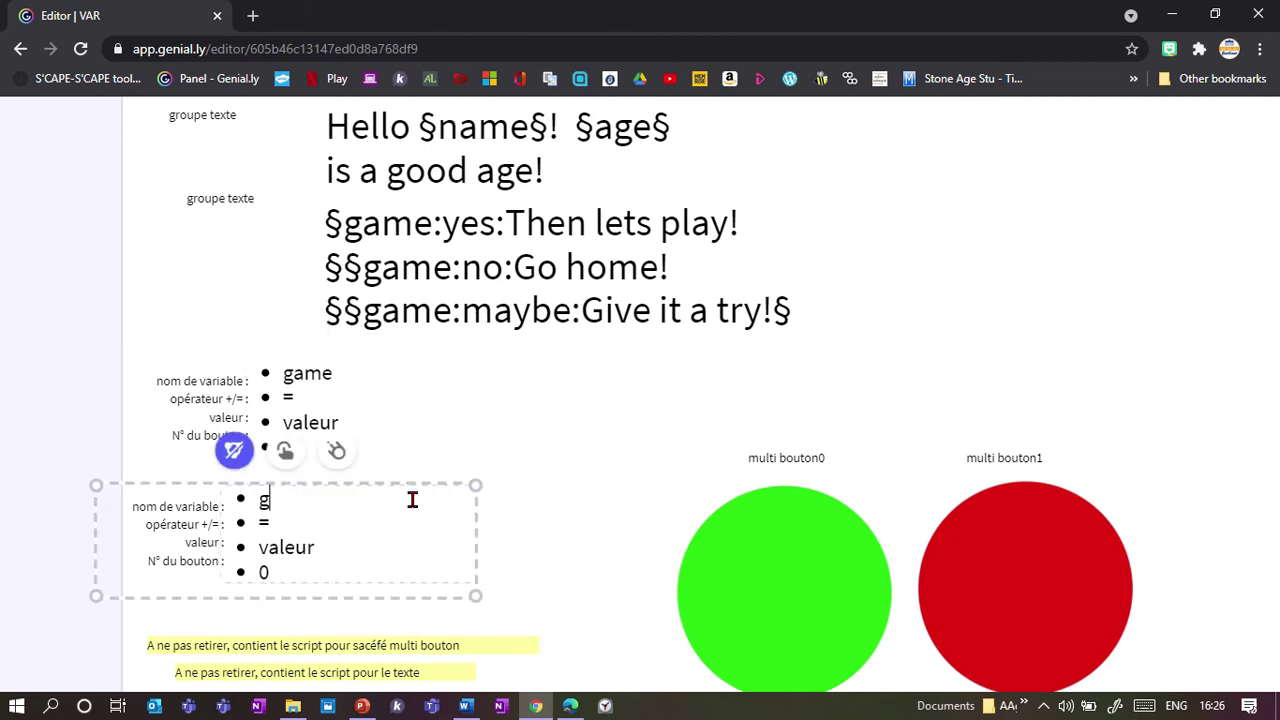
- Set the value to yes in the upper variable block and to no in the lower one
left_click(305, 422)
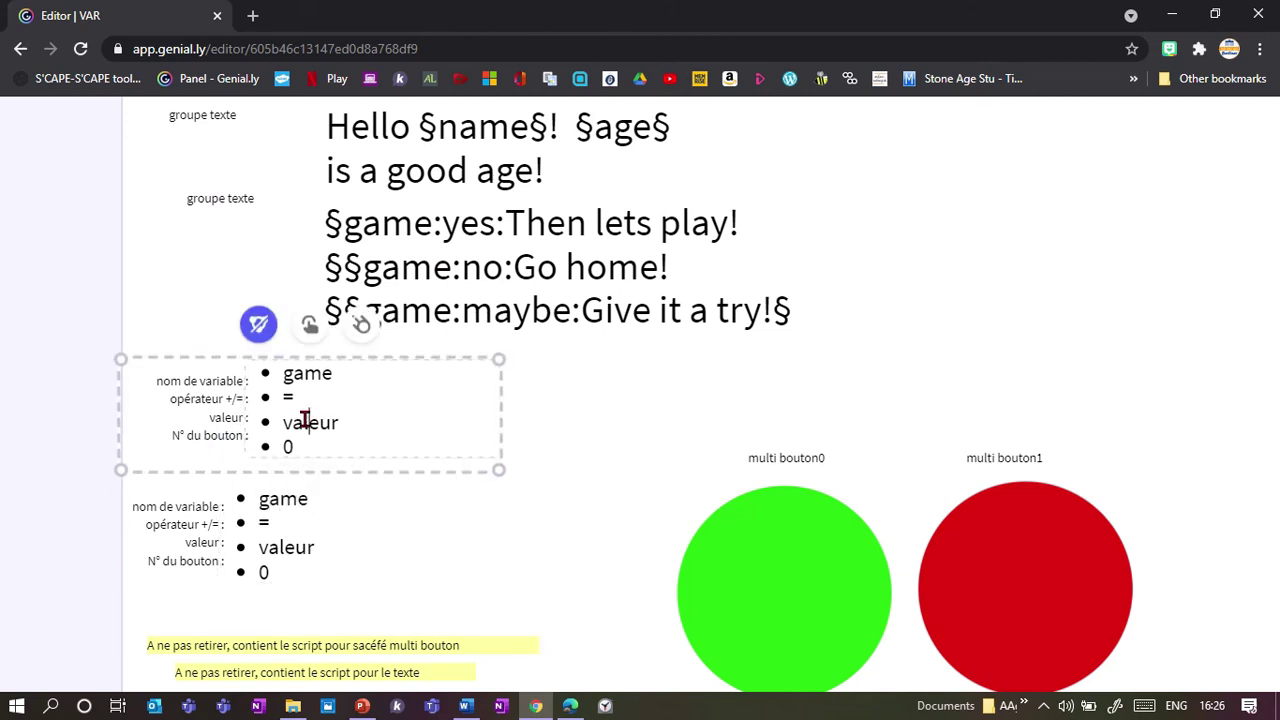
double_click(318, 422)
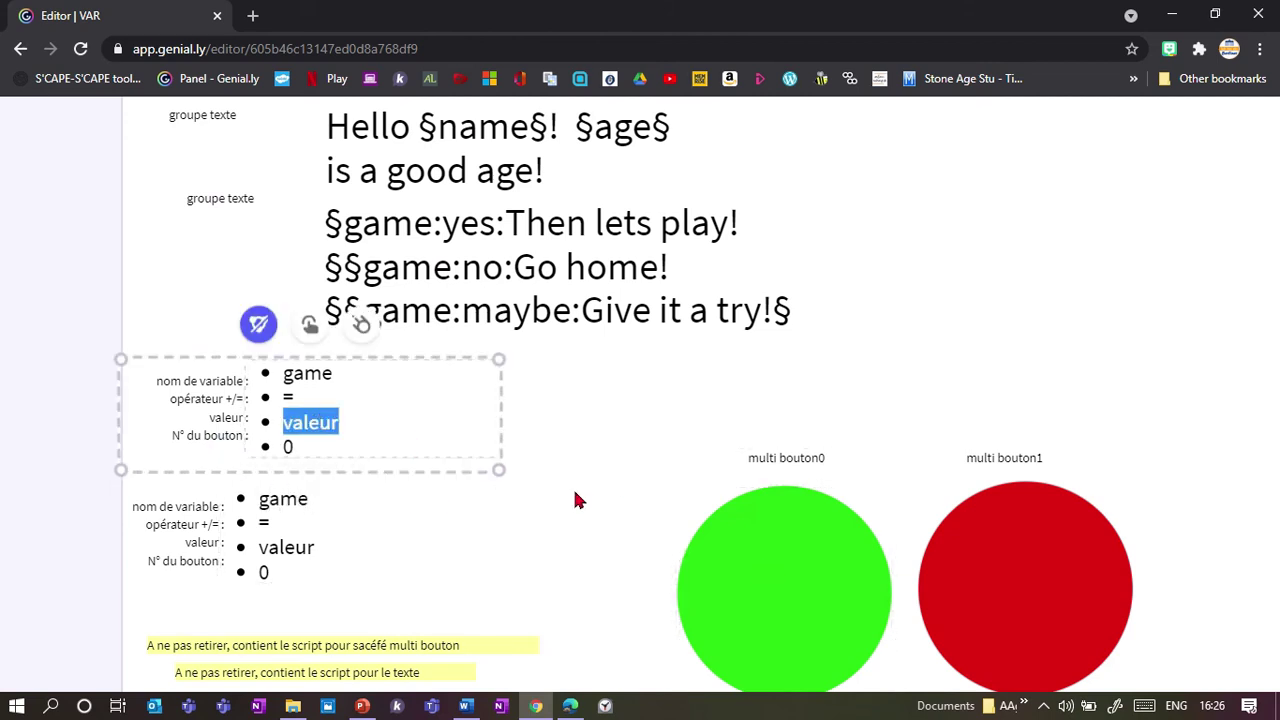
type("yes")
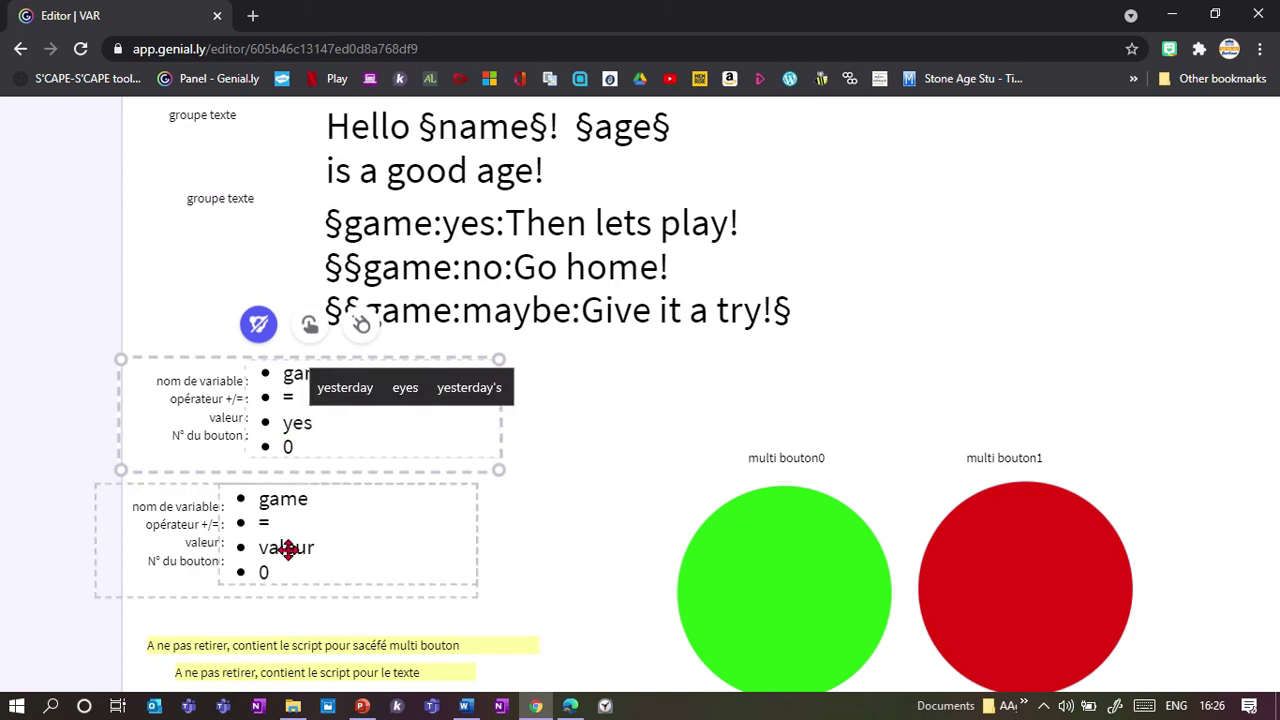
double_click(287, 548)
type("y")
key("BackSpace")
type("no")
left_click(449, 434)
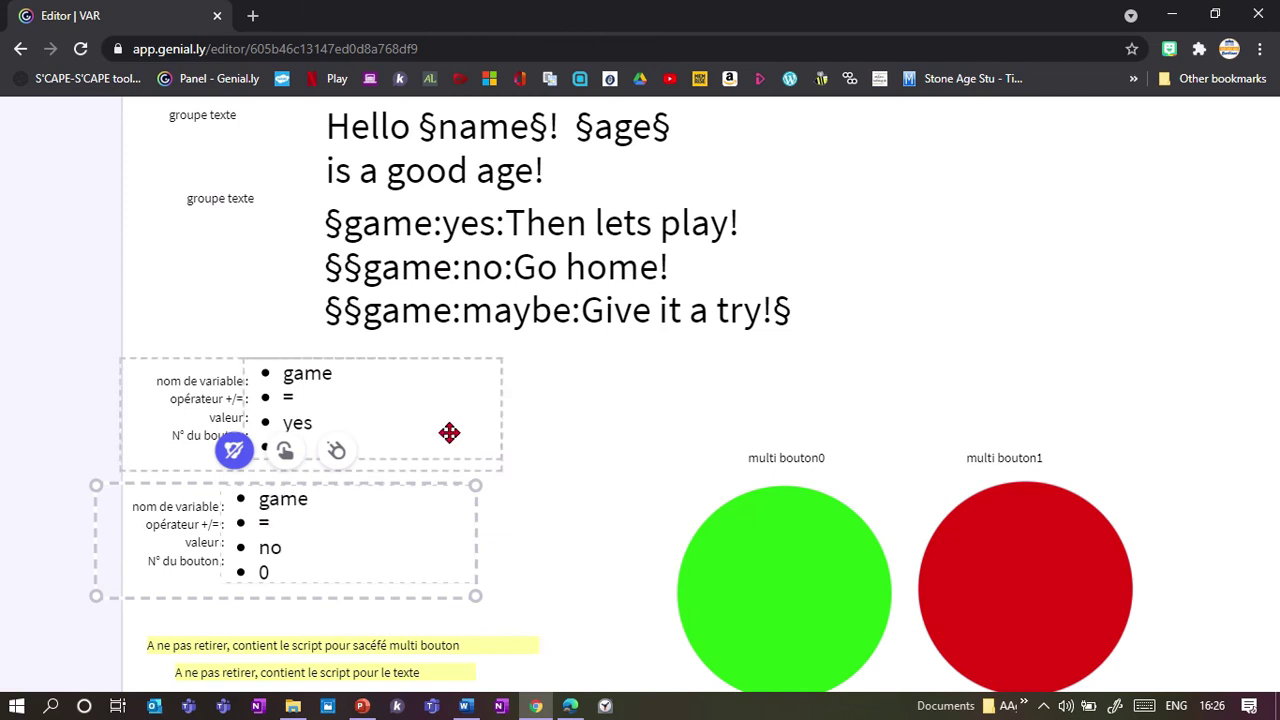
- Set the button number in the lower variable block to 1
left_click(277, 447)
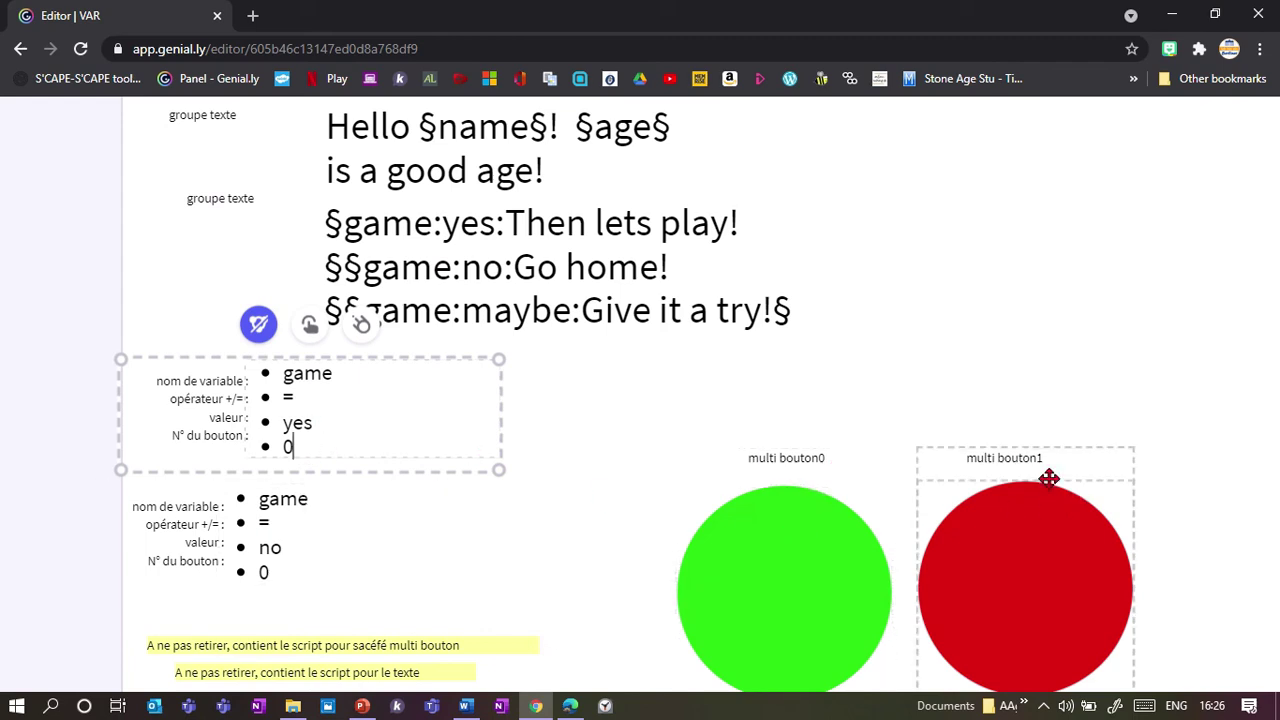
left_click(269, 574)
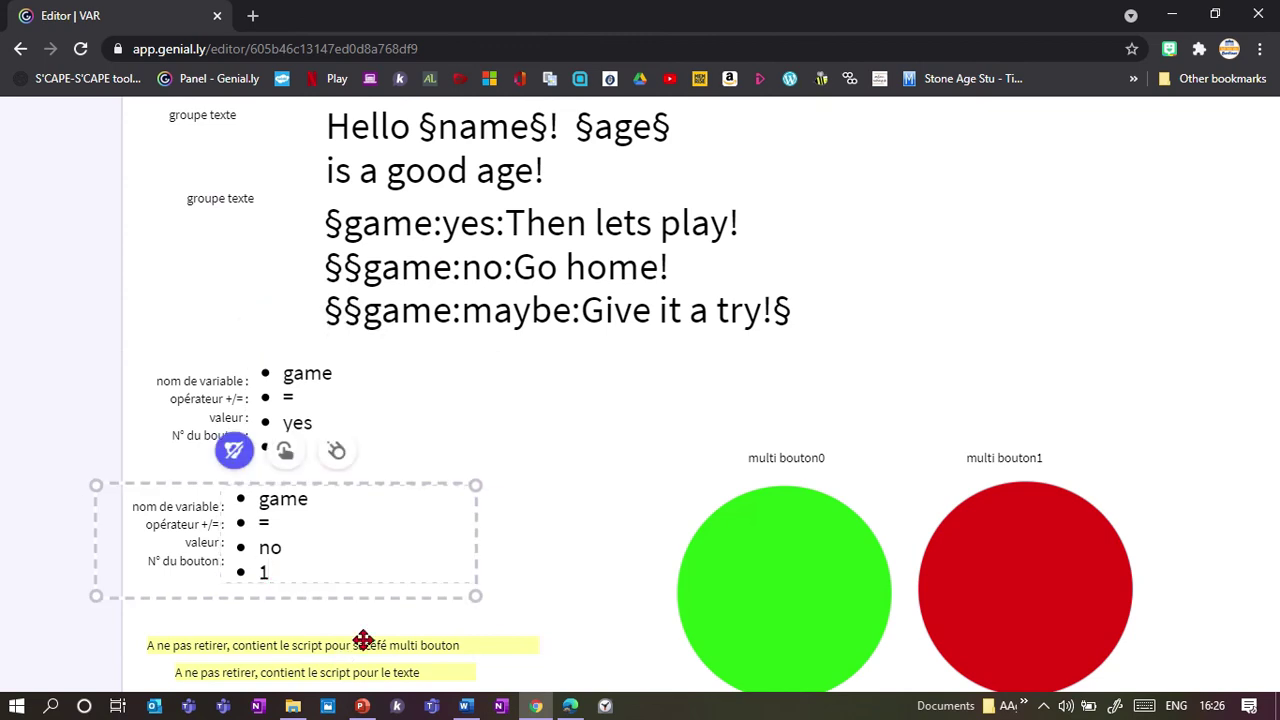
left_click(610, 545)
- Duplicate the red button group beside the original and refresh its number by switching to the Etapes page and back
left_click(1005, 600)
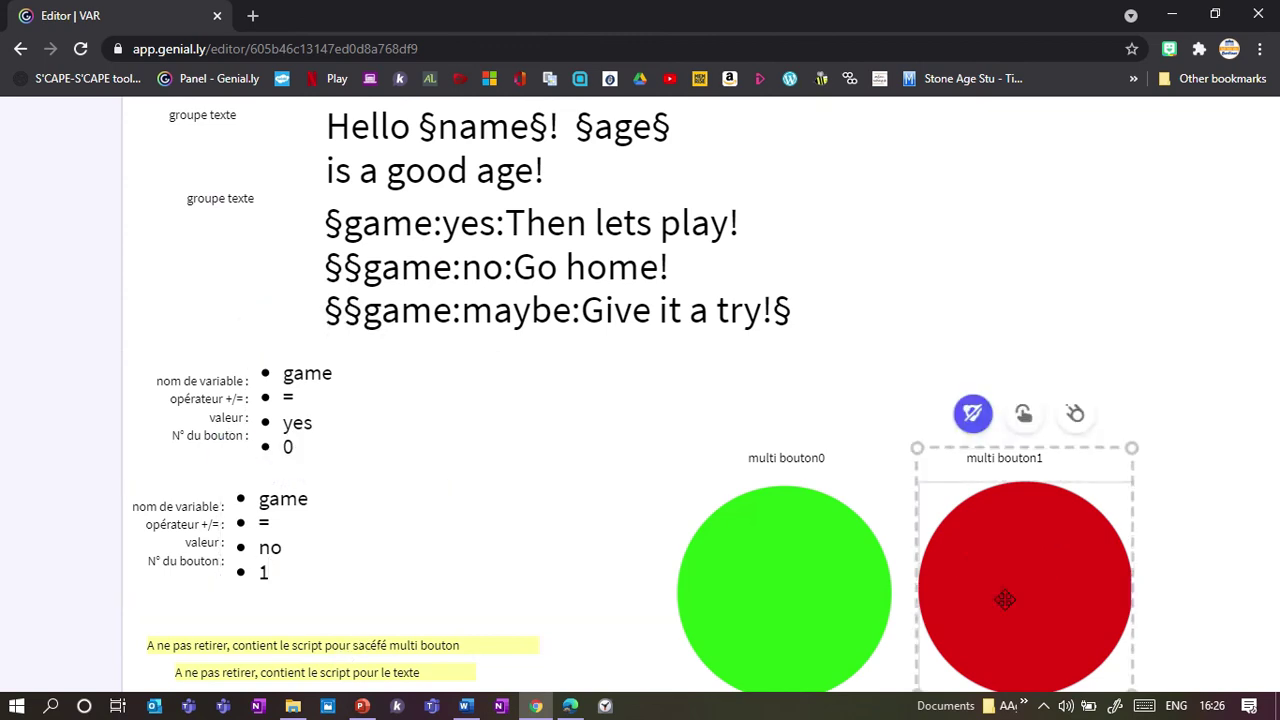
key("ctrl+d")
left_click_drag(1005, 600, 1194, 586)
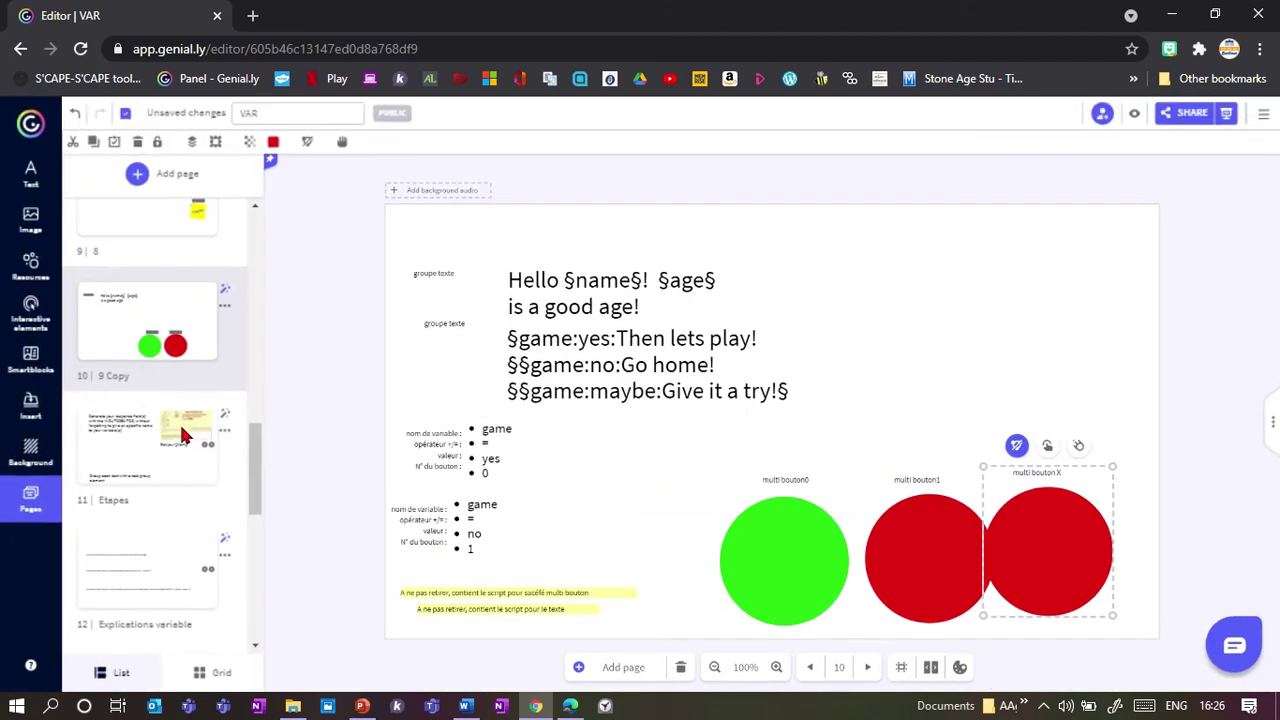
left_click(182, 432)
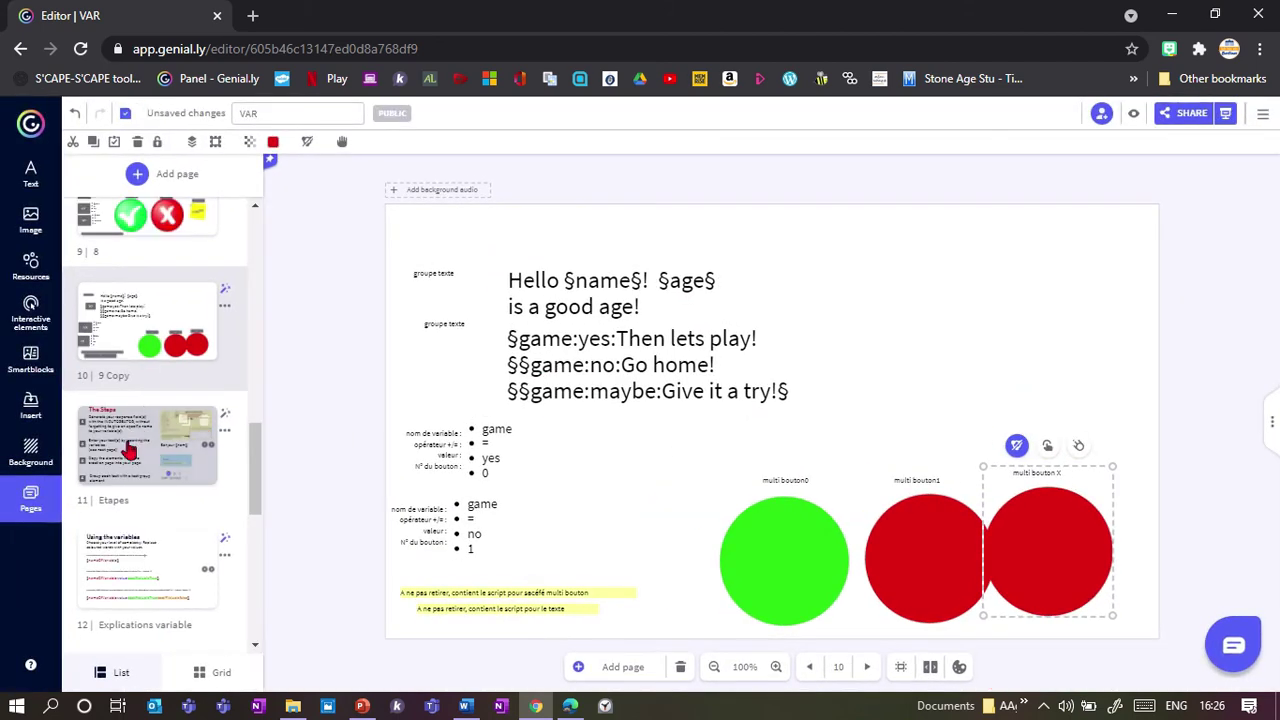
left_click(145, 345)
left_click(1057, 491)
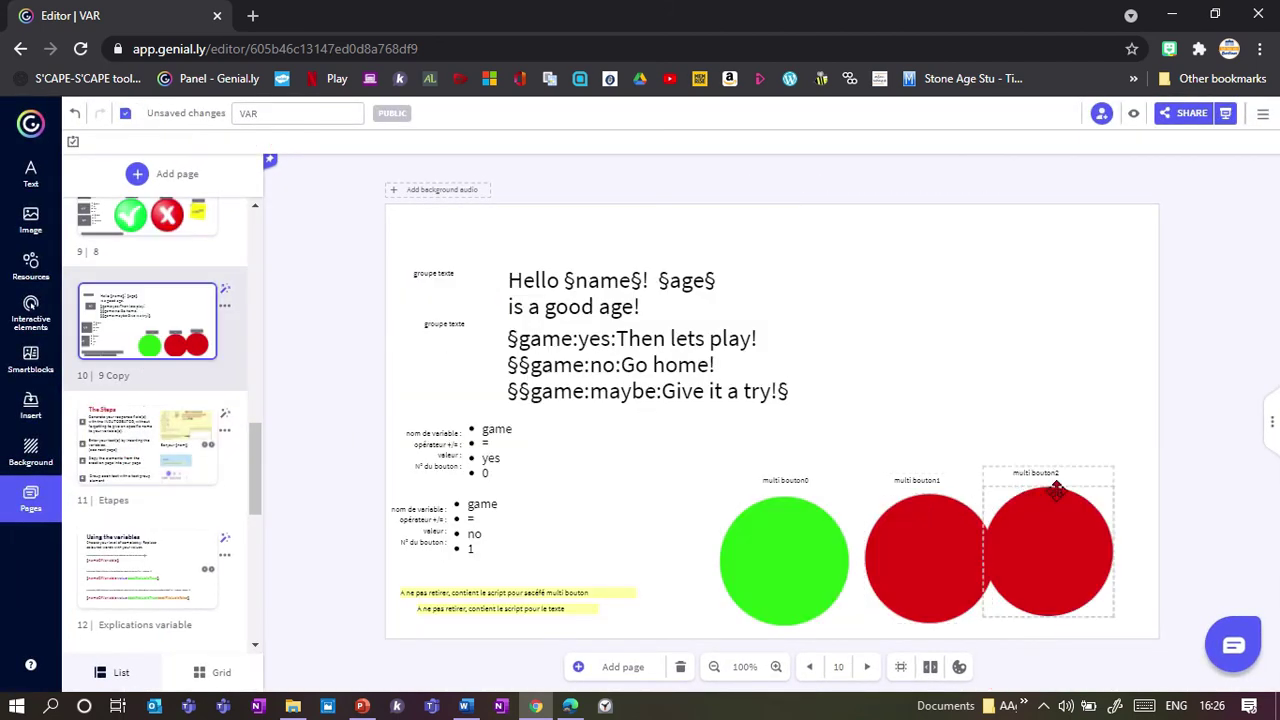
- Copy the lower variable block beside the upper one and give it the value mayby and button number 2
scroll(1057, 491, "up", 2)
left_click_drag(369, 569, 582, 452)
left_click(582, 452)
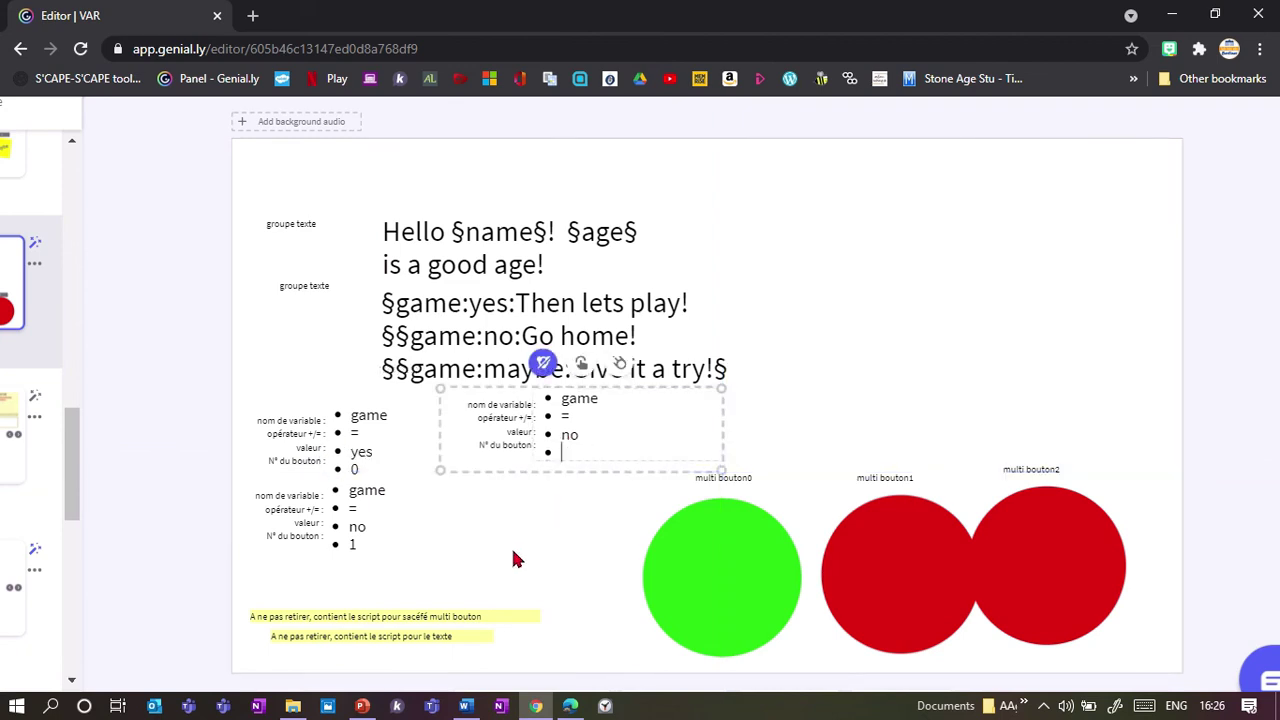
type("may")
left_click_drag(543, 435, 521, 451)
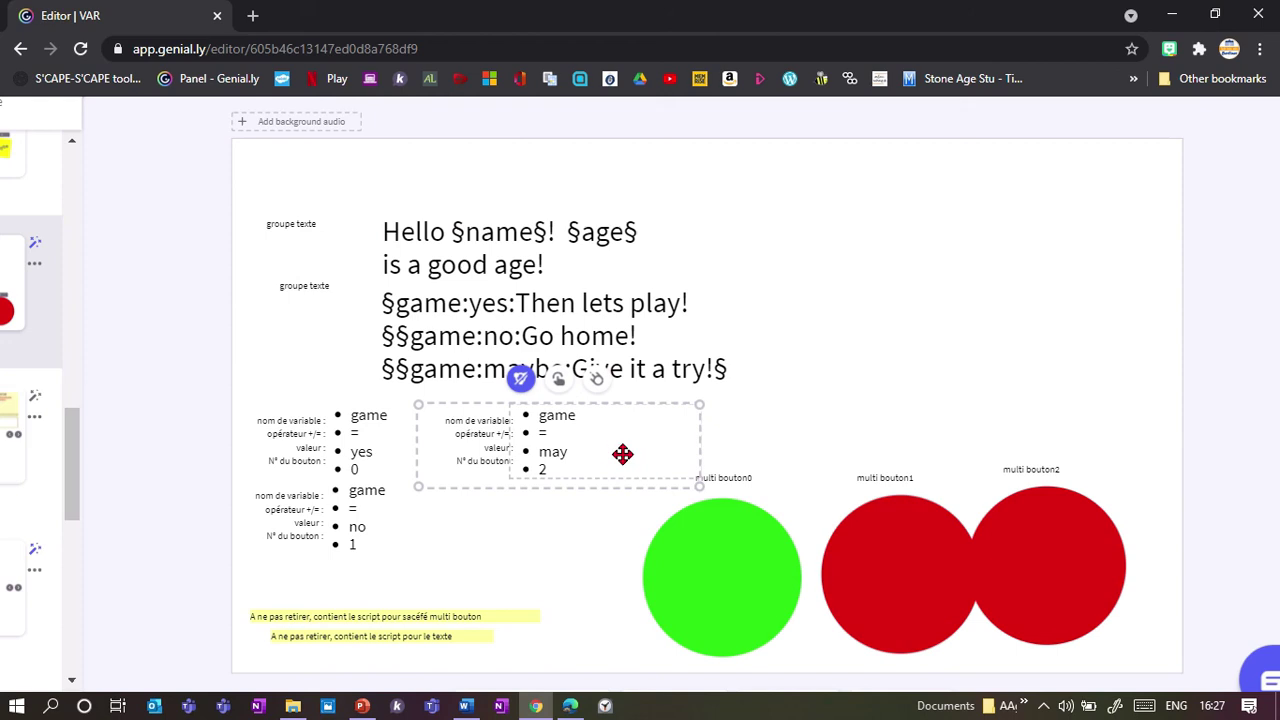
left_click(586, 451)
type("ba")
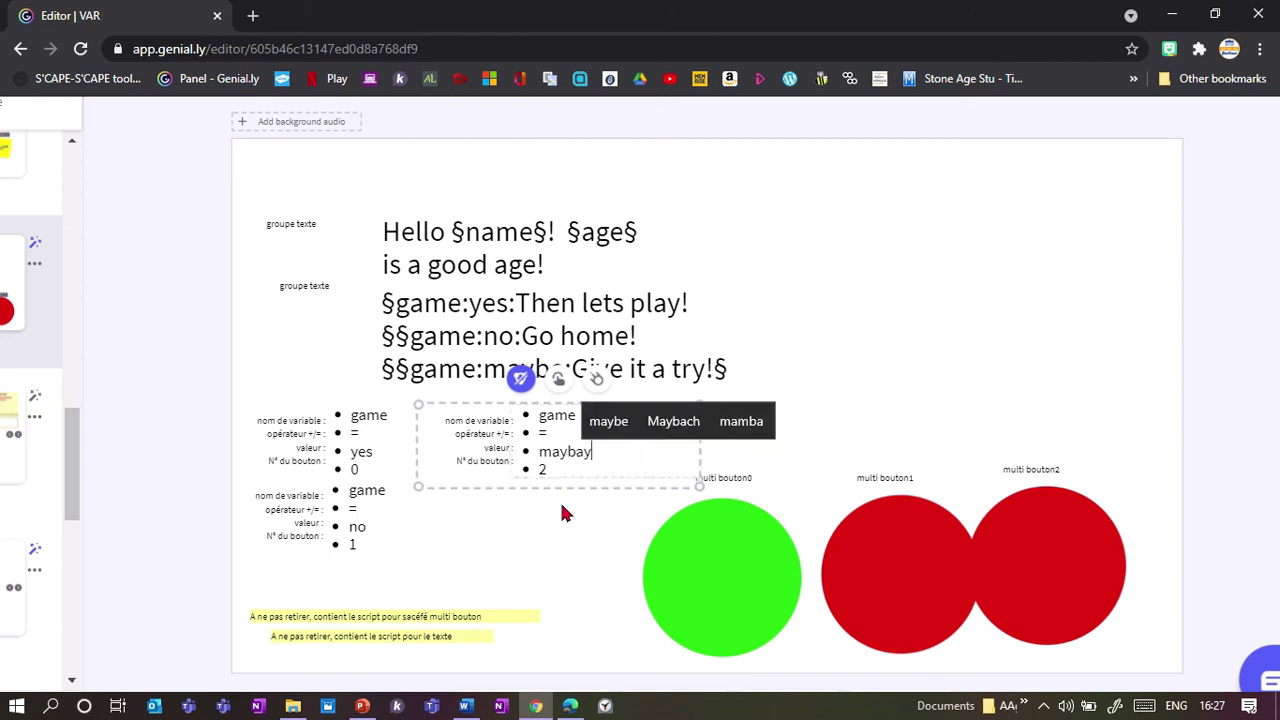
type("y")
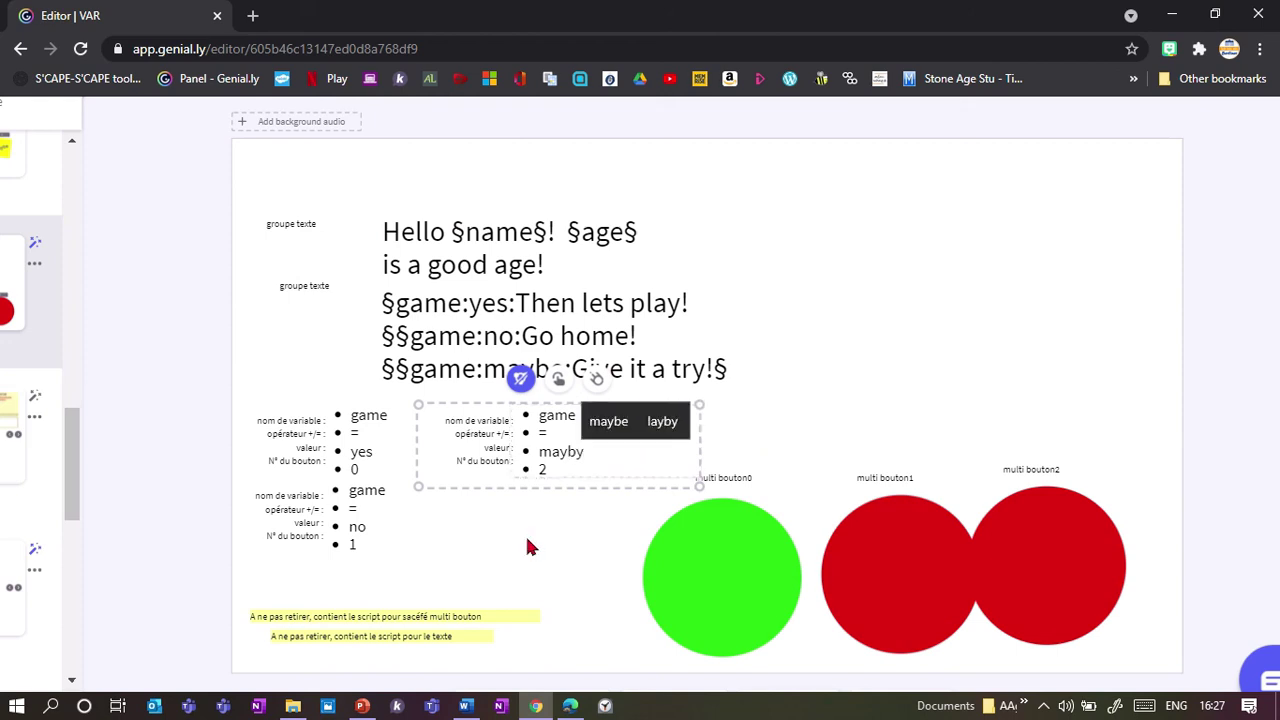
left_click(600, 545)
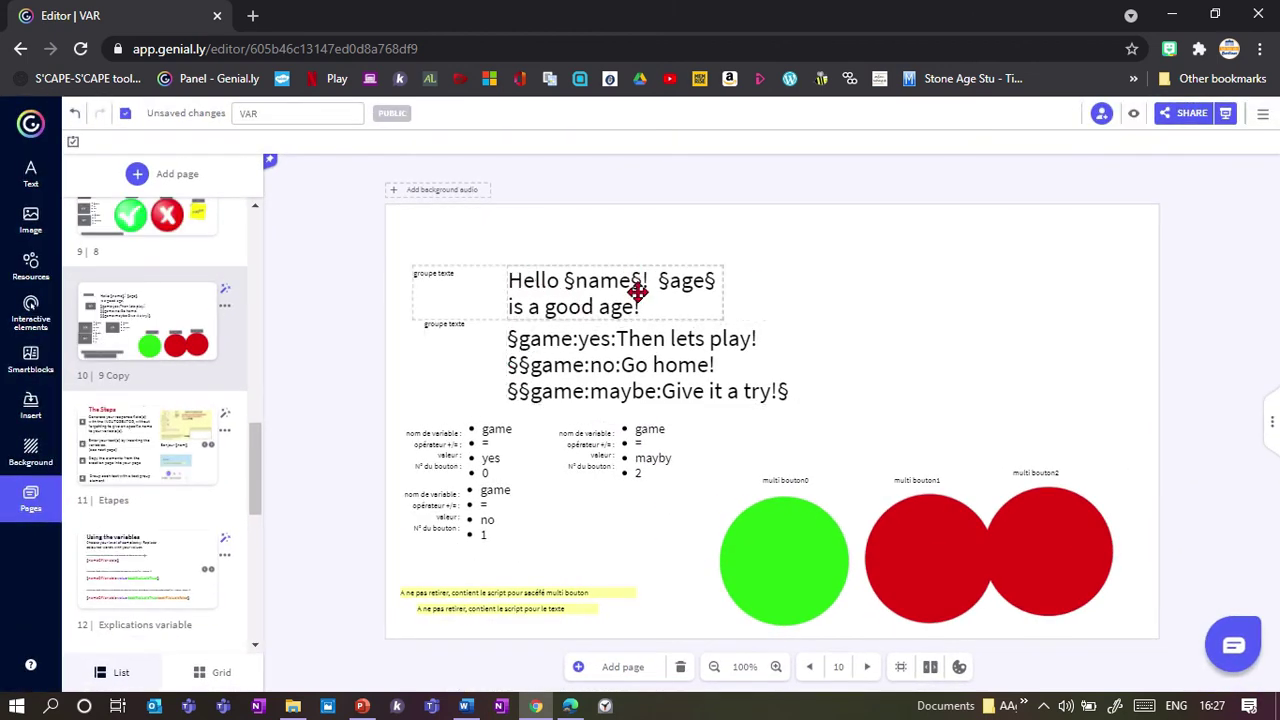
- Raise the Hello text group slightly and copy the variable blocks, button groups and multi bouton script onto page 4
mouse_move(638, 291)
left_mouse_down()
mouse_move(643, 257)
mouse_move(646, 274)
left_mouse_up()
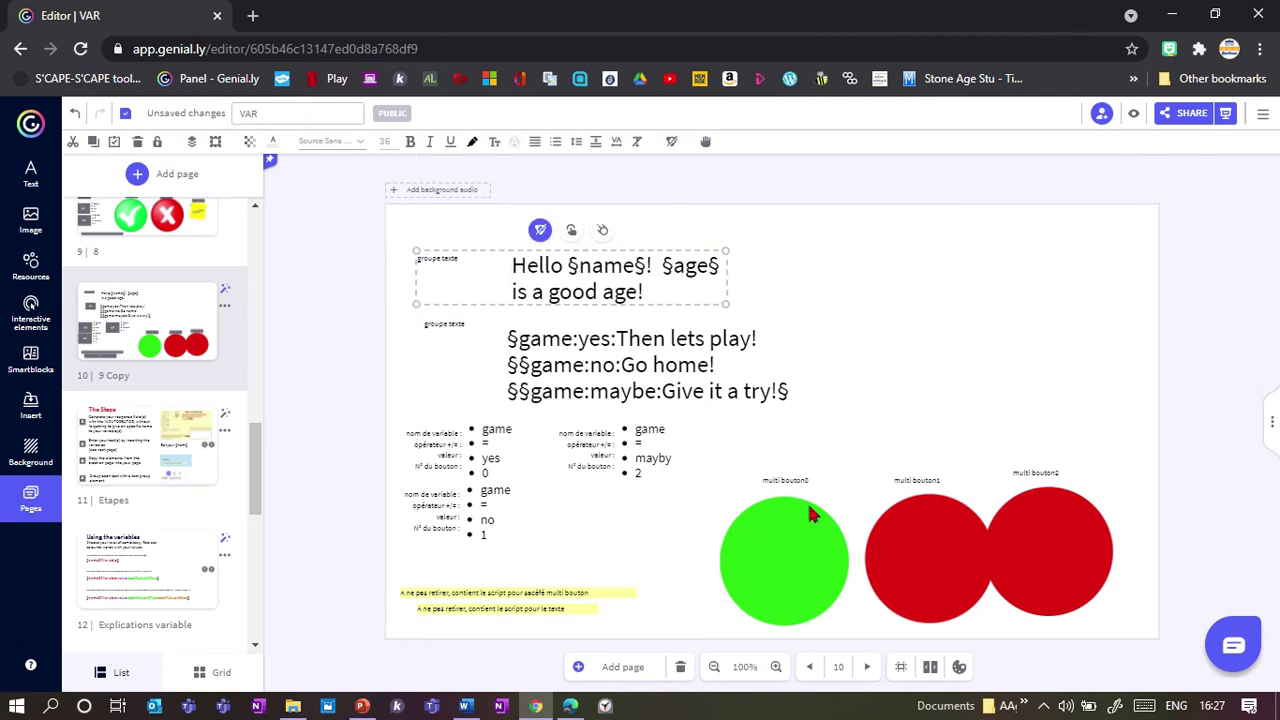
left_click_drag(1141, 443, 360, 594)
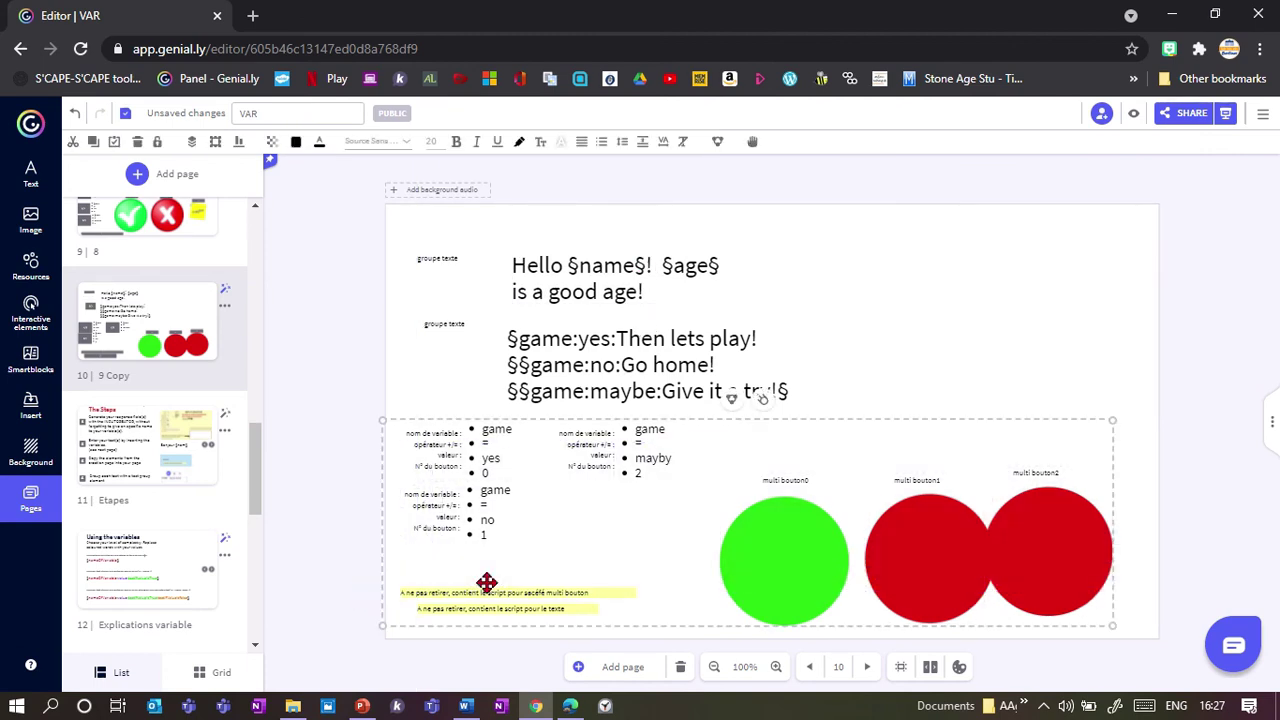
left_click_drag(255, 475, 258, 300)
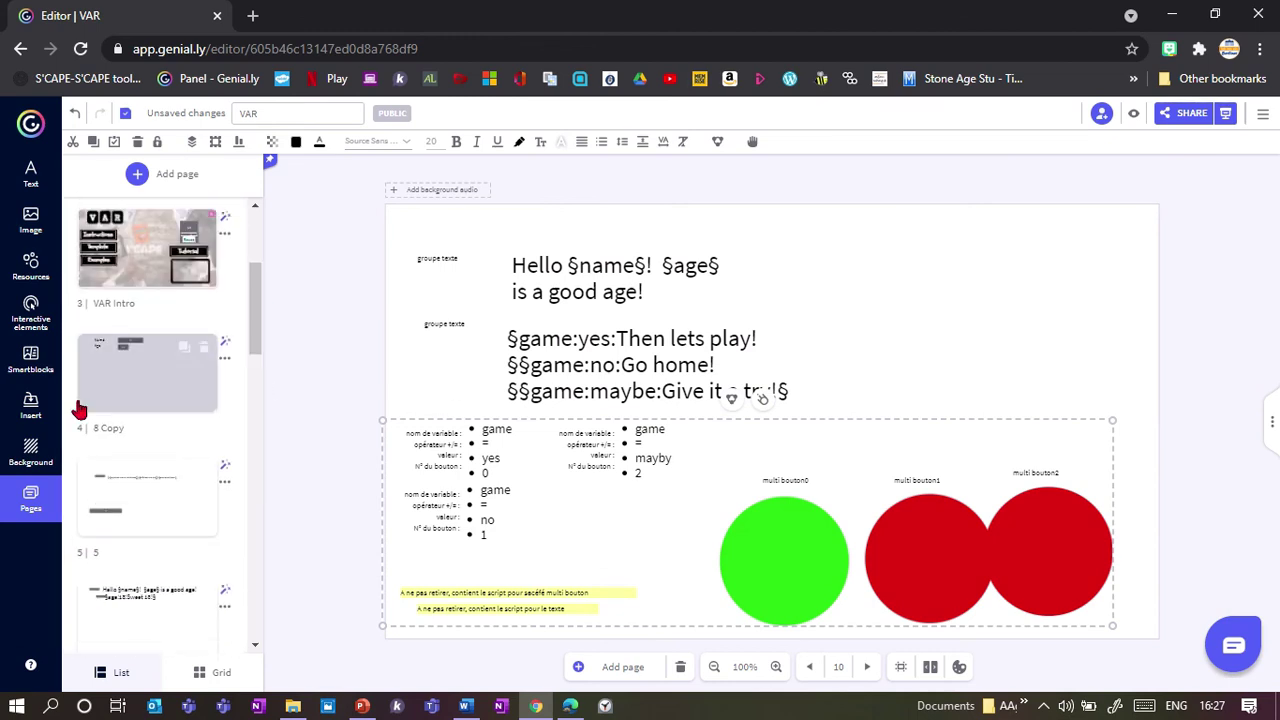
left_click(79, 410)
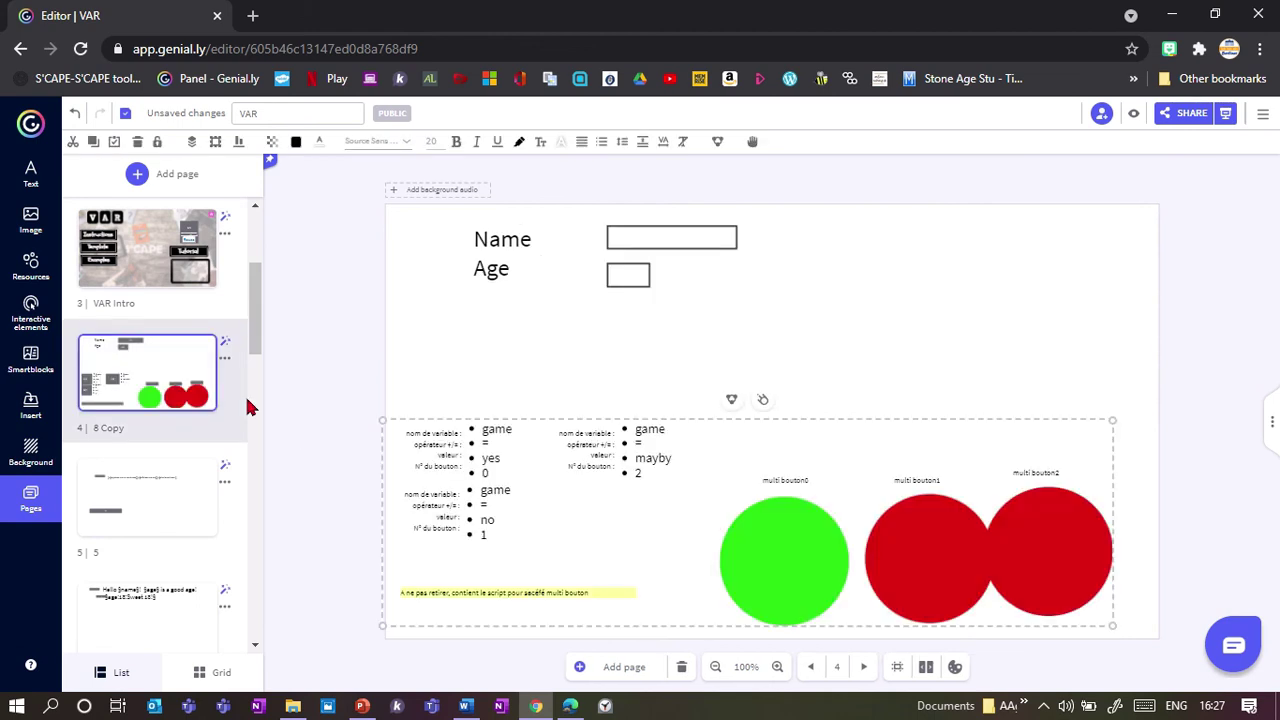
- On page 5, move the conditional age text up and place a second groupe texte label below the first
left_click_drag(257, 340, 149, 363)
left_click(149, 363)
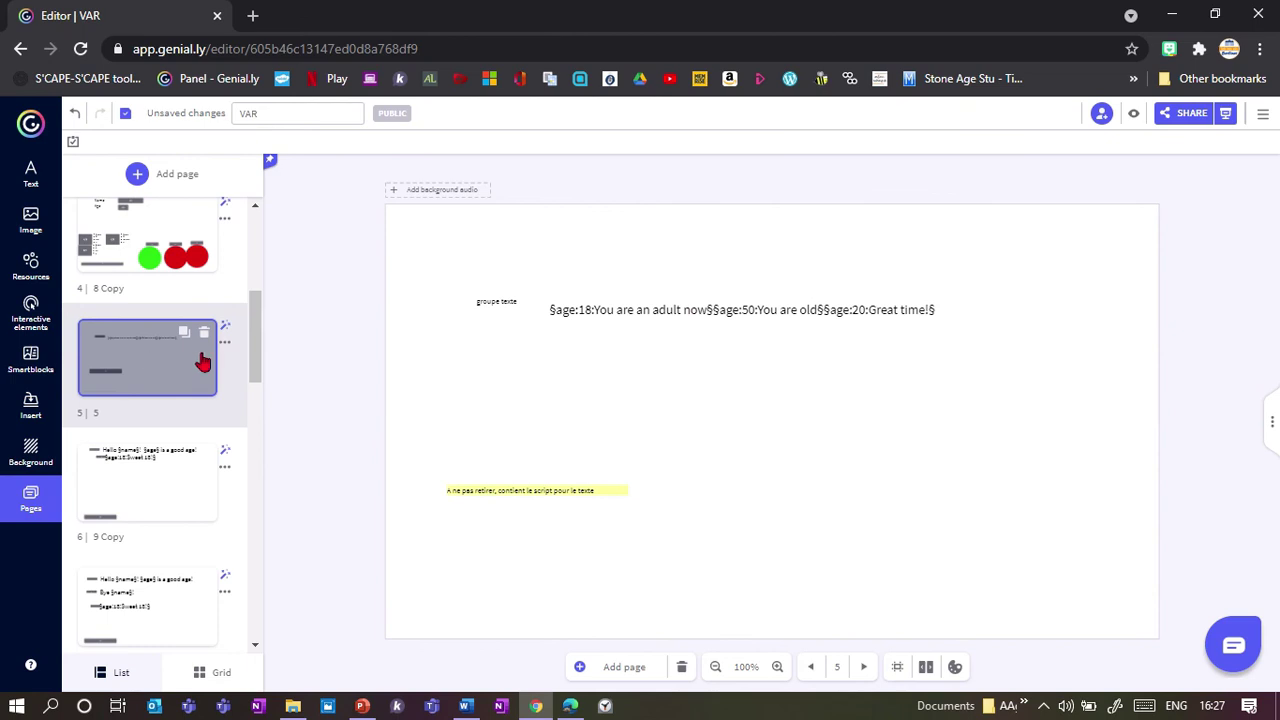
left_click_drag(607, 318, 604, 283)
left_click_drag(503, 306, 517, 353)
left_click(581, 369)
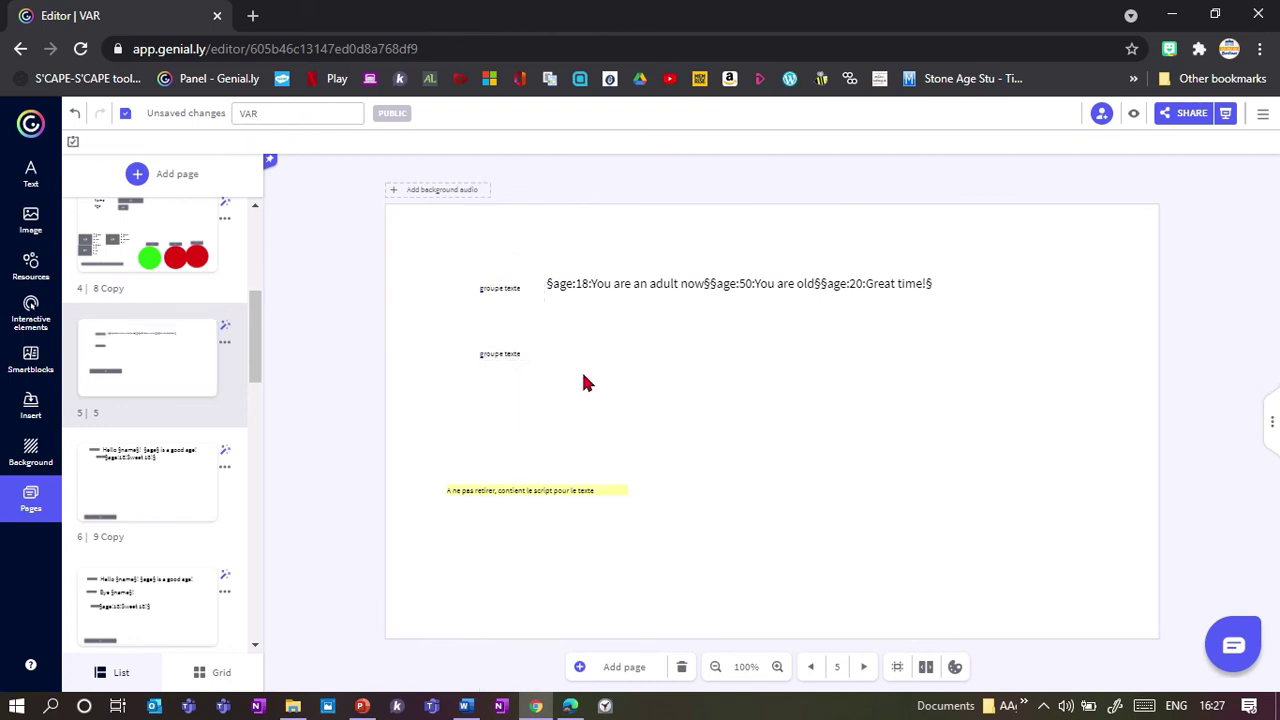
- Copy the §nameOfVariable:value:textIfvalueIsTrue§ template from the Explications variable page to page 5, beside the second groupe texte label
left_click_drag(251, 334, 269, 446)
left_click(147, 517)
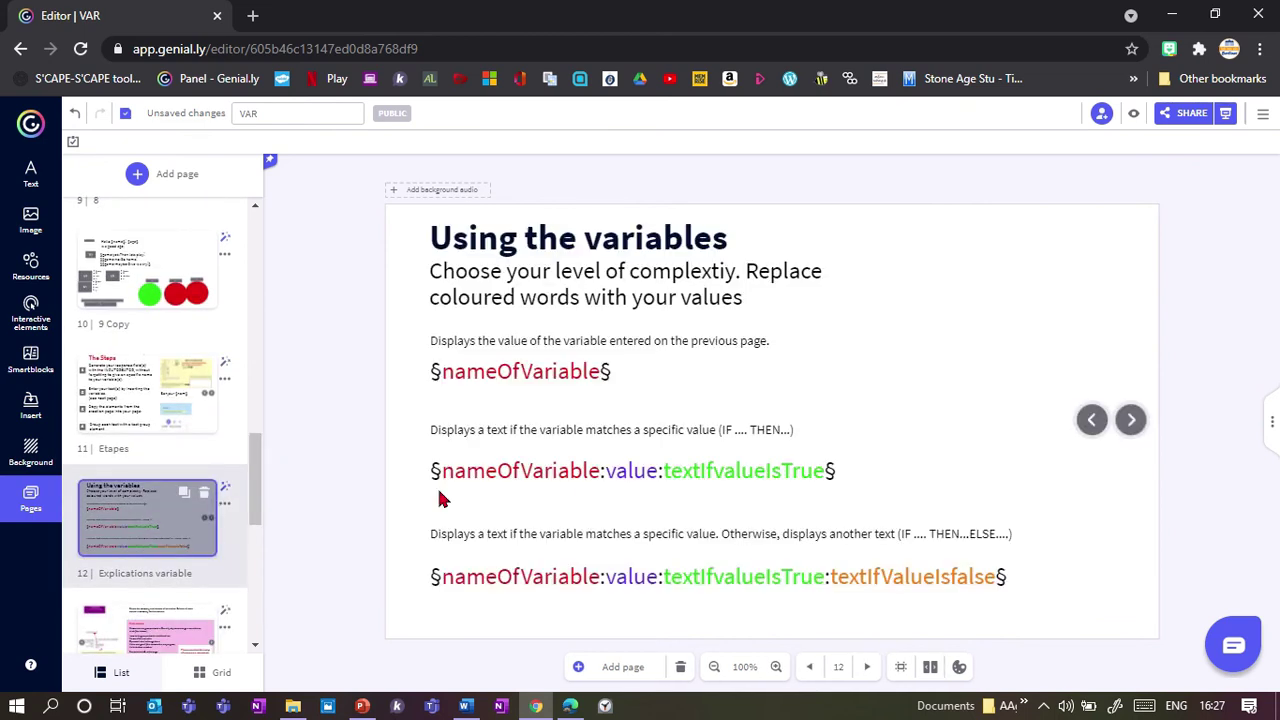
double_click(497, 468)
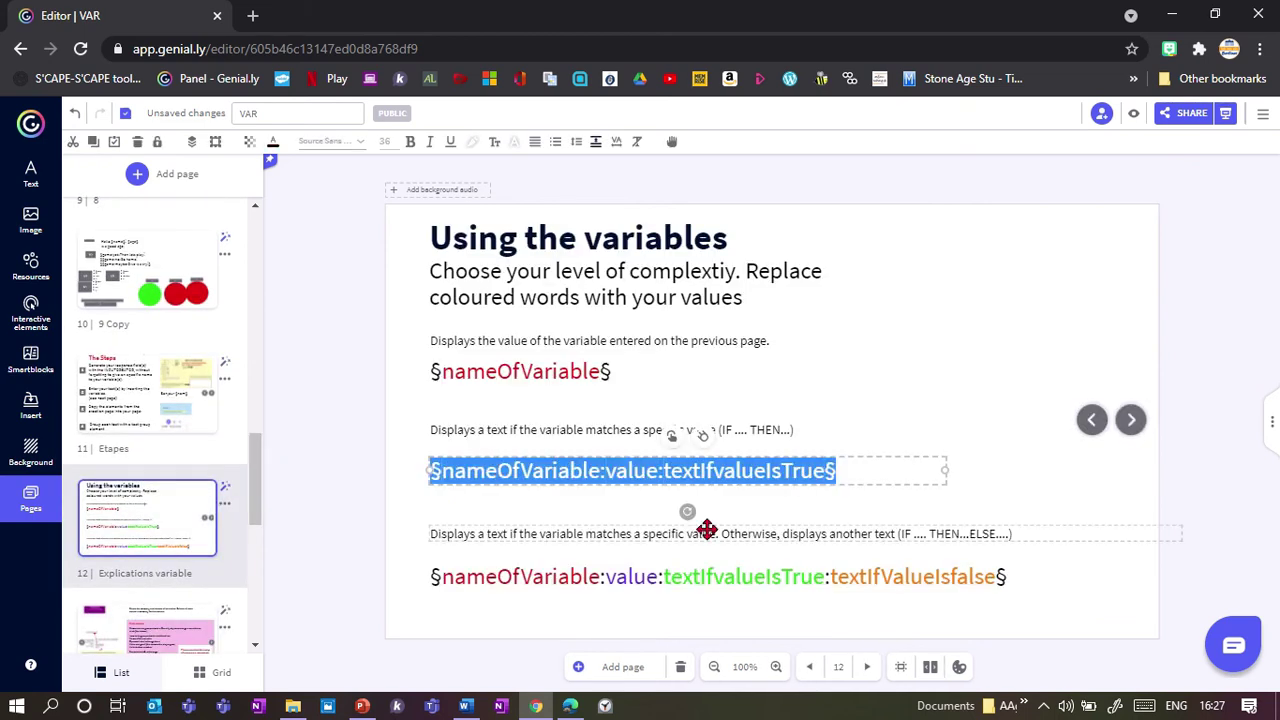
scroll(255, 452, "up", 1)
scroll(255, 452, "up", 6)
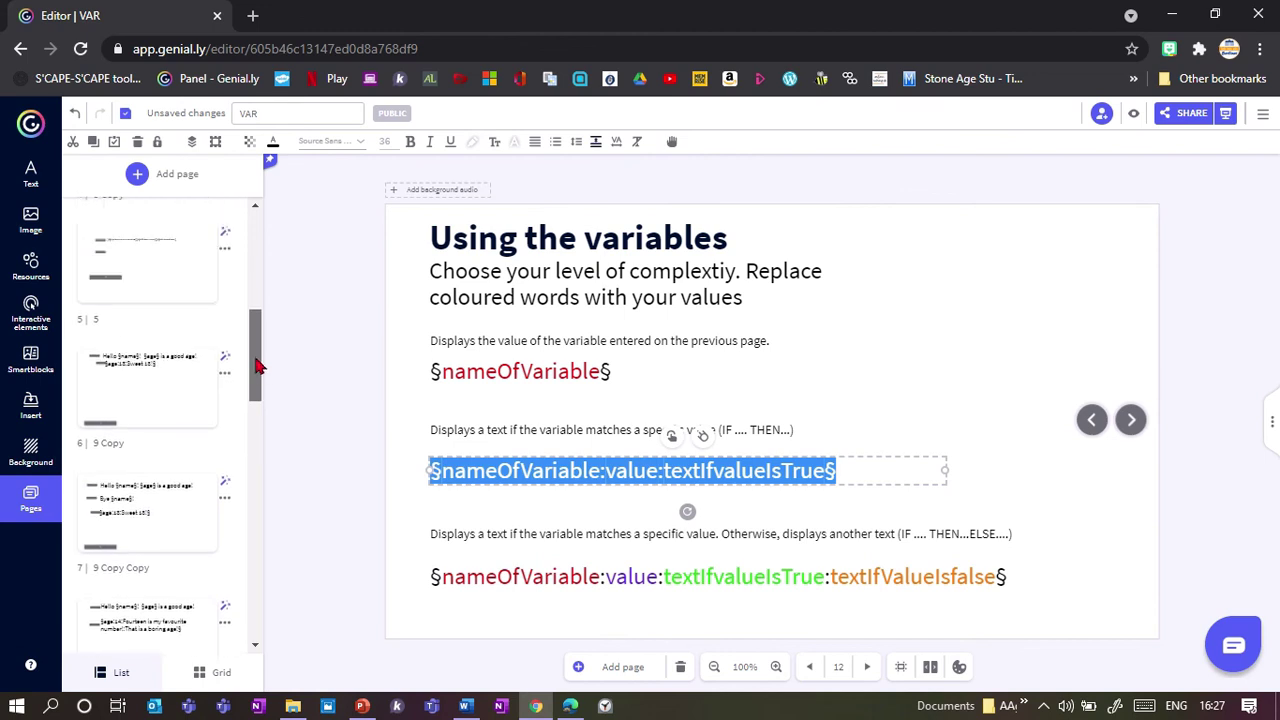
left_click(147, 393)
double_click(700, 428)
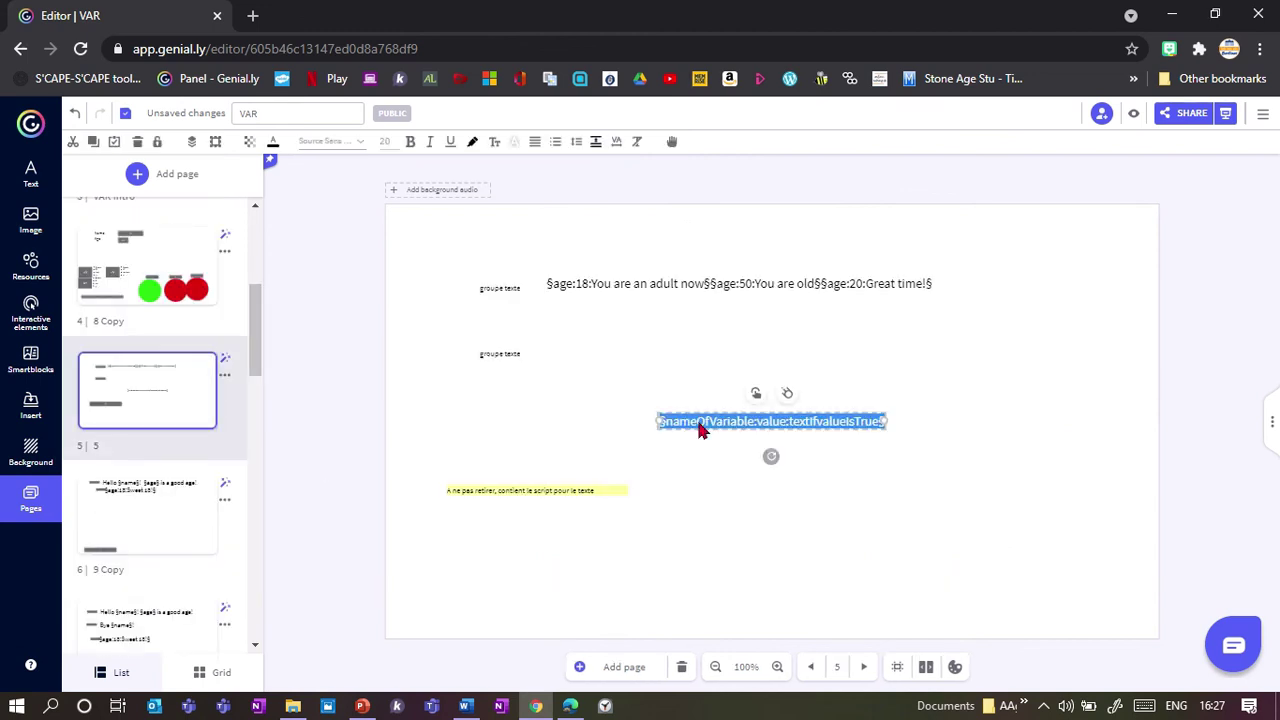
left_click(744, 421)
left_click_drag(724, 421, 623, 354)
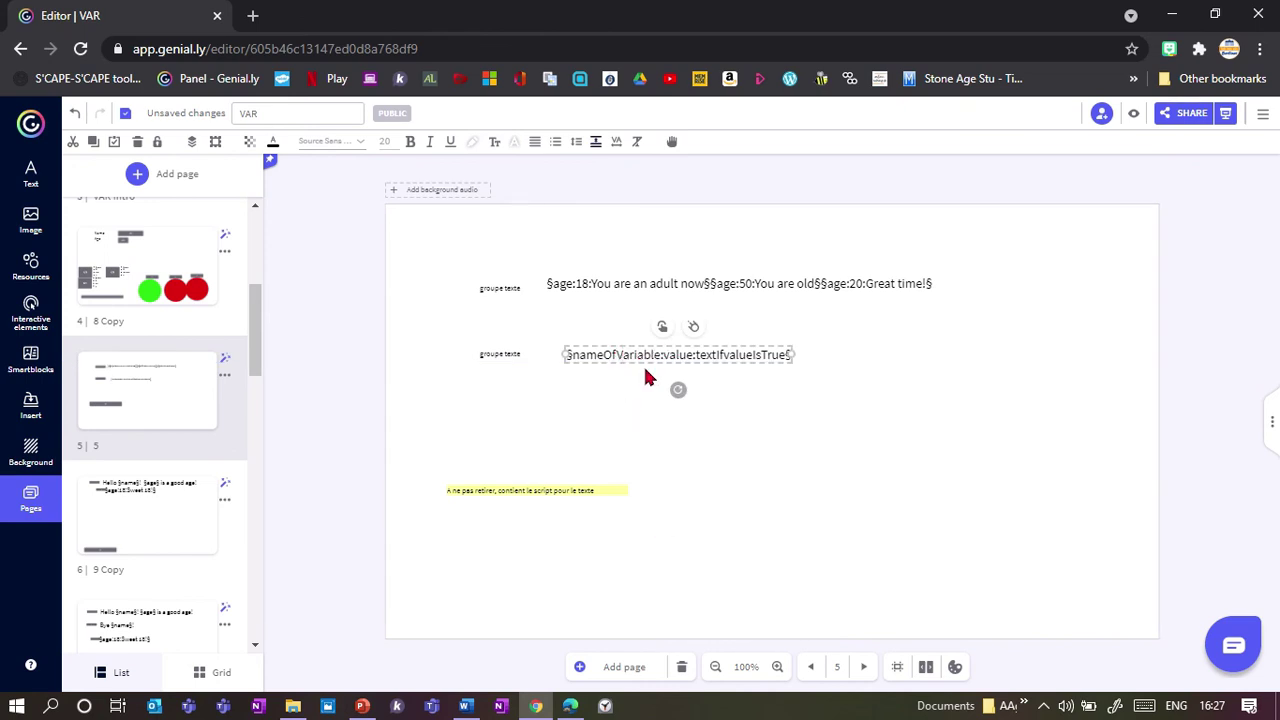
- Replace the variable name in the second conditional text on page 5 with game
double_click(648, 353)
key("Left")
key("Right")
key("Right")
key("Right")
key("Right")
key("Right")
key("Right")
key("Right")
key("Right")
key("Right")
key("Right")
key("BackSpace")
key("BackSpace")
key("BackSpace")
key("BackSpace")
key("BackSpace")
key("BackSpace")
key("BackSpace")
key("BackSpace")
key("BackSpace")
key("BackSpace")
key("BackSpace")
key("BackSpace")
key("BackSpace")
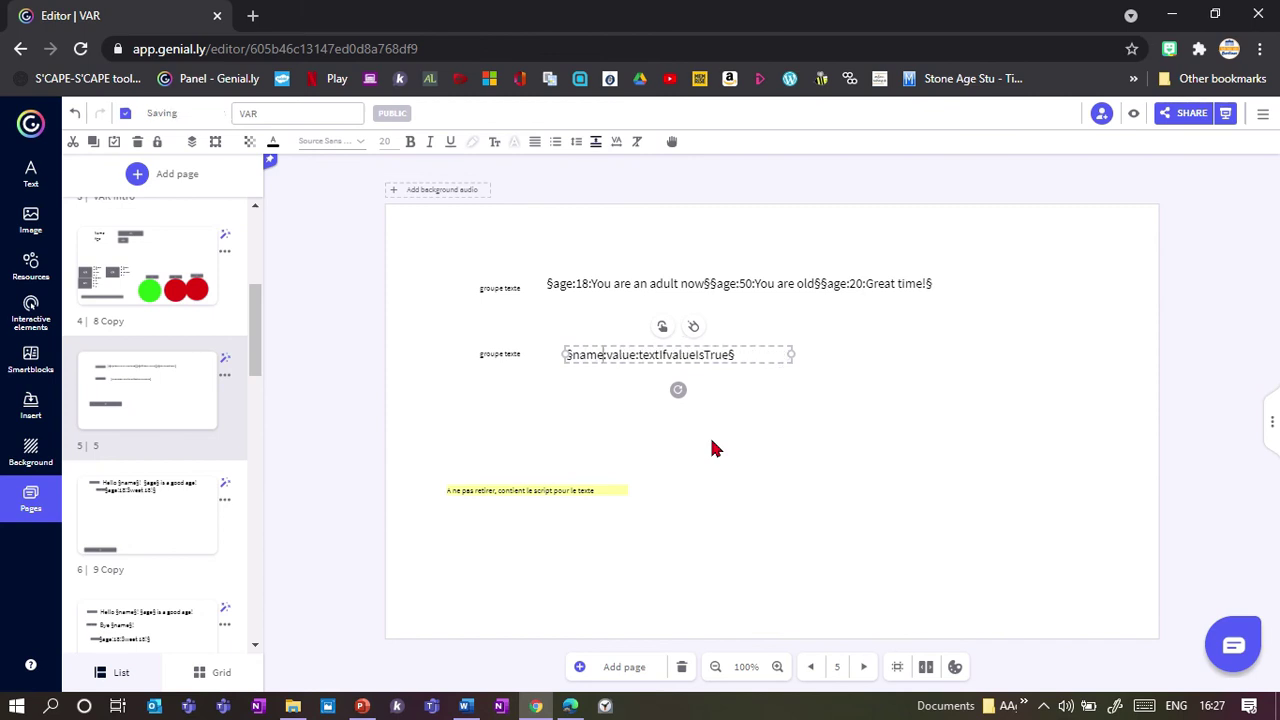
key("BackSpace")
type("game")
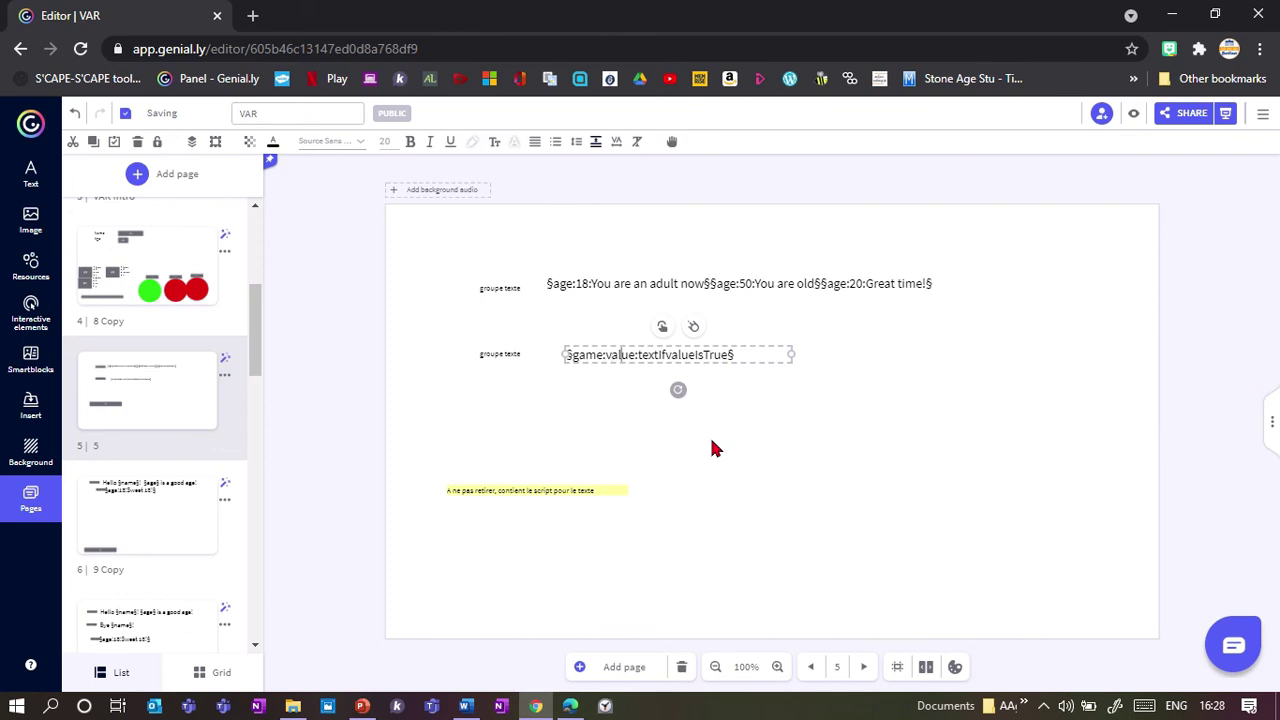
- Set the value in the game conditional text to yes
key("BackSpace")
key("BackSpace")
key("BackSpace")
key("BackSpace")
key("BackSpace")
type("yes")
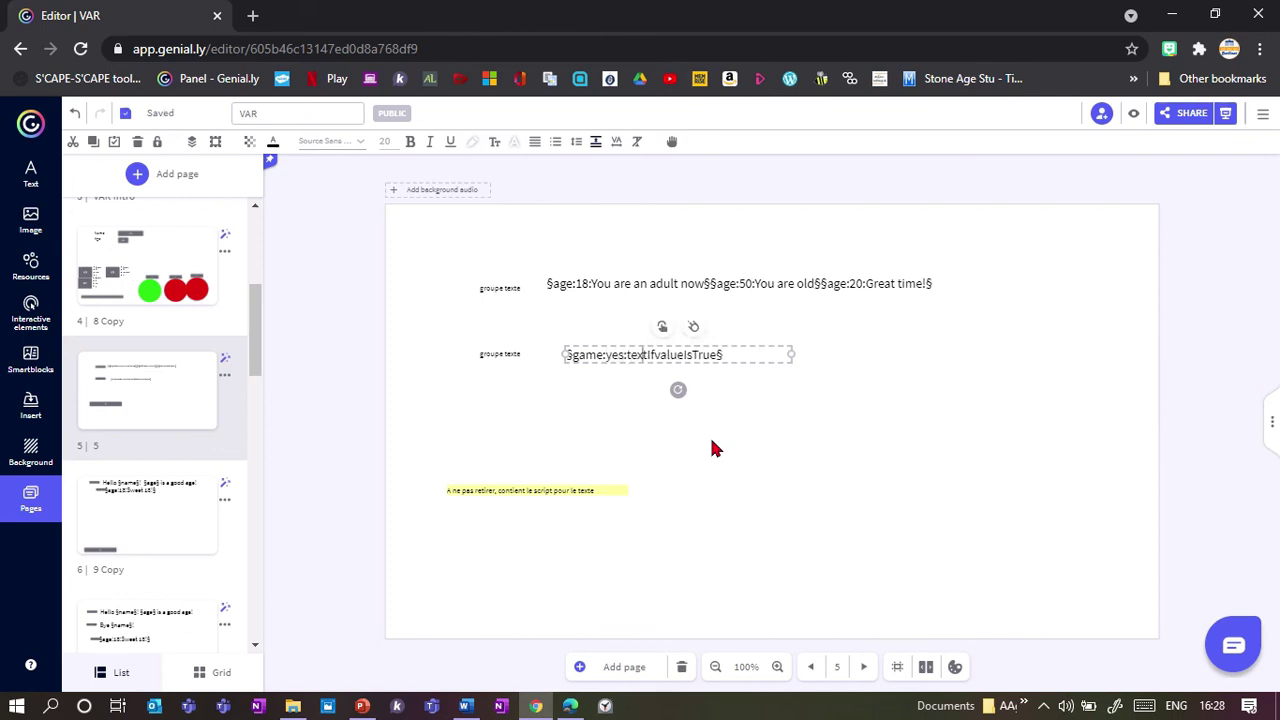
- Replace textIfvalueIsTrue in the game:yes condition with the text Great!
key("Right")
key("Right")
key("Right")
key("Right")
key("Right")
key("Right")
key("Right")
key("Right")
key("Right")
key("Right")
key("Right")
key("Right")
key("Right")
key("BackSpace")
key("BackSpace")
key("BackSpace")
key("BackSpace")
key("BackSpace")
key("BackSpace")
key("BackSpace")
key("BackSpace")
key("BackSpace")
key("BackSpace")
key("BackSpace")
key("BackSpace")
key("BackSpace")
key("BackSpace")
key("BackSpace")
key("BackSpace")
key("BackSpace")
type("Great")
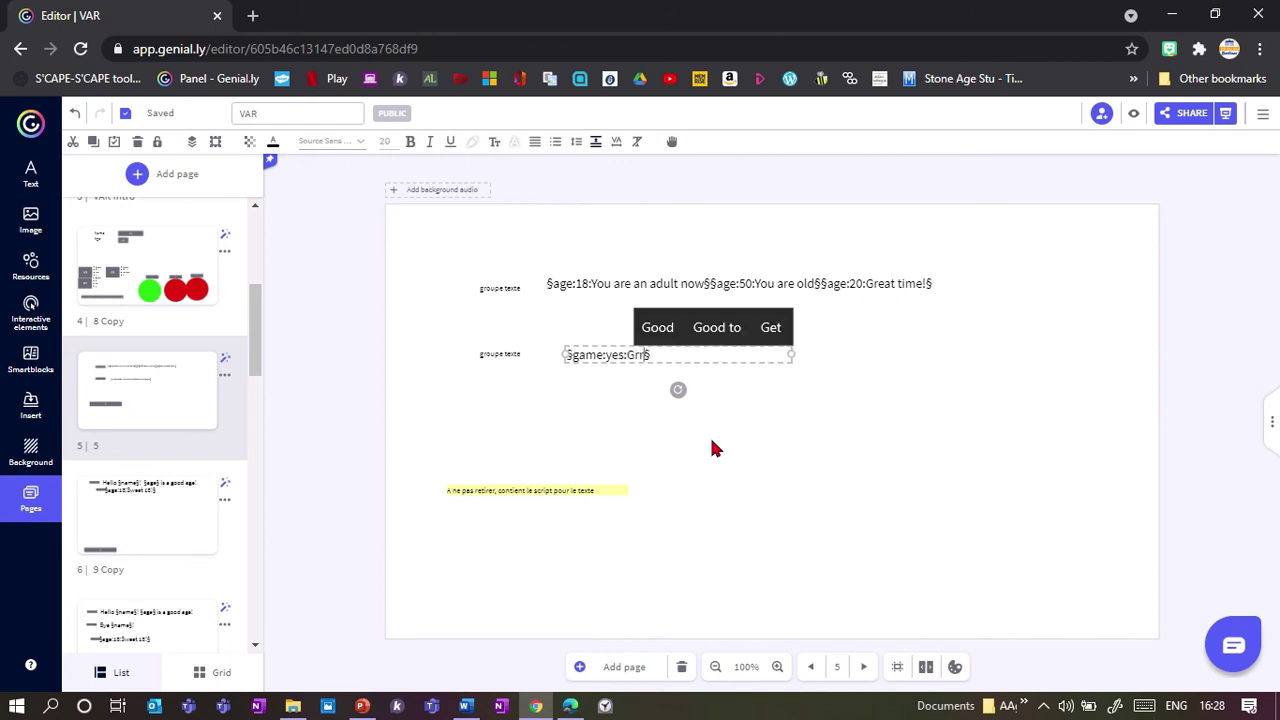
type("!")
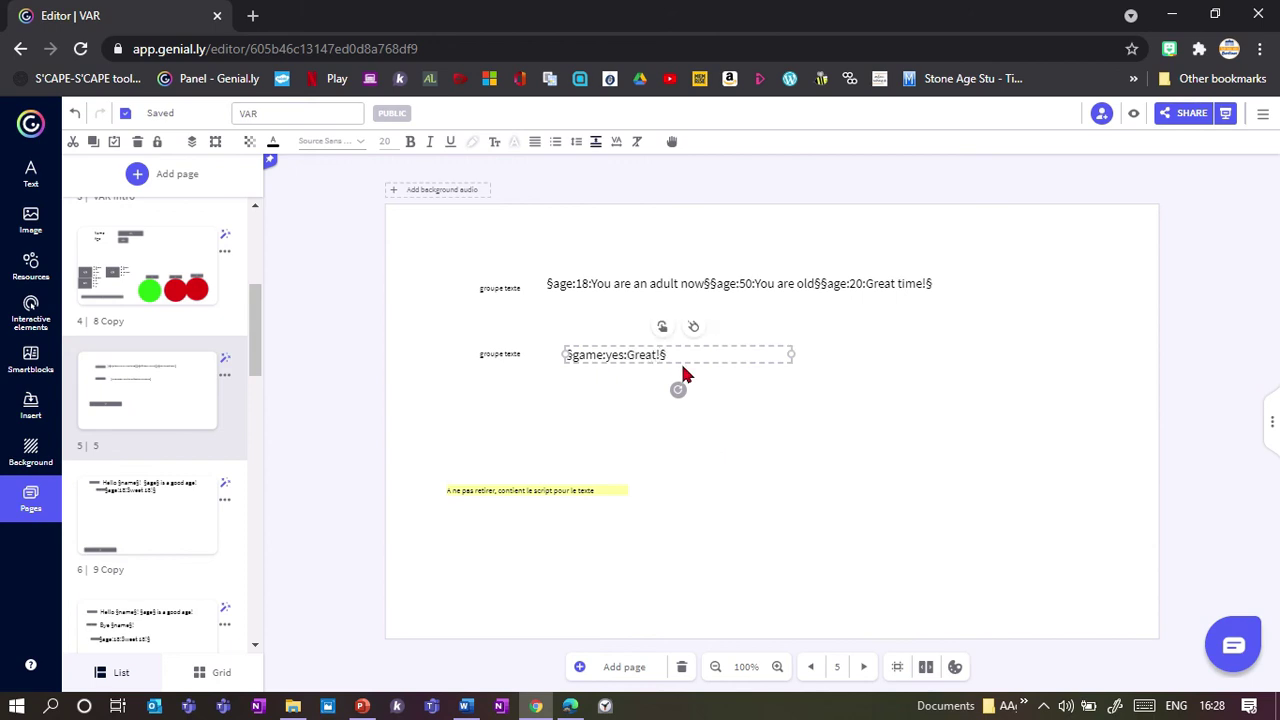
- Duplicate the §game:yes:Great!§ condition within the same text and change the copy to §game:no:So sad!§
left_click_drag(669, 353, 543, 353)
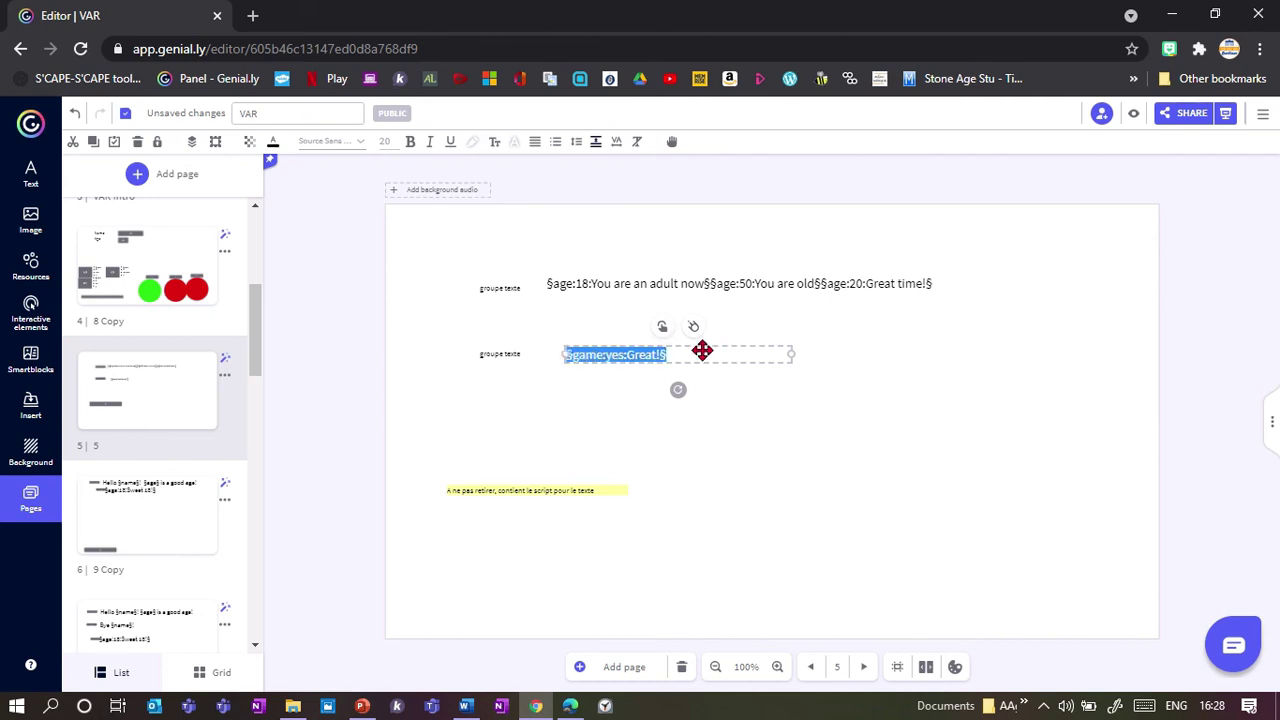
key("ctrl+c")
left_click(692, 354)
key("ctrl+v")
double_click(716, 356)
left_click(720, 349)
left_click(710, 355)
key("BackSpace")
key("BackSpace")
key("BackSpace")
type("no:")
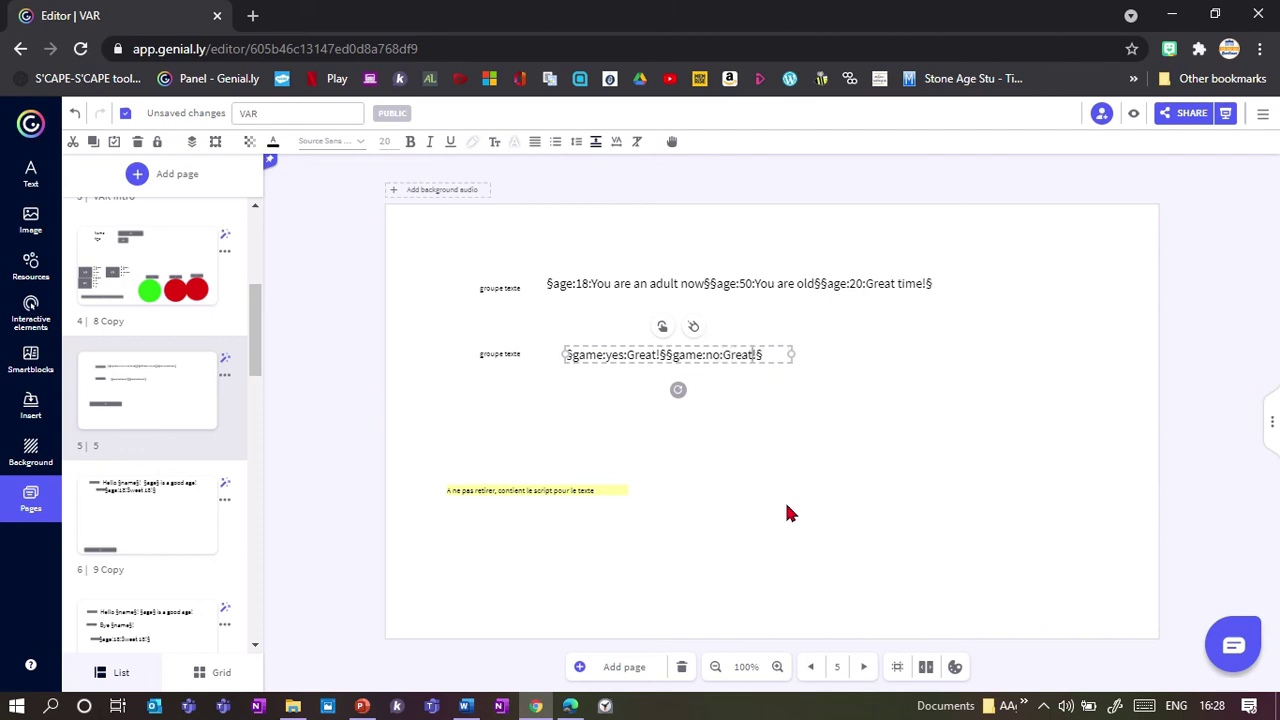
type("So sad")
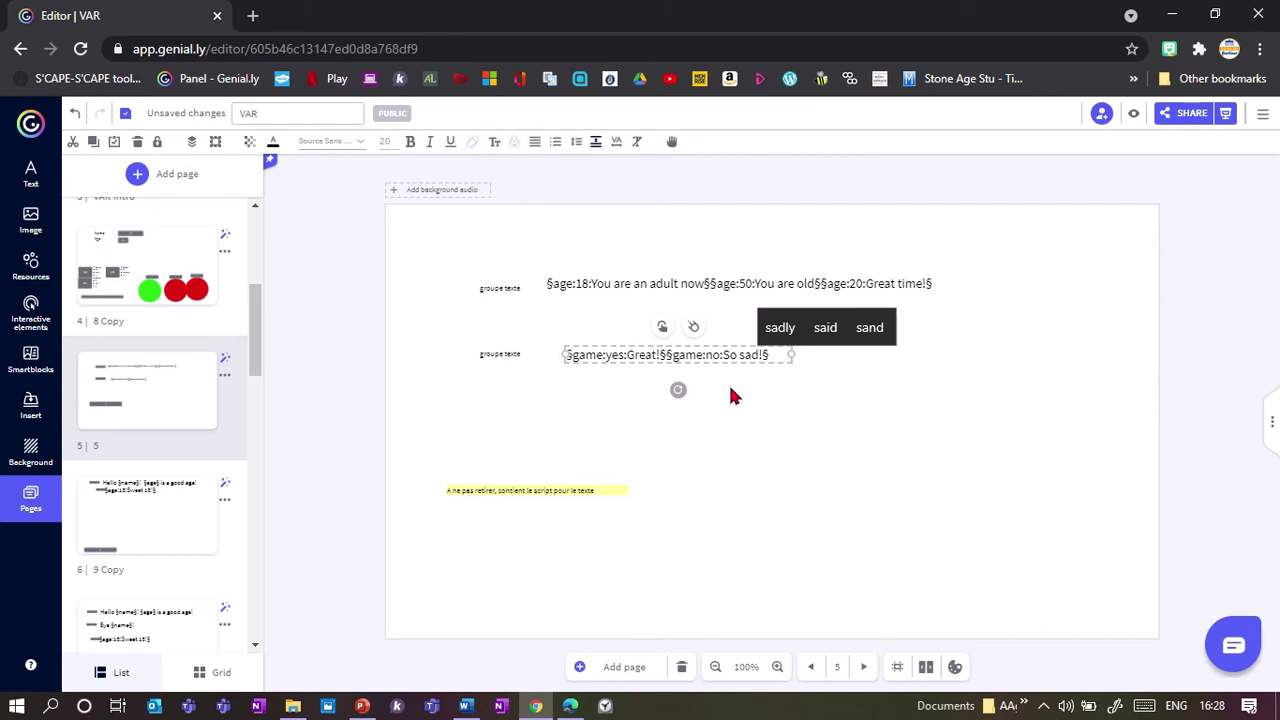
- Group each groupe texte label on page 5 with the conditional text beside it
left_click_drag(703, 391, 447, 322)
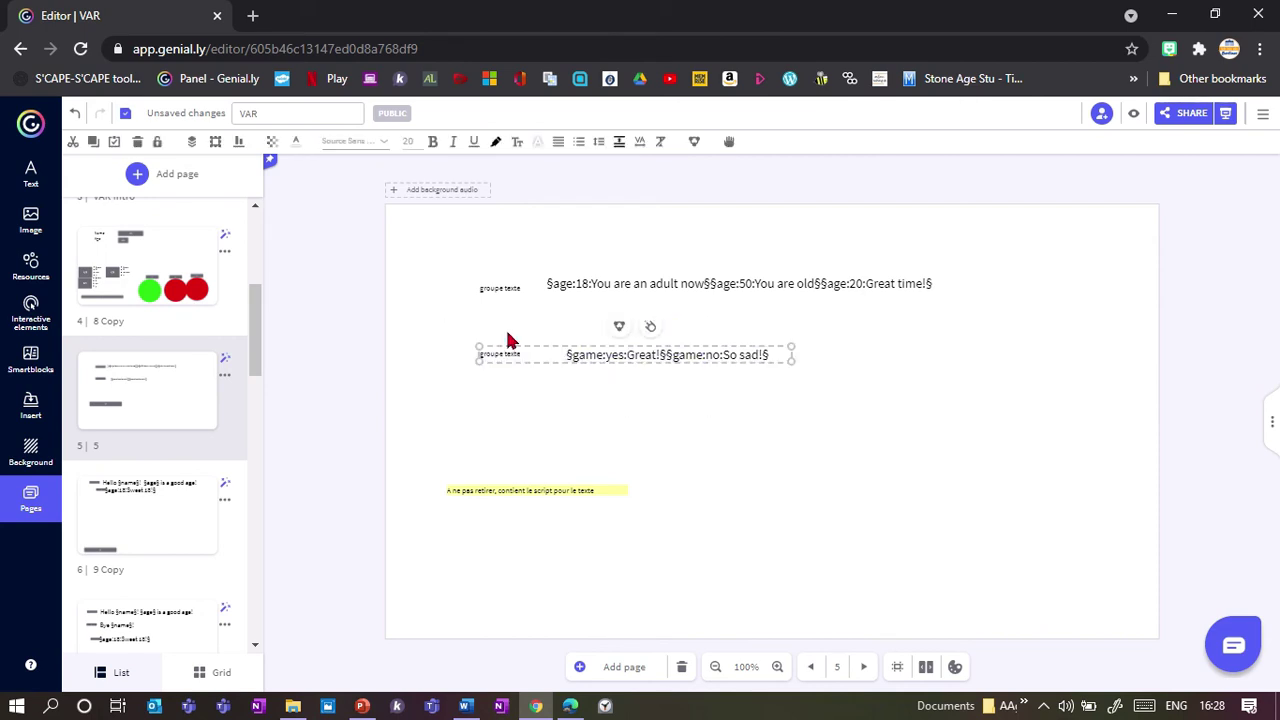
left_click_drag(475, 249, 580, 293)
left_click(743, 254)
left_click(553, 409)
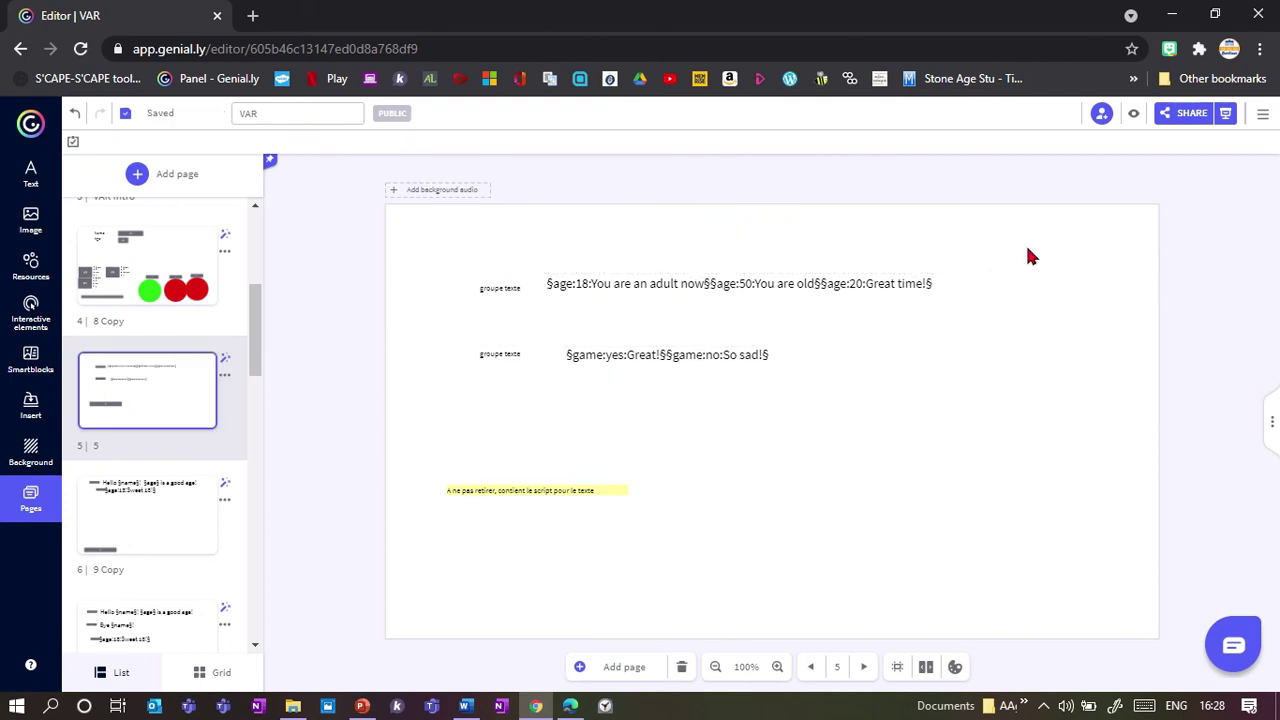
- Preview from page 4, fill in a name and age 14, choose the green button and advance to the next page
left_click(150, 268)
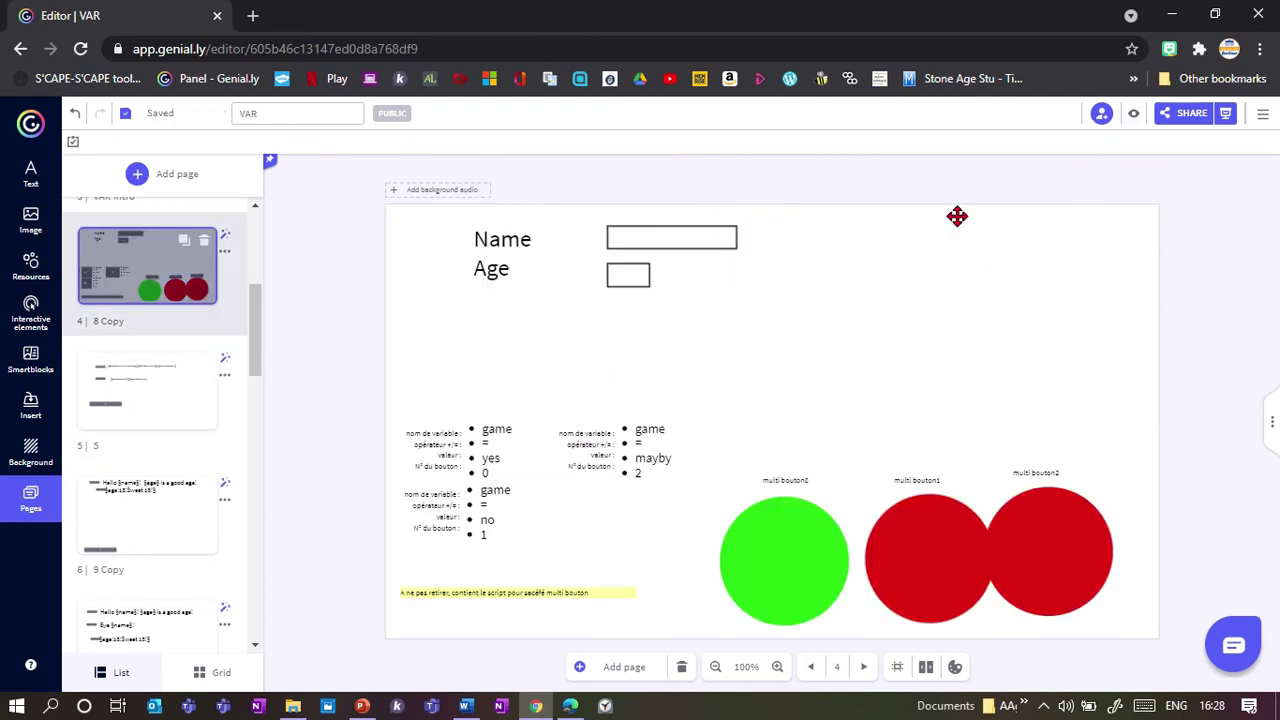
left_click(1133, 113)
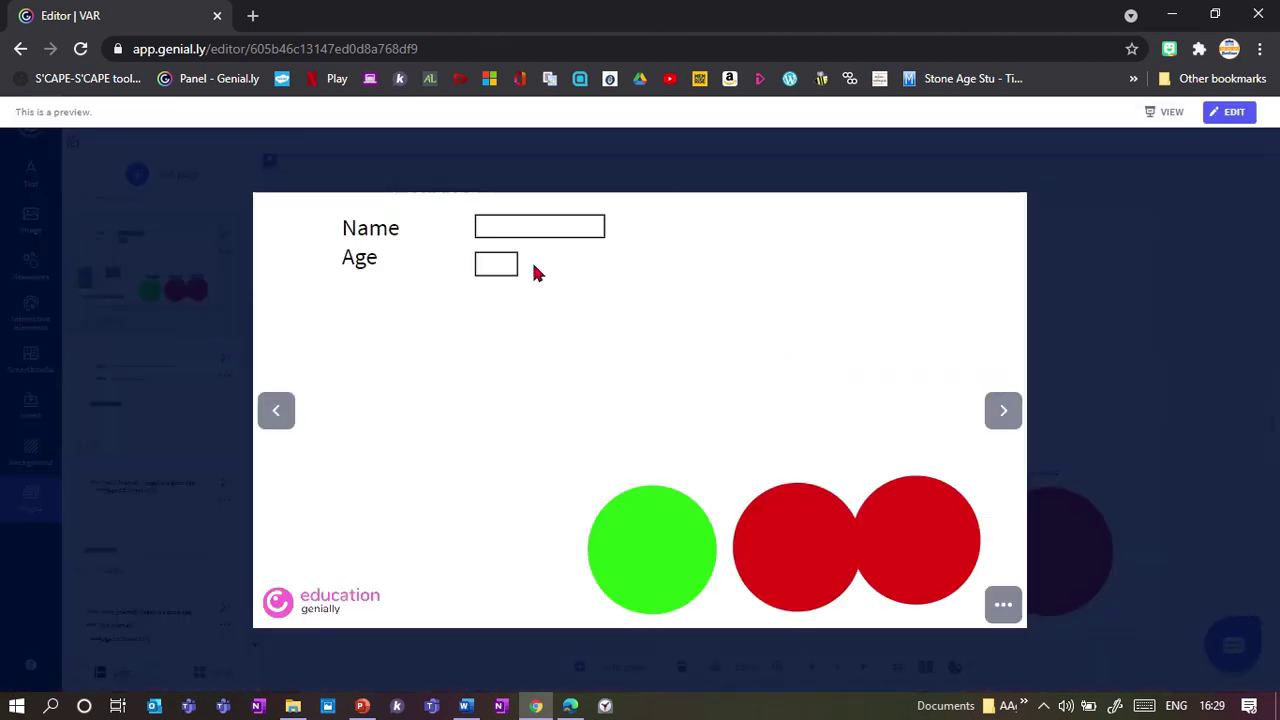
left_click(537, 224)
type("J")
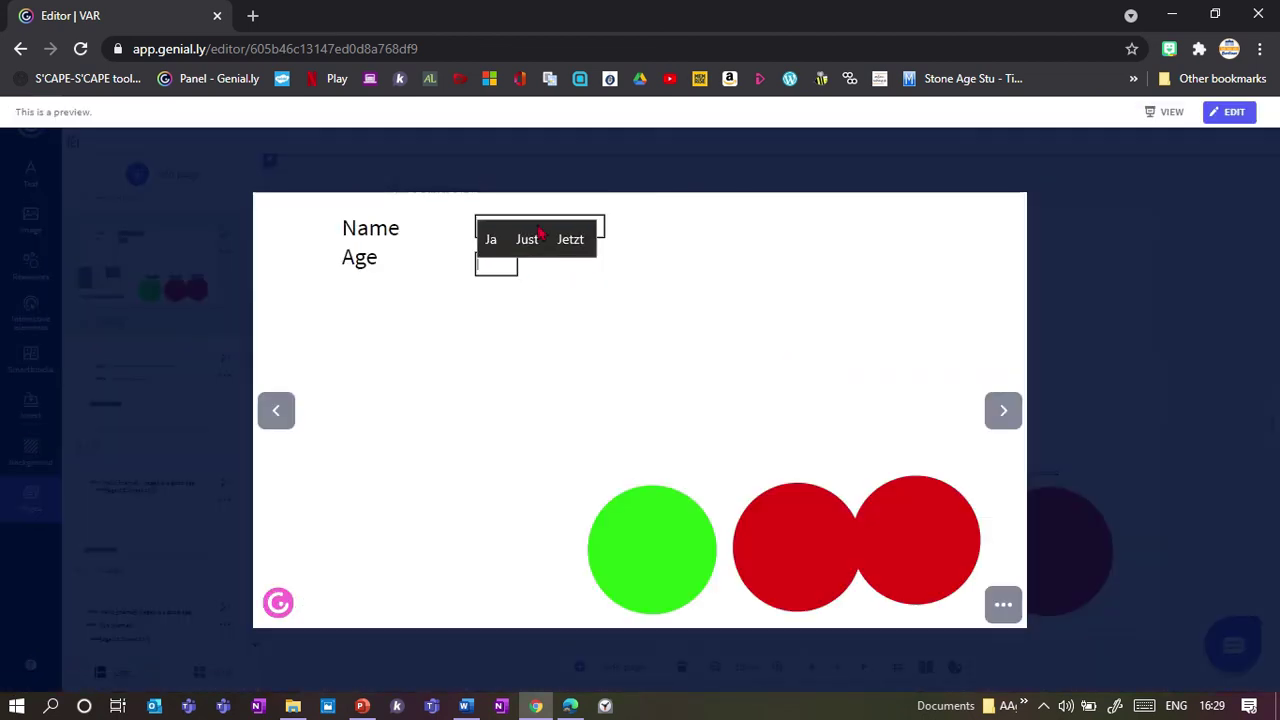
key("Tab")
type("14")
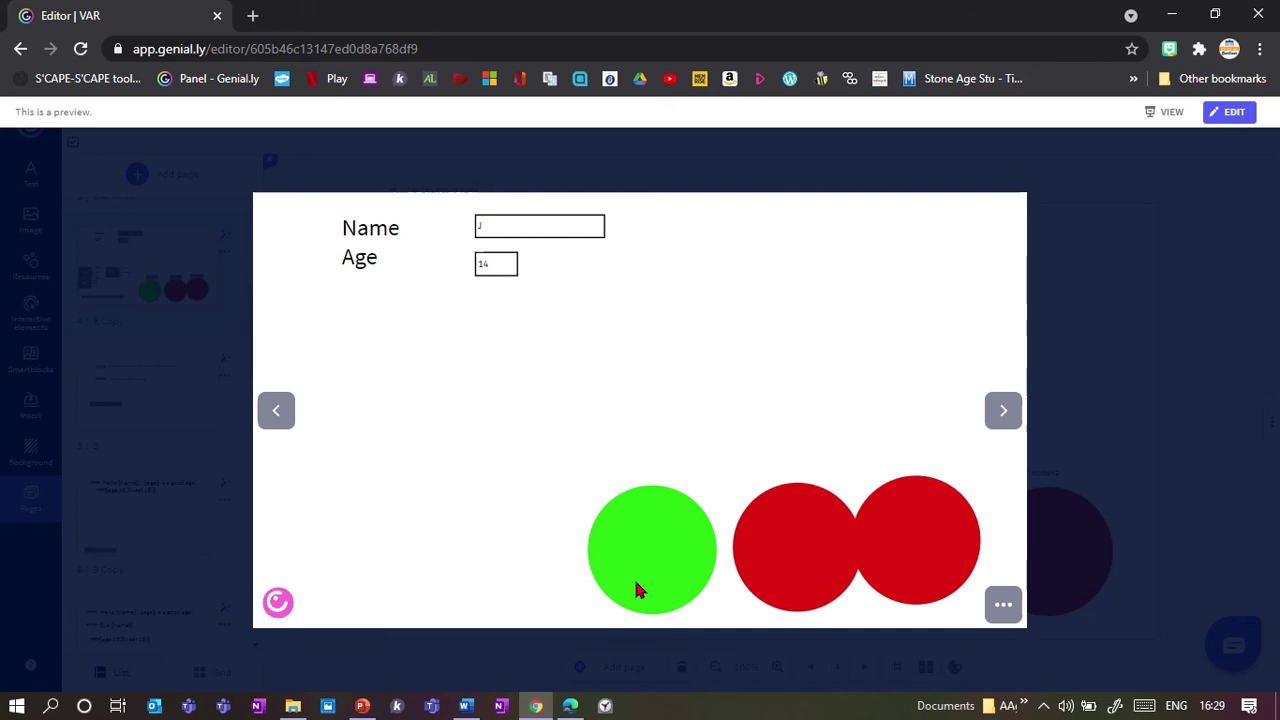
left_click(996, 416)
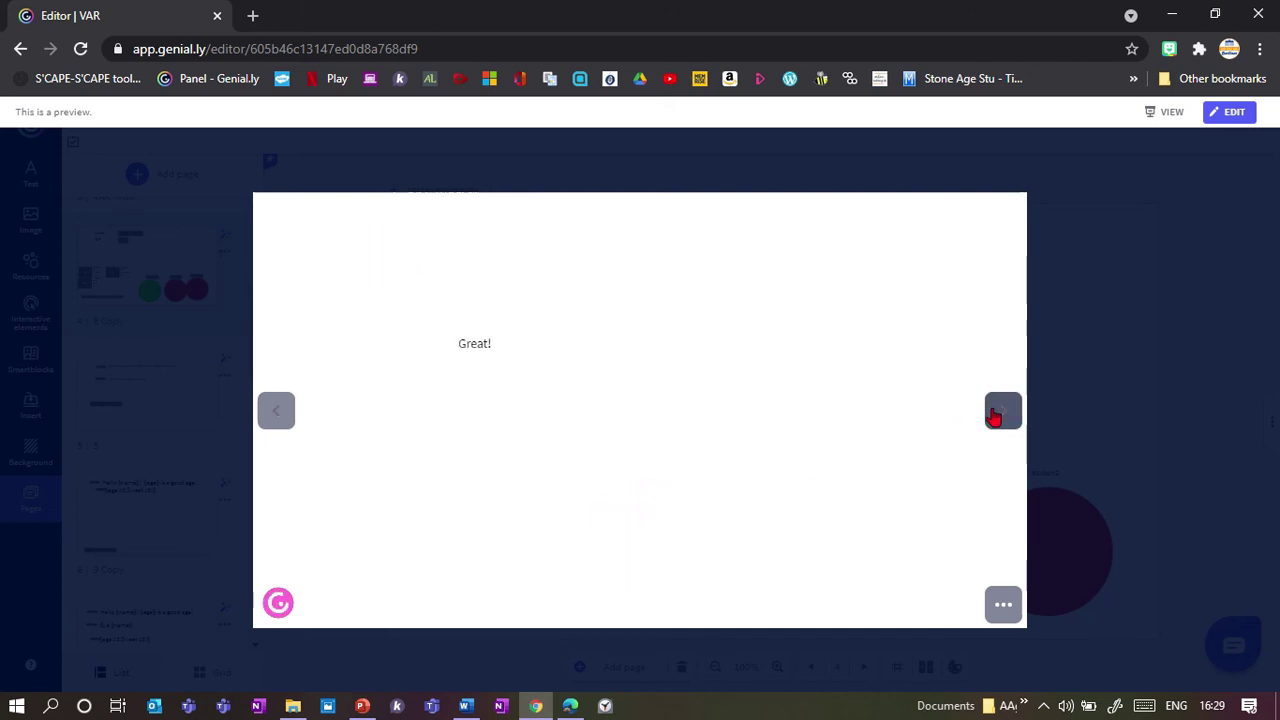
- Test the middle red button from the previous page by checking the following page's text, and return to the buttons
left_click(275, 410)
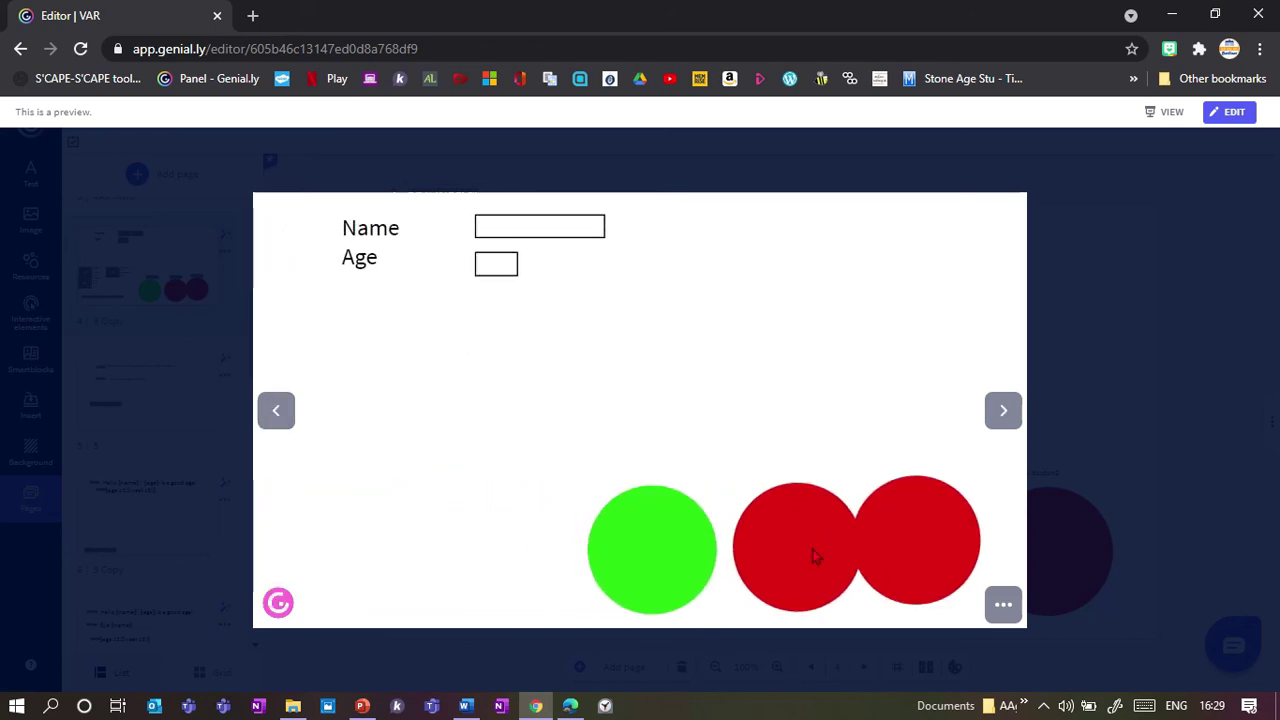
left_click(997, 414)
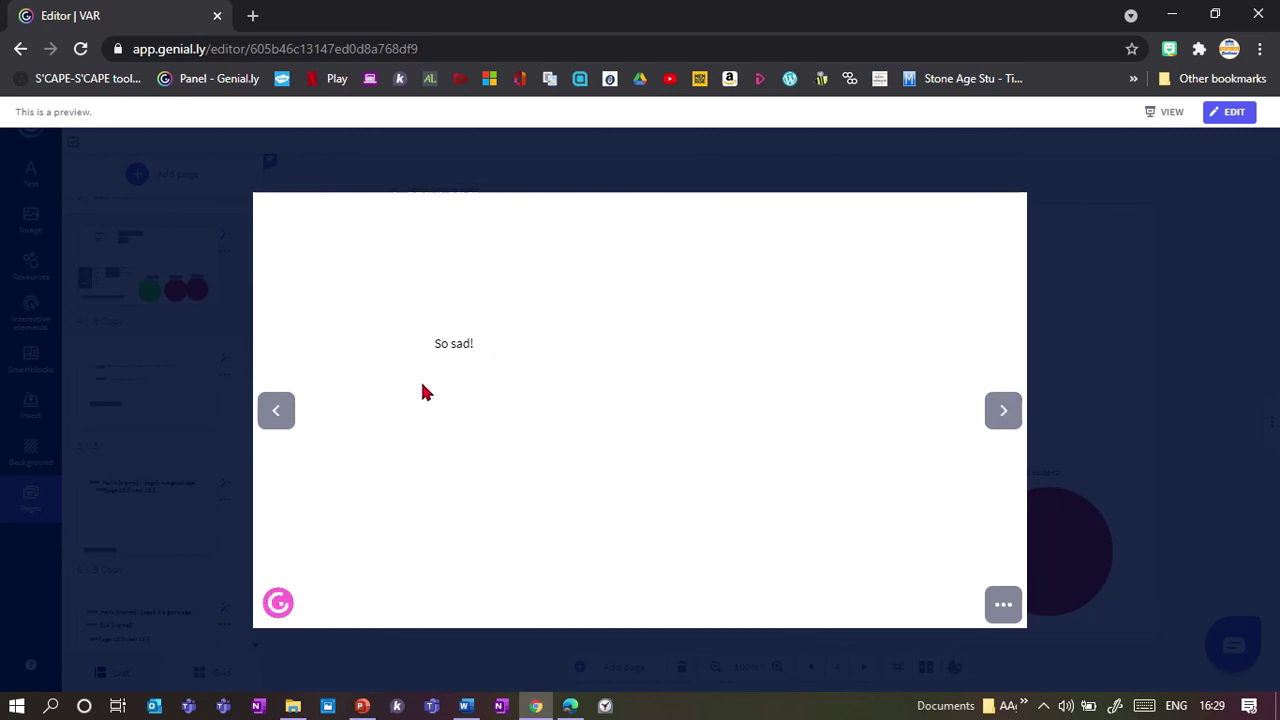
left_click(275, 410)
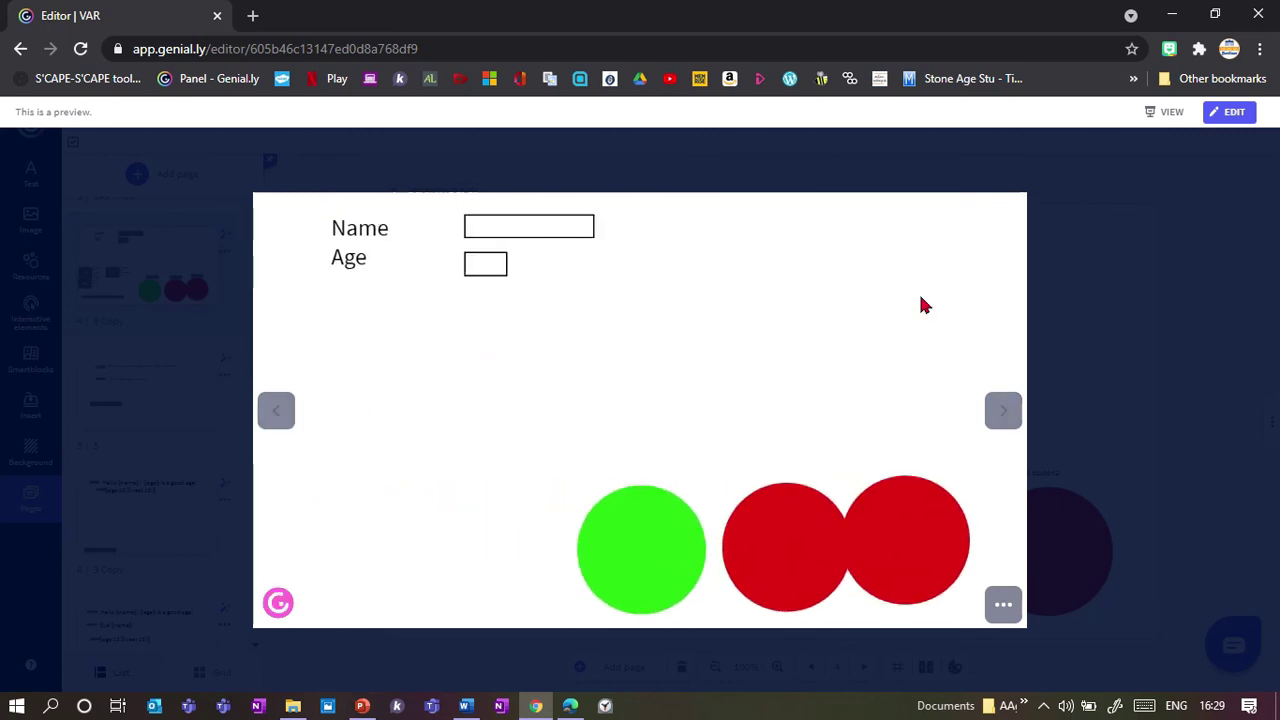